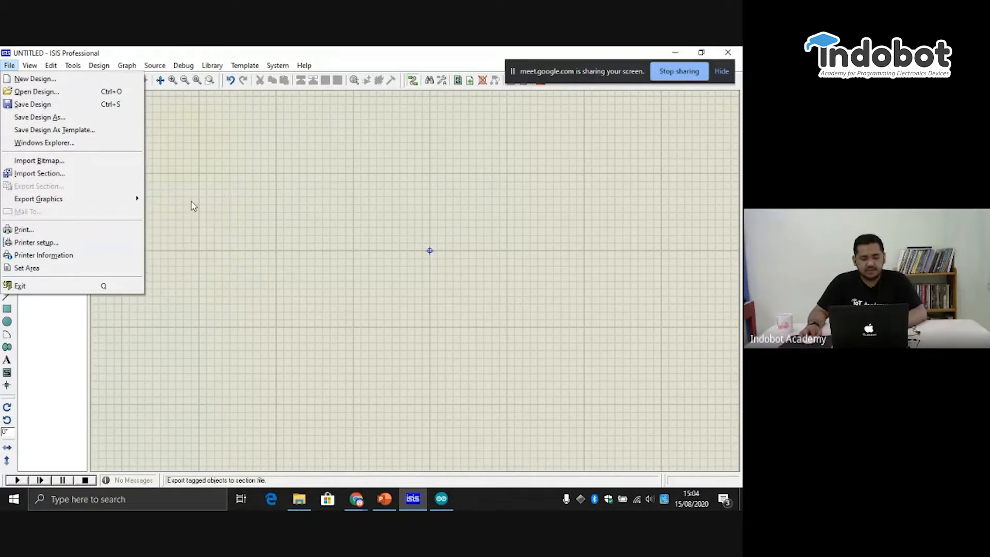
mouse_move(83, 199)
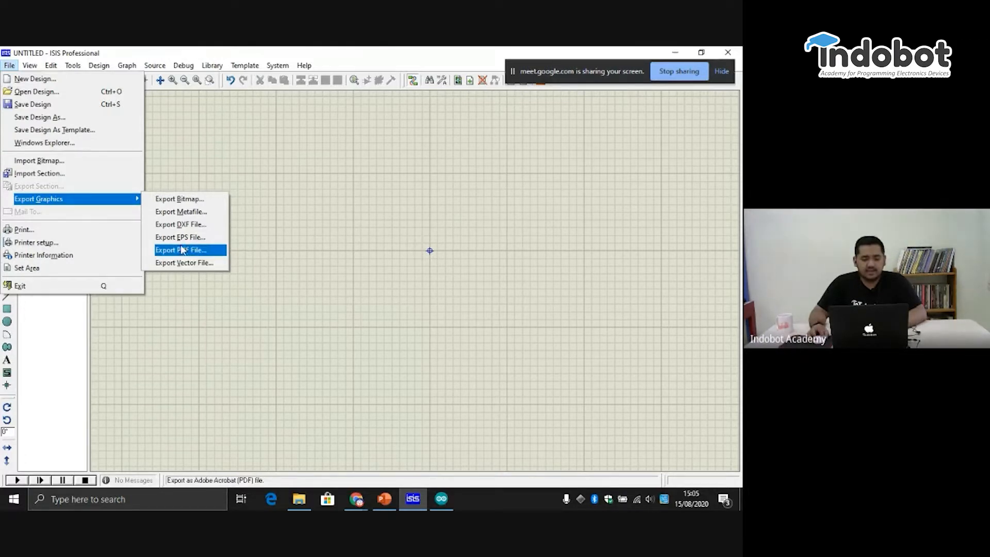
- Cycle the sheet's grid display through its hidden, dotted and lined styles twice
mouse_move(28, 65)
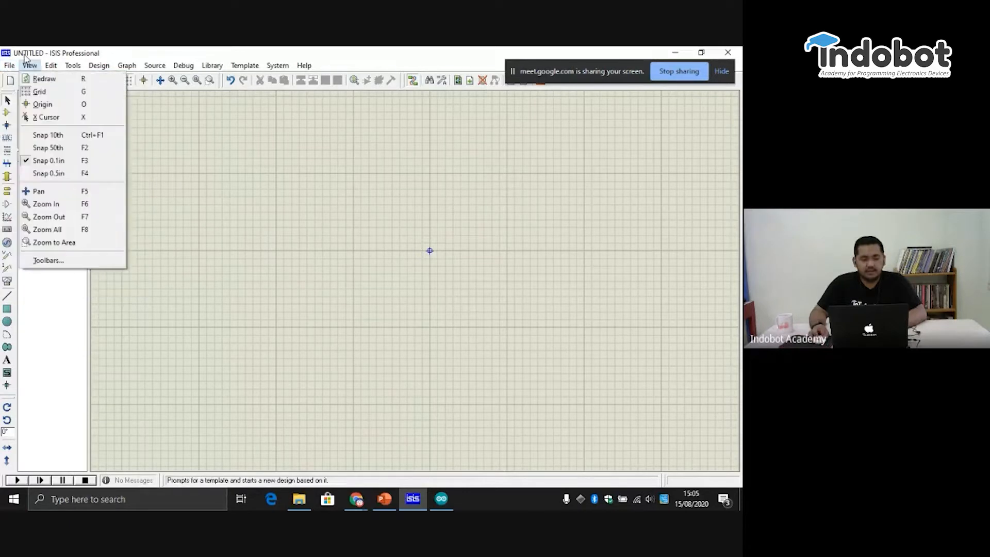
left_click(40, 93)
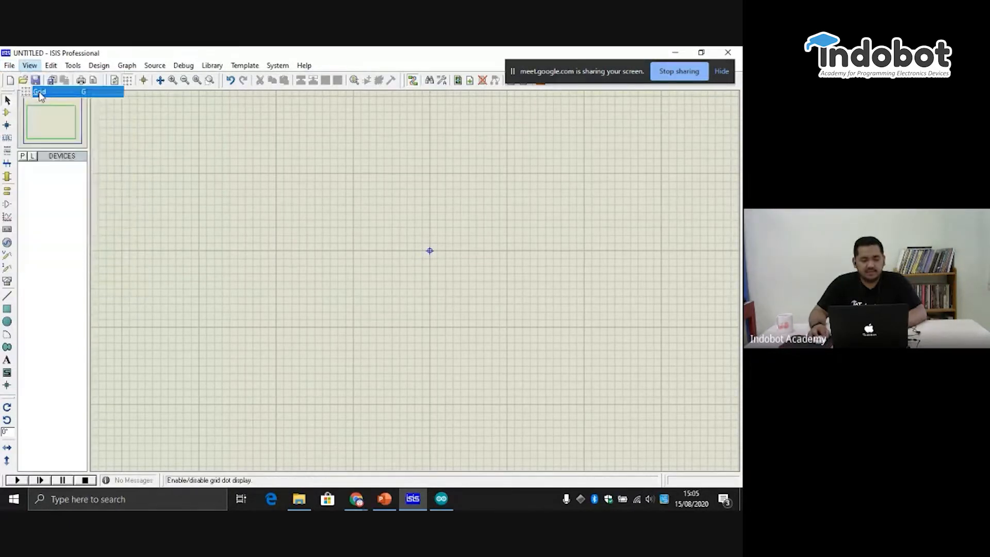
left_click(32, 65)
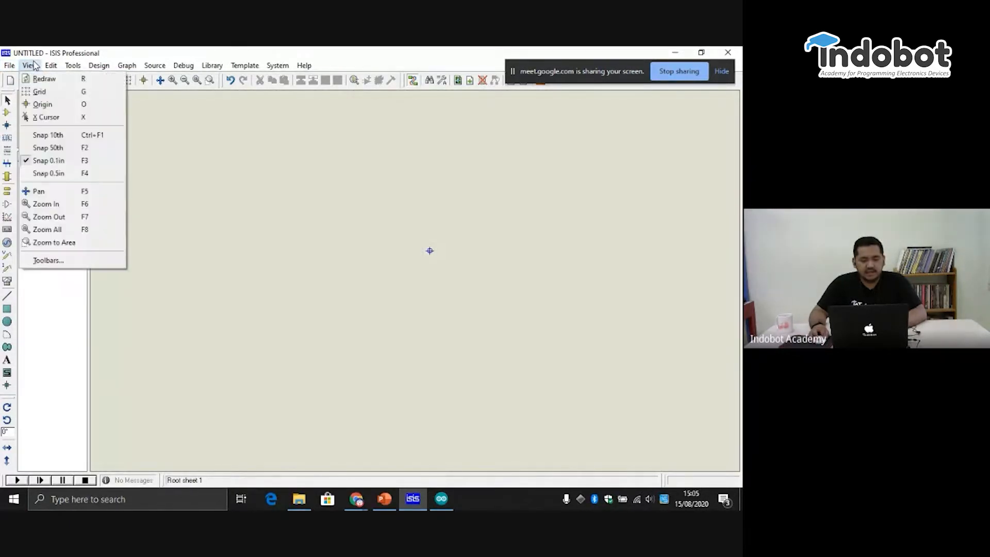
left_click(49, 96)
left_click(30, 65)
left_click(52, 96)
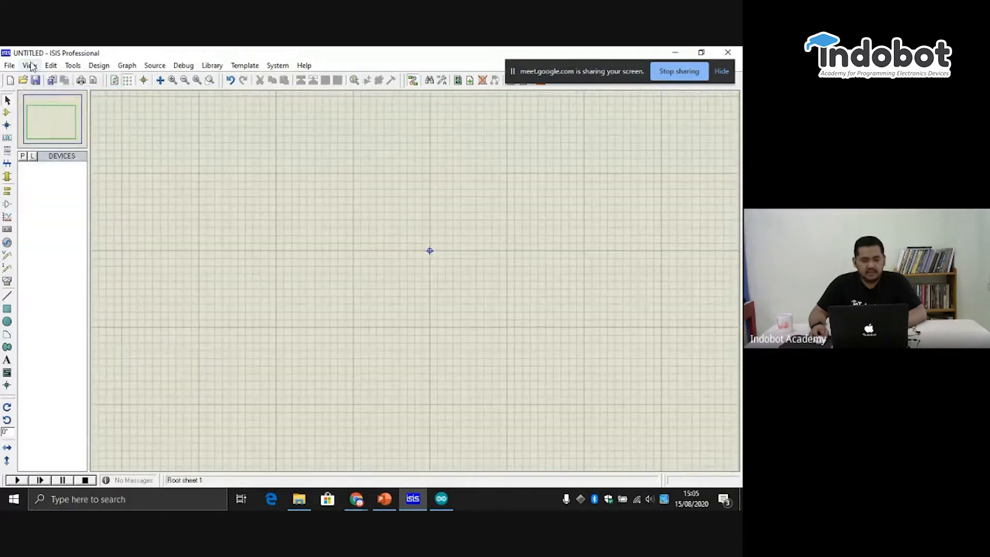
left_click(30, 65)
left_click(39, 93)
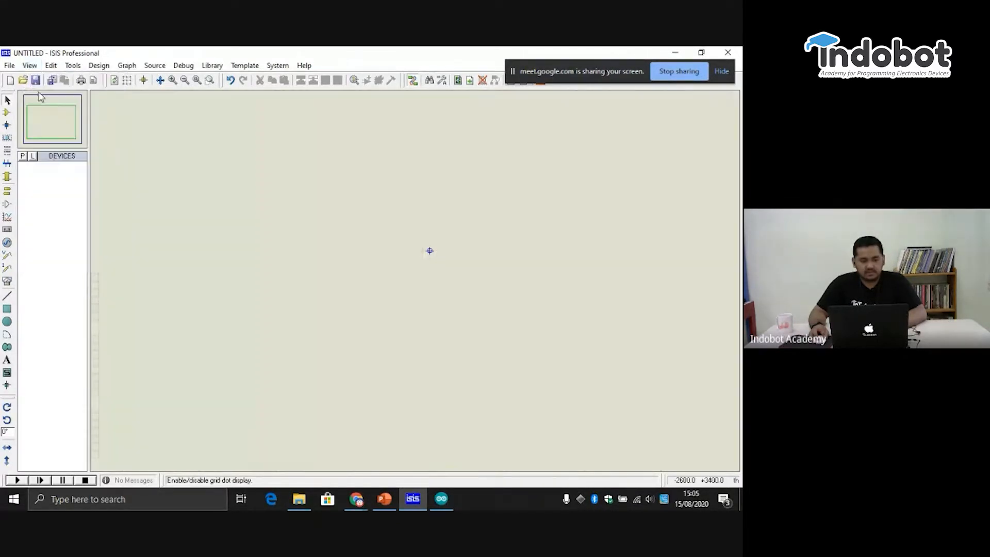
left_click(30, 65)
left_click(48, 96)
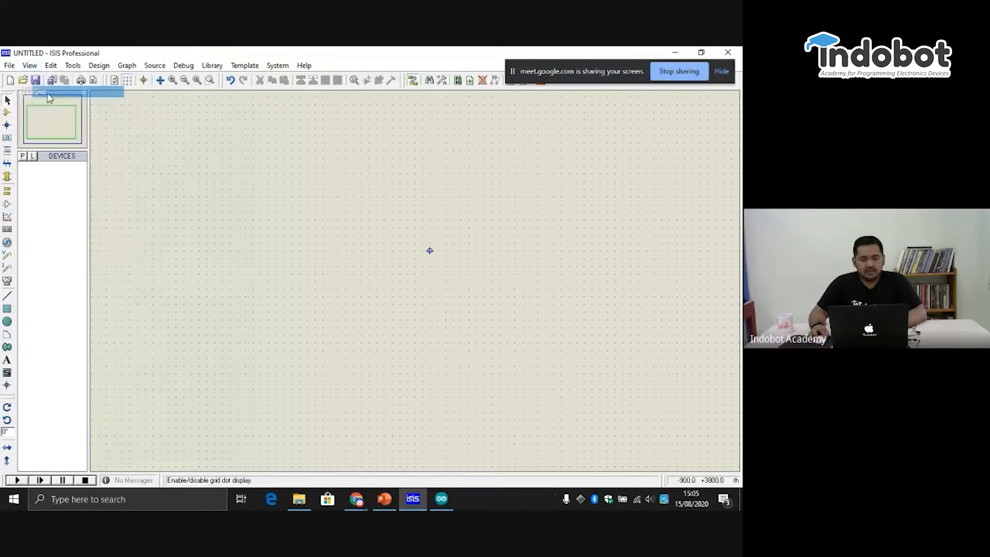
left_click(30, 66)
left_click(48, 94)
- Try the 0.5in snap spacing on the sheet and return to Snap 0.1in
left_click(30, 65)
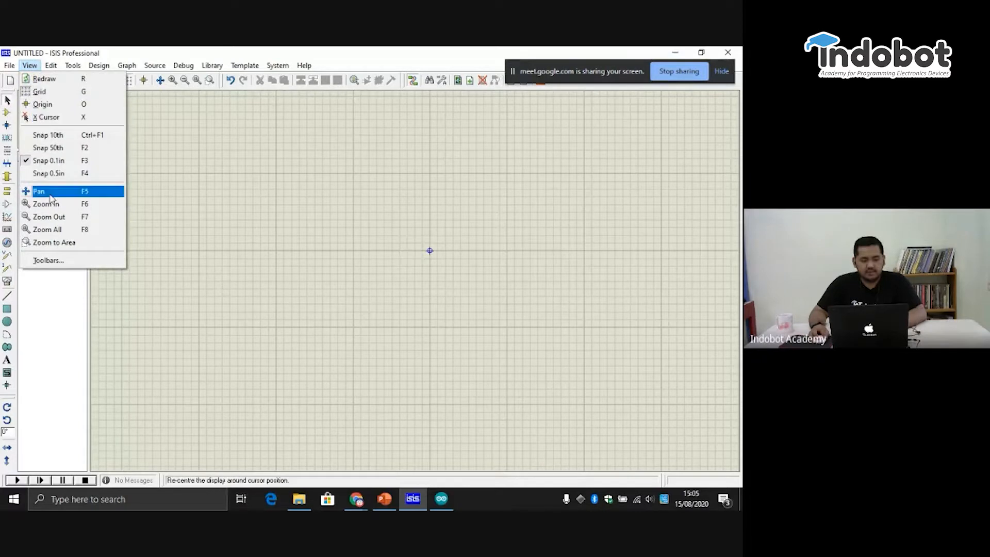
left_click(72, 177)
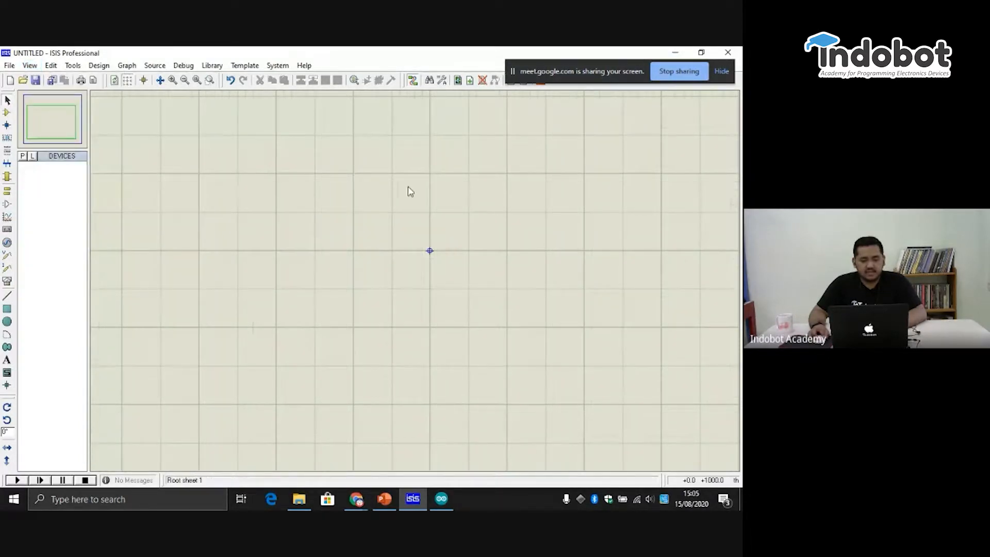
left_click(30, 66)
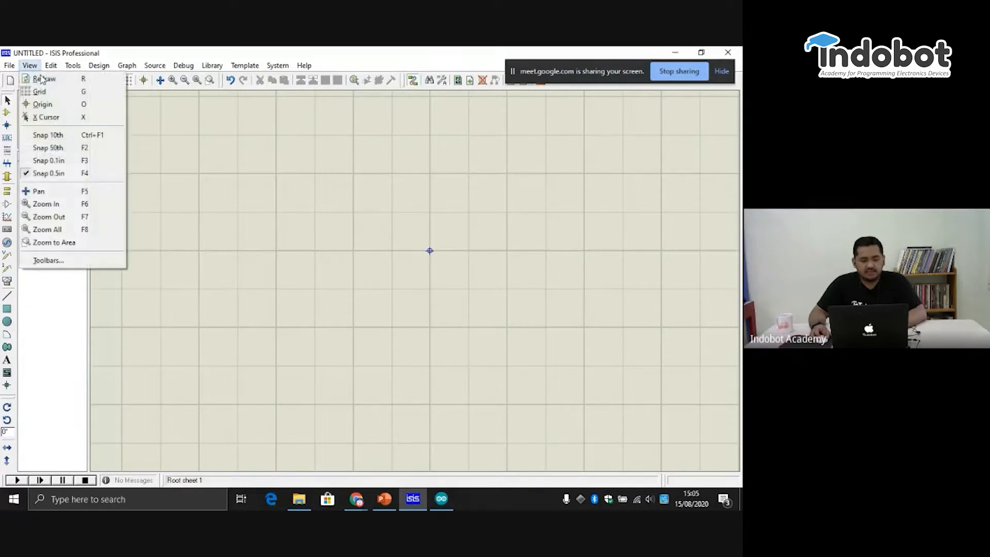
left_click(71, 164)
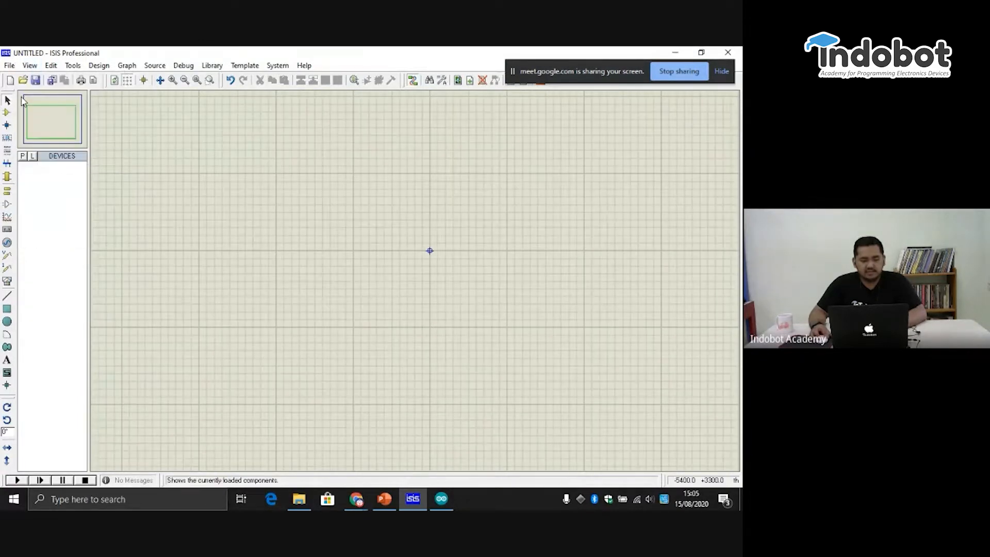
- Try the Snap 50th and Snap 10th spacings and return to Snap 0.1in
left_click(29, 66)
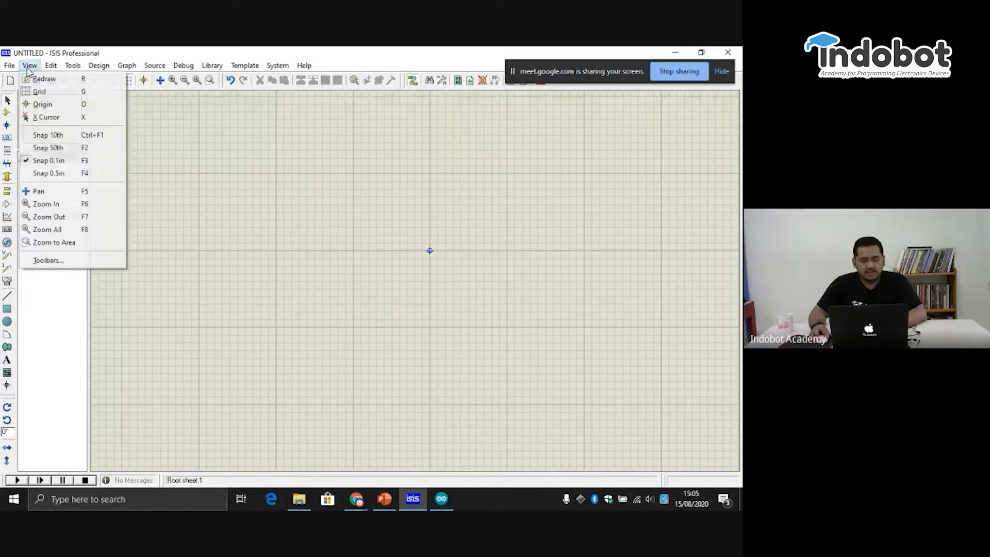
left_click(48, 148)
left_click(31, 66)
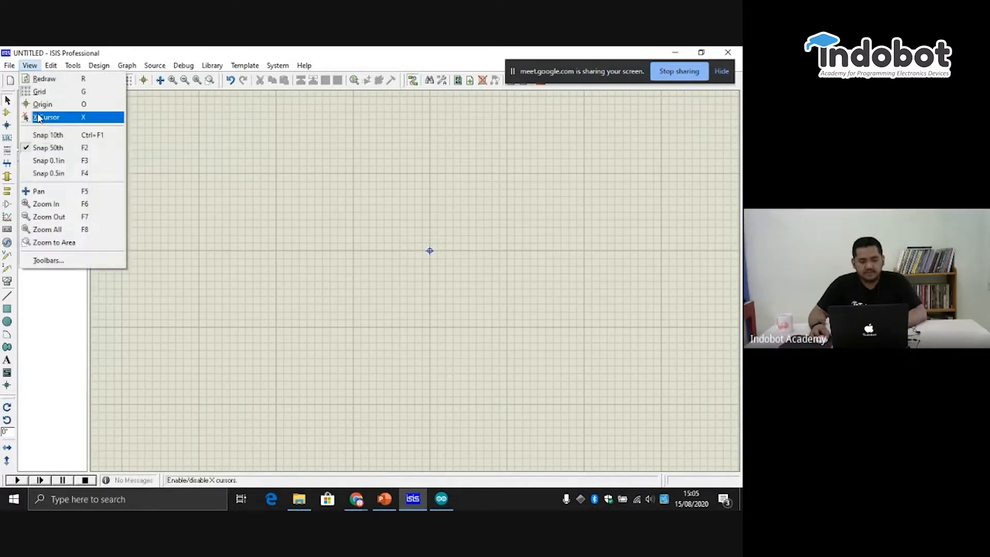
left_click(48, 137)
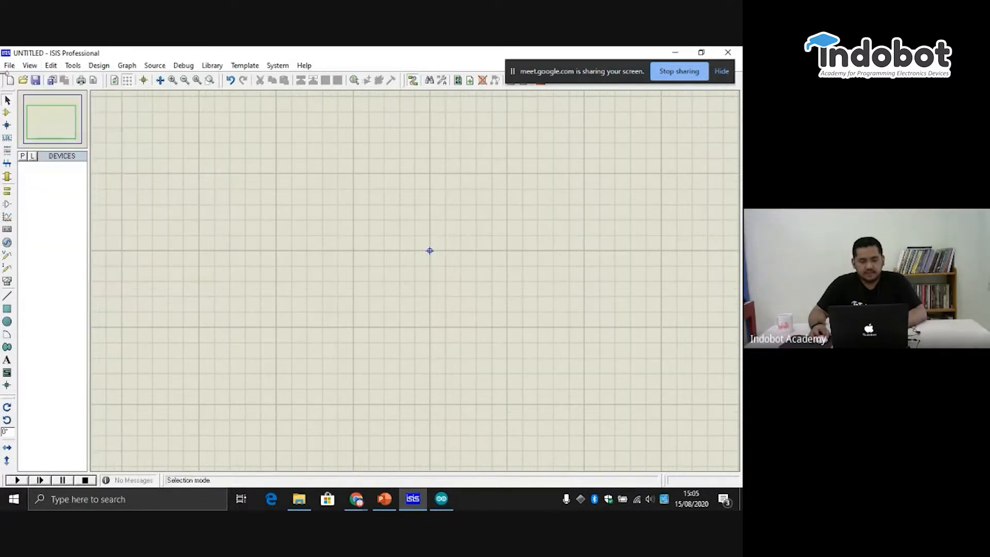
left_click(31, 66)
left_click(48, 159)
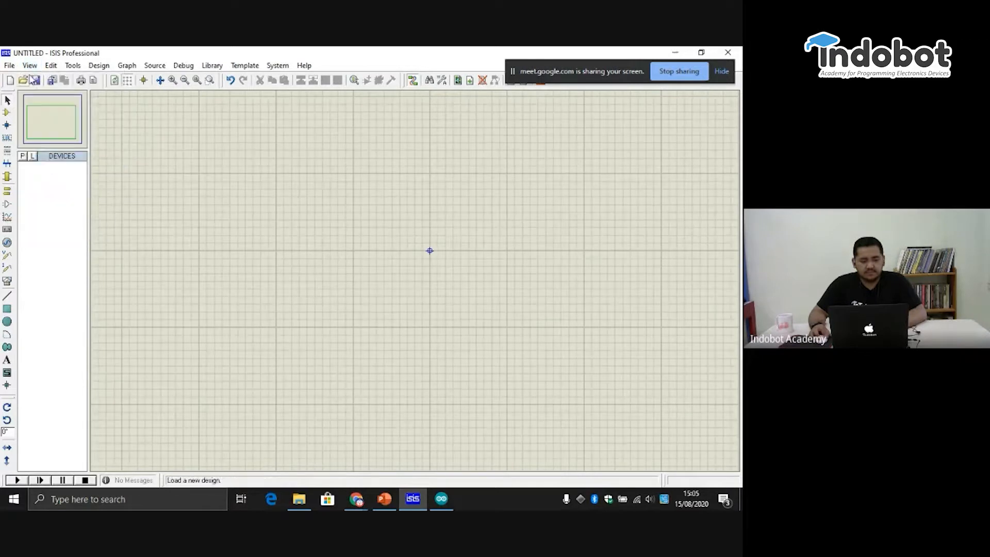
left_click(31, 67)
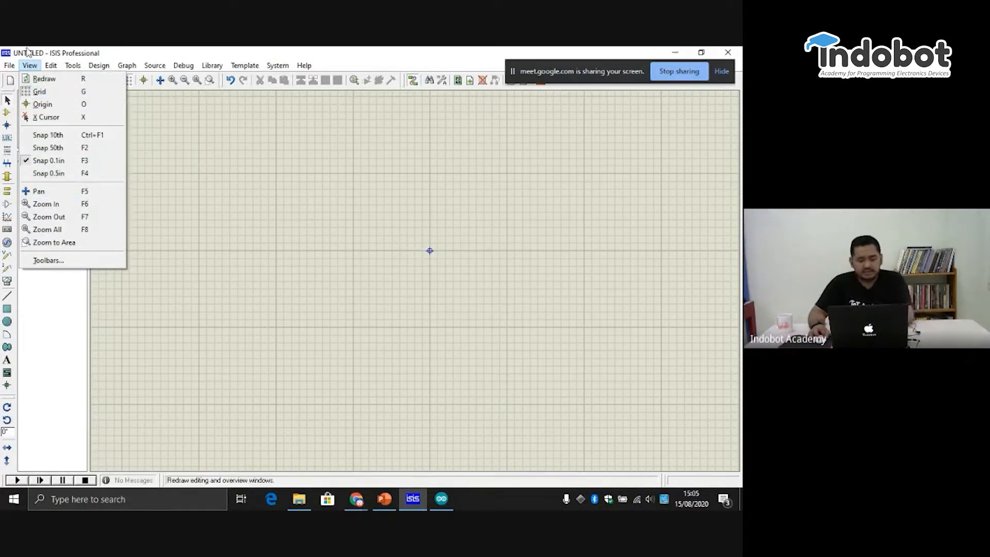
mouse_move(82, 70)
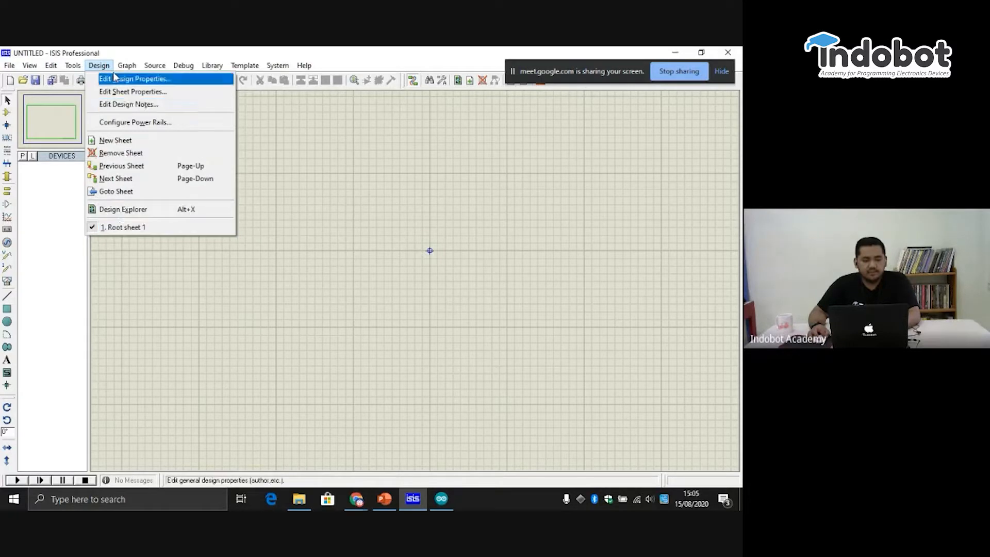
mouse_move(132, 68)
mouse_move(183, 74)
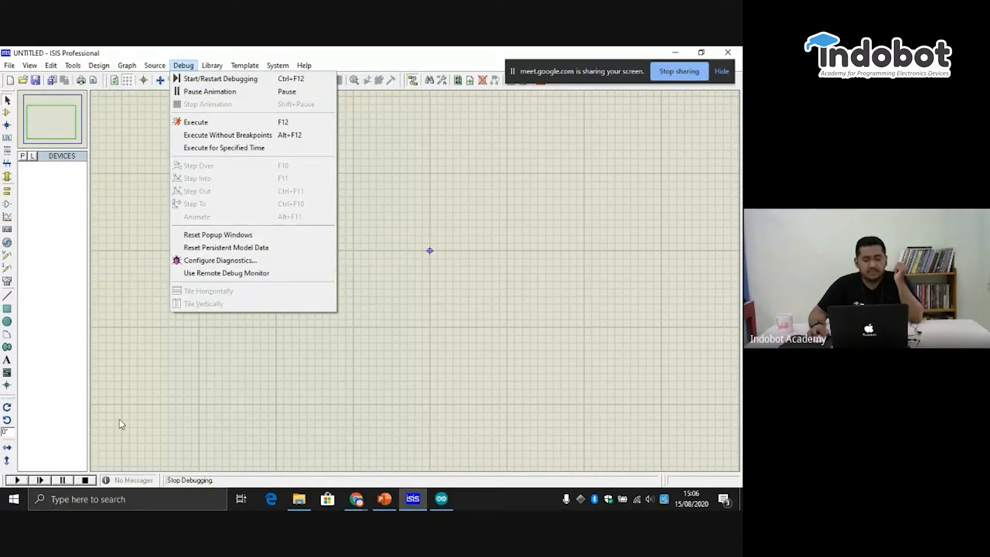
mouse_move(215, 71)
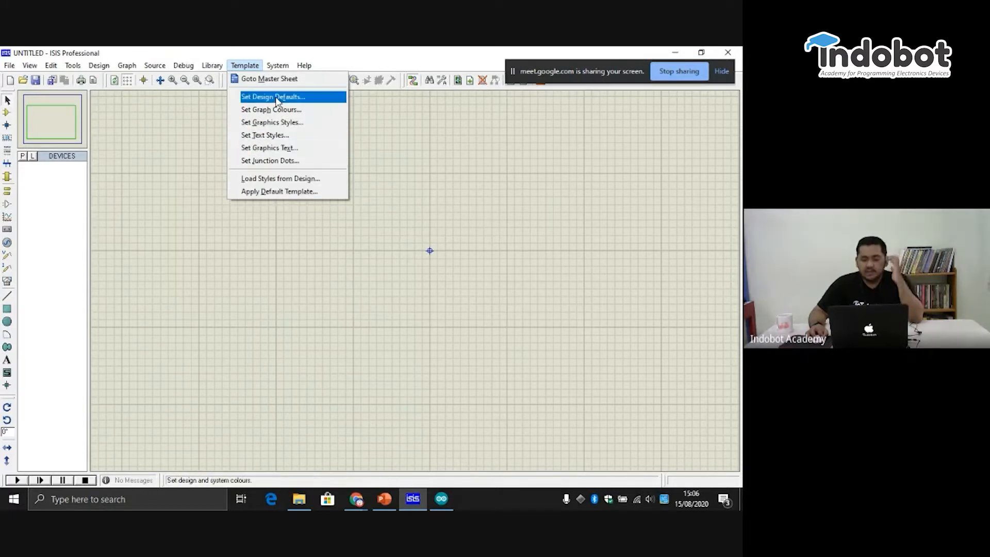
- Pan across the sheet to inspect its lower-right border and return to the area around the origin
left_click(39, 128)
left_click(53, 131)
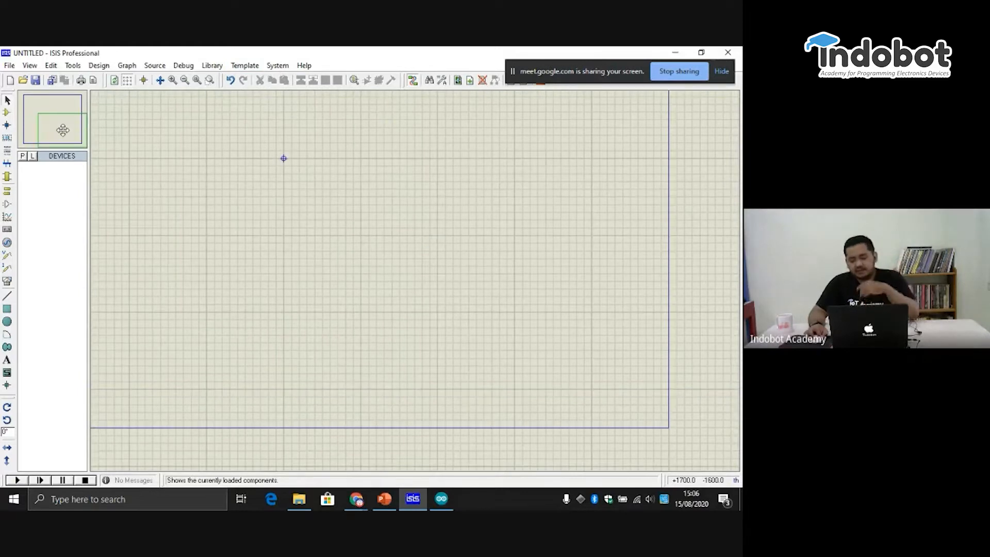
left_click(68, 132)
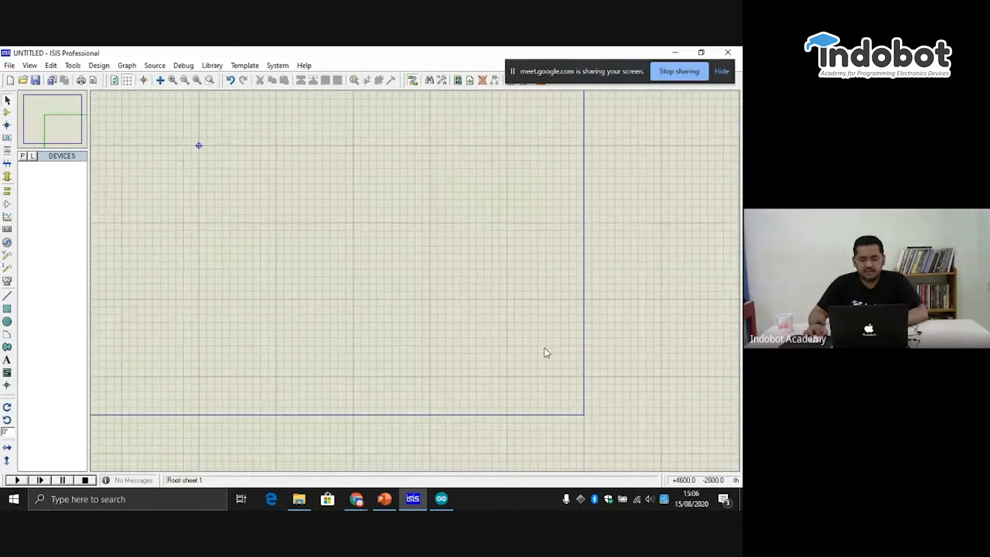
left_click(57, 125)
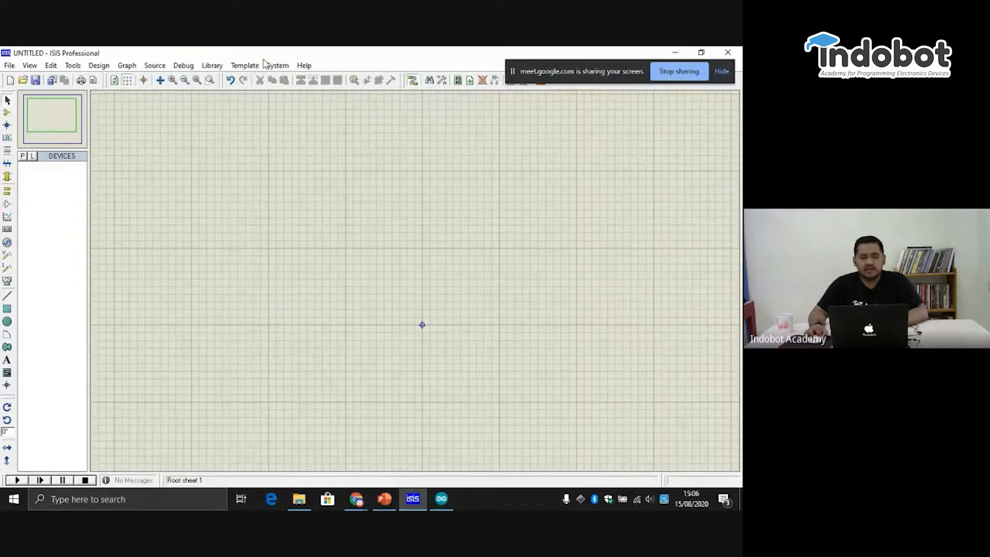
left_click(279, 66)
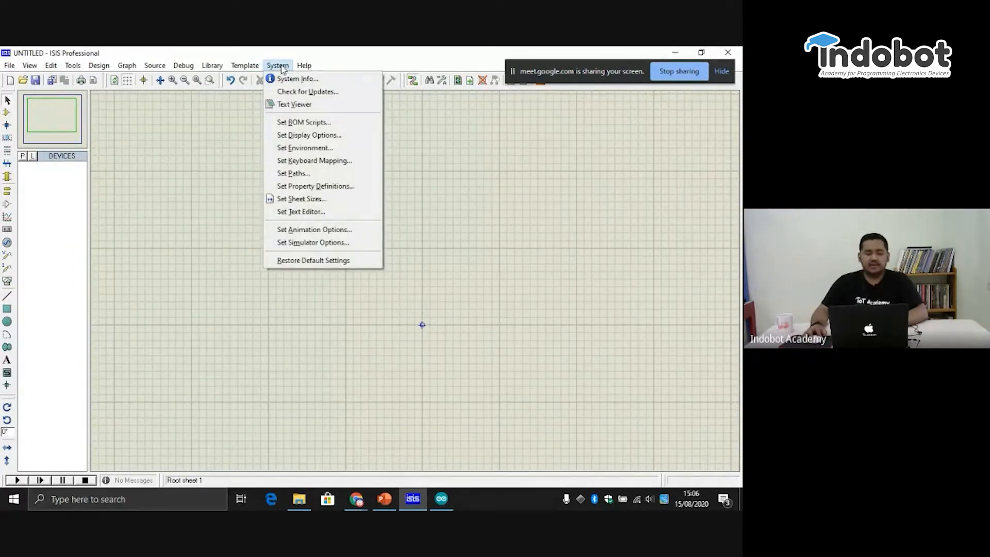
left_click(278, 66)
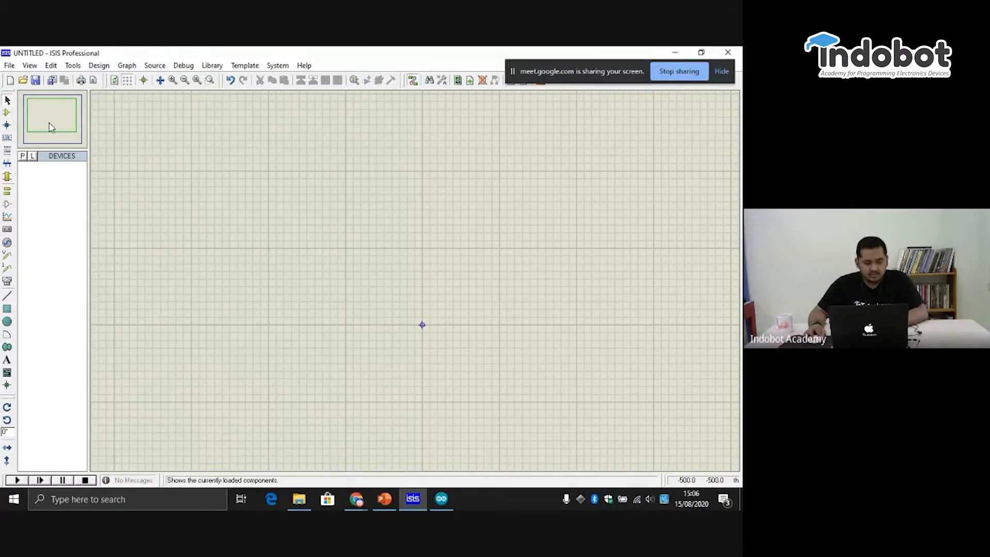
- Examine the sheet's grid and origin marker at several zoom levels, ending with the origin near the centre of the view
scroll(137, 164, "up", 2)
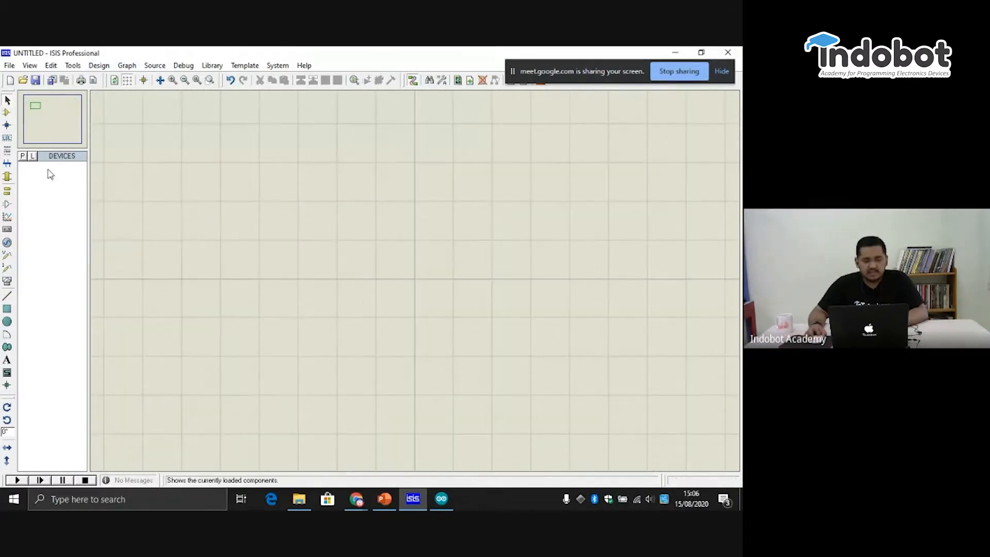
left_click(35, 108)
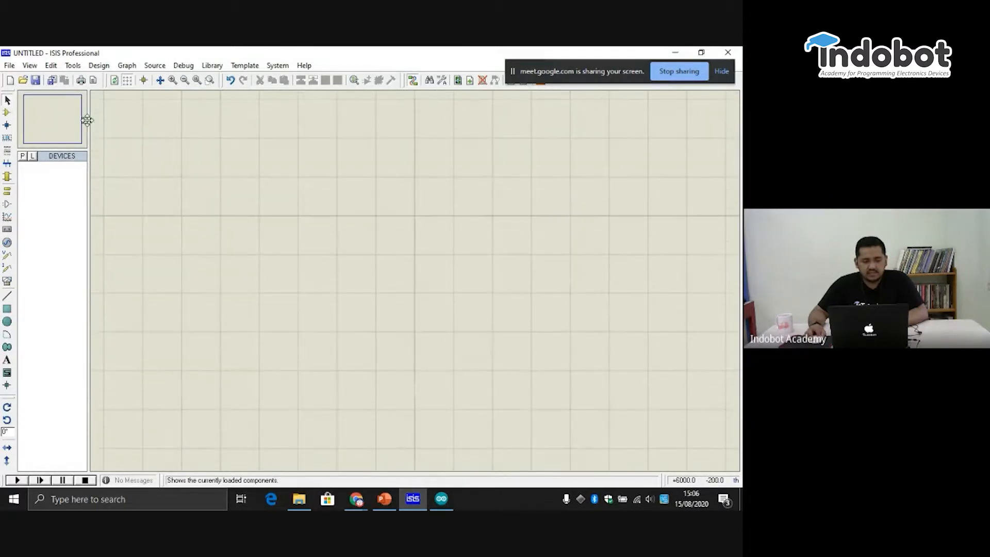
left_click(36, 121)
scroll(417, 284, "up", 2)
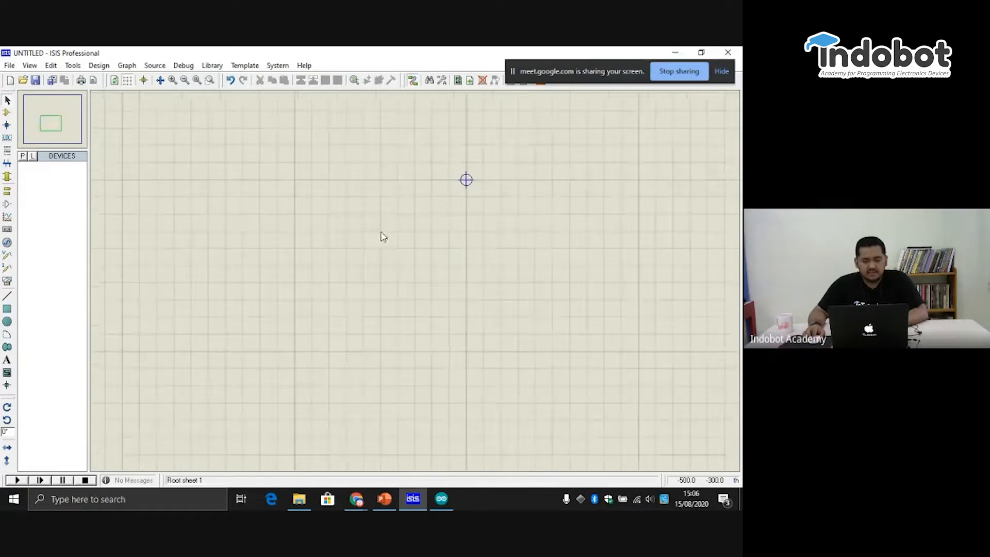
scroll(417, 283, "down", 3)
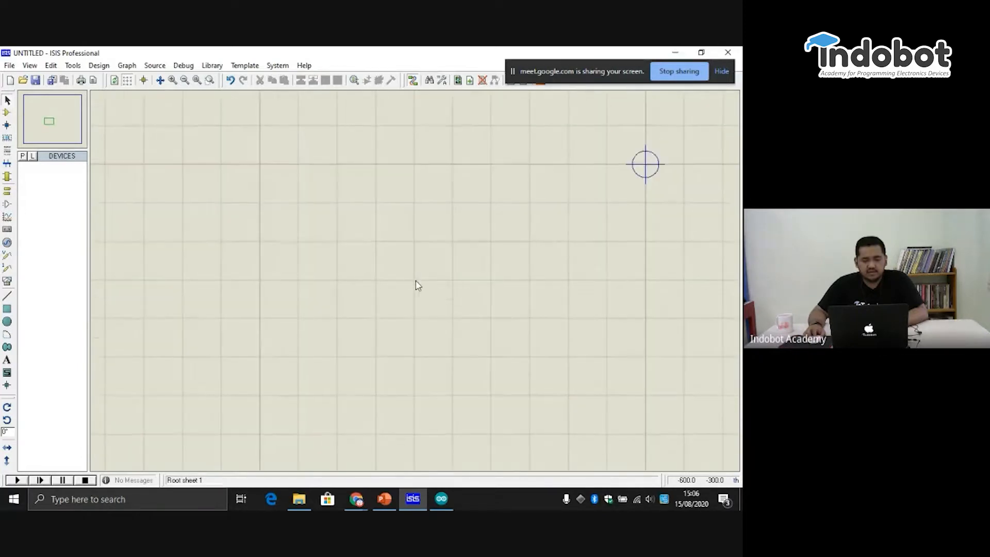
scroll(418, 285, "down", 1)
scroll(416, 283, "up", 2)
scroll(413, 285, "down", 2)
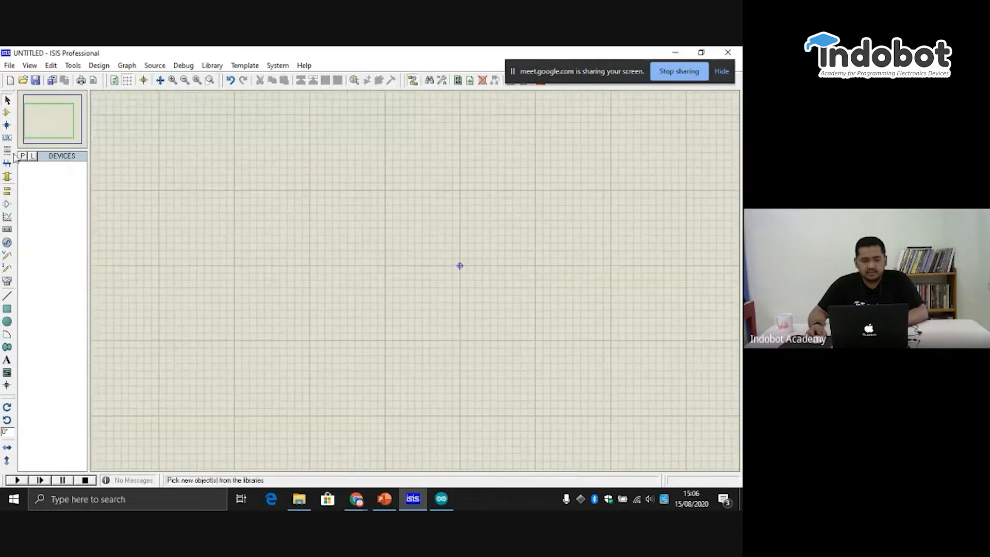
left_click(38, 127)
left_click(53, 122)
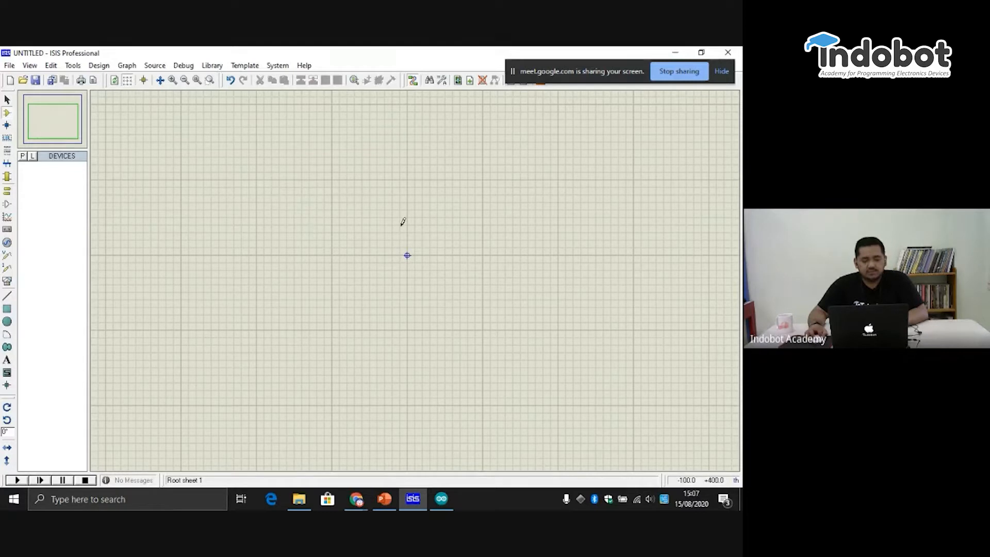
- Try placing two junction dots and a wire label on the empty sheet, undoing the dots
left_click(8, 125)
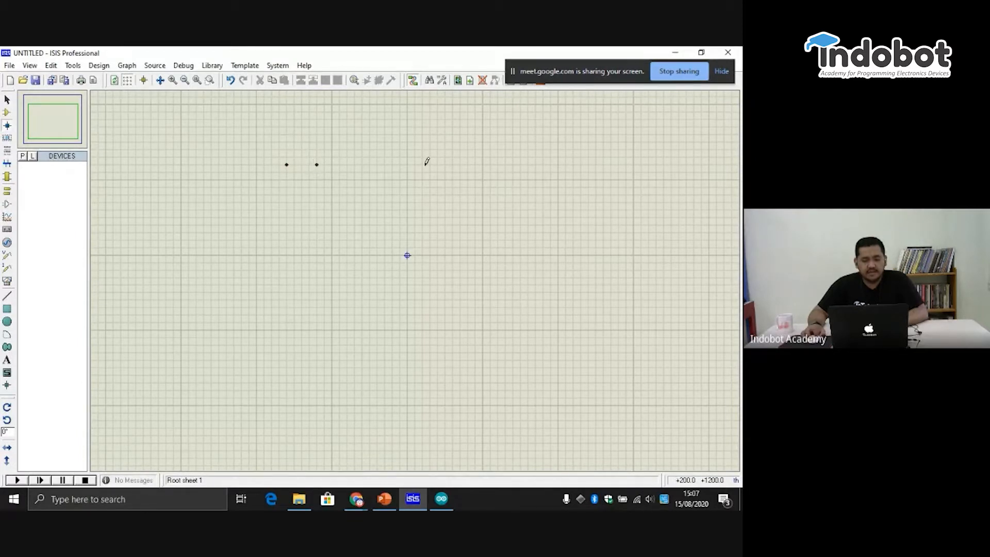
key("ctrl+z")
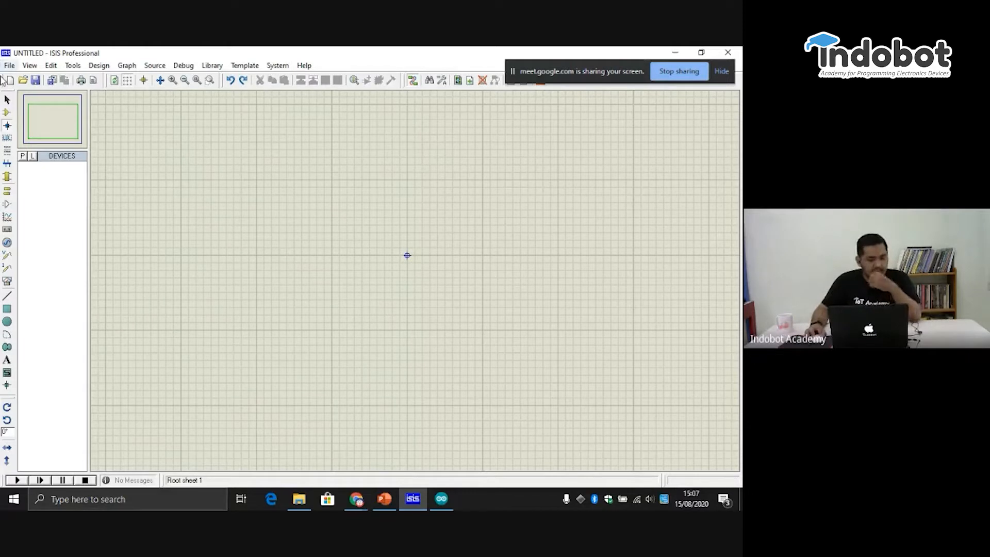
left_click(7, 139)
left_click(182, 168)
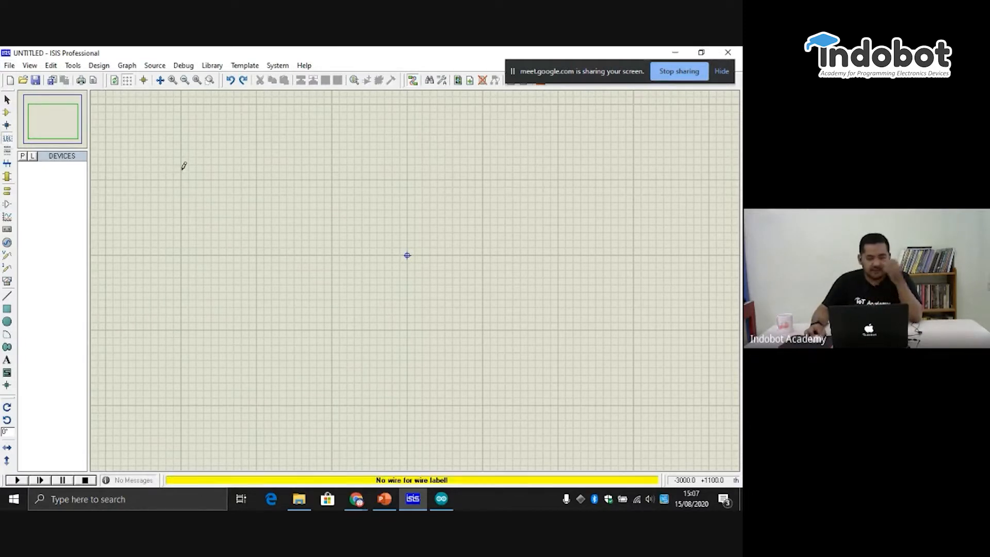
- Place a text script reading "Bootcamp Proteus" on the empty sheet, up and to the left of the origin marker
left_click(10, 160)
left_click(243, 155)
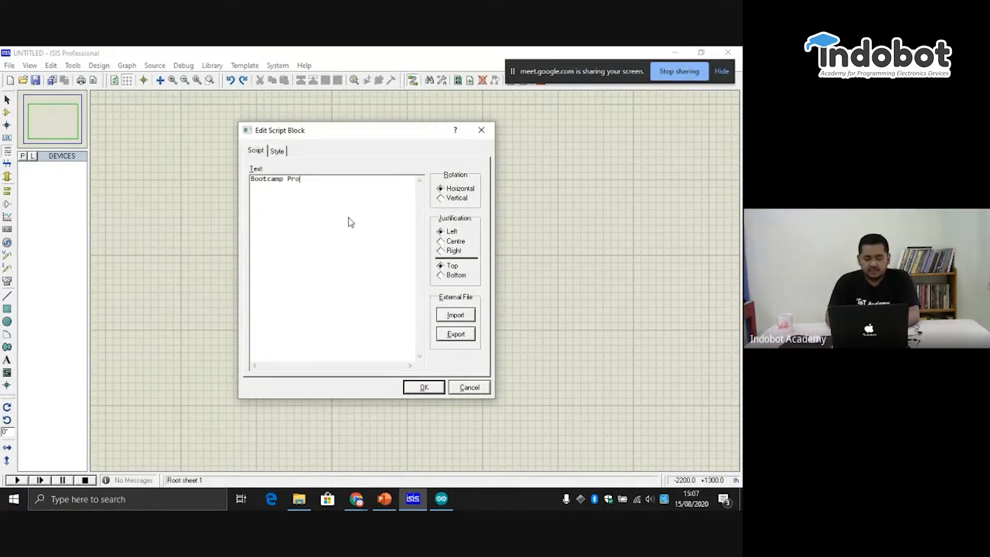
key("BackSpace")
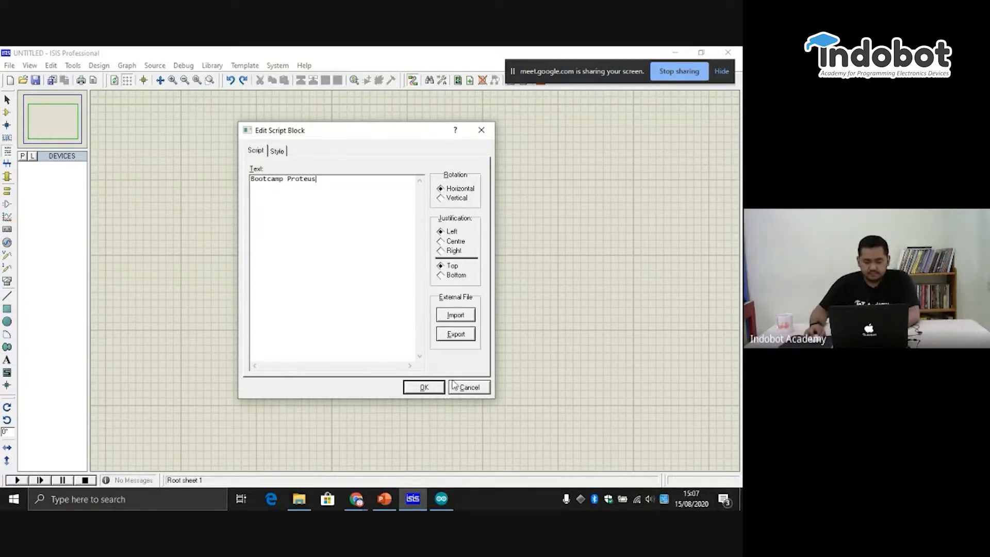
left_click(417, 387)
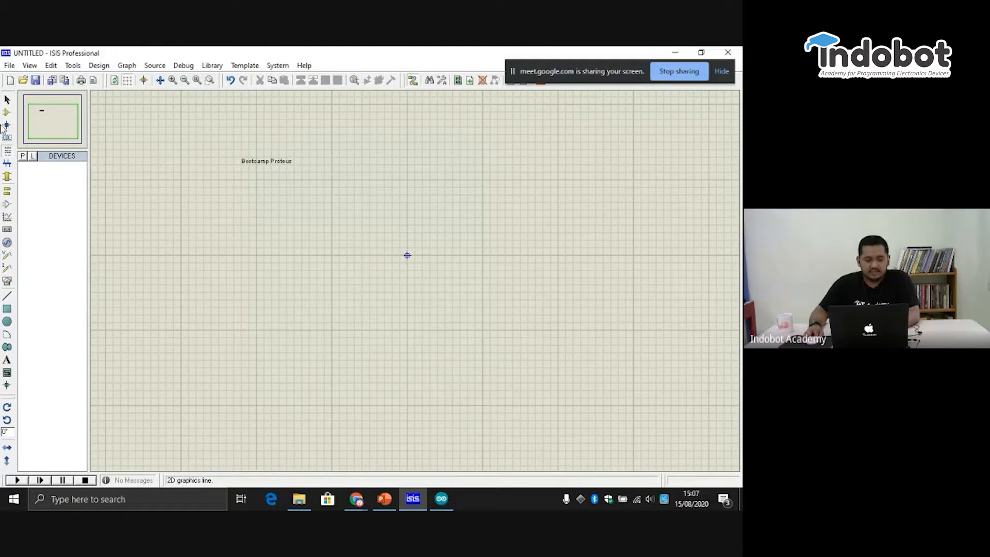
- Inspect the "Bootcamp Proteus" text script at close range and delete it from the sheet
left_click(274, 165)
scroll(258, 169, "down", 1)
scroll(415, 282, "up", 5)
left_click(420, 282)
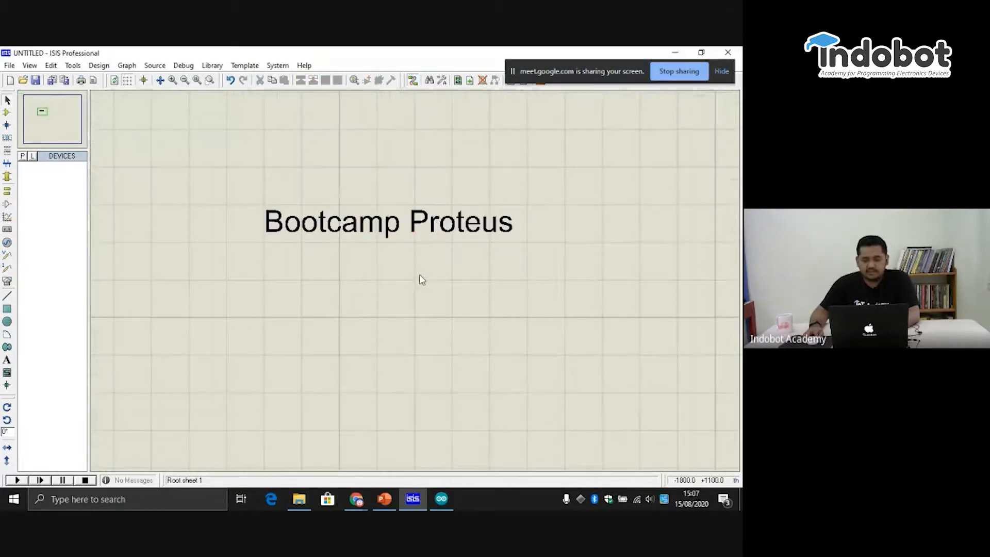
scroll(436, 301, "down", 3)
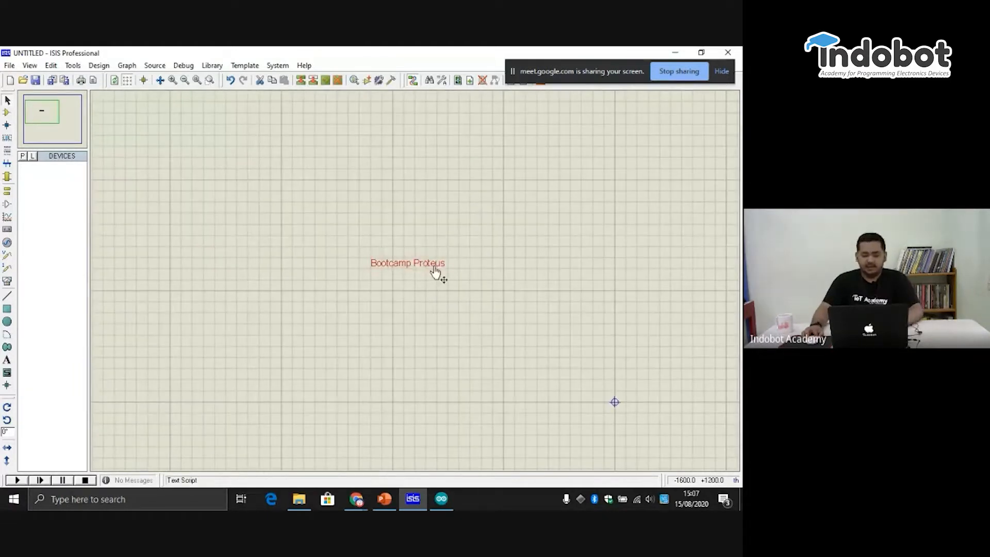
left_click(439, 264)
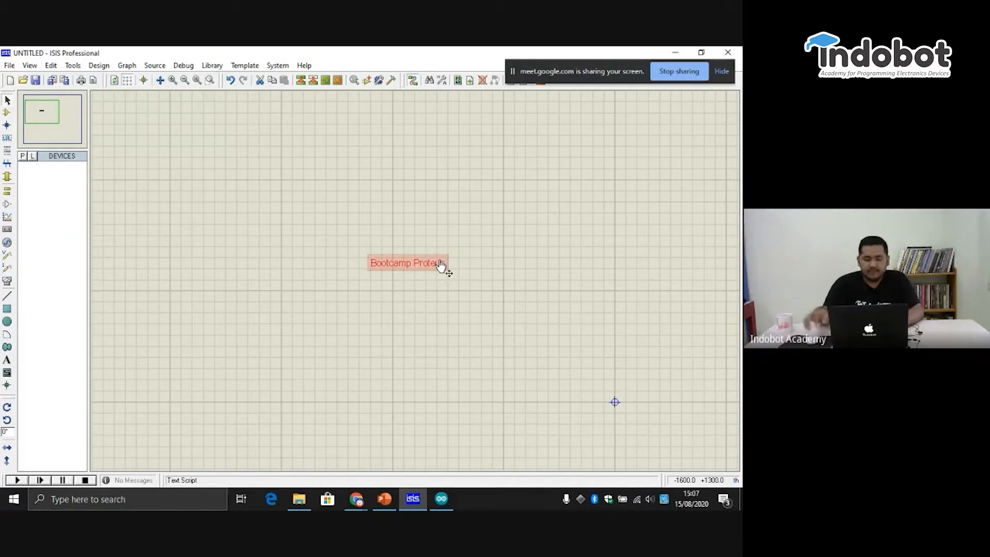
right_click(441, 264)
left_click(457, 288)
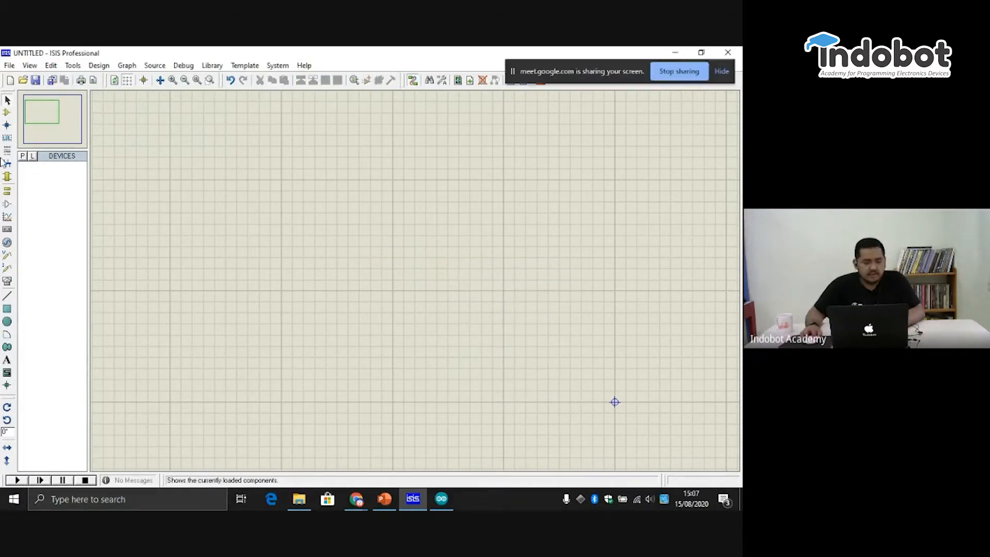
- Compare the available inter-sheet terminals with the sub-circuit ports
left_click(9, 193)
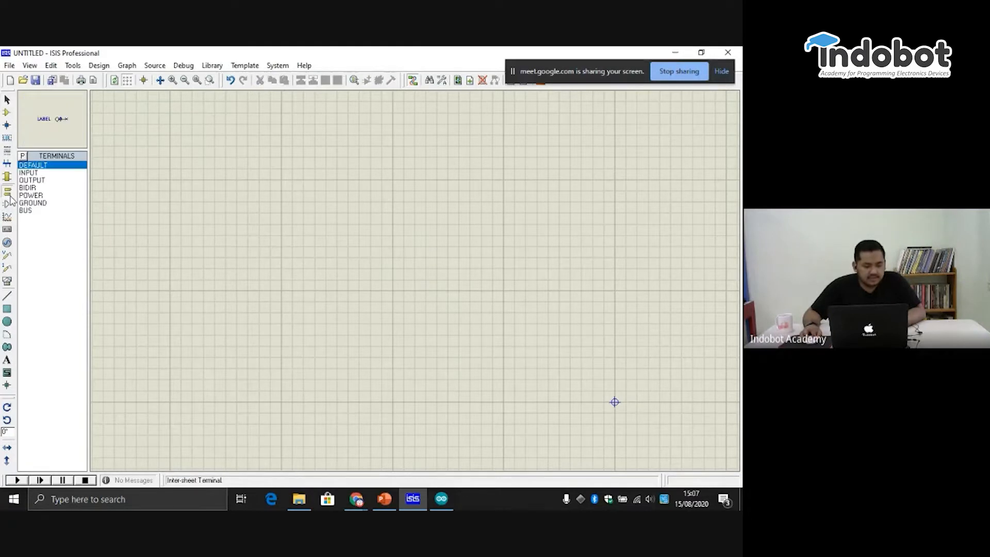
left_click(8, 176)
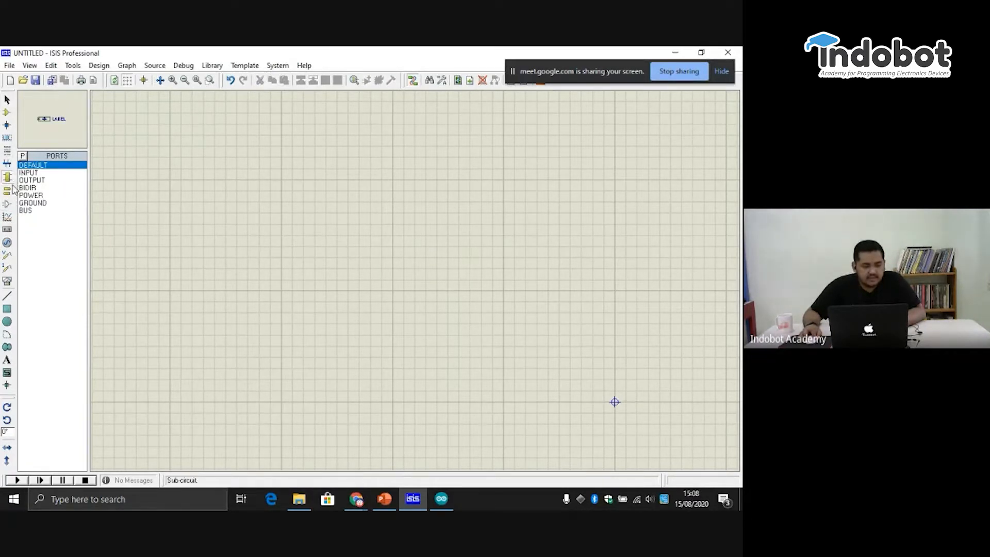
left_click(10, 189)
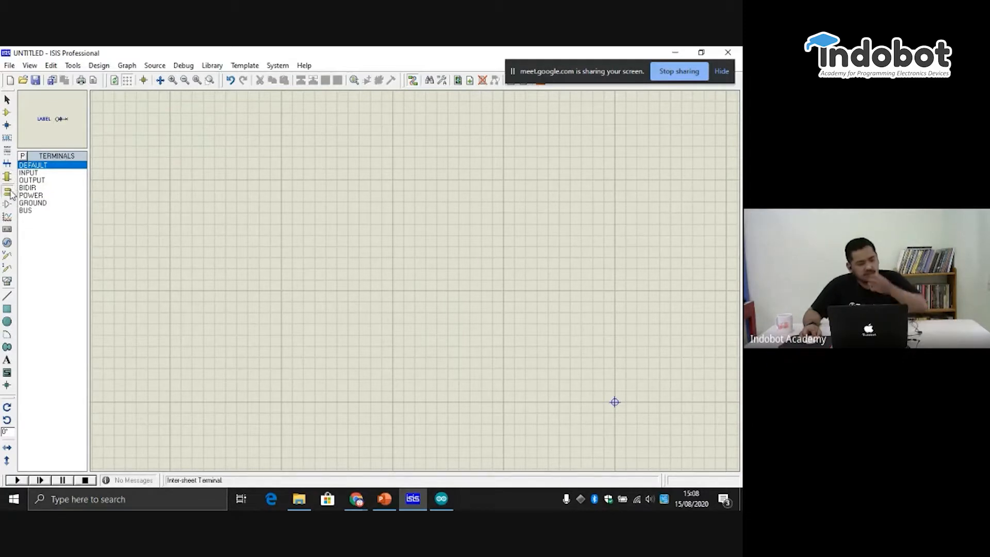
- Preview the sub-circuit port symbols INPUT, BIDIR, POWER, GROUND, BUS and OUTPUT, finishing on INPUT
left_click(5, 183)
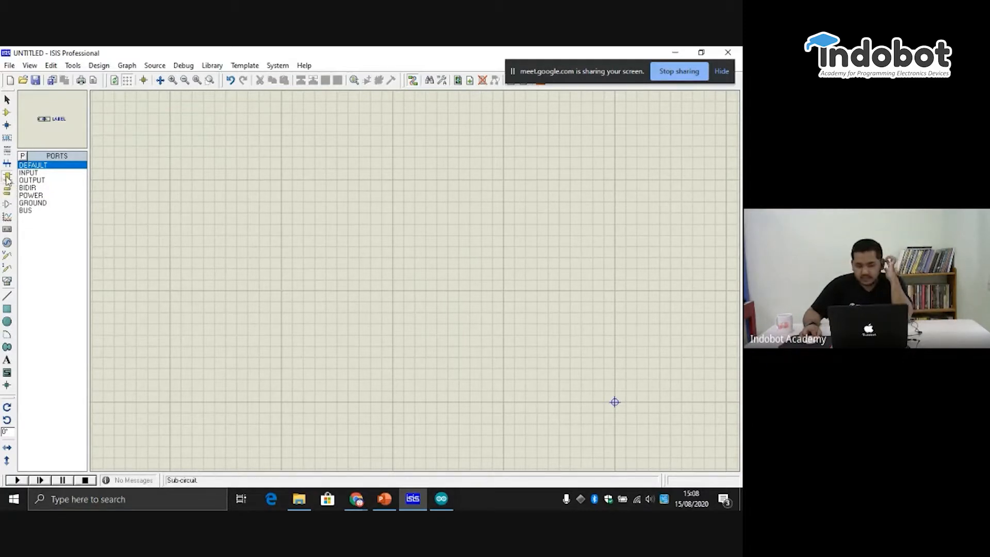
left_click(53, 173)
left_click(54, 188)
left_click(51, 196)
left_click(39, 204)
left_click(33, 210)
left_click(38, 181)
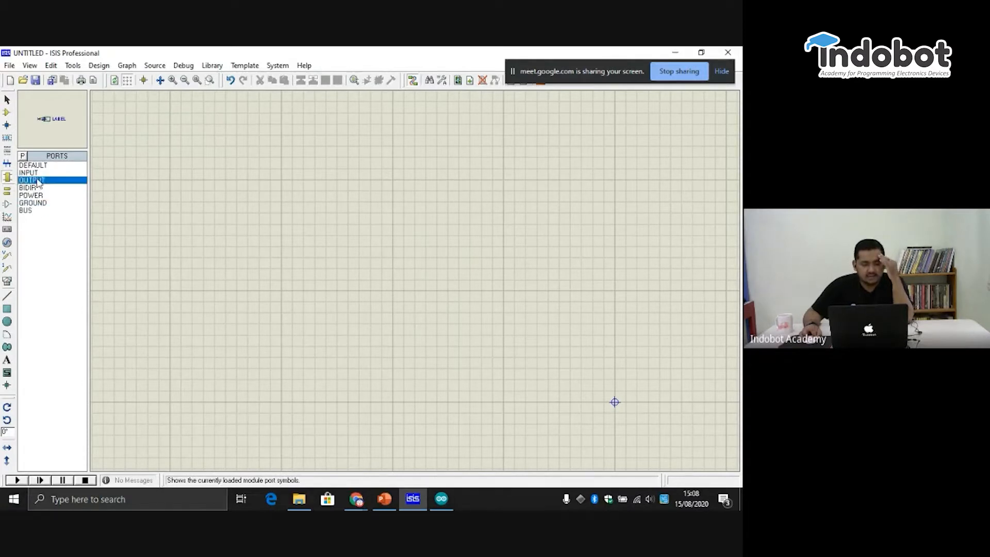
left_click(34, 172)
- Preview the POWER, OUTPUT and INPUT inter-sheet terminal symbols
left_click(7, 191)
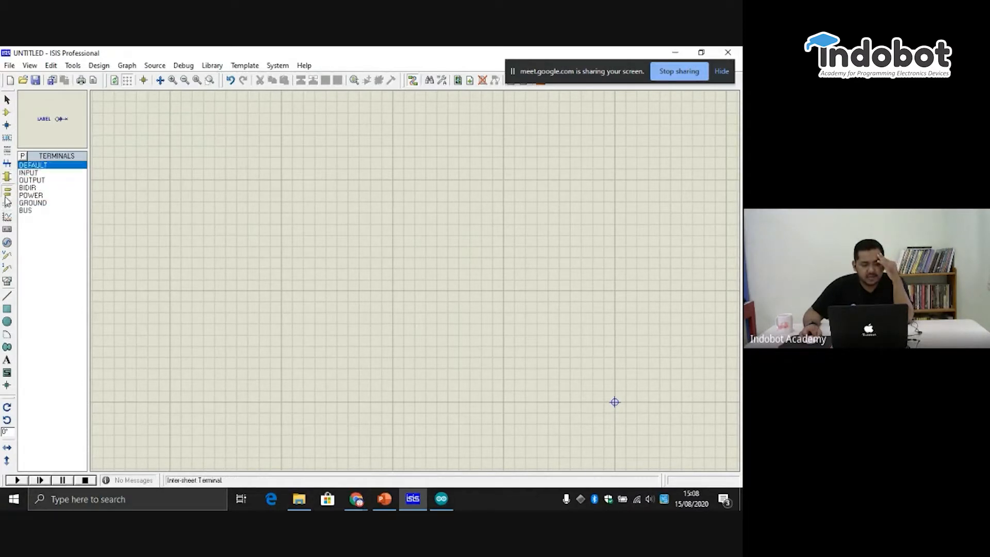
left_click(31, 195)
left_click(30, 184)
left_click(26, 175)
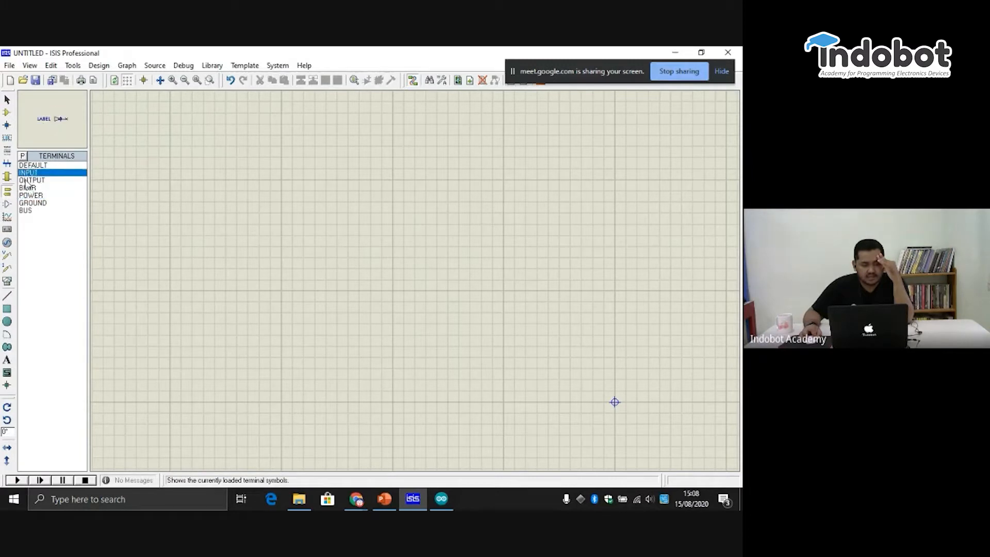
left_click(30, 180)
- Compare the sub-circuit ports and terminals again, previewing the POWER and BUS terminals
left_click(6, 177)
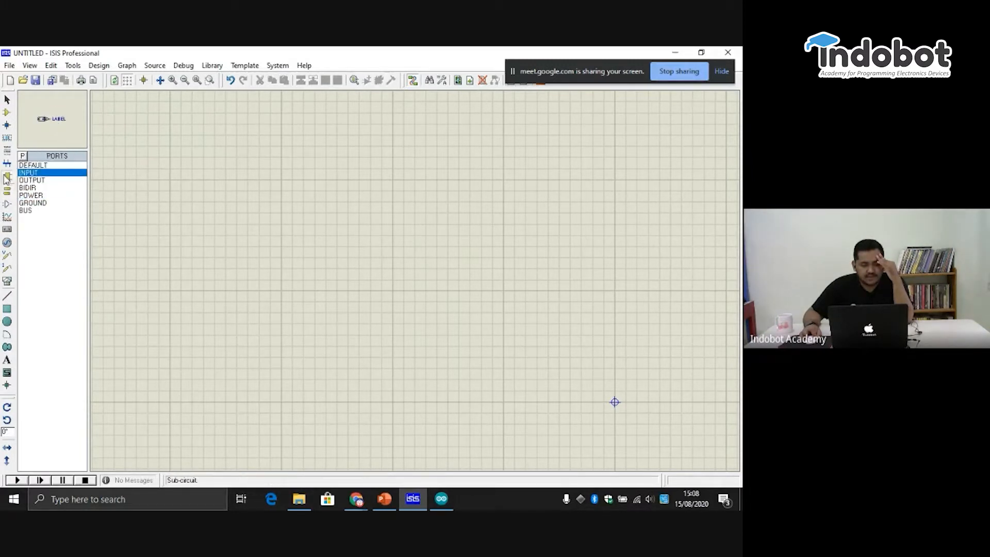
left_click(9, 190)
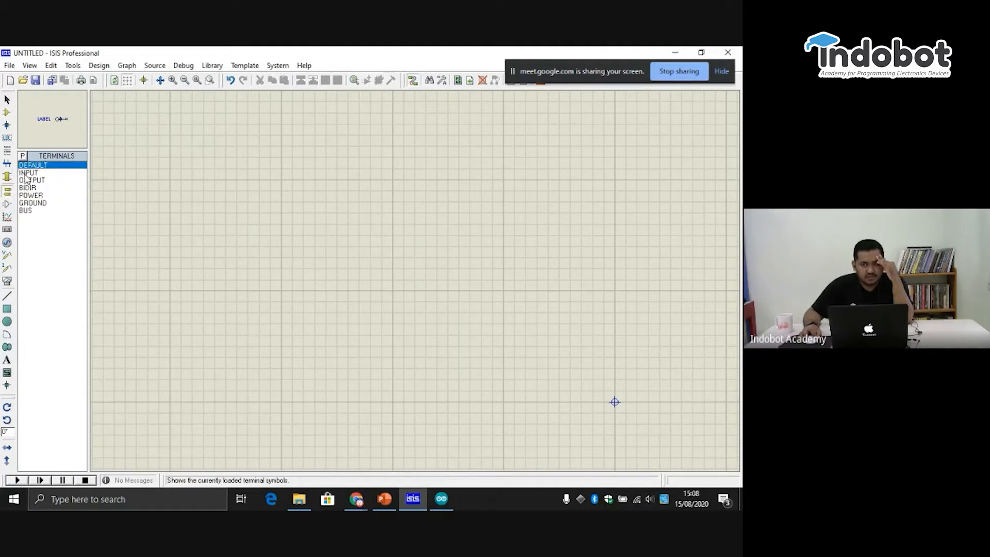
left_click(6, 177)
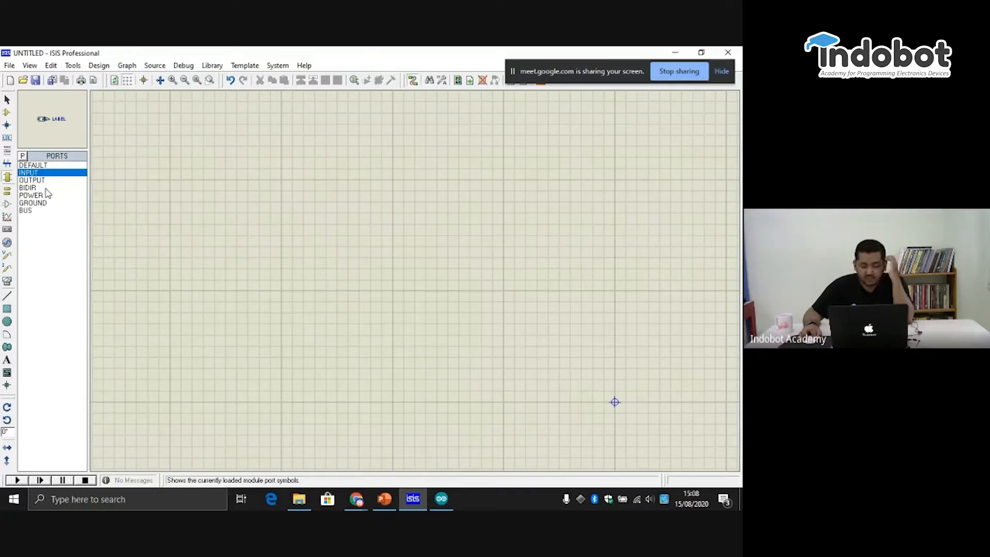
left_click(7, 191)
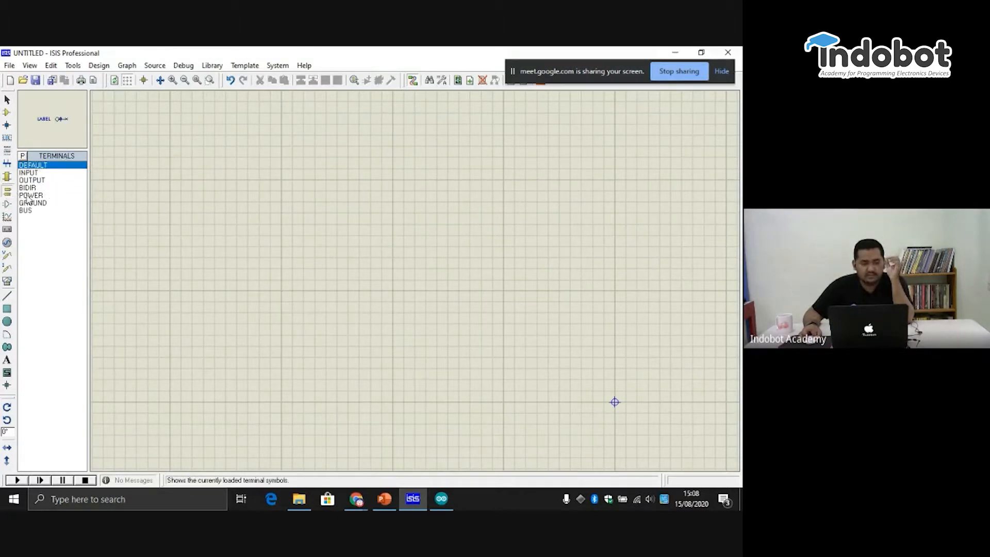
left_click(31, 195)
left_click(38, 210)
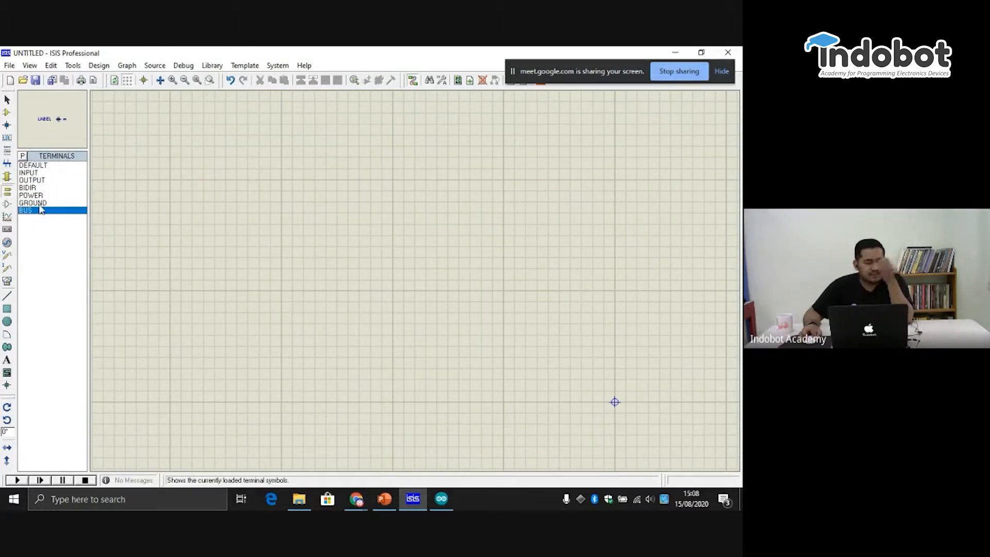
- Browse the device pin types, including POSCLK, SHORT, NEGCLK and INVERT
left_click(8, 205)
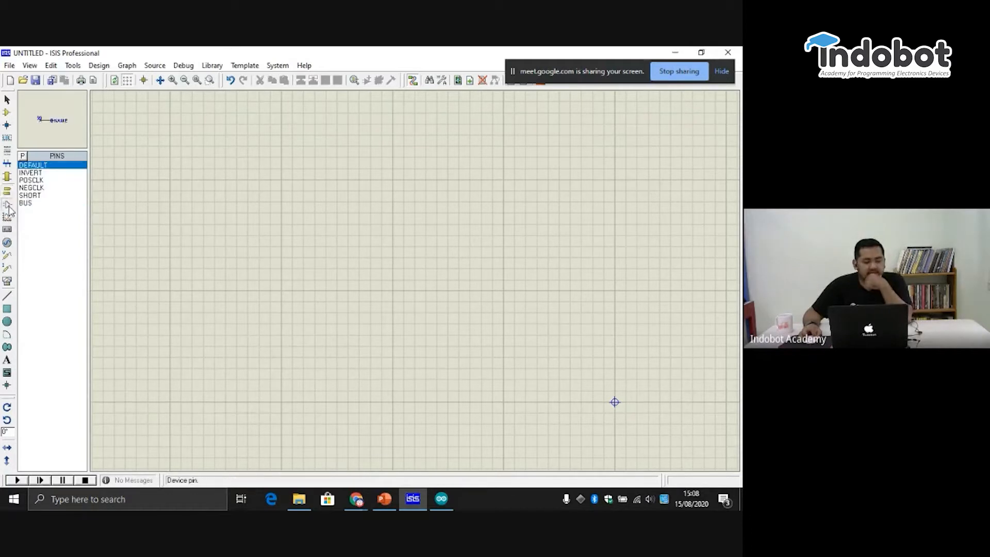
left_click(36, 181)
left_click(42, 196)
left_click(40, 188)
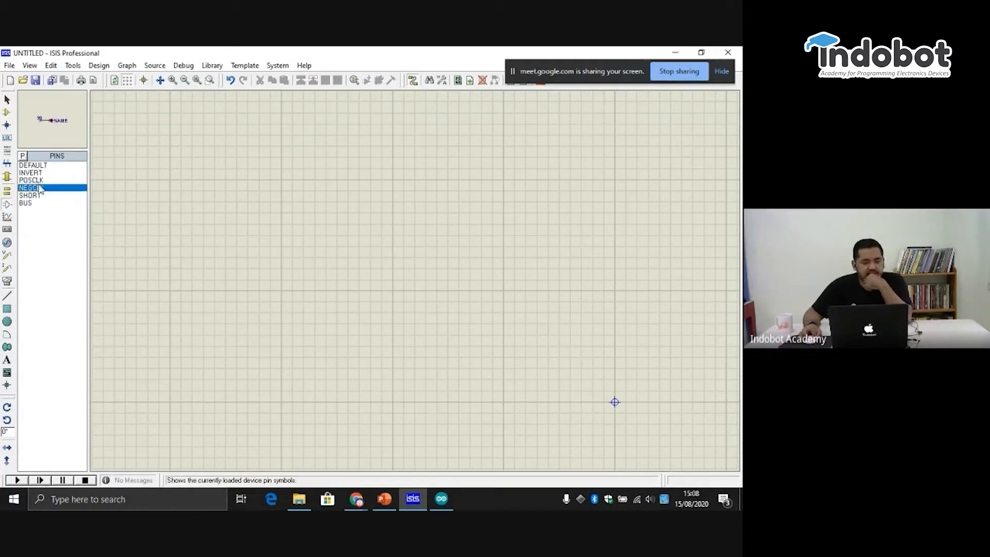
- Browse the simulation graph types from DIGITAL and MIXED through FOURIER and INTERACTIVE to DC SWEEP and AC SWEEP
left_click(8, 218)
left_click(31, 173)
left_click(31, 180)
left_click(35, 195)
left_click(30, 217)
left_click(31, 234)
left_click(33, 256)
left_click(35, 241)
left_click(35, 248)
left_click(36, 256)
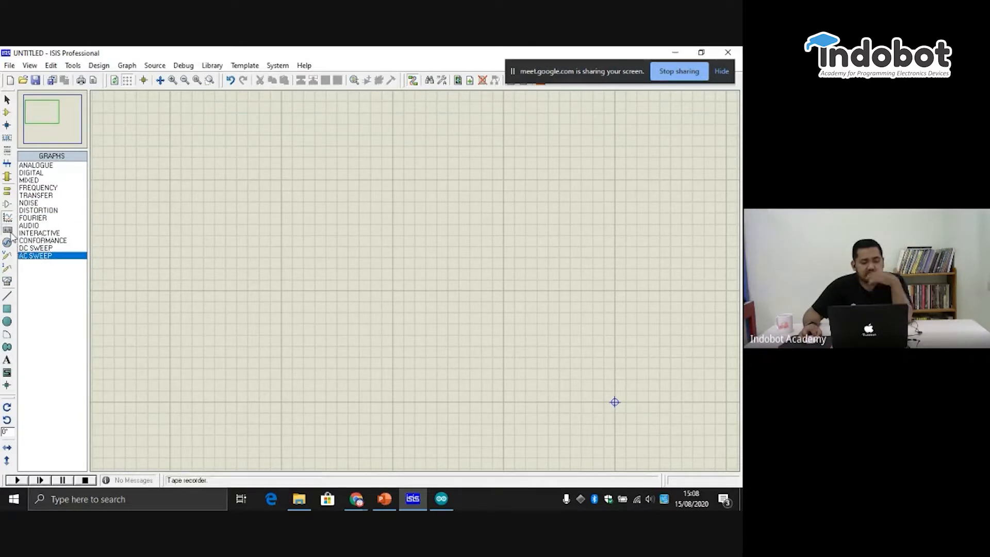
- Preview the tape recorder and the generator types, including DC, SINE, PULSE, FILE and DEDGE
left_click(10, 231)
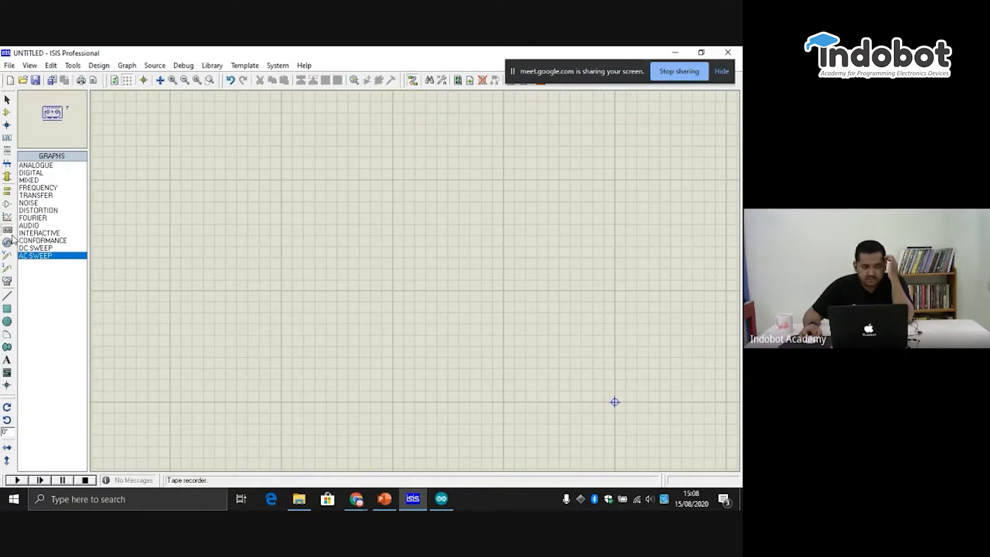
left_click(9, 242)
left_click_drag(37, 178, 46, 228)
left_click(34, 166)
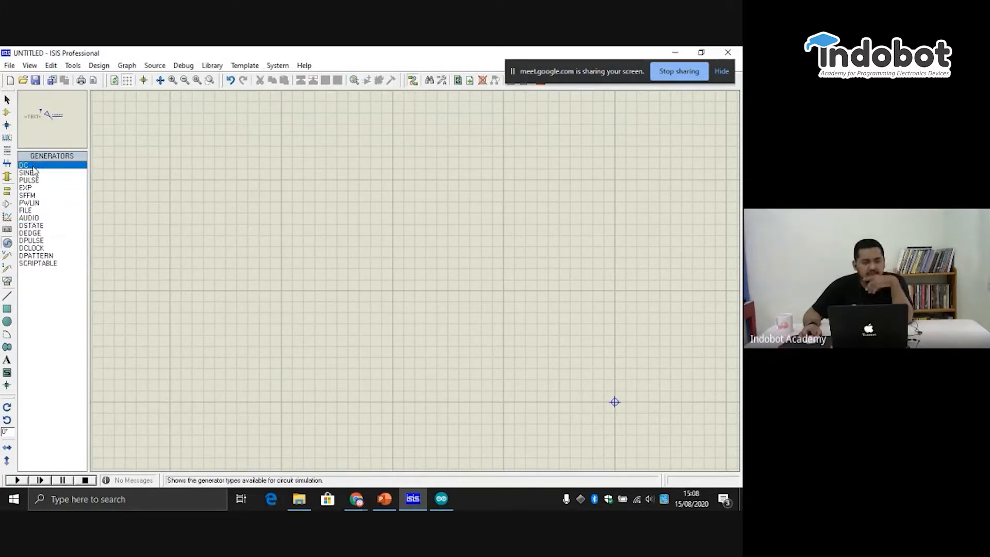
left_click(34, 180)
left_click(35, 174)
left_click(40, 188)
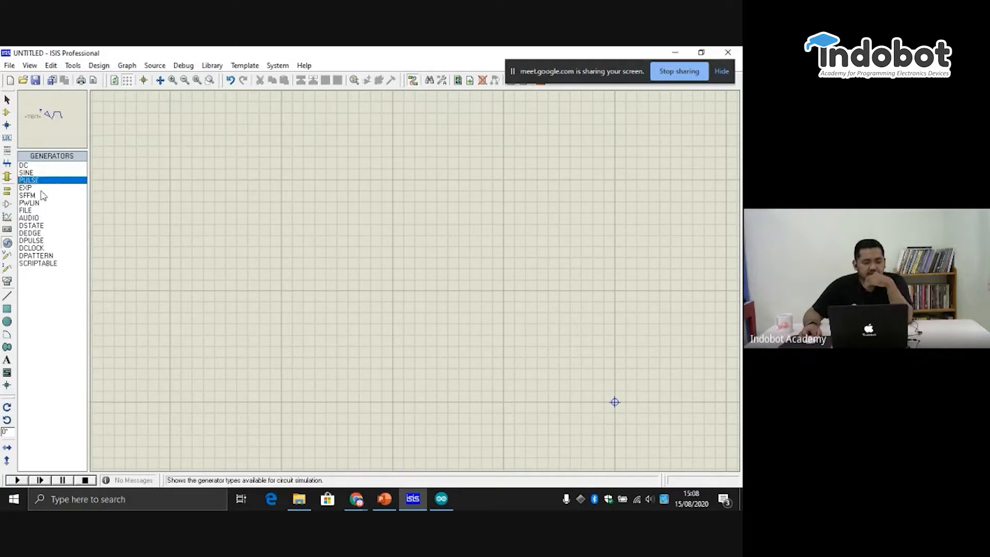
left_click(43, 195)
left_click(45, 211)
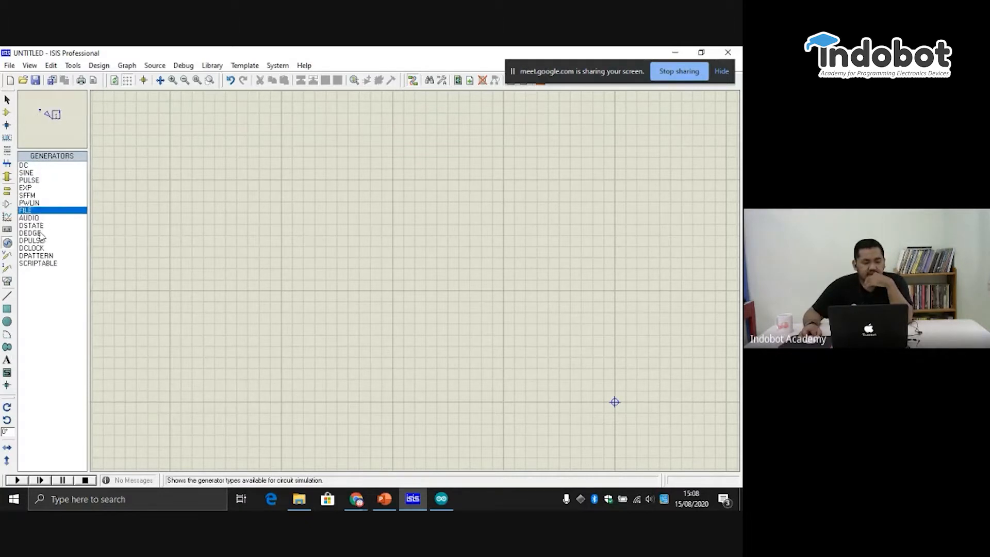
left_click(41, 234)
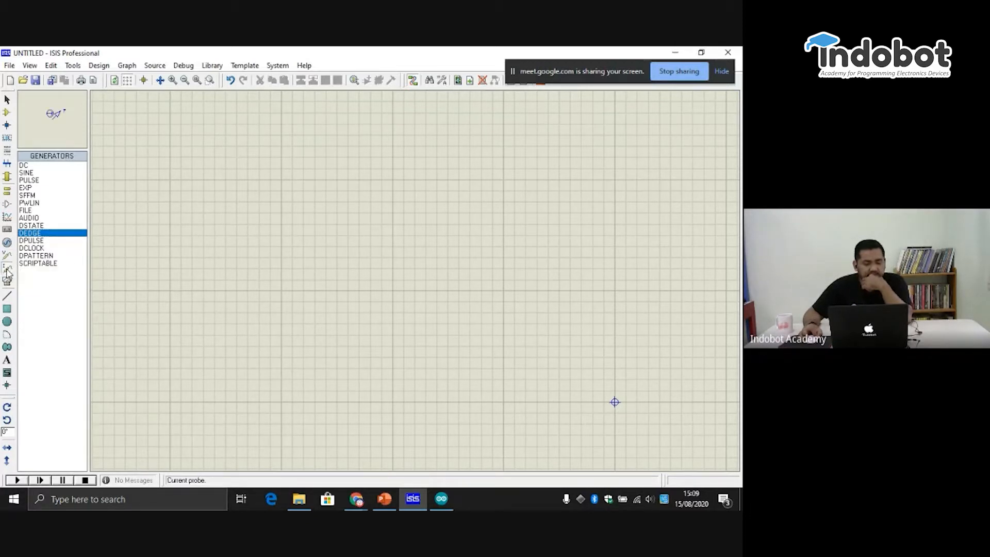
- Preview the virtual instruments from the logic analyser and counter timer through the virtual terminal to the SPI and I2C debuggers
left_click(7, 282)
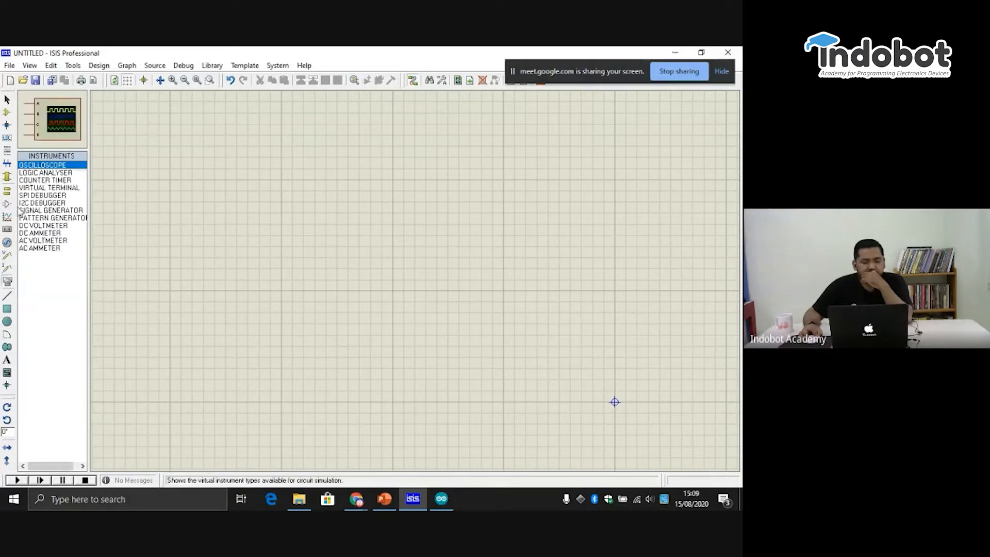
left_click(46, 181)
left_click(47, 189)
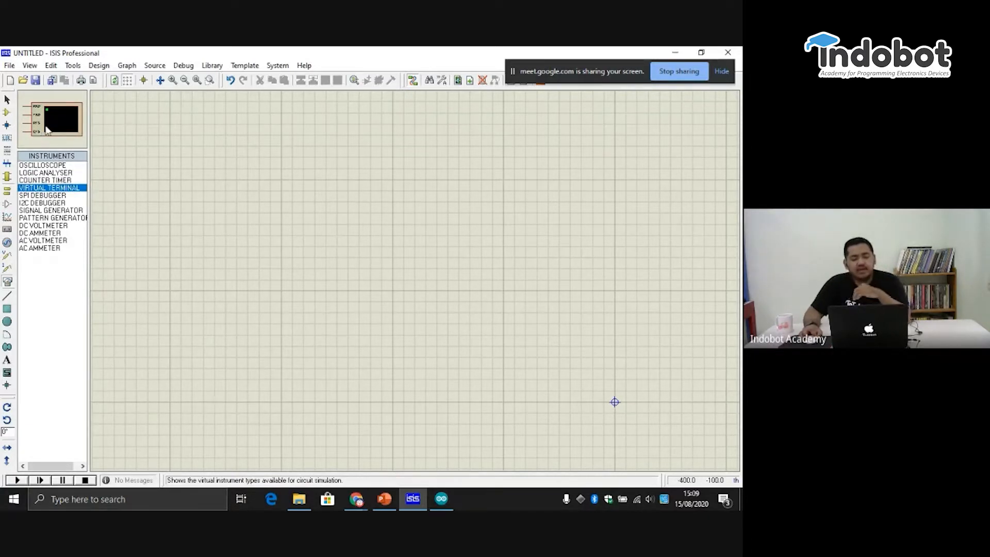
left_click(57, 198)
left_click(66, 203)
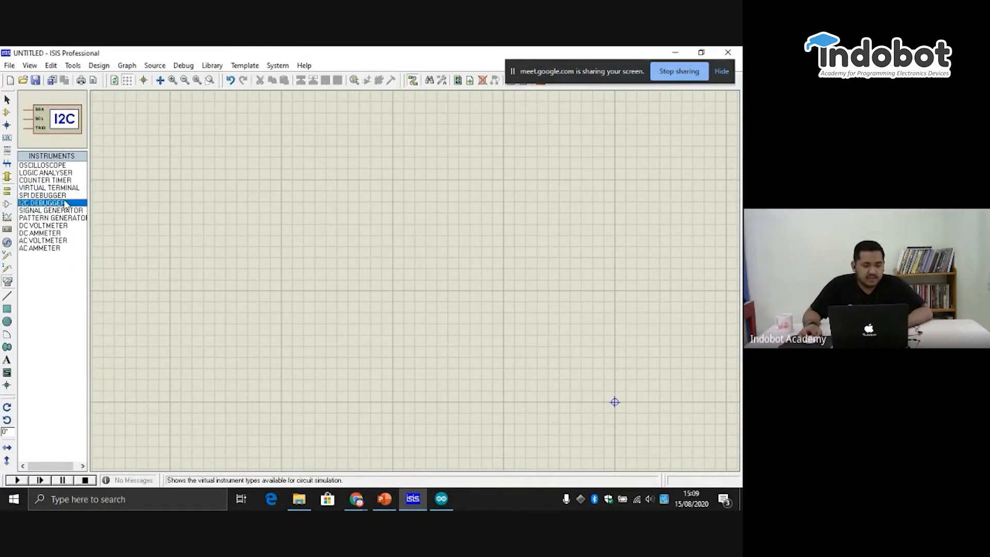
- Preview the signal generator, the pattern generator and the DC and AC voltmeters and ammeters
left_click(67, 211)
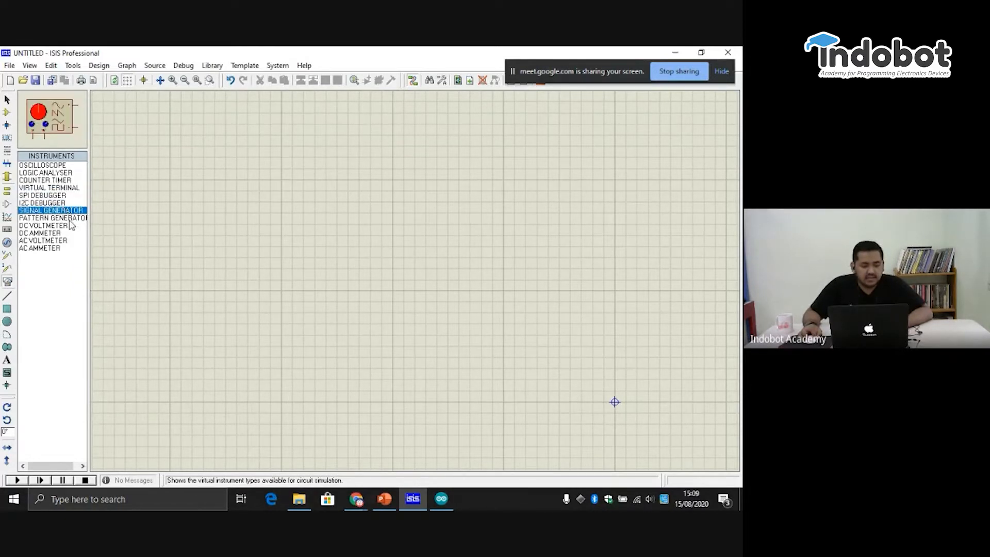
left_click(67, 218)
left_click(60, 226)
left_click(57, 234)
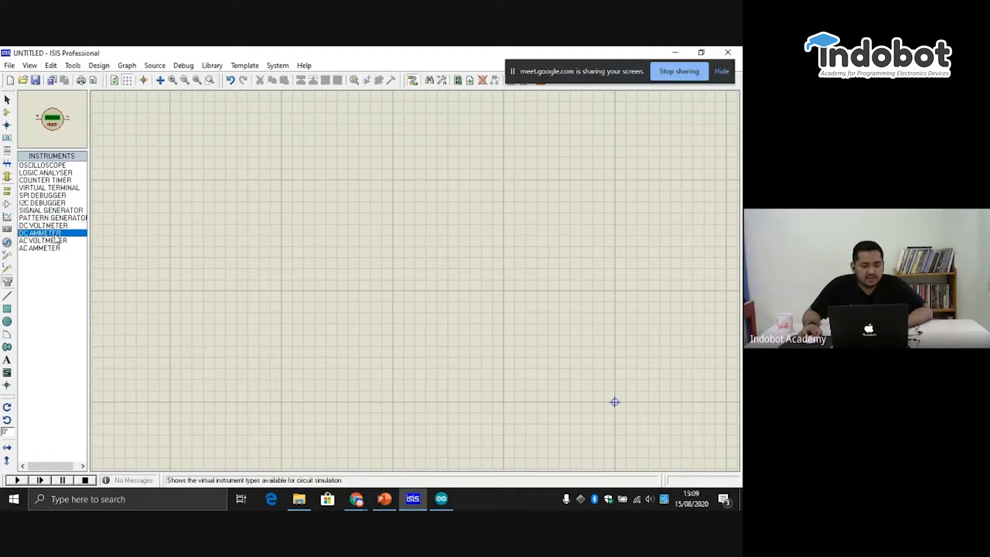
left_click(54, 227)
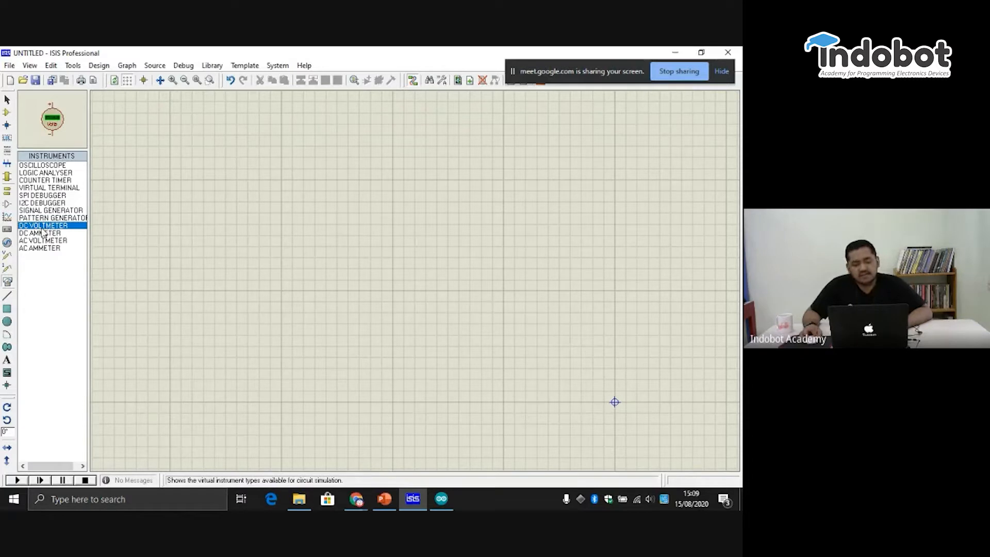
left_click(55, 233)
left_click(55, 240)
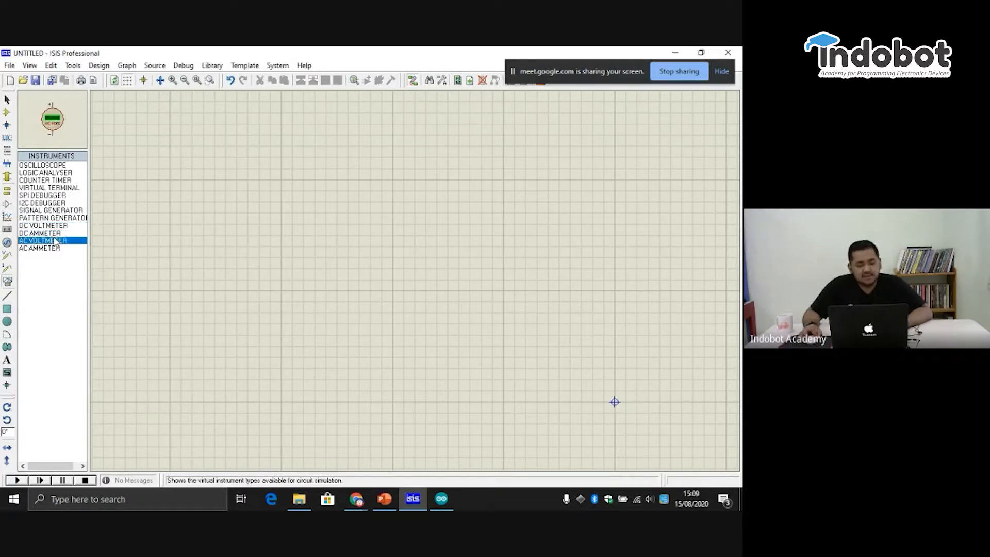
left_click(55, 248)
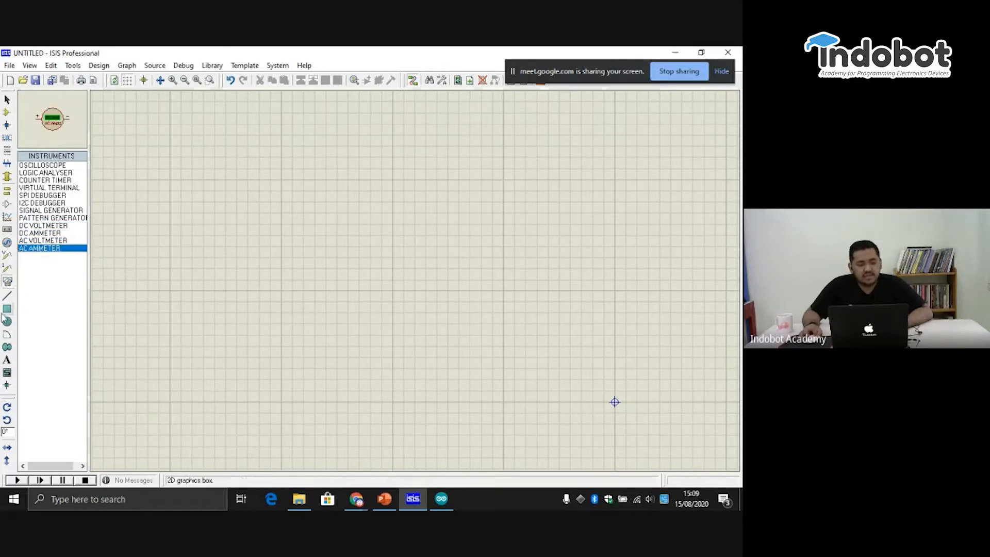
- Preview the 2D graphics line mode with styles such as PIN, MARKER, TERMINAL and TEMPLATE, and the 2D graphics box mode
left_click(8, 297)
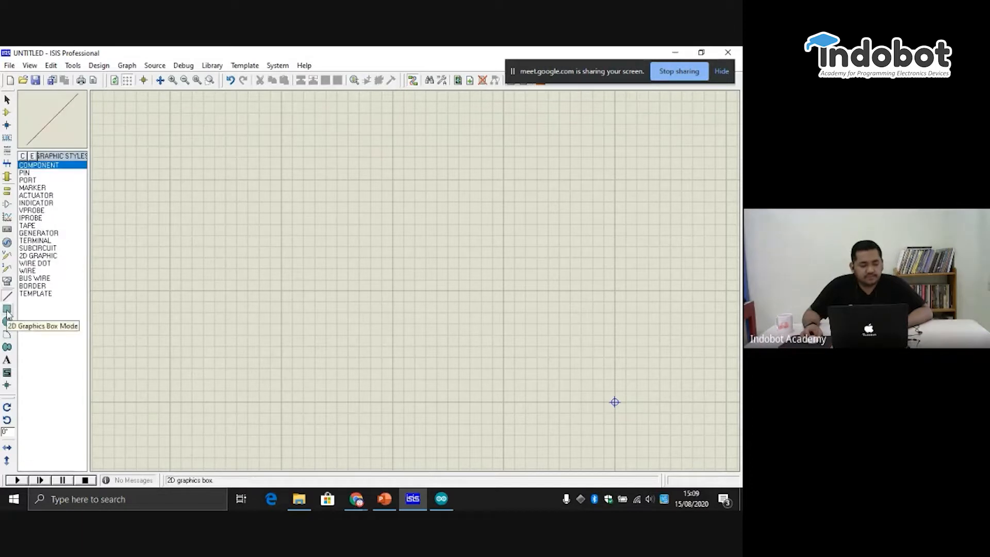
left_click(27, 173)
left_click(35, 188)
left_click(26, 241)
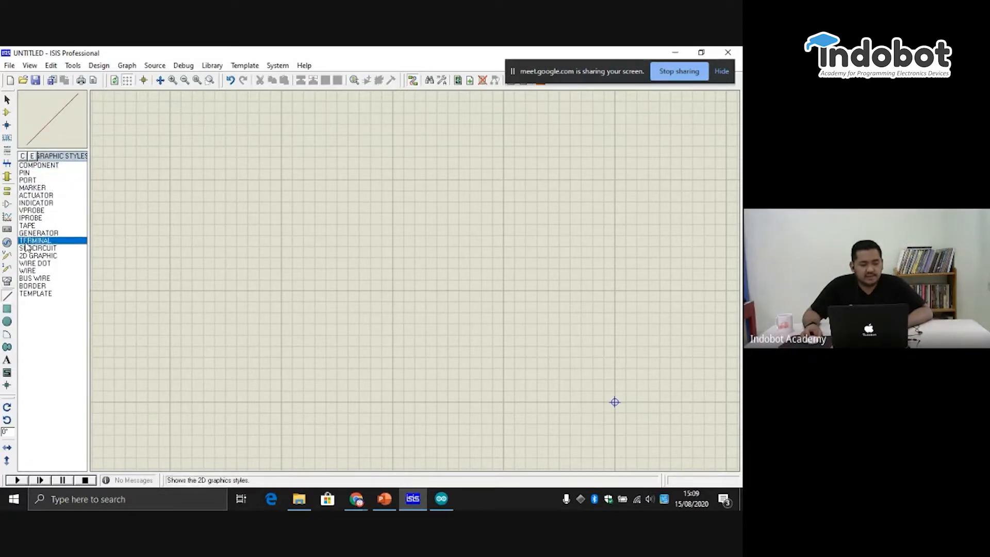
left_click(25, 295)
left_click(7, 309)
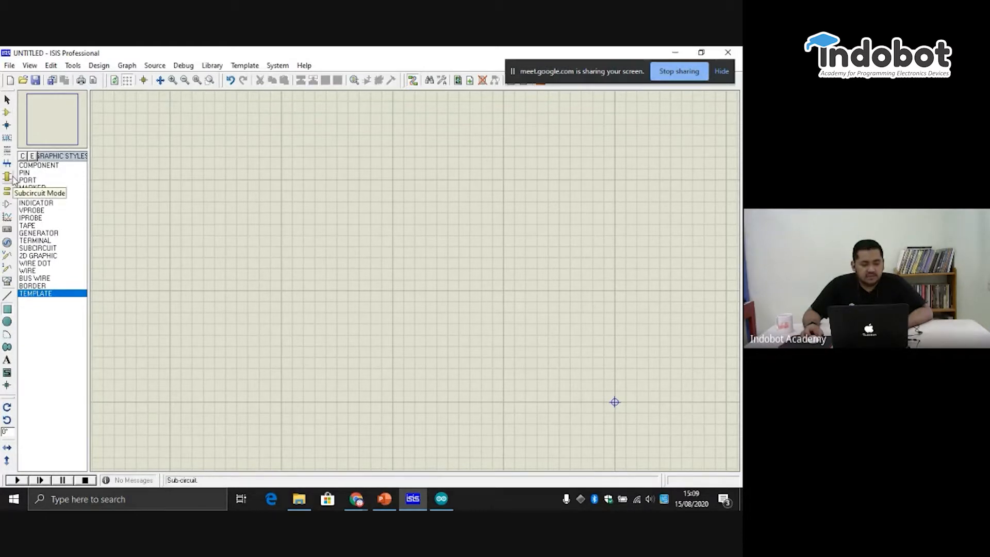
- Show the component mode's device library picker and close it without picking a part
left_click(7, 112)
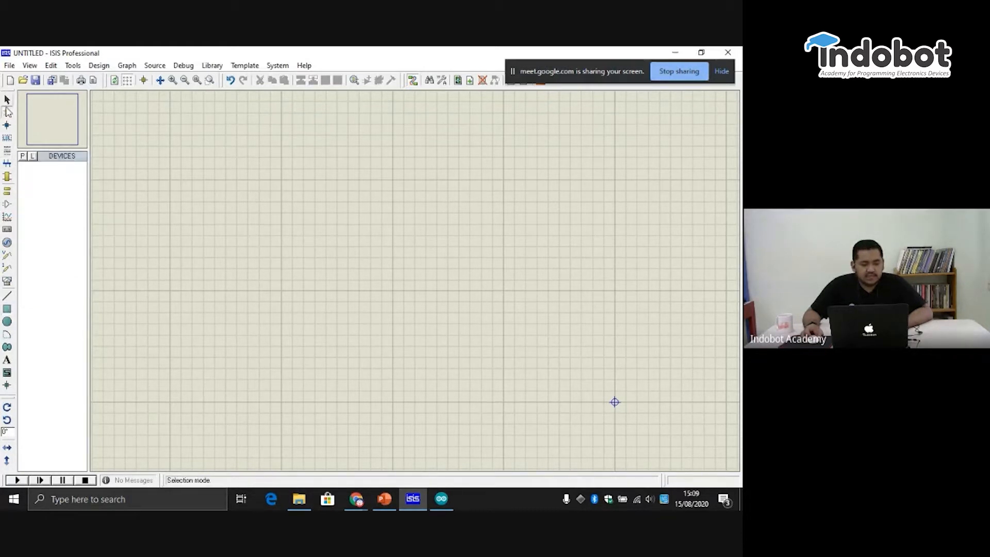
left_click(23, 157)
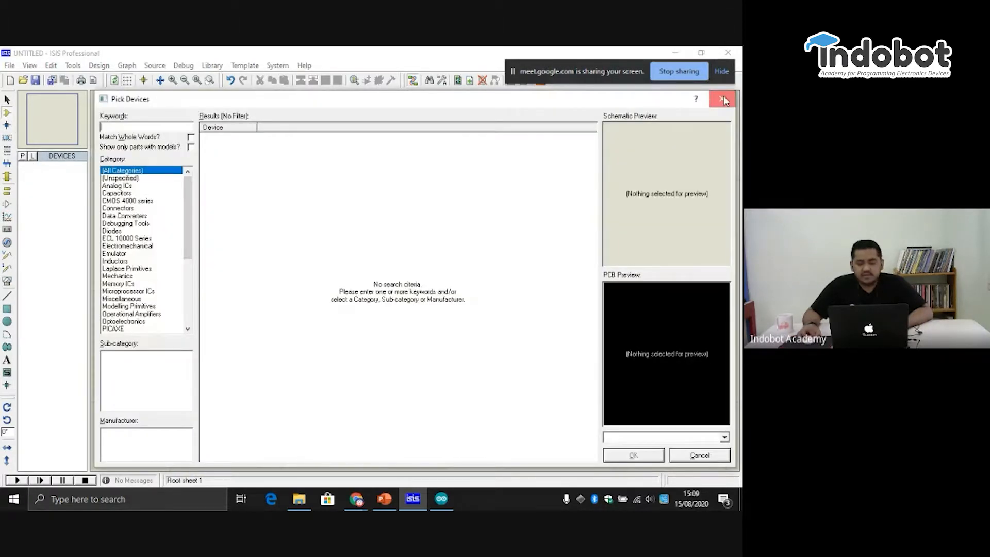
left_click(722, 99)
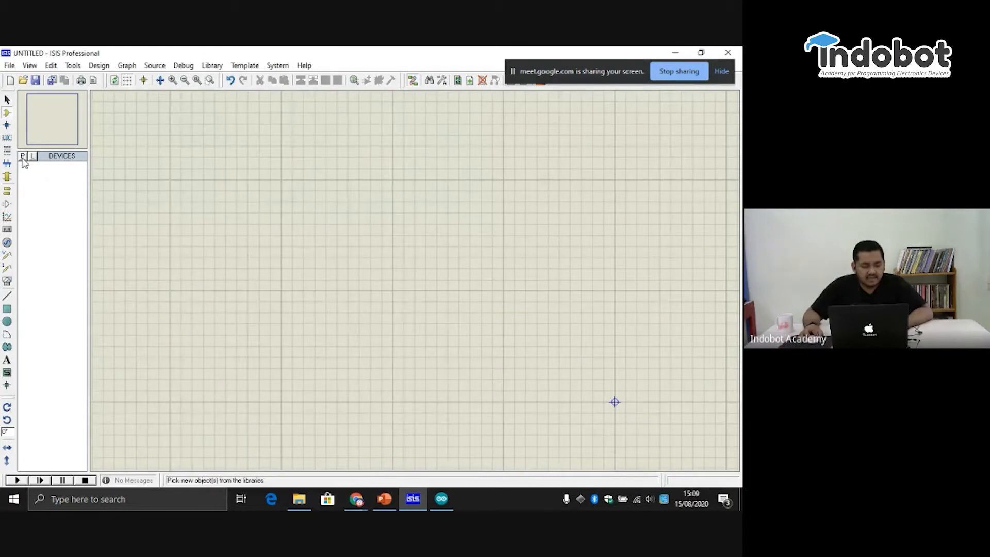
- Find the ARDUINO UNO R3 in the component library with the keyword "arduino" and add it to the device list
left_click(8, 116)
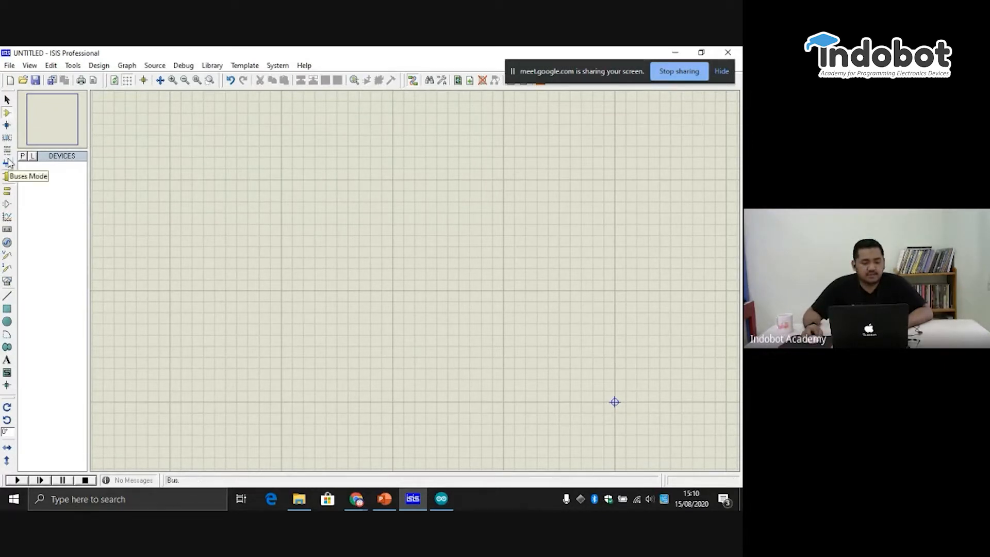
left_click(23, 157)
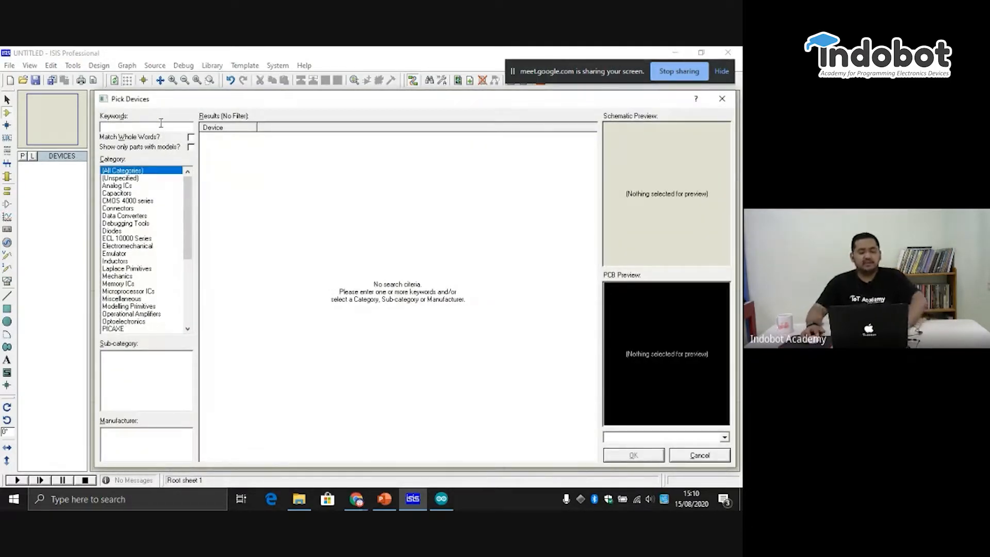
type("arduino")
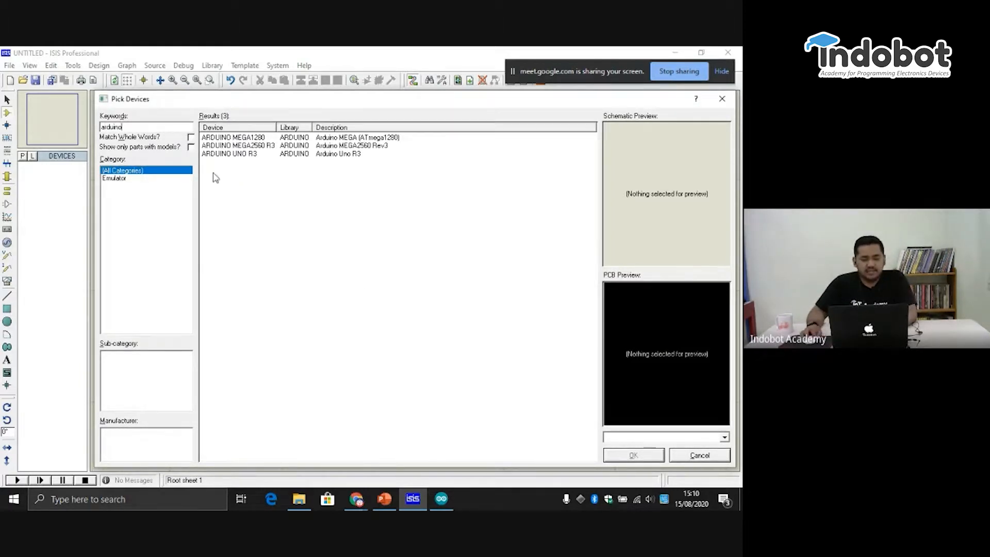
left_click(285, 153)
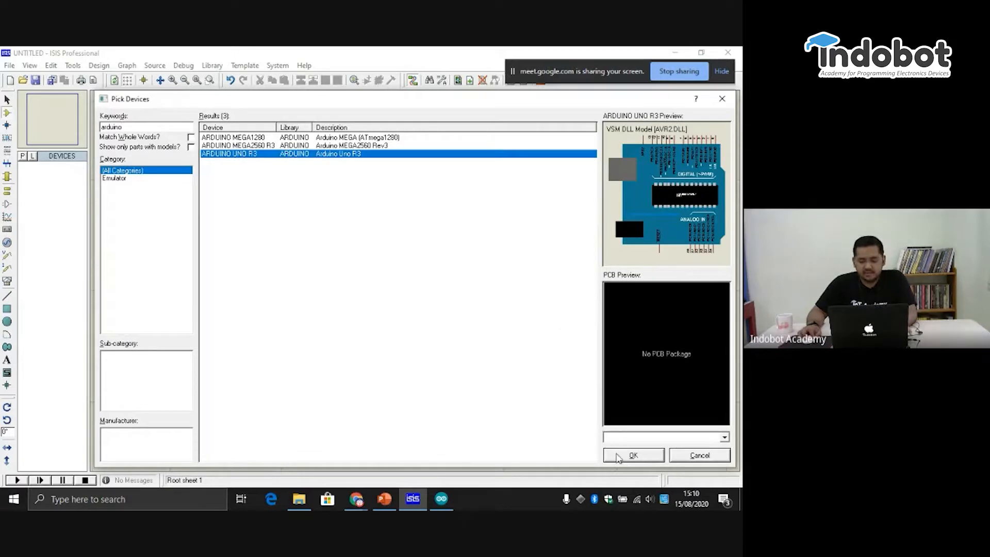
left_click(634, 455)
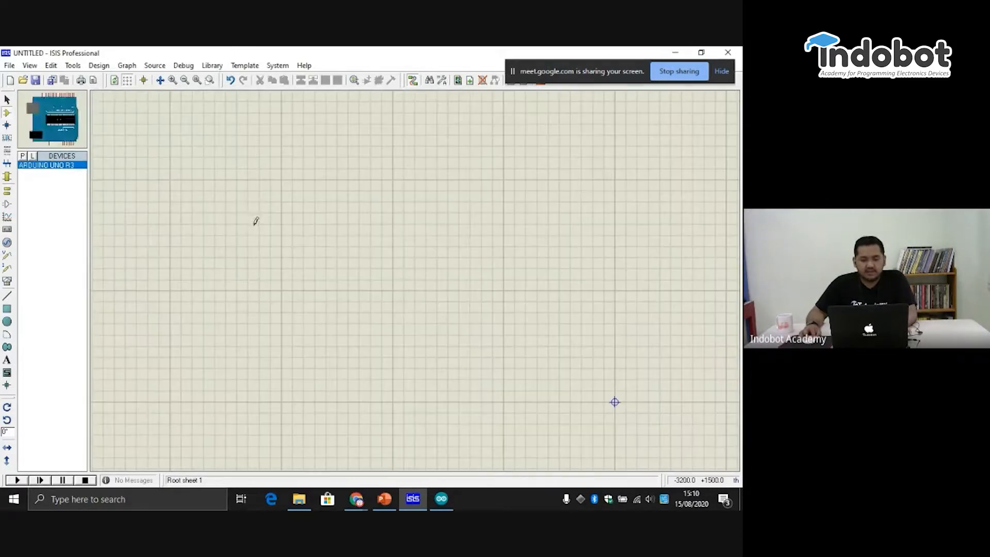
- Place the ARDUINO UNO R3 board on the schematic sheet
left_click(309, 218)
left_click(344, 276)
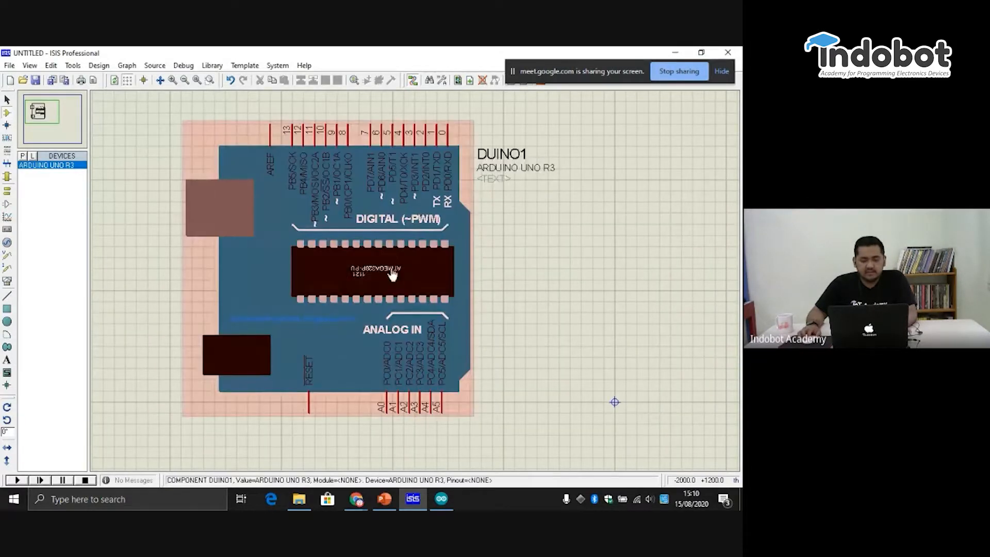
scroll(320, 232, "down", 3)
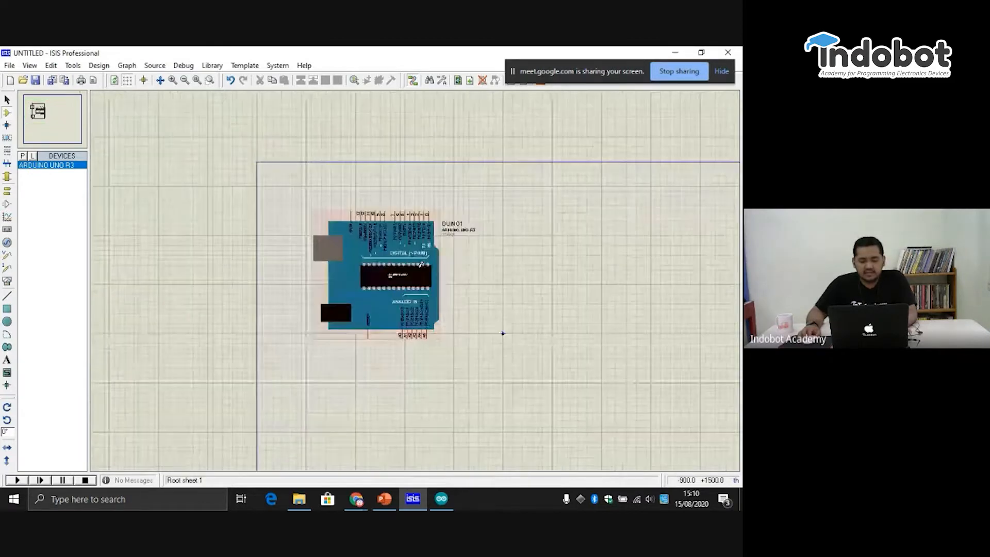
scroll(382, 220, "up", 2)
left_click_drag(382, 221, 382, 294)
left_click(524, 221)
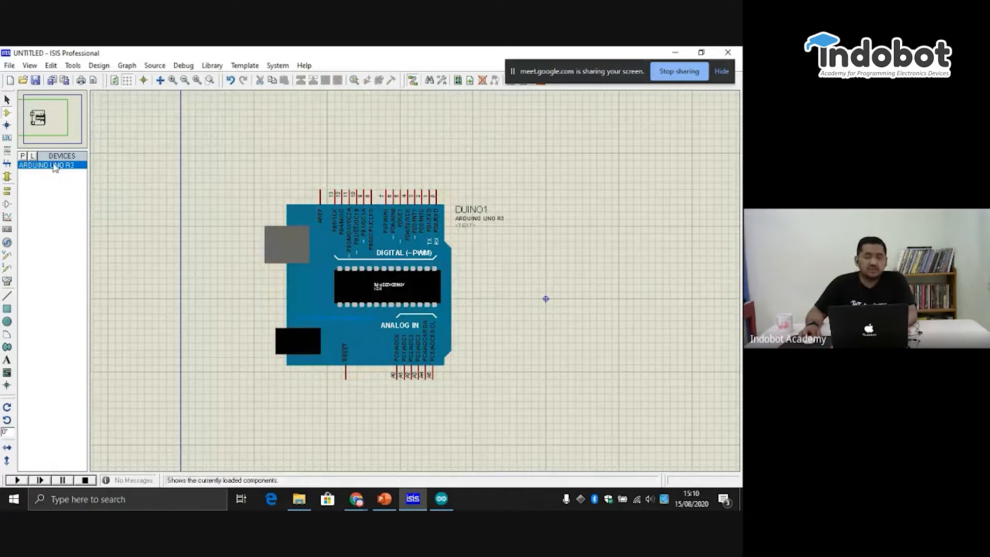
- Search the device library for "led" and look through the matching parts
left_click(24, 161)
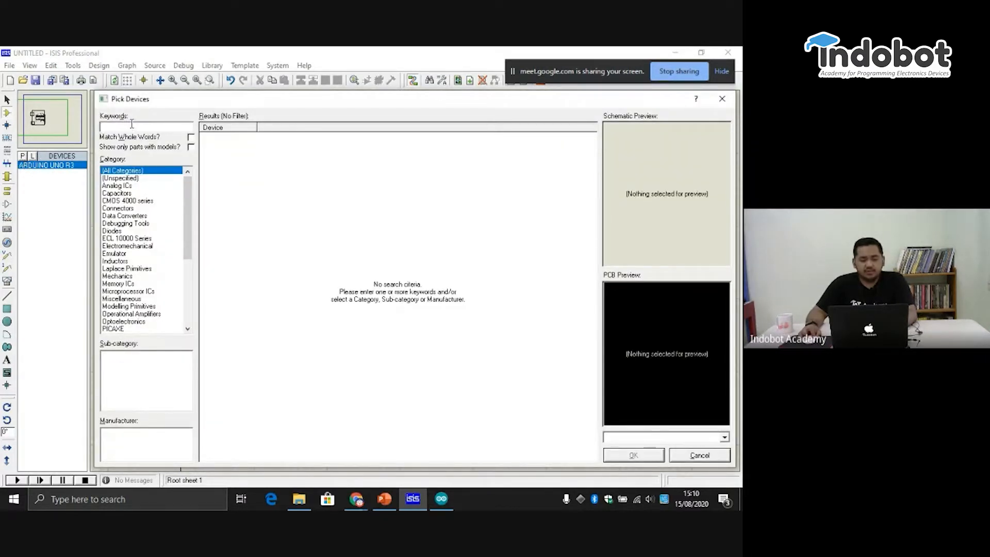
type("led")
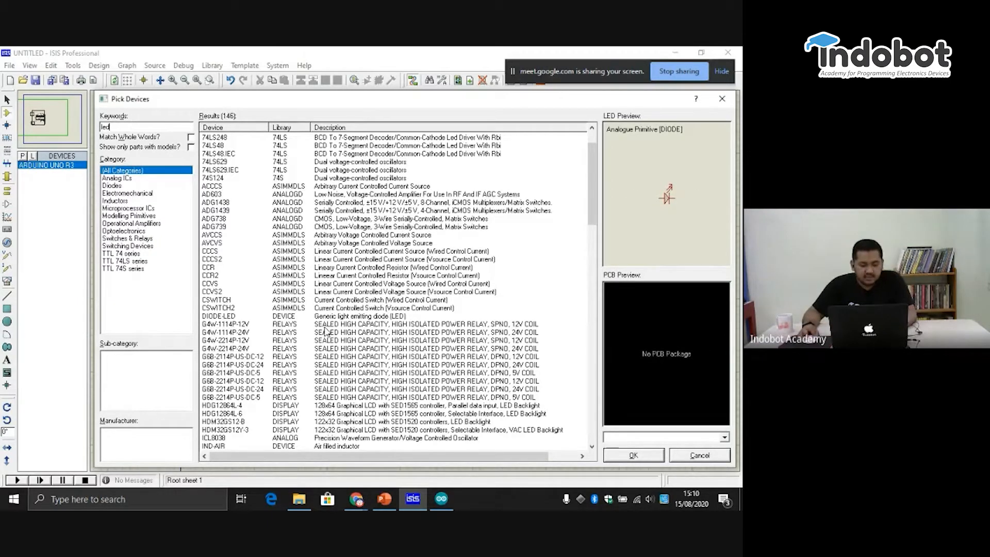
scroll(341, 357, "down", 1)
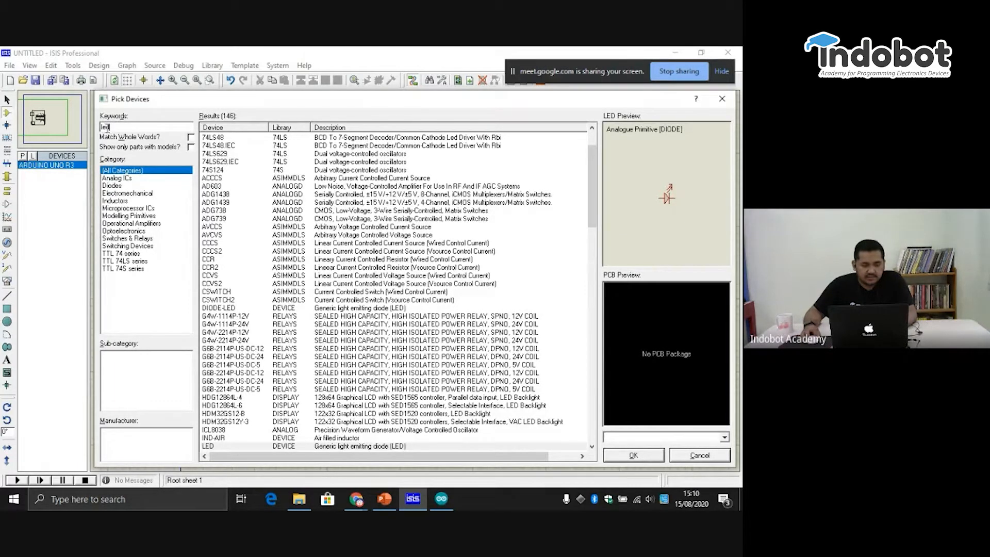
left_click(587, 195)
left_click_drag(591, 195, 603, 430)
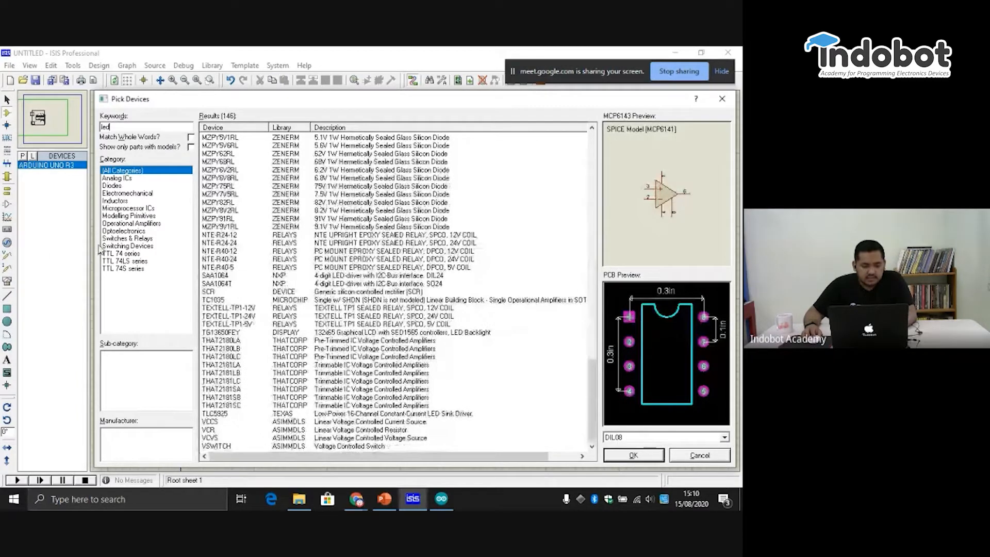
- Filter the LED results by the Diodes category, return to all categories and preview the generic LED
left_click(118, 185)
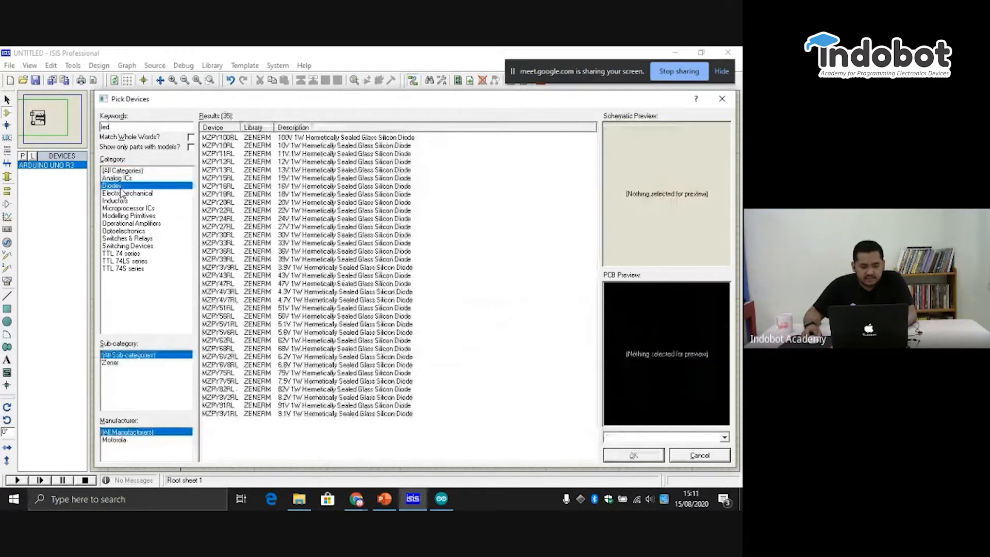
left_click(129, 171)
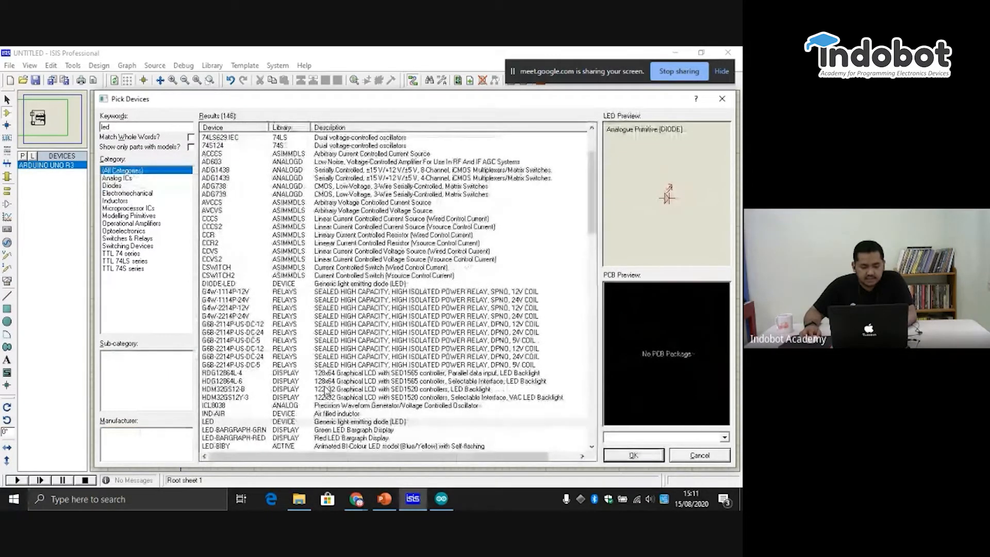
scroll(325, 393, "down", 1)
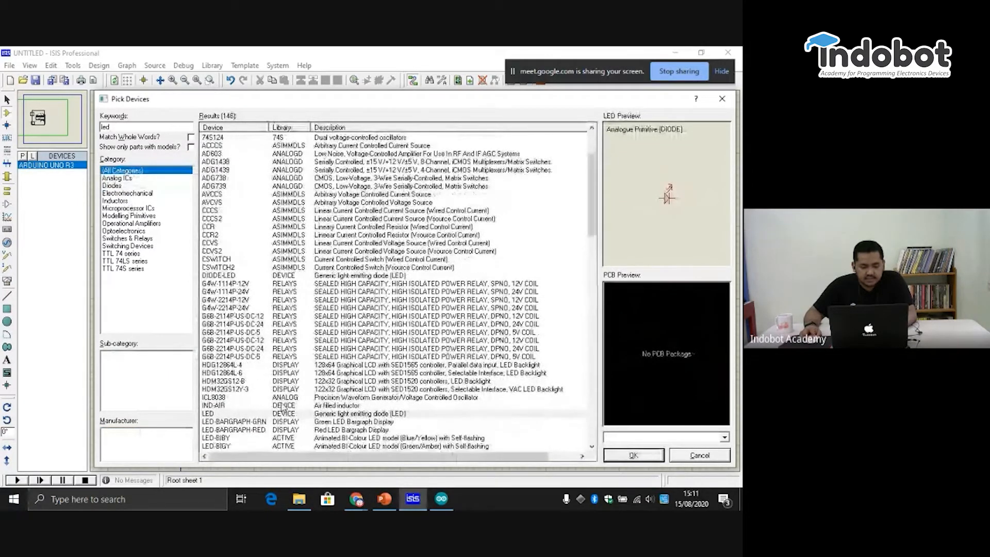
left_click(252, 414)
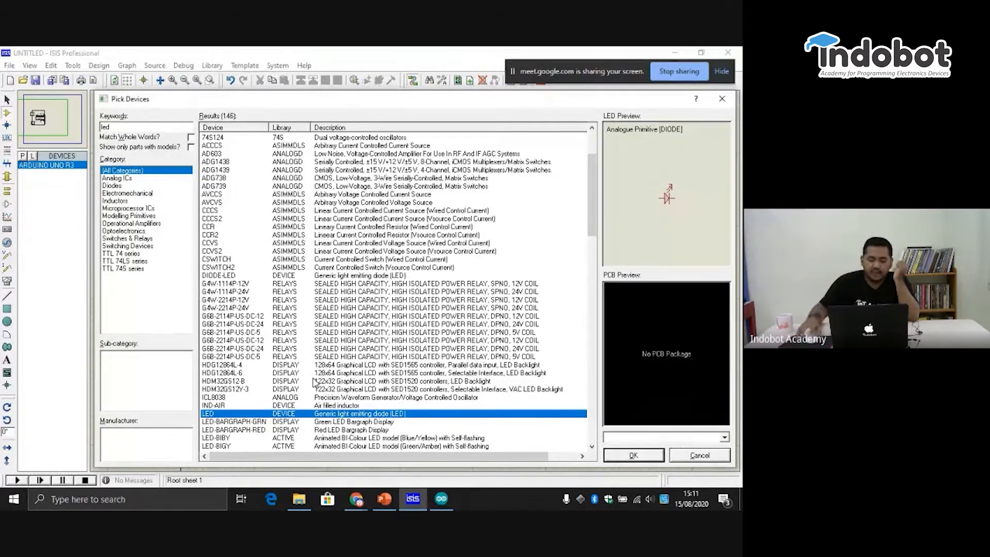
- Compare the generic LED with animated models such as LED-BIBY, LED-BIRG and LED-GREEN
left_click_drag(592, 209, 597, 246)
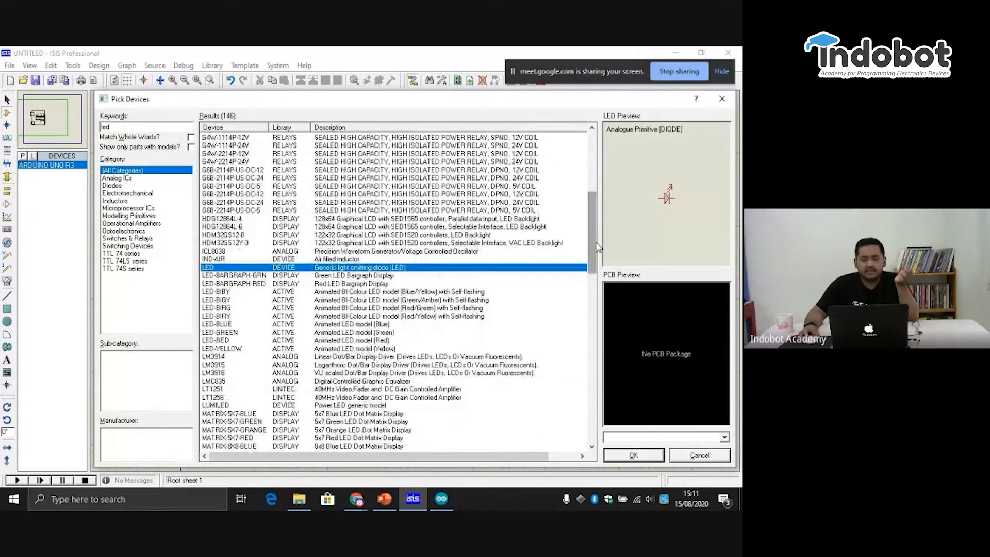
left_click(306, 293)
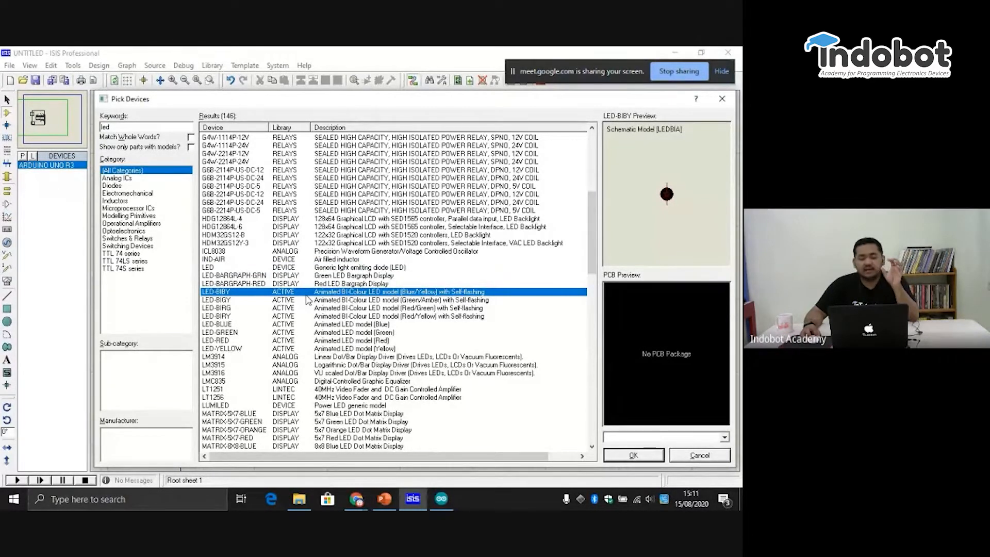
left_click(283, 269)
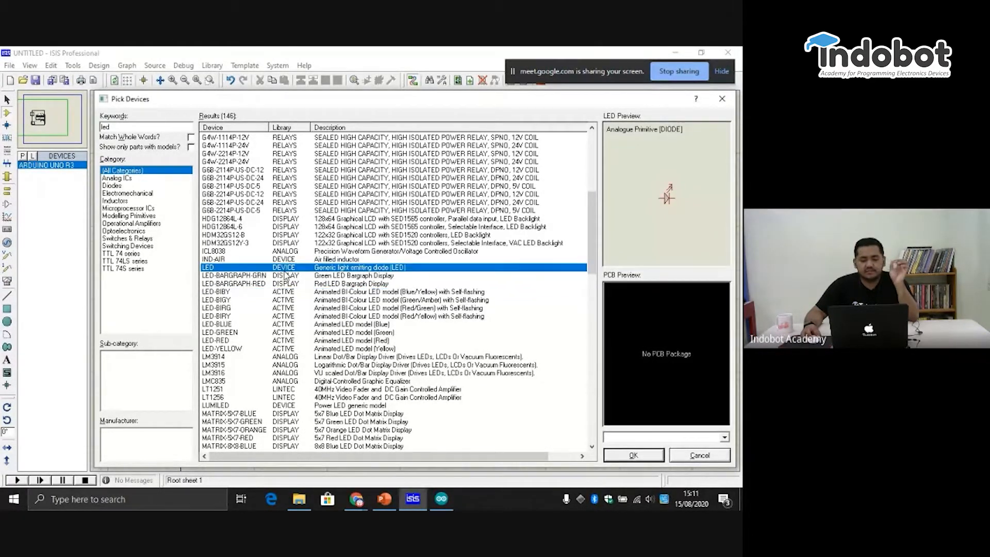
left_click(292, 292)
left_click(294, 309)
left_click(299, 332)
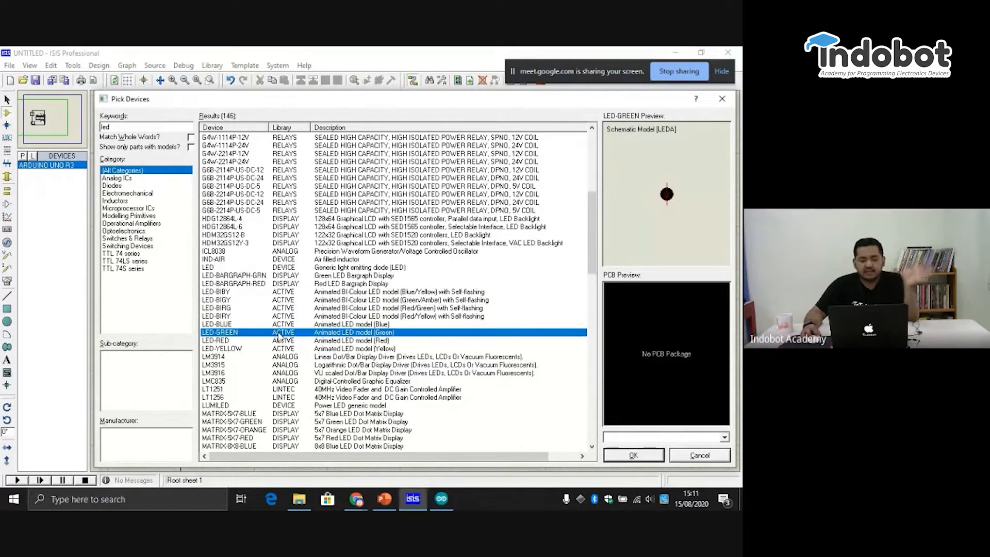
- Preview LED-BLUE, the bi-colour LED models and the red and green LED bargraph displays
left_click(314, 325)
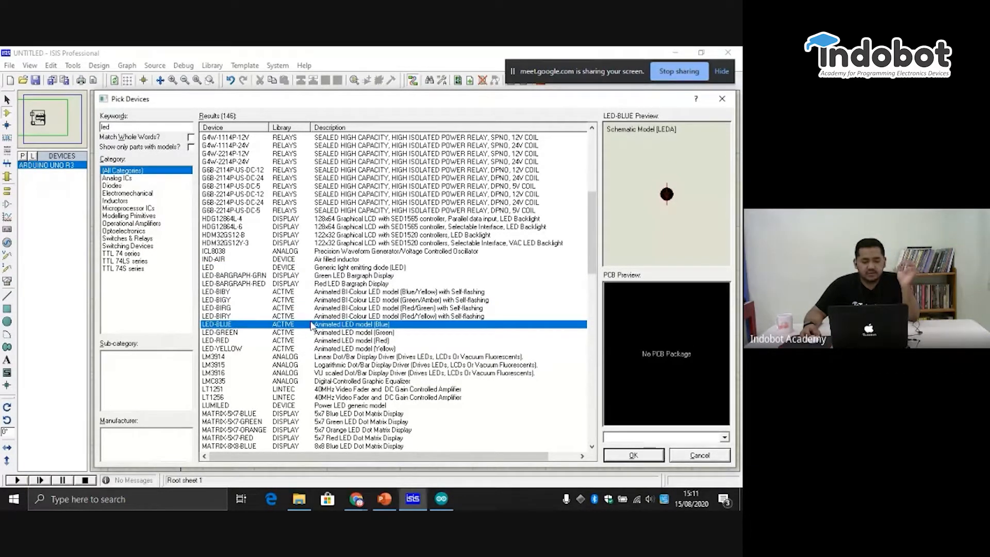
left_click(313, 318)
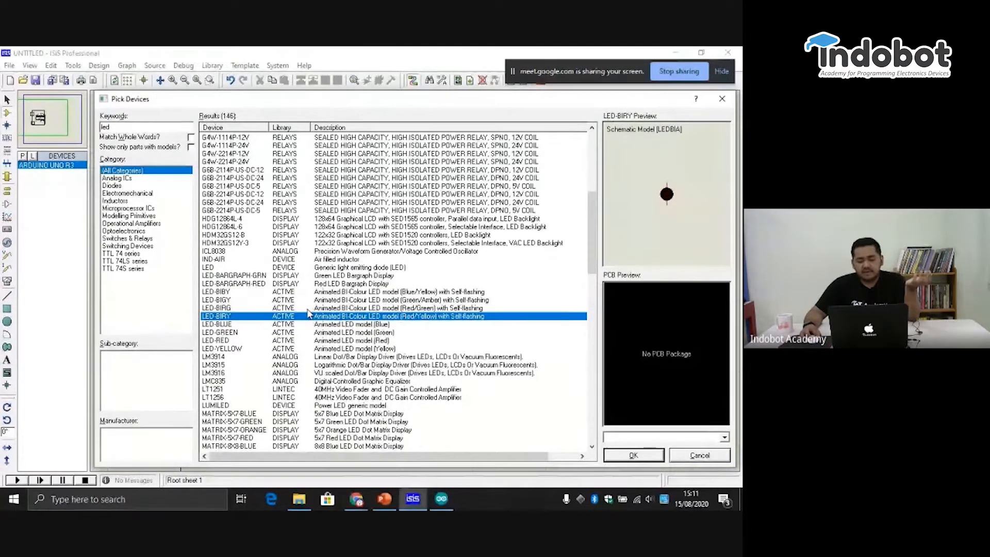
left_click(303, 310)
left_click(302, 292)
left_click(300, 284)
left_click(299, 277)
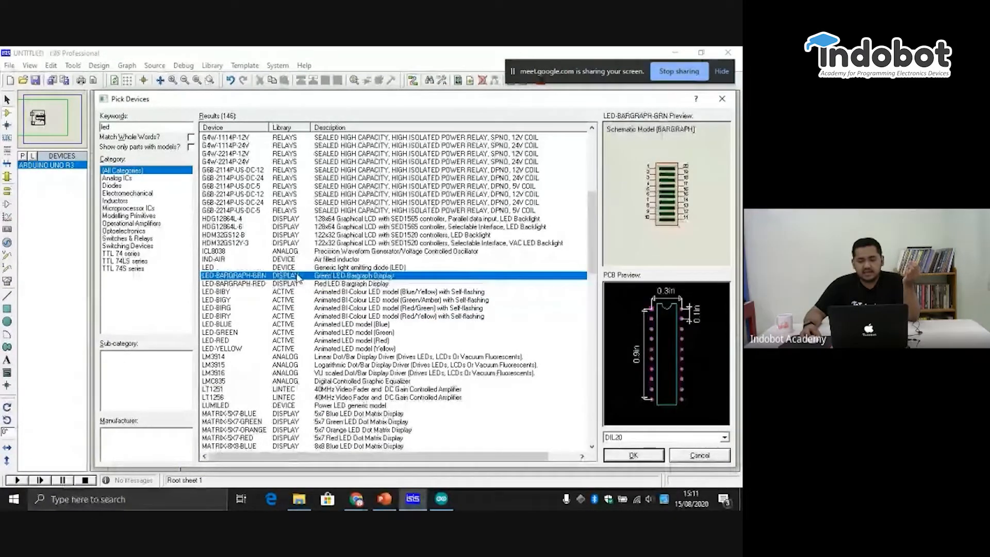
left_click(298, 301)
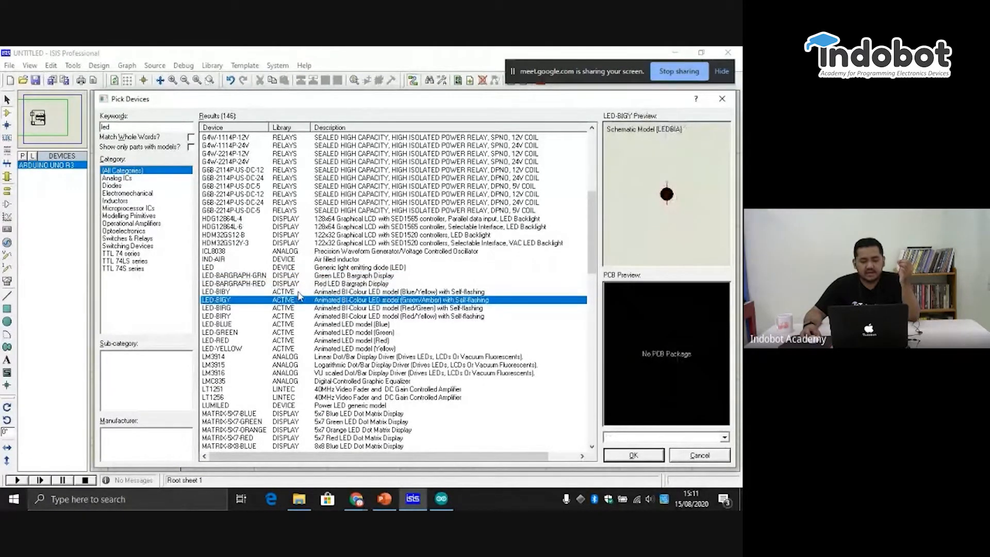
- Add the animated LED-RED model to the device list
left_click(288, 325)
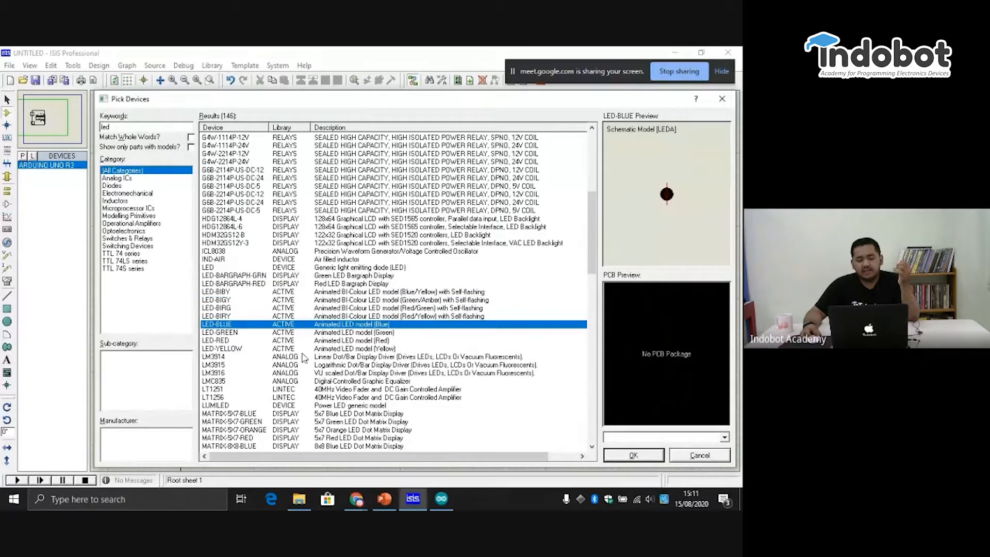
left_click(293, 342)
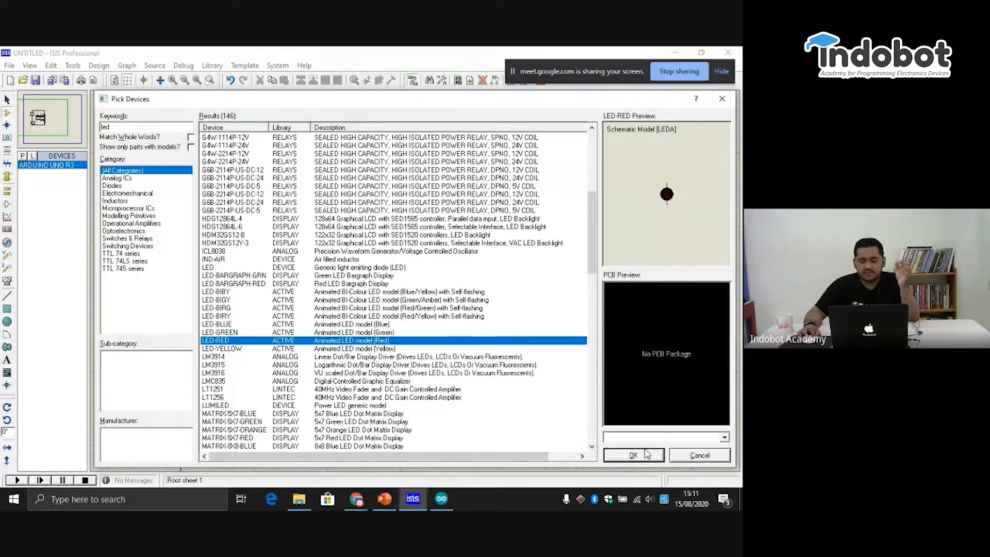
left_click(647, 456)
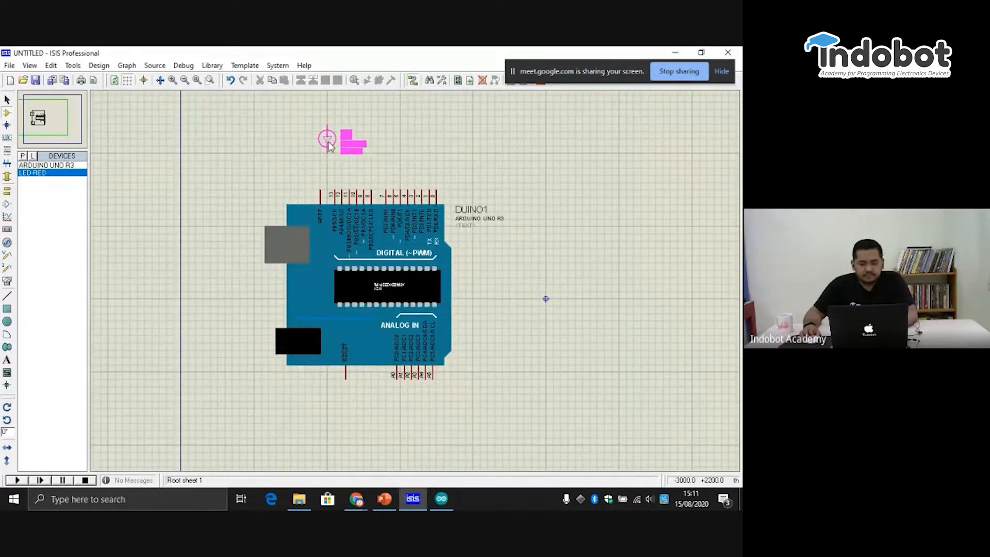
- Place the red LED on the sheet directly above pin 13 of the Arduino board
scroll(327, 142, "up", 2)
scroll(431, 289, "up", 2)
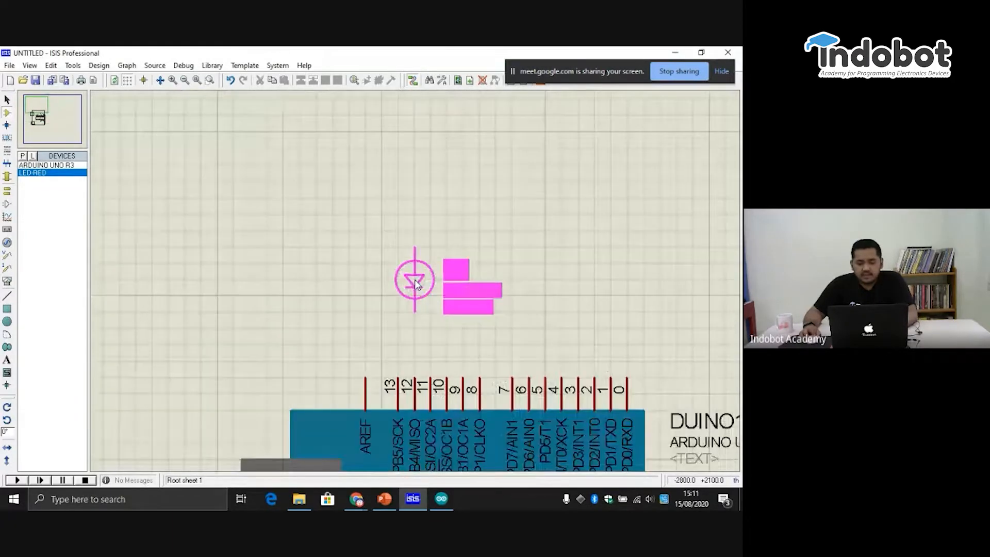
left_click(398, 280)
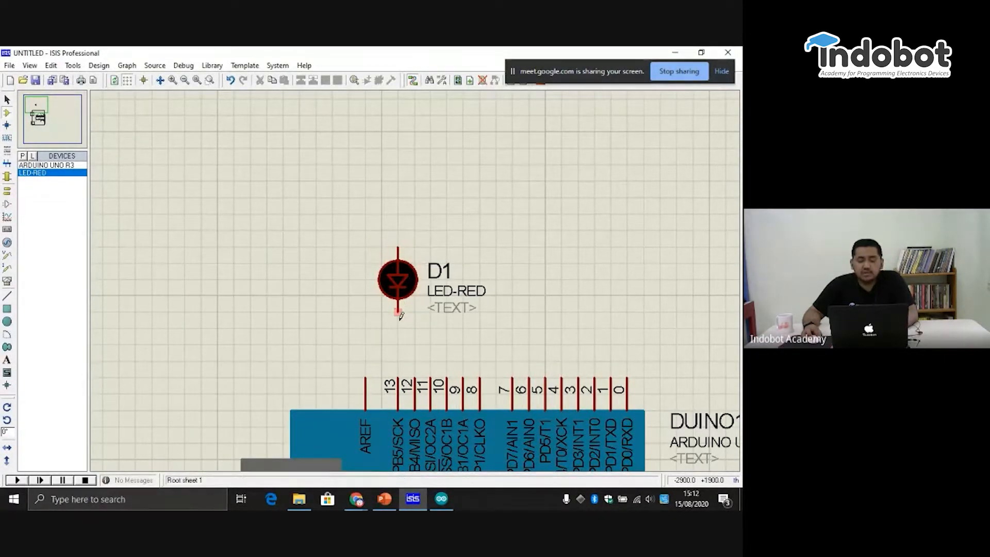
- Rotate the red LED above the Arduino's pin 13 by 180 degrees
left_click(397, 281)
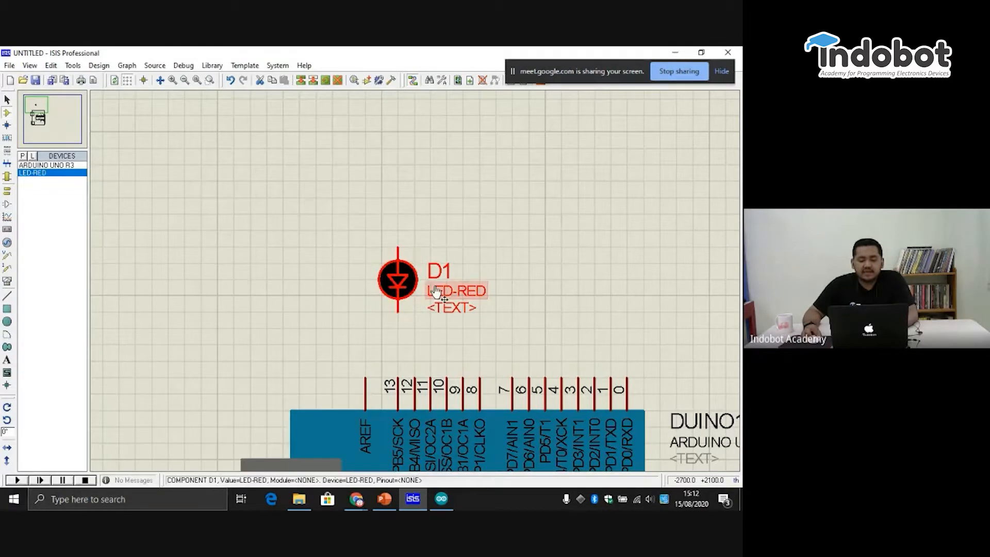
scroll(485, 260, "down", 2)
scroll(356, 216, "up", 1)
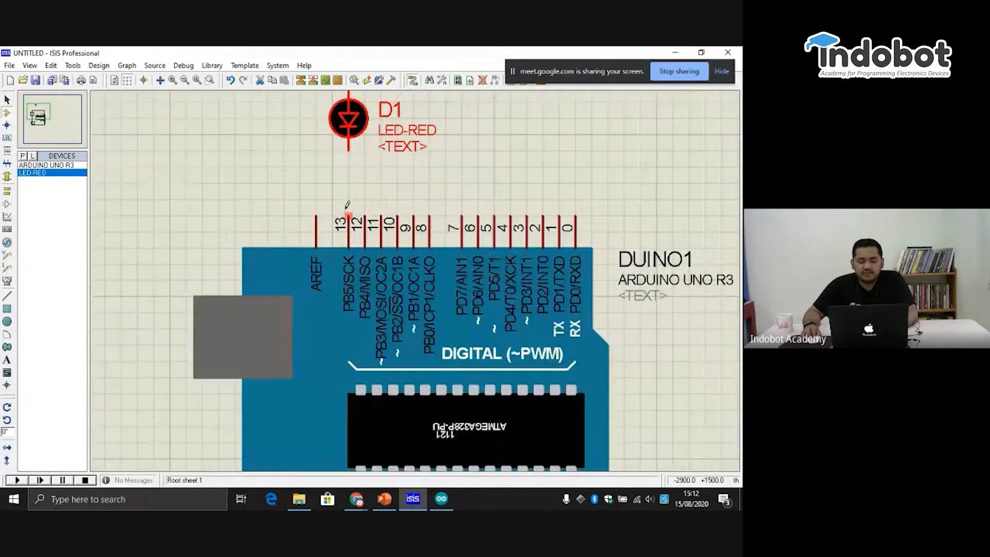
scroll(356, 217, "up", 1)
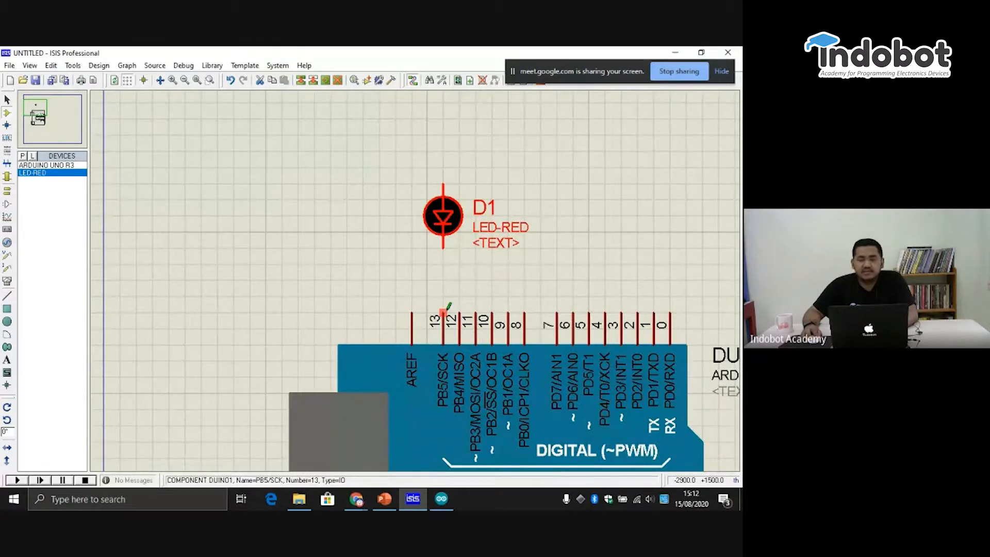
right_click(441, 216)
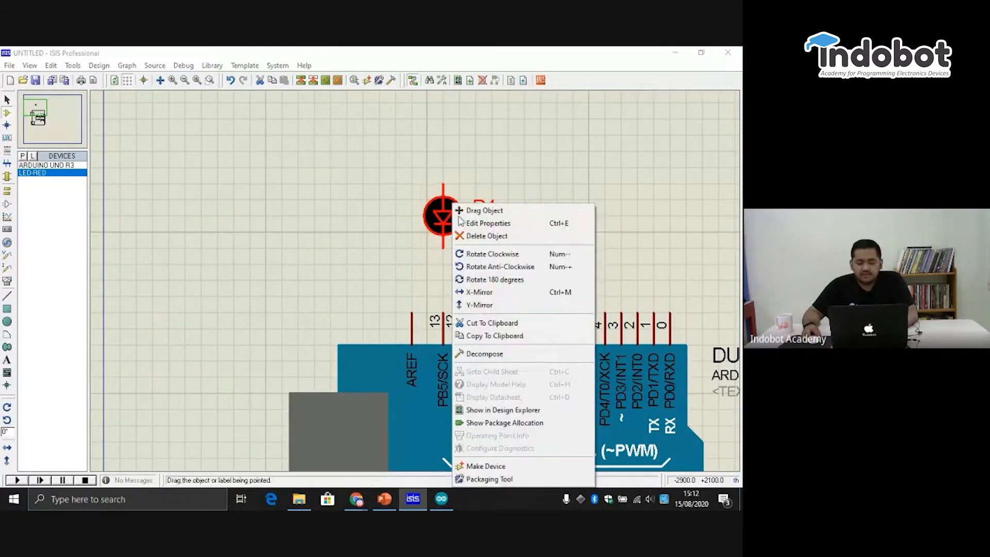
left_click(522, 282)
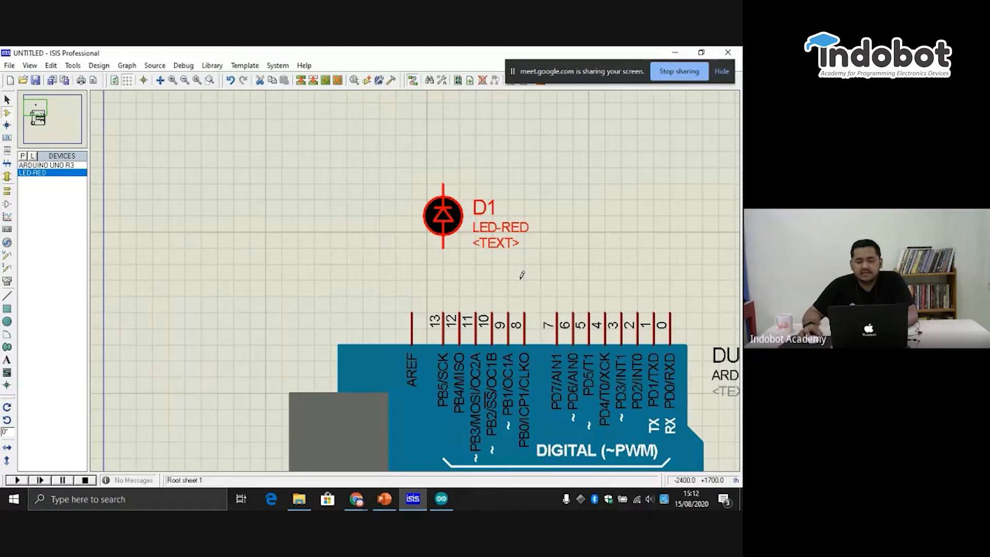
left_click(521, 279)
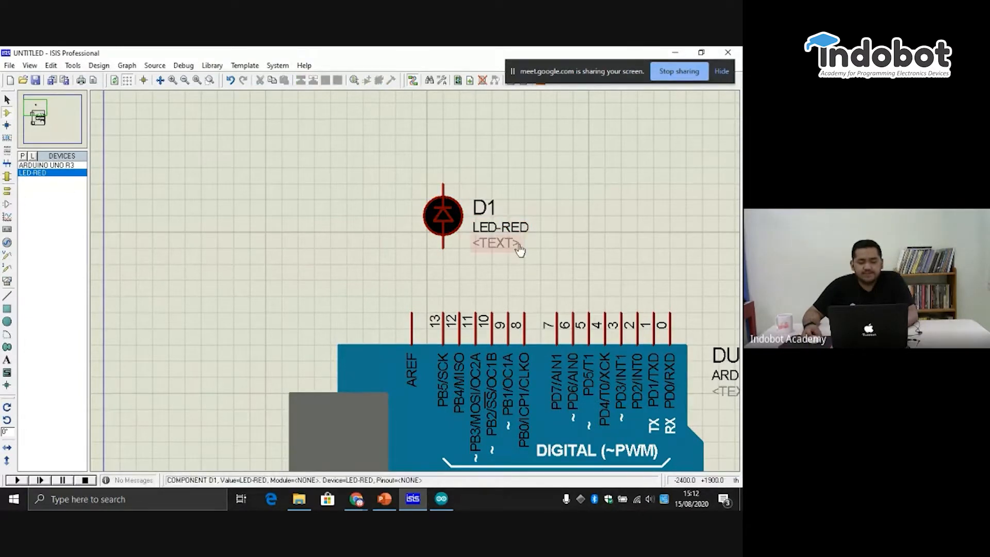
- Move the red LED straight up, leaving room for a component between it and pin 13
left_click(451, 227)
left_click_drag(450, 227, 450, 179)
left_click(617, 183)
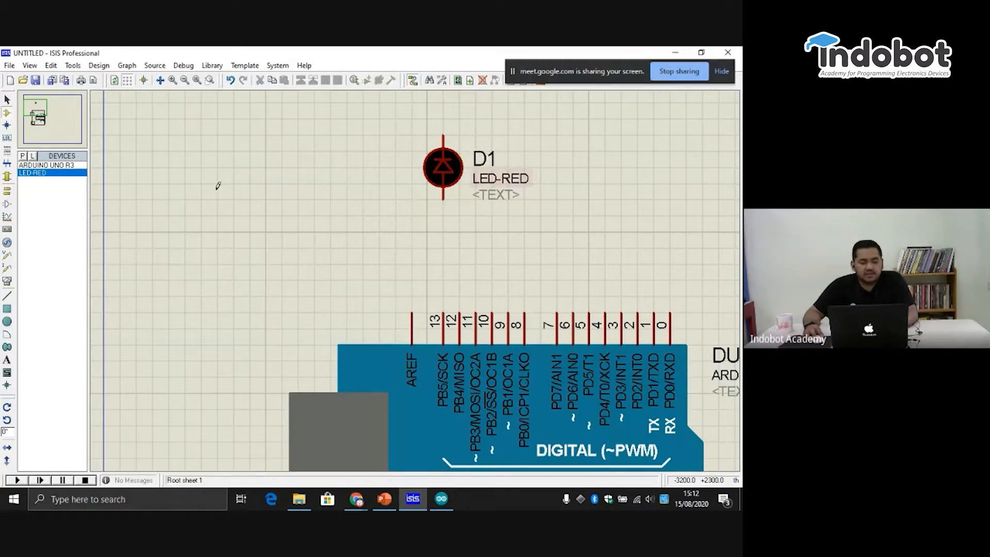
- Search the device library for "resistor" and "res", and select the generic resistor symbol RES
left_click(22, 155)
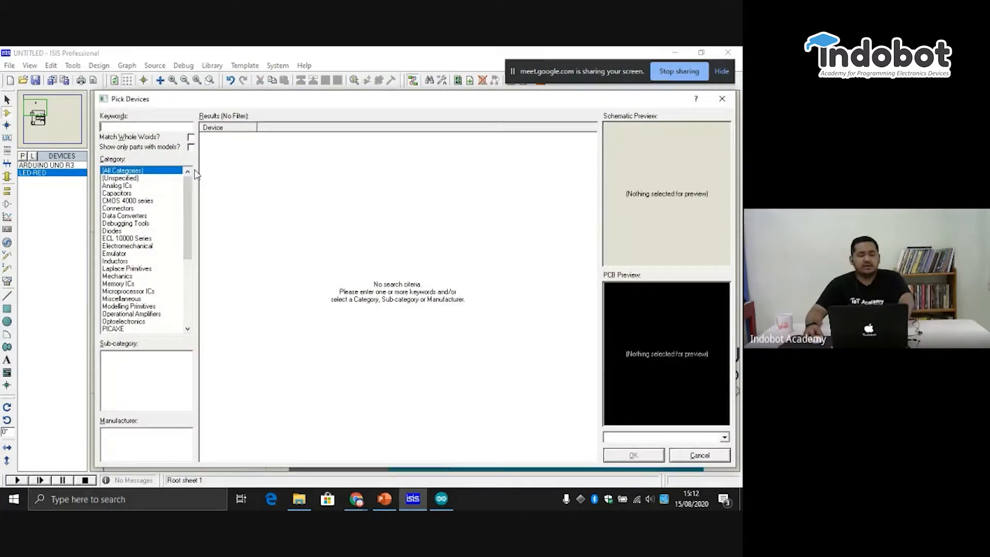
type("resis")
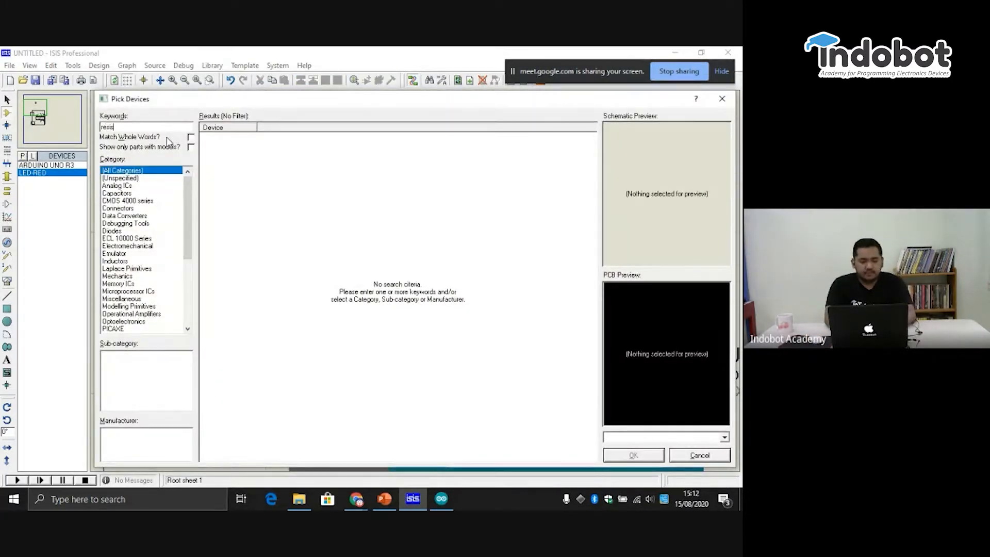
type("tor")
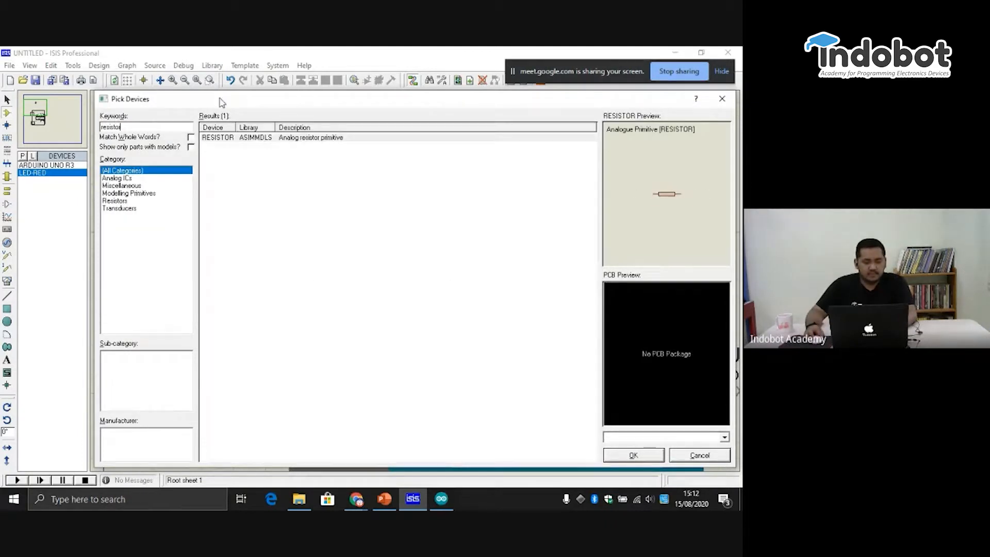
left_click(323, 138)
left_click(116, 201)
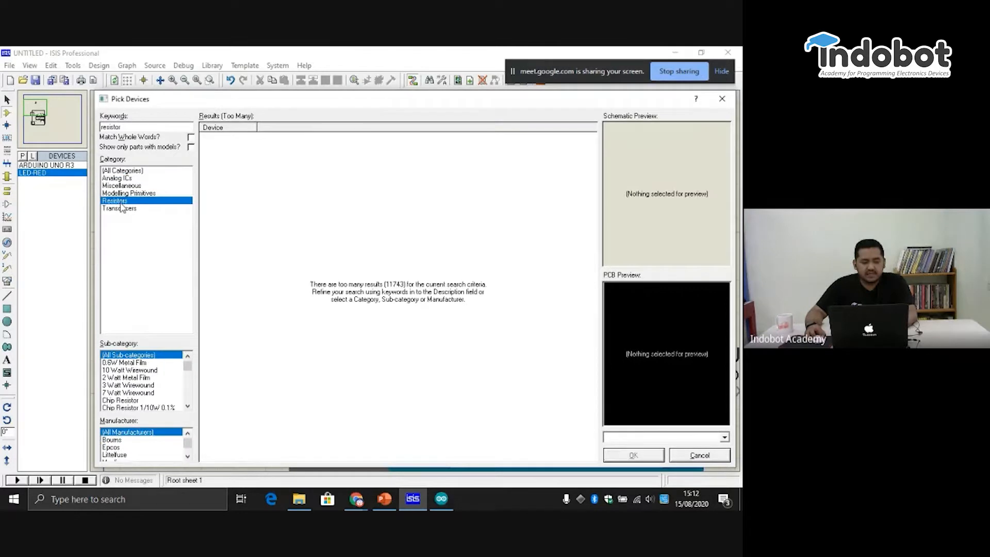
left_click(124, 171)
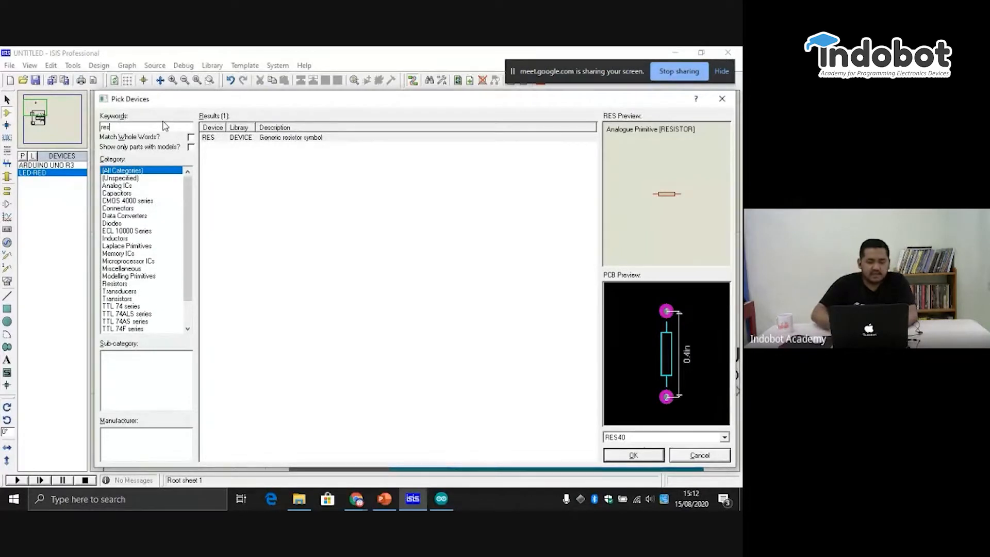
scroll(149, 291, "down", 2)
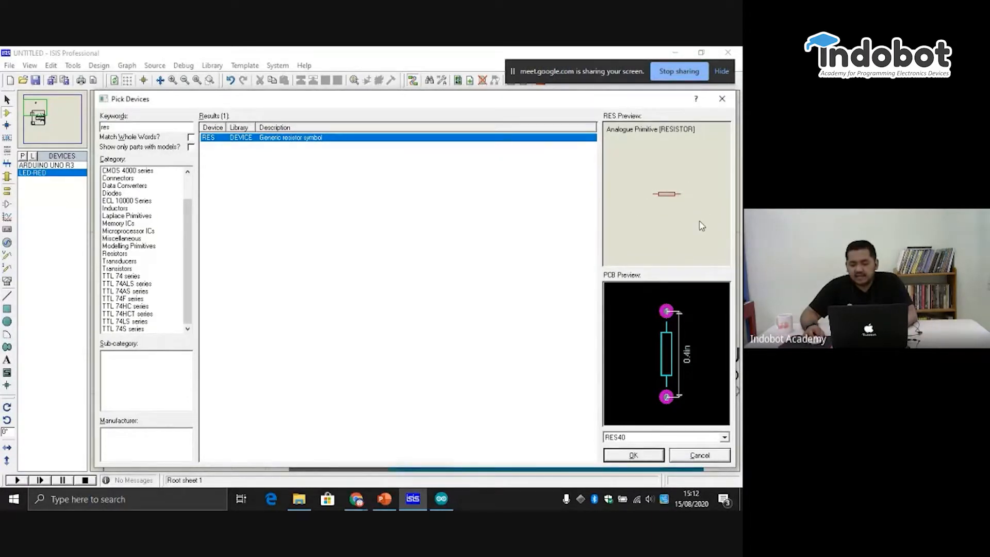
- Preview the generic resistor's PCB packages 0402, 0603, 0805, 1206 and RES50, then return to RES40
left_click(691, 437)
left_click(692, 437)
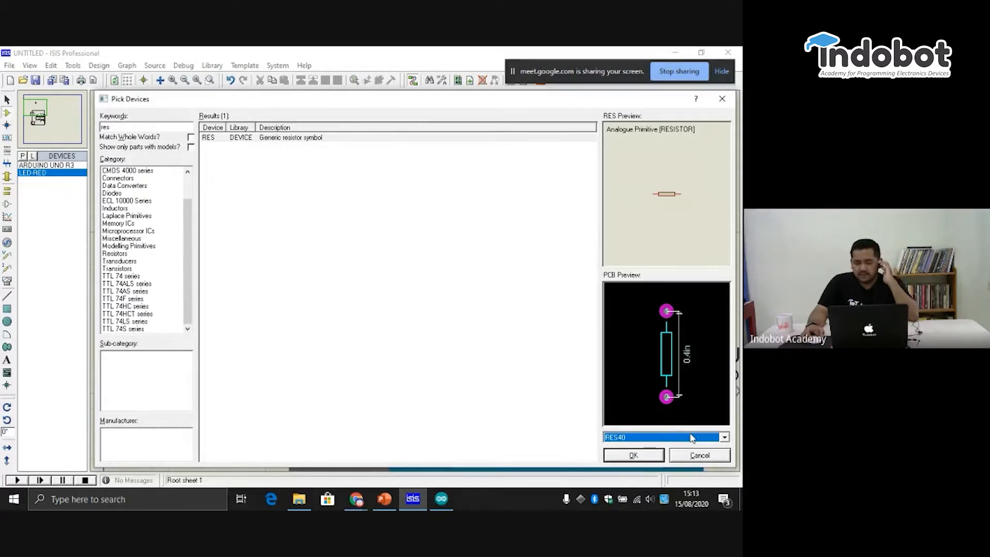
left_click(693, 438)
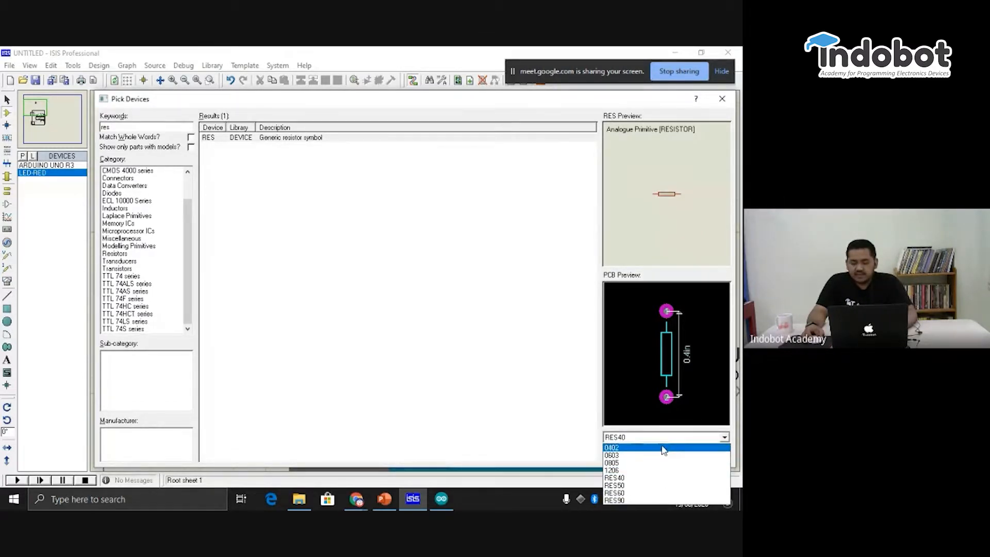
left_click(664, 449)
left_click(662, 437)
left_click(662, 456)
left_click(663, 440)
left_click(662, 463)
left_click(663, 437)
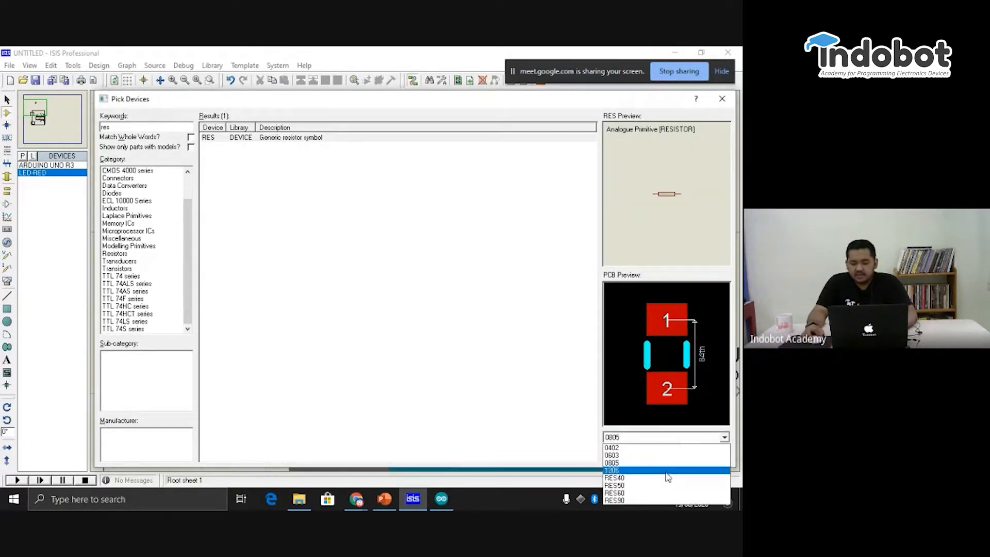
left_click(668, 470)
left_click(664, 438)
left_click(662, 477)
left_click(661, 438)
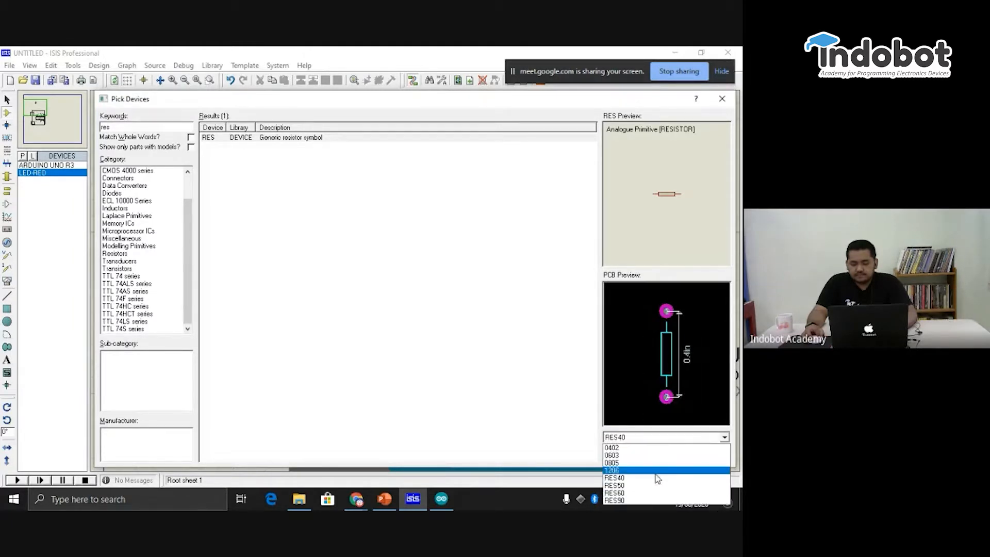
left_click(655, 484)
left_click(664, 439)
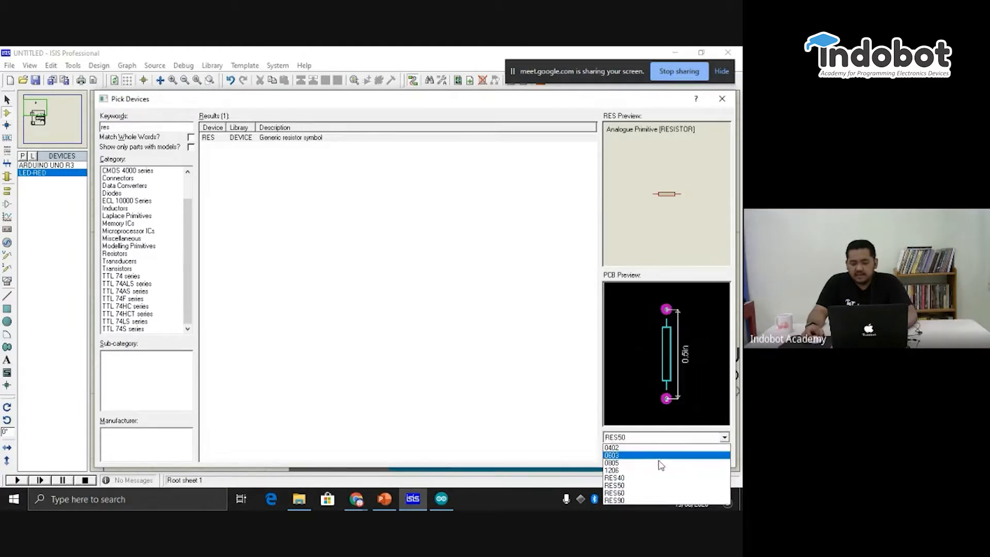
left_click(656, 477)
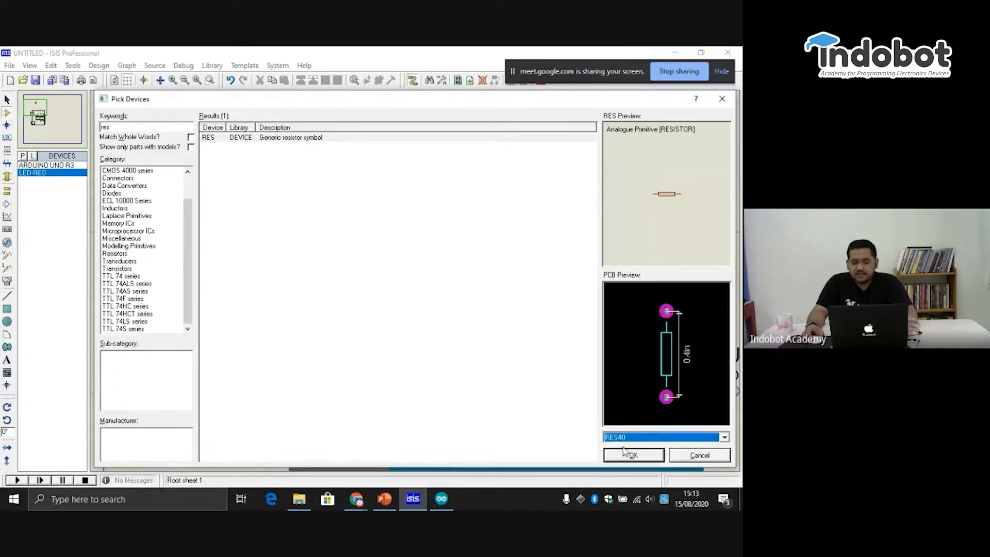
- Add the RES resistor with the RES40 package to the device list and place it between the LED and the Arduino
left_click(643, 459)
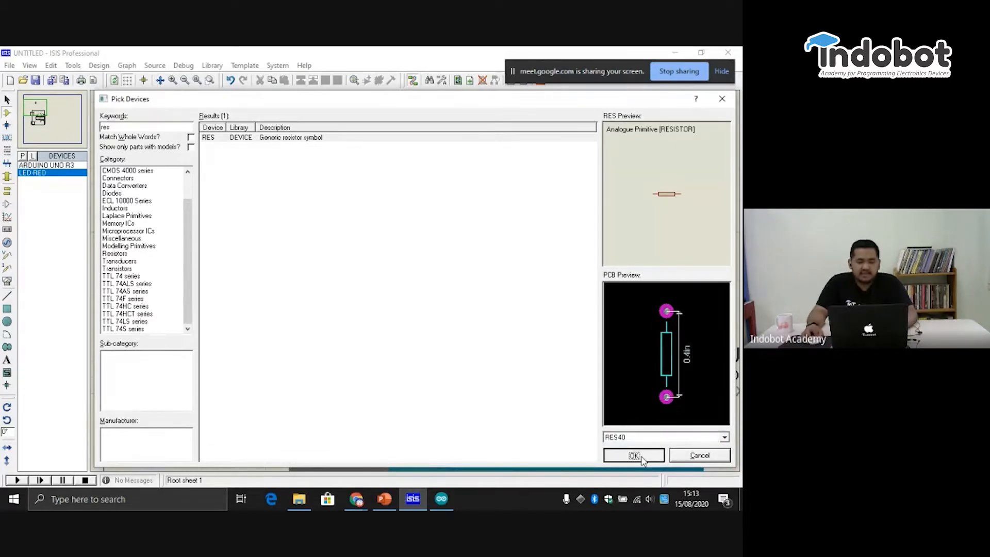
left_click(642, 458)
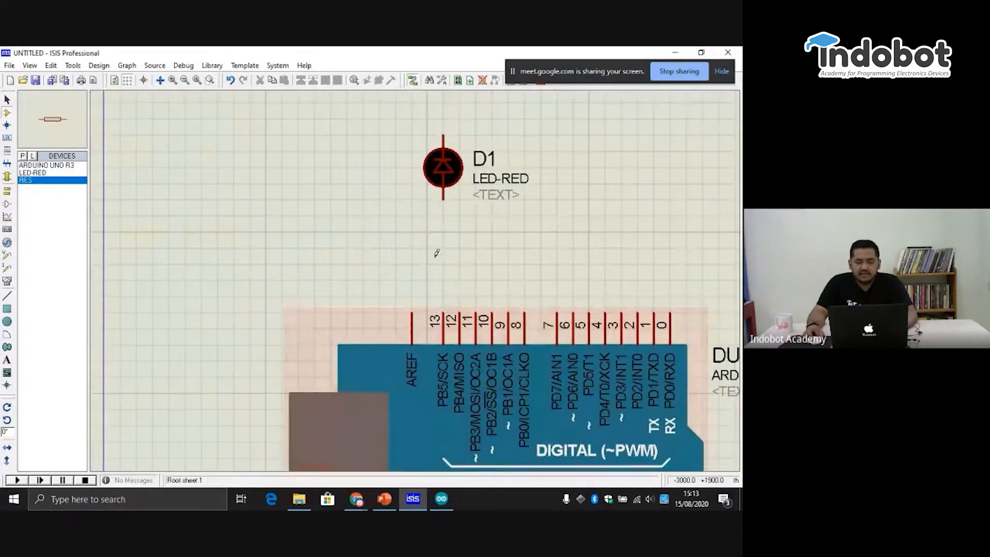
left_click(453, 240)
left_click(452, 250)
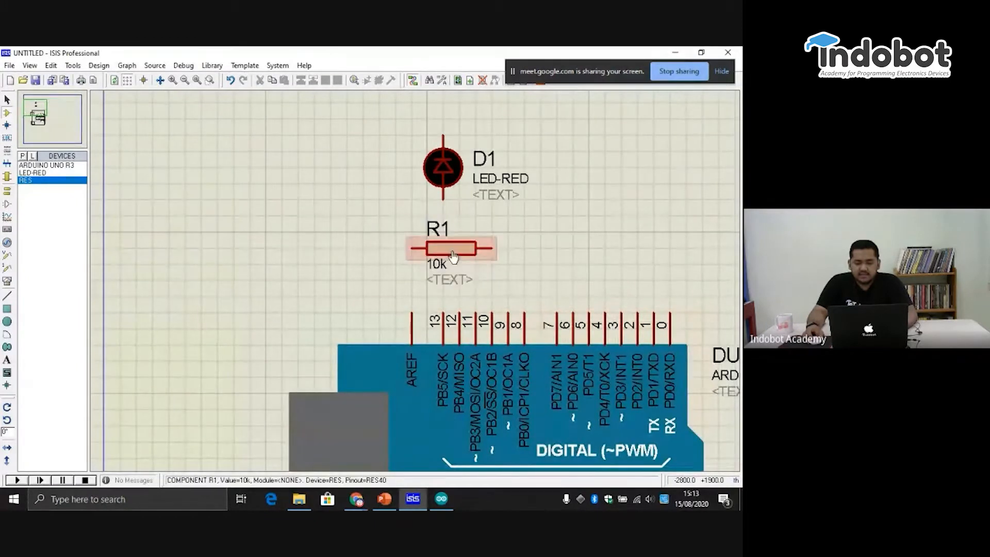
- Rotate the resistor anti-clockwise and align it vertically with the LED and pin 13
right_click(452, 255)
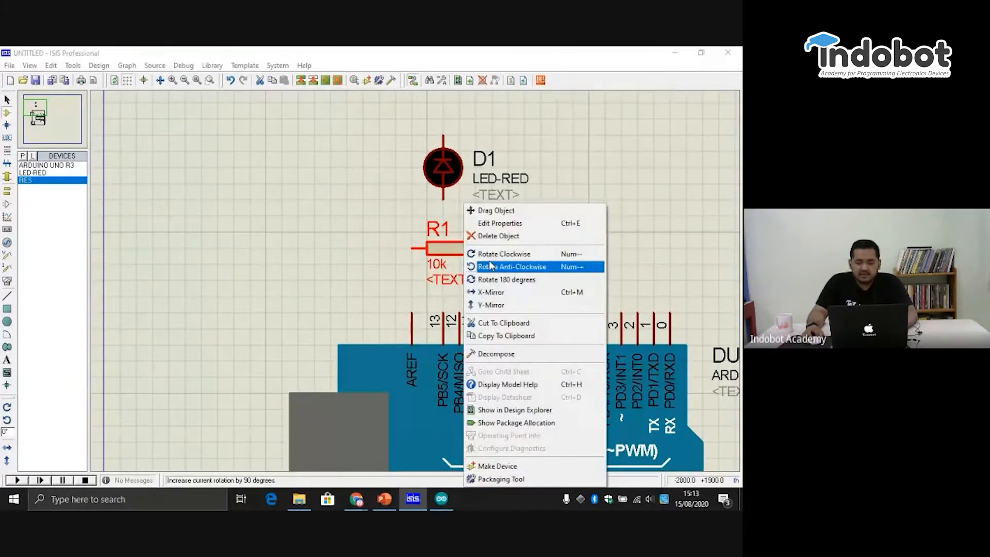
left_click(530, 266)
left_click_drag(463, 253, 447, 253)
left_click(550, 235)
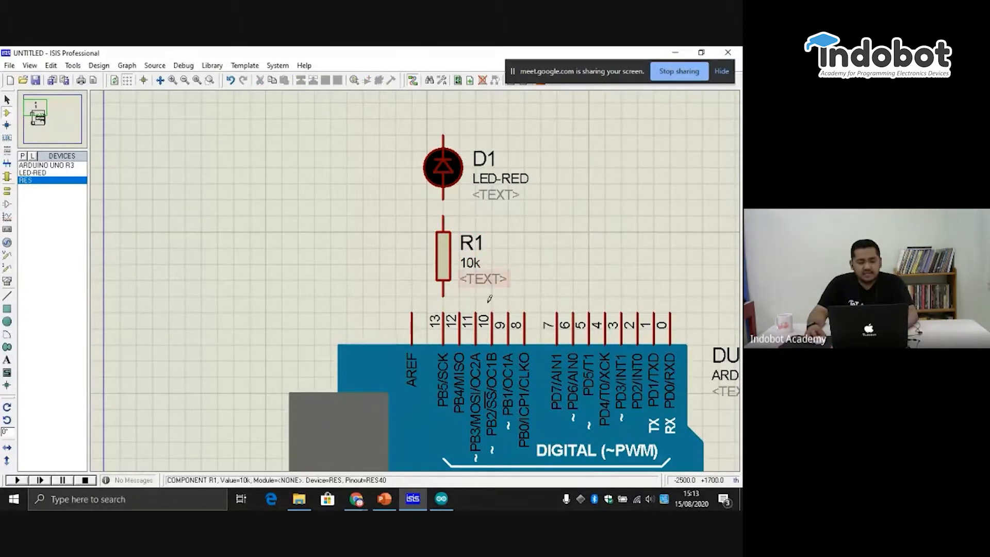
- Wire the resistor's lower end to Arduino pin 13 and its upper end to the LED
left_click(443, 298)
left_click(443, 313)
left_click(445, 215)
left_click(443, 201)
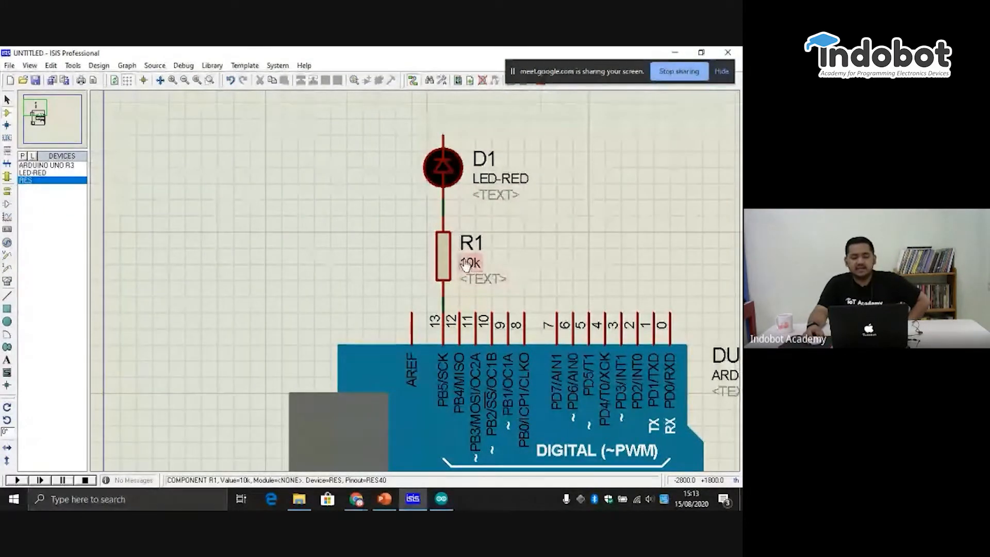
- Set the value of resistor R1 to 220
double_click(474, 265)
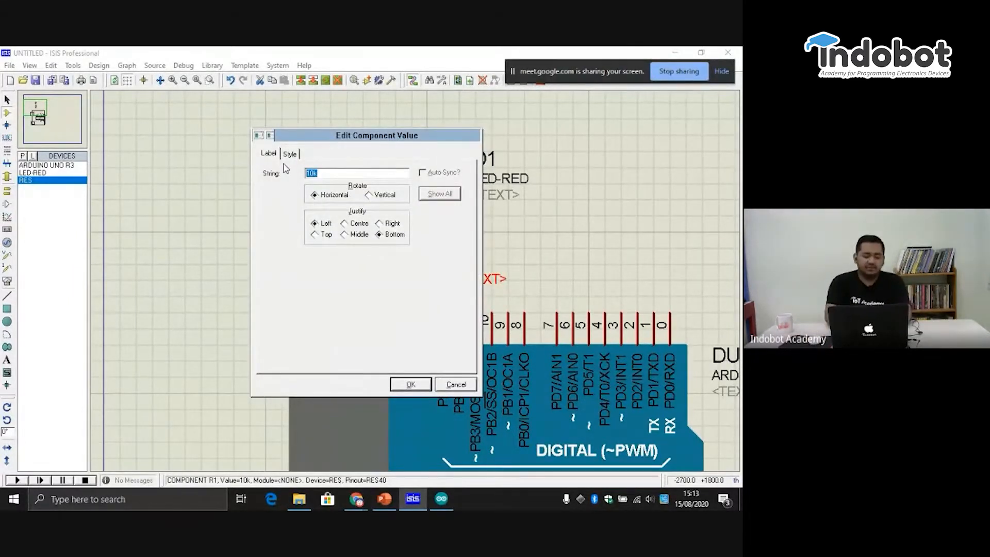
type("0")
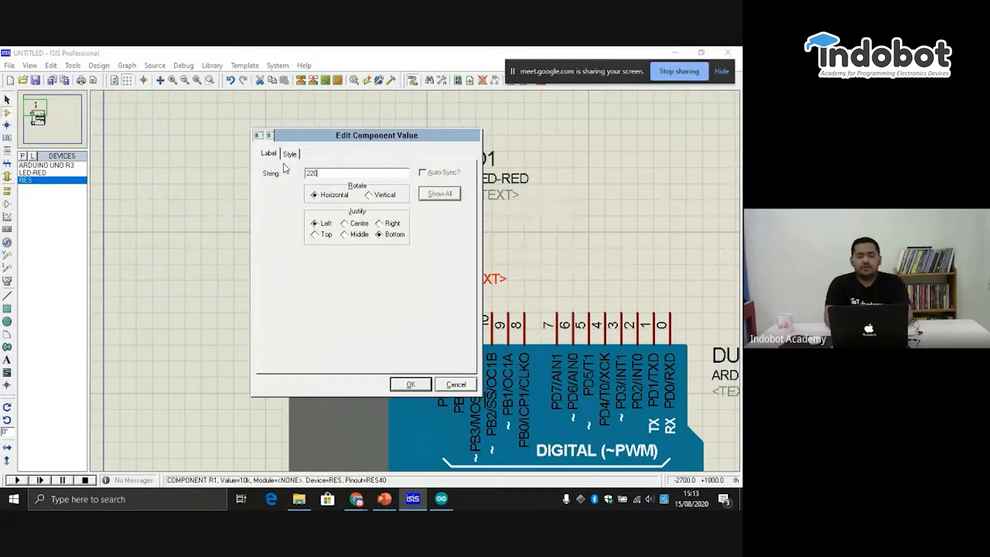
key("Return")
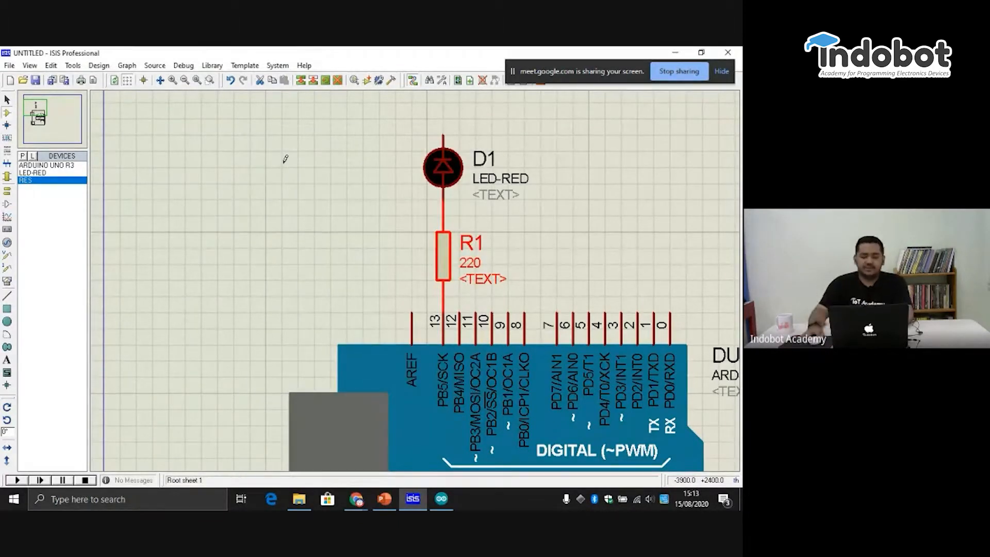
left_click(550, 227)
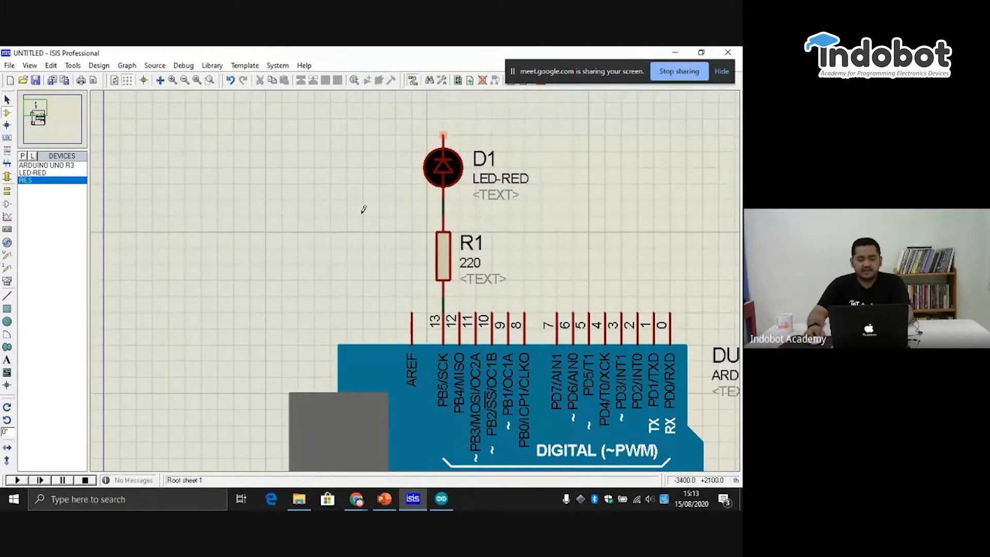
- Place a GROUND terminal beside the LED and wire it to the LED's upper pin
left_click(10, 192)
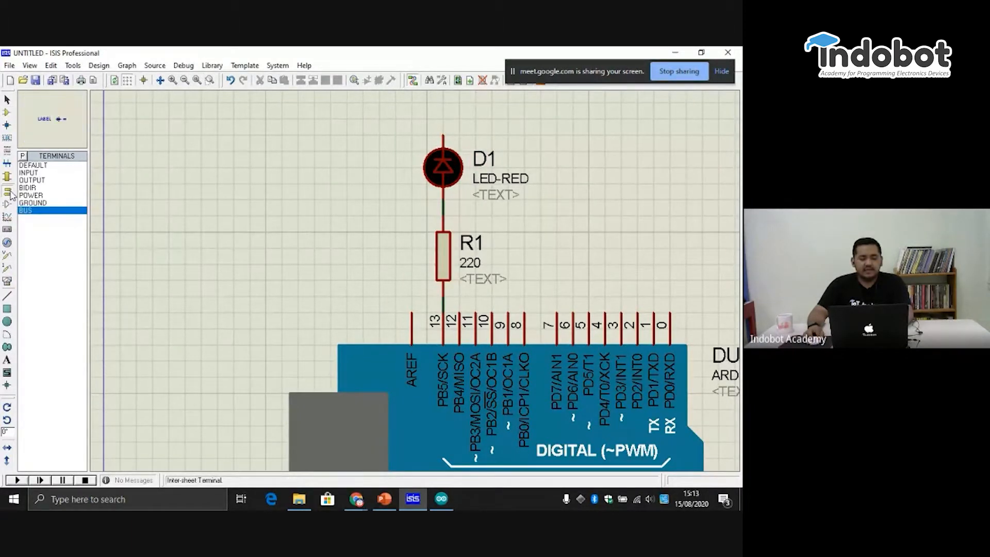
left_click(39, 203)
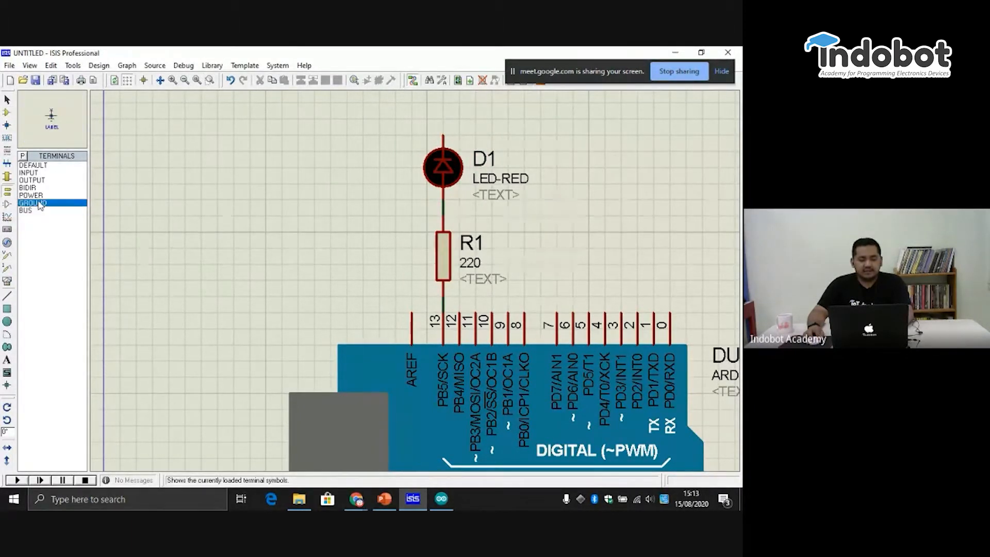
left_click(383, 169)
left_click(380, 167)
left_click(379, 167)
left_click(443, 137)
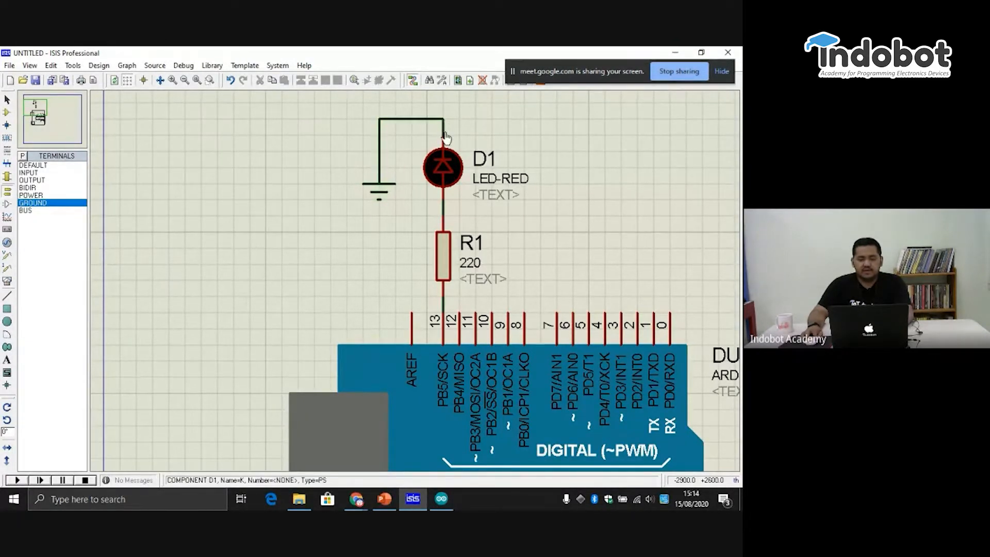
scroll(421, 237, "down", 1)
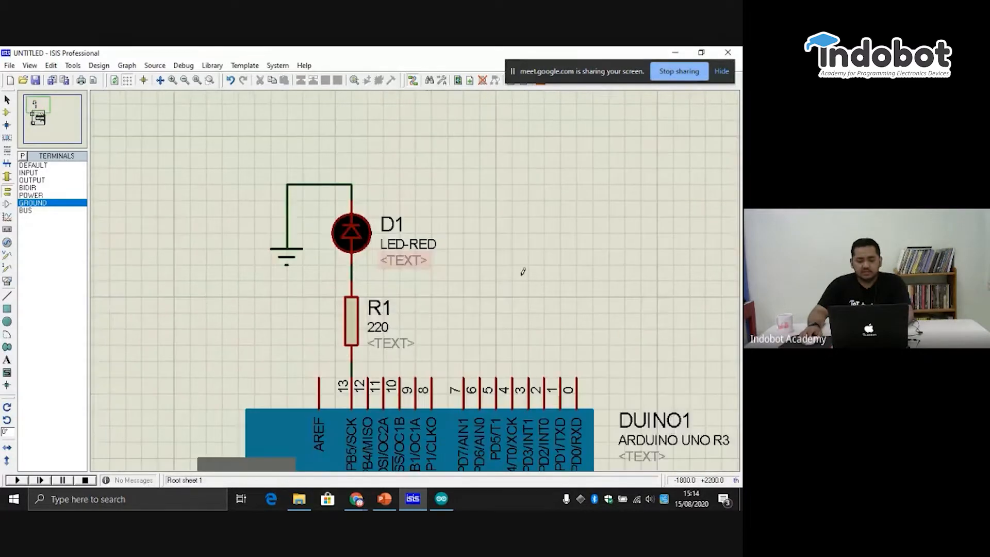
left_click(43, 107)
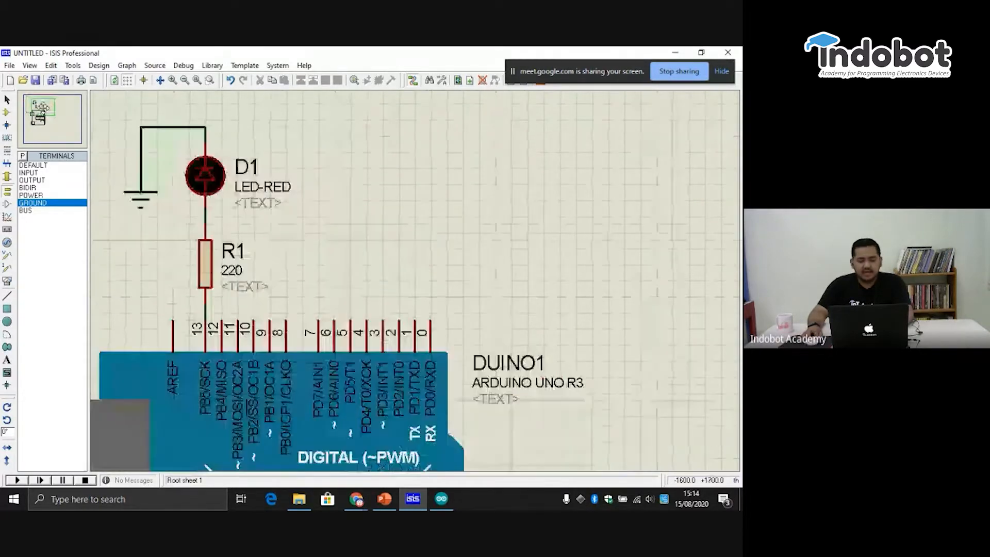
left_click(41, 119)
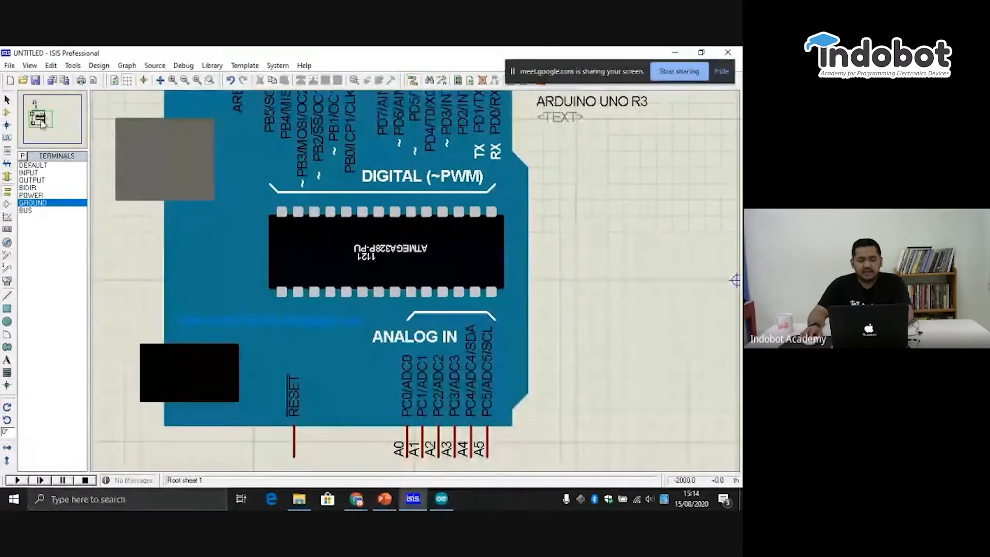
- Run the simulation of the complete LED circuit and close the simulation error log
scroll(287, 256, "down", 3)
scroll(369, 201, "up", 1)
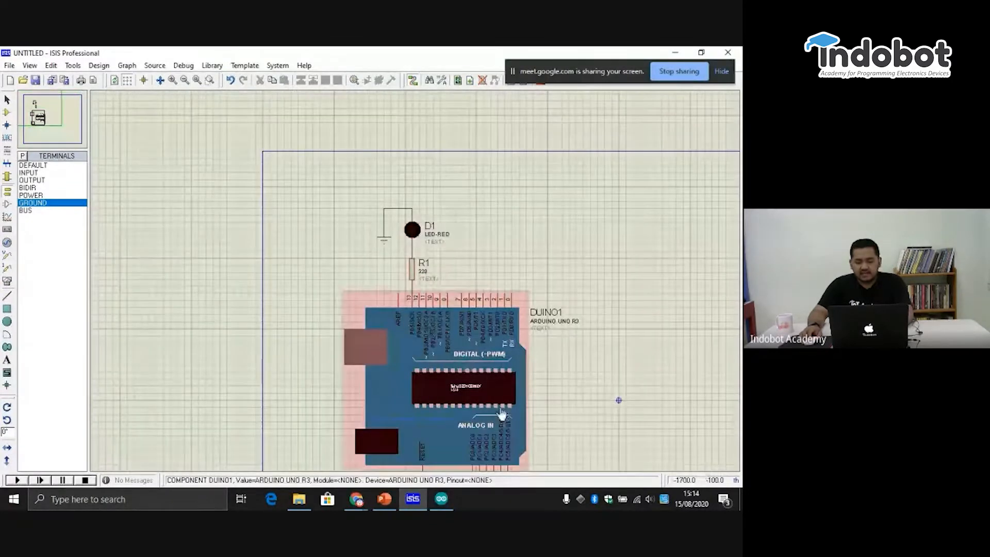
scroll(415, 289, "up", 3)
scroll(423, 292, "down", 4)
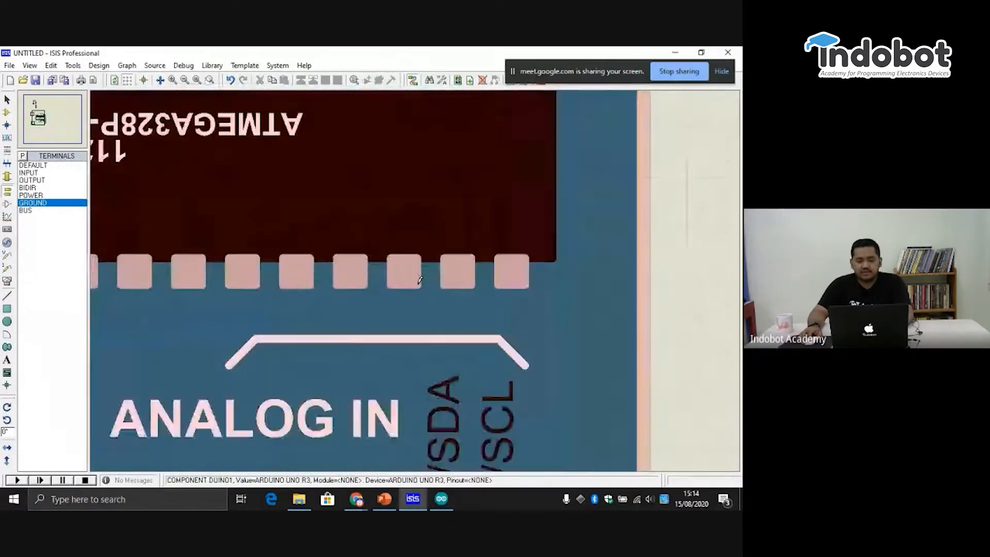
scroll(412, 283, "up", 2)
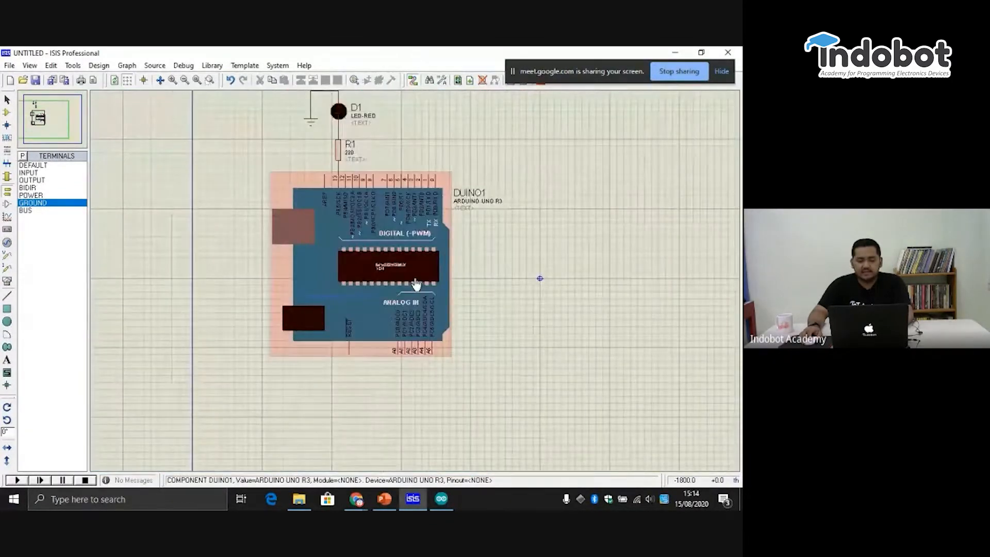
left_click(41, 129)
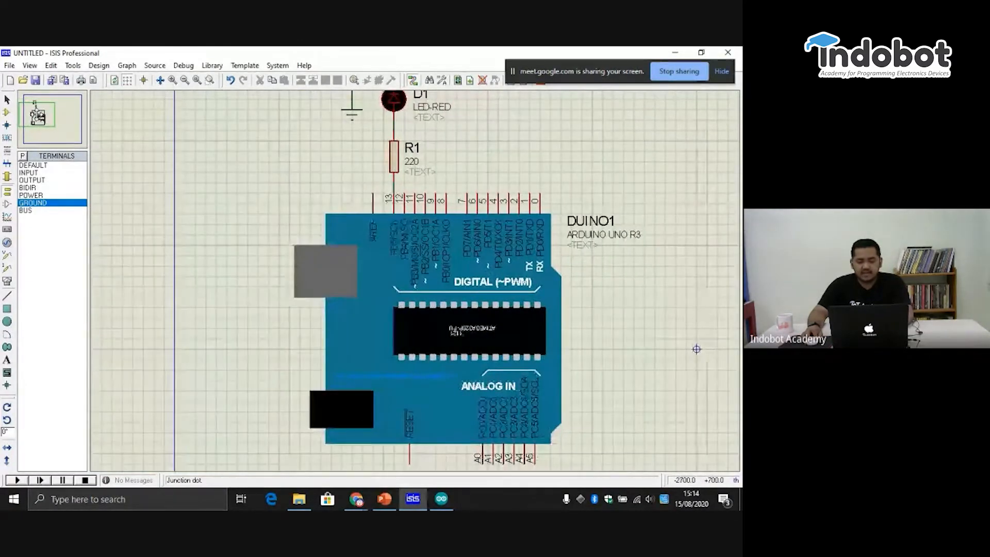
left_click(37, 116)
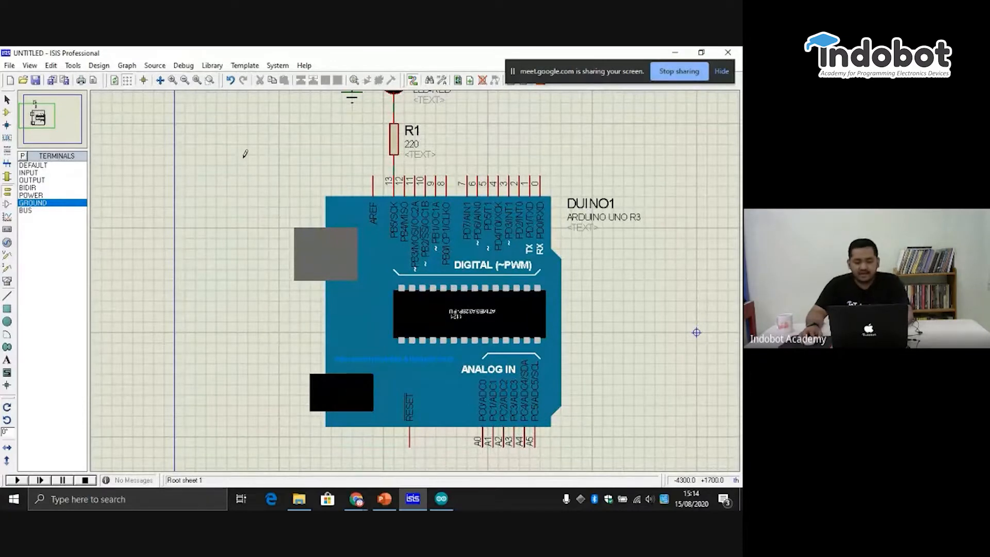
left_click(186, 82)
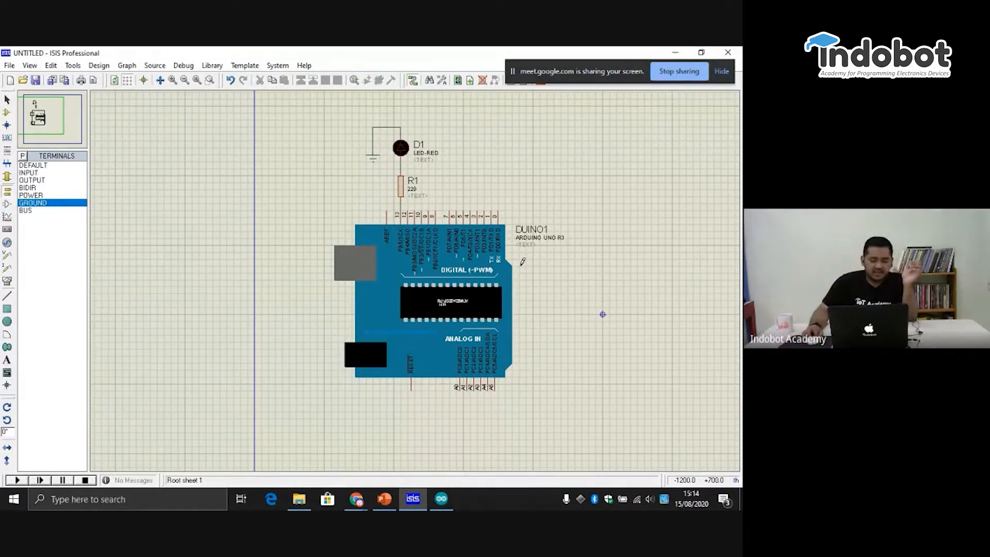
left_click(18, 480)
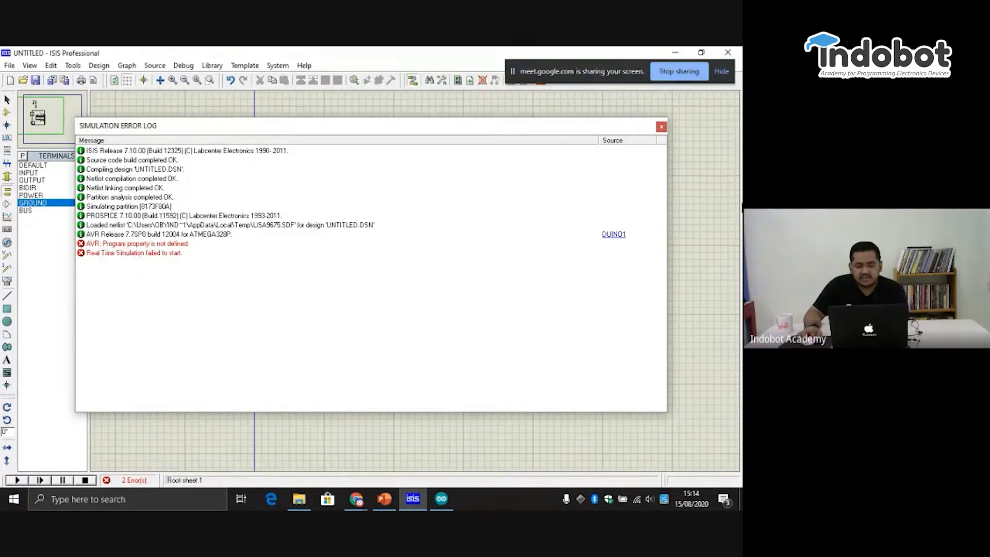
left_click(662, 128)
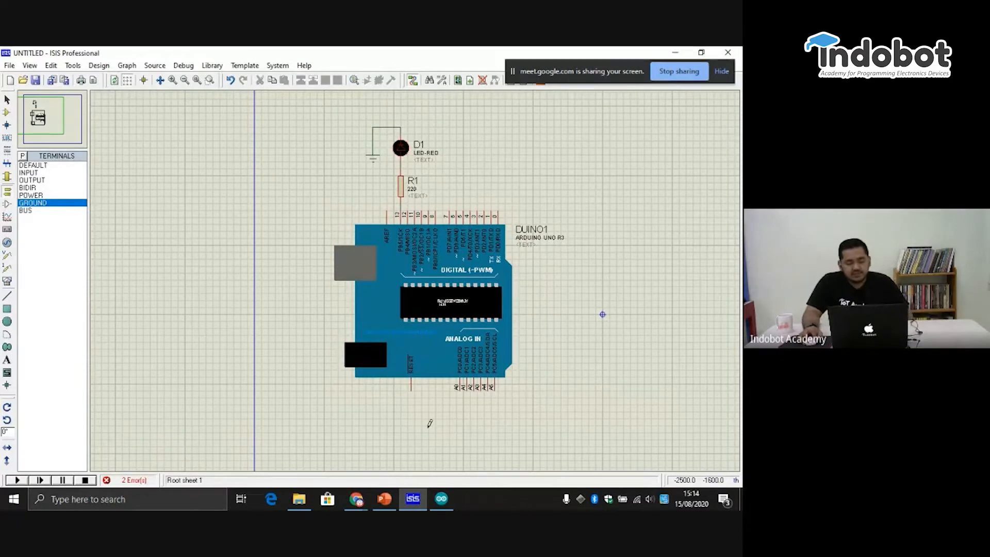
- Switch to the Arduino IDE and open the built-in Basics example Blink in a maximized window
left_click(441, 498)
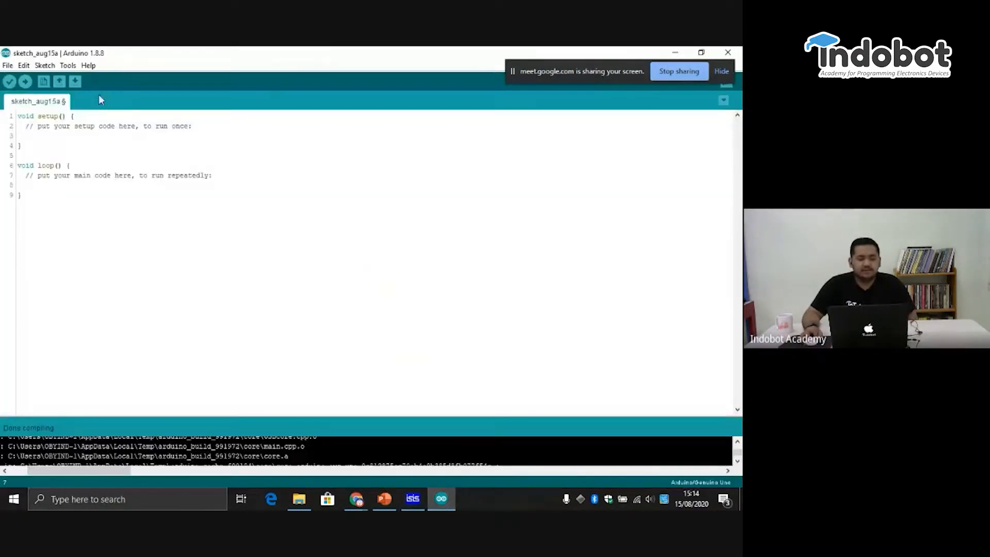
left_click(8, 66)
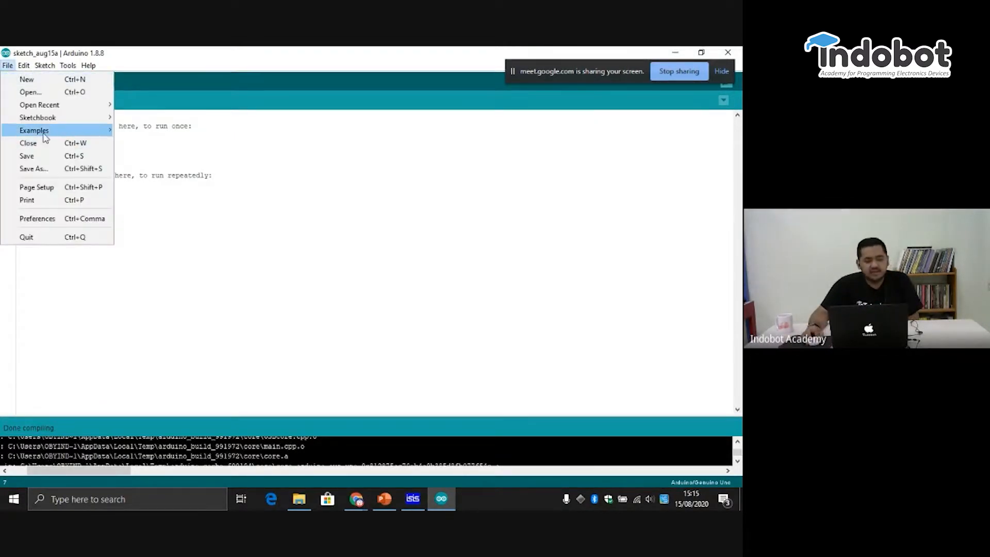
mouse_move(40, 130)
mouse_move(200, 171)
mouse_move(200, 151)
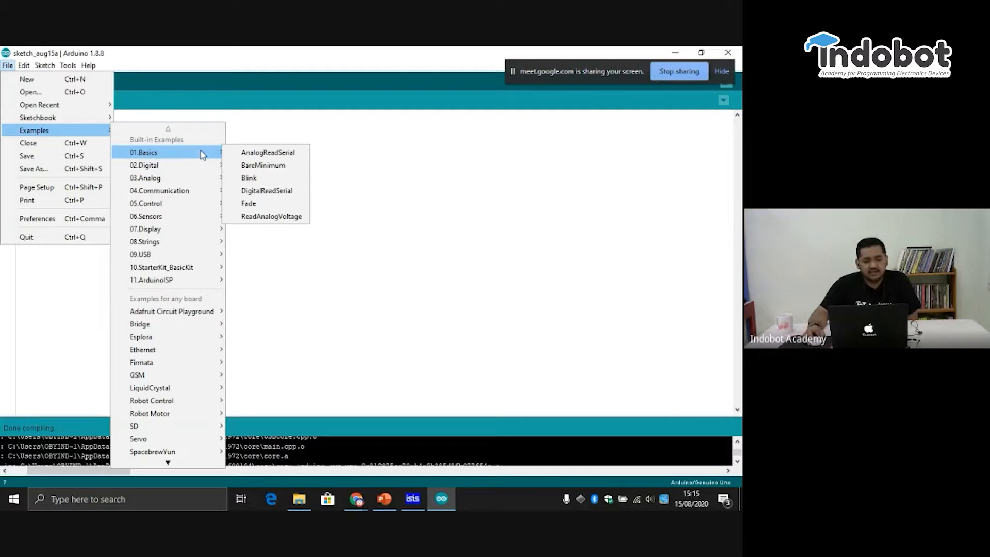
left_click(276, 180)
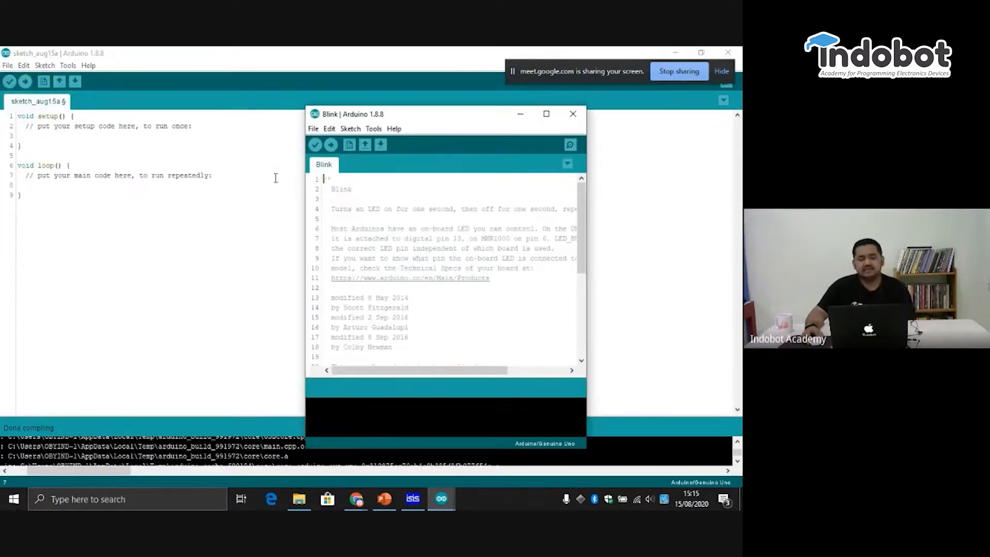
left_click(546, 114)
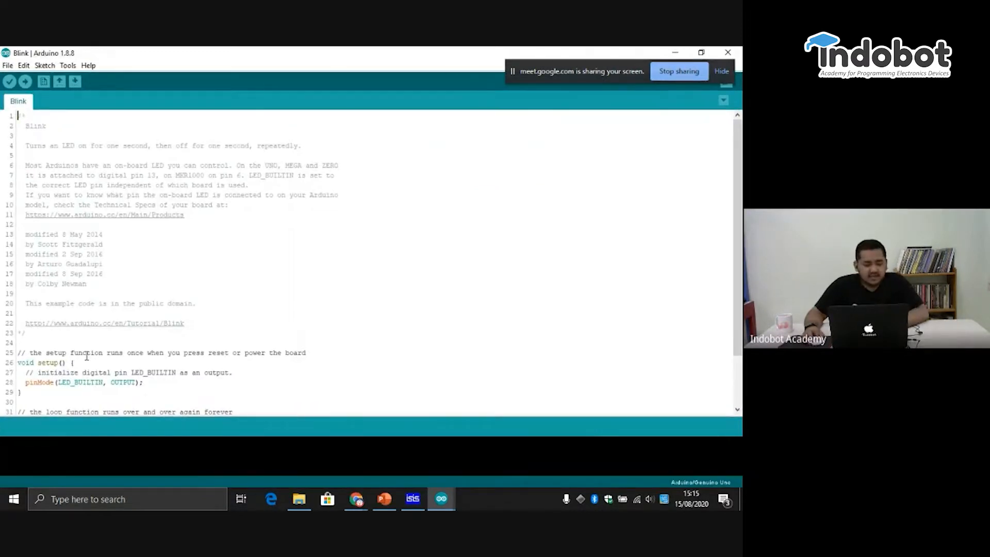
- Delete the introductory comment block, the blank lines and the comment line above void setup() in the Blink sketch
left_click_drag(75, 332, 2, 88)
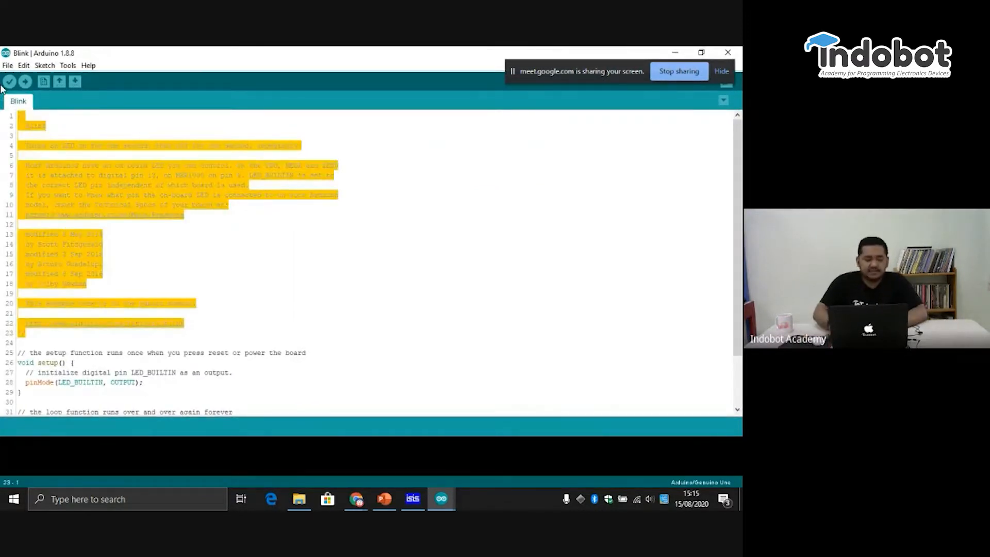
key("Delete")
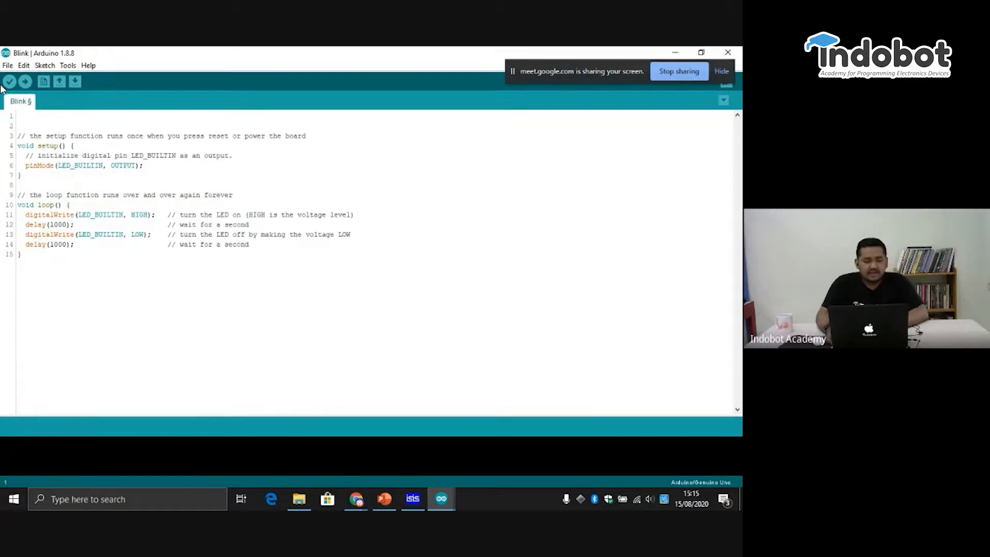
key("BackSpace")
key("BackSpace")
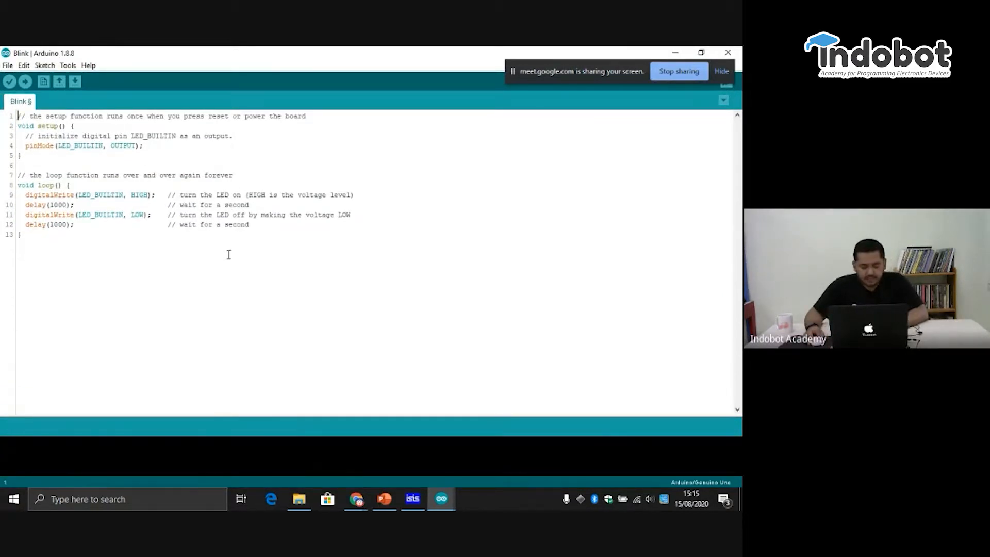
key("Delete")
key("Delete")
key("Delete")
key("Delete")
key("Delete")
key("Delete")
key("Delete")
key("Delete")
key("Delete")
key("Delete")
key("Delete")
key("Delete")
key("Delete")
key("Delete")
key("Delete")
key("Delete")
key("Delete")
key("Delete")
key("Delete")
key("Delete")
key("Delete")
key("Delete")
key("Delete")
key("Delete")
key("Delete")
key("Delete")
key("Delete")
key("Delete")
key("Delete")
key("Delete")
key("Delete")
key("Delete")
key("Delete")
key("Delete")
key("Delete")
key("Delete")
key("Delete")
key("Delete")
key("Delete")
key("Delete")
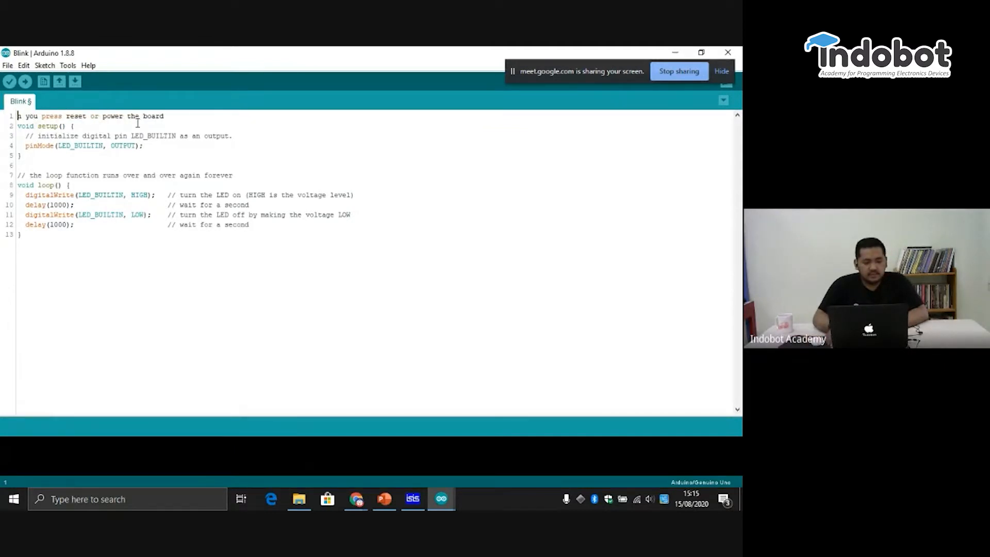
key("Delete")
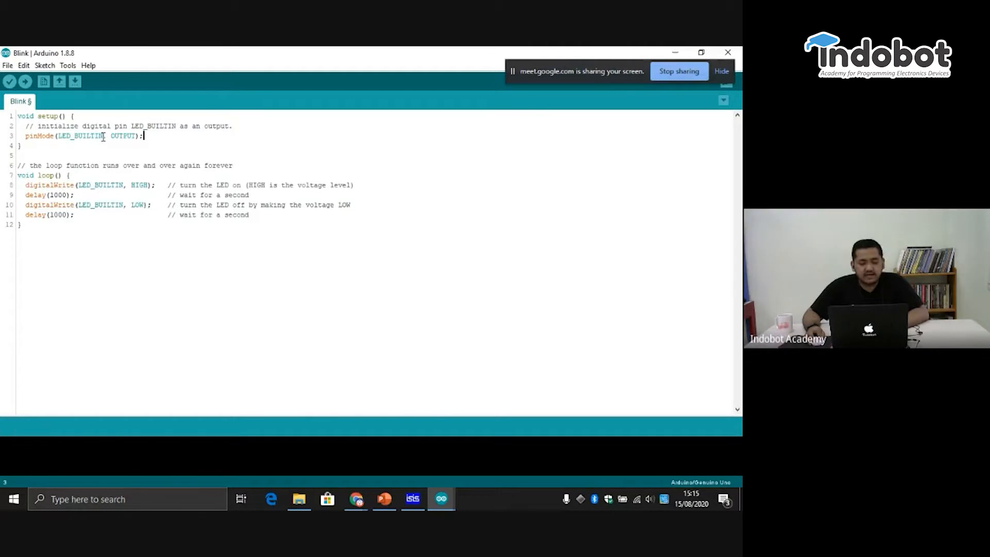
- Replace LED_BUILTIN with 13 in the pinMode call and in both digitalWrite calls
left_click_drag(103, 137, 55, 138)
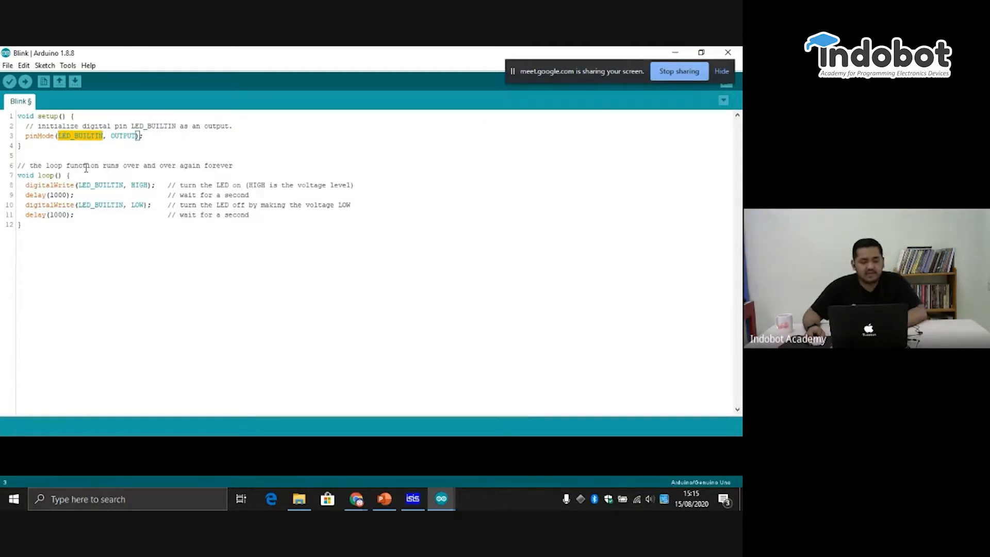
type("13")
left_click_drag(124, 187, 124, 208)
type("1313")
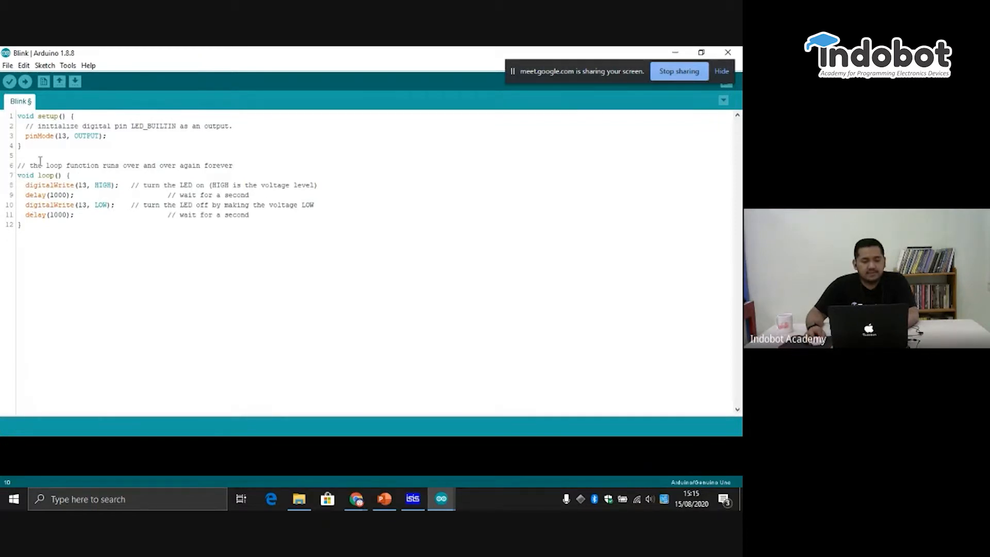
- Verify the edited Blink sketch and select Arduino/Genuino Uno as the target board
left_click(10, 88)
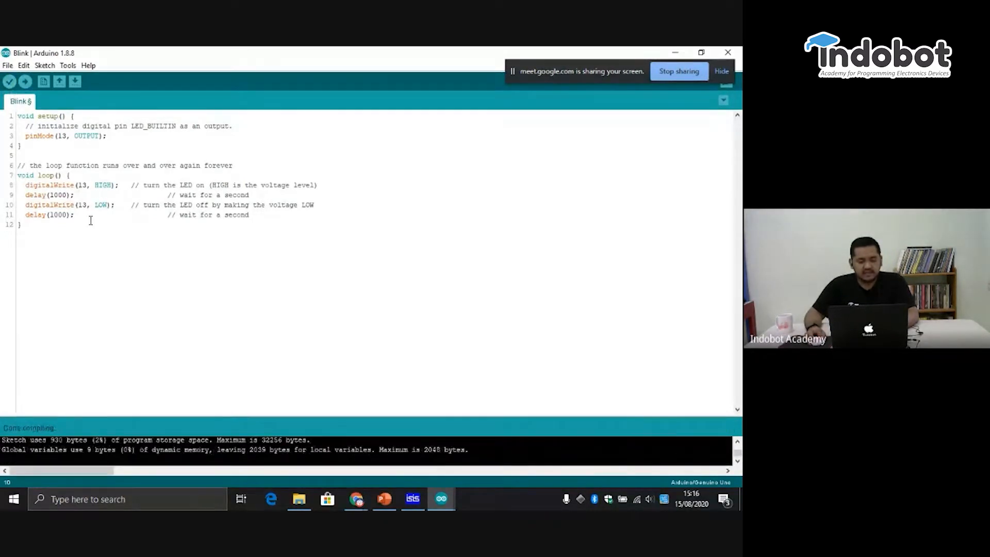
mouse_move(193, 414)
left_mouse_down()
mouse_move(204, 299)
mouse_move(206, 429)
left_mouse_up()
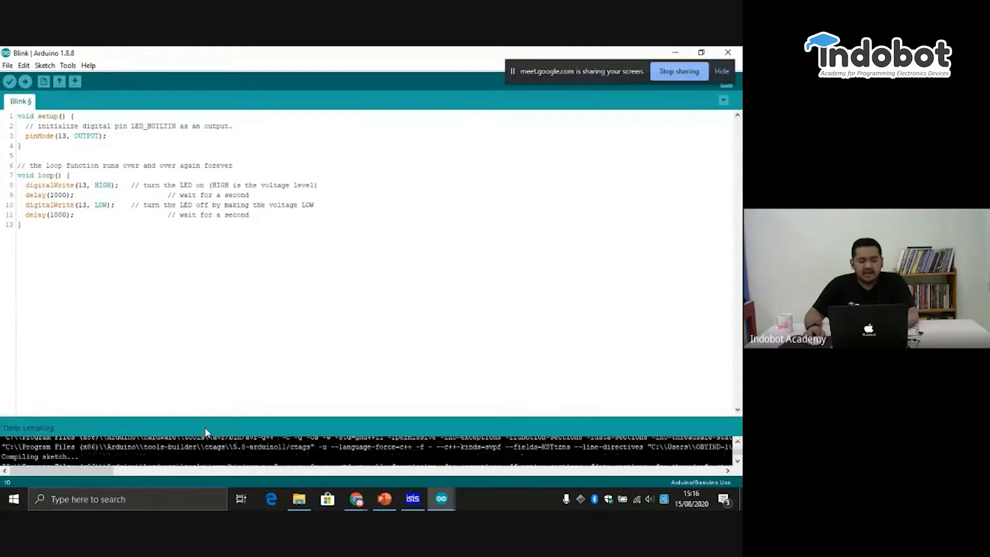
left_click(72, 67)
mouse_move(176, 185)
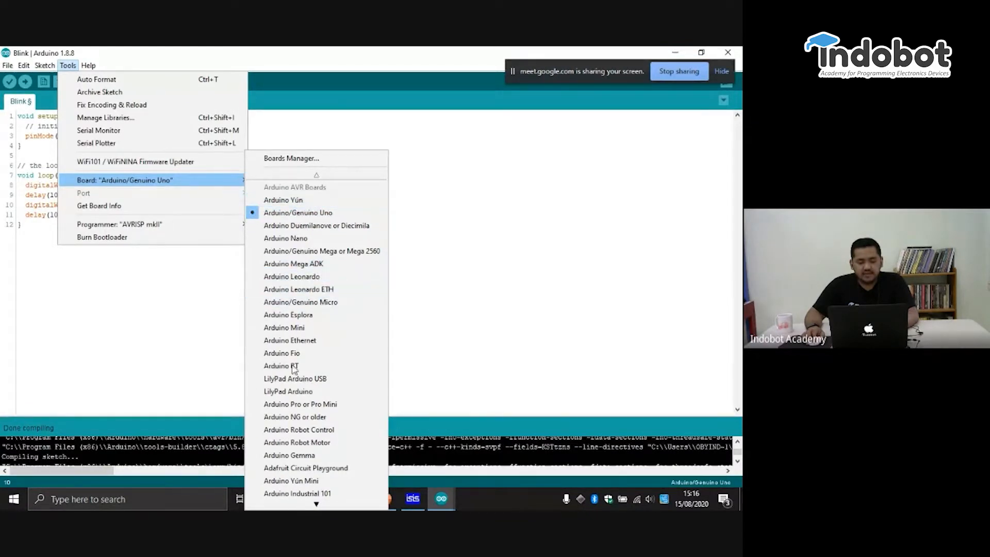
mouse_move(316, 504)
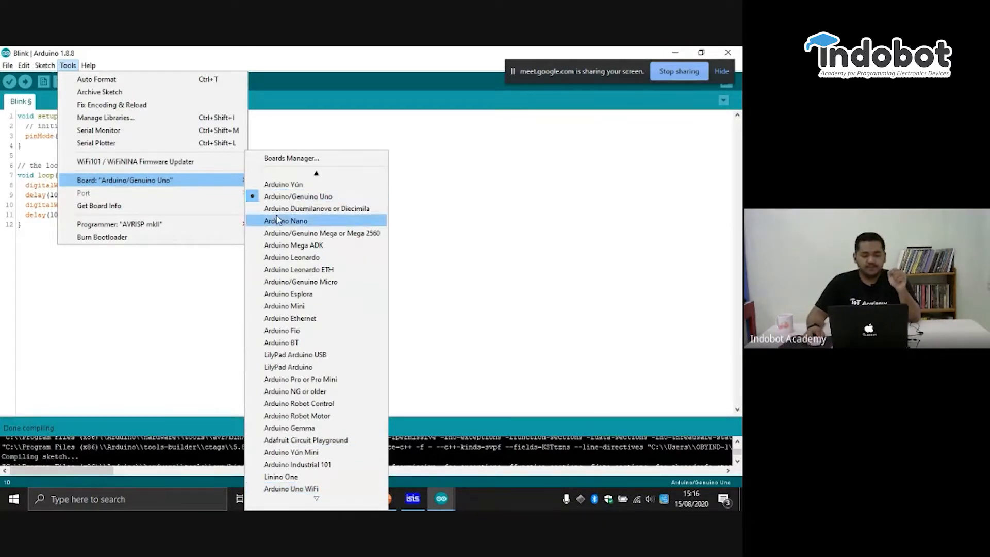
left_click(299, 201)
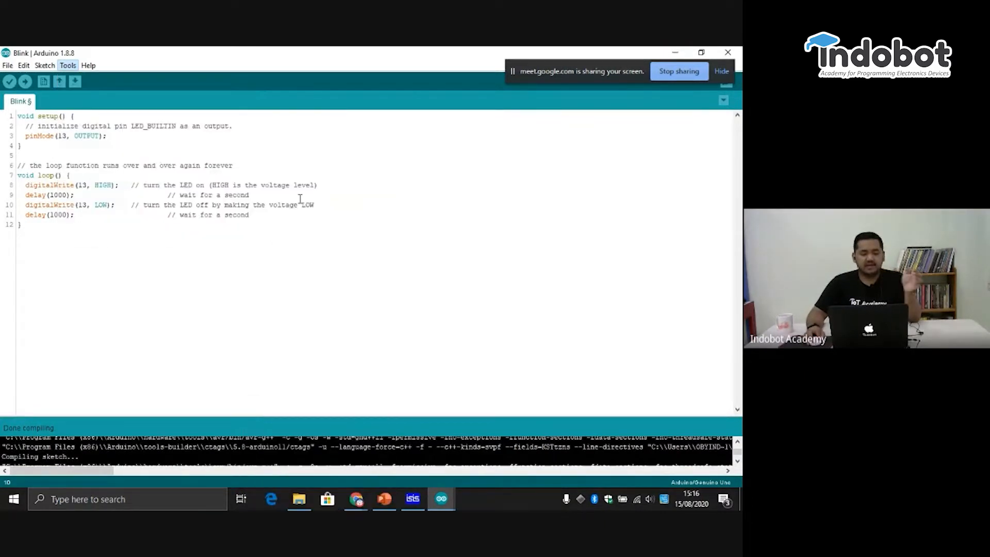
- Verify the sketch again, enlarge the compiler output and select the full path of Blink.ino.hex in it
left_click(9, 82)
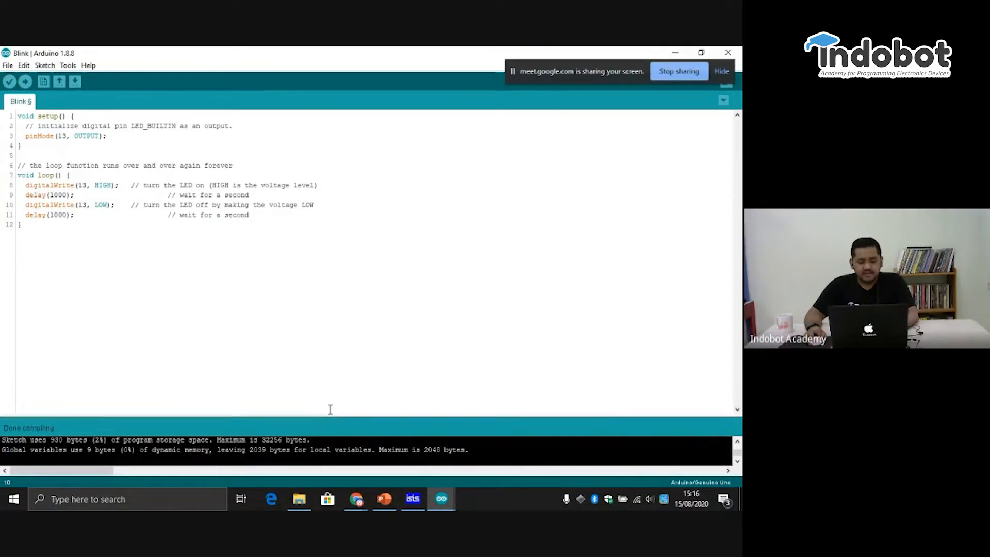
left_click_drag(331, 416, 337, 298)
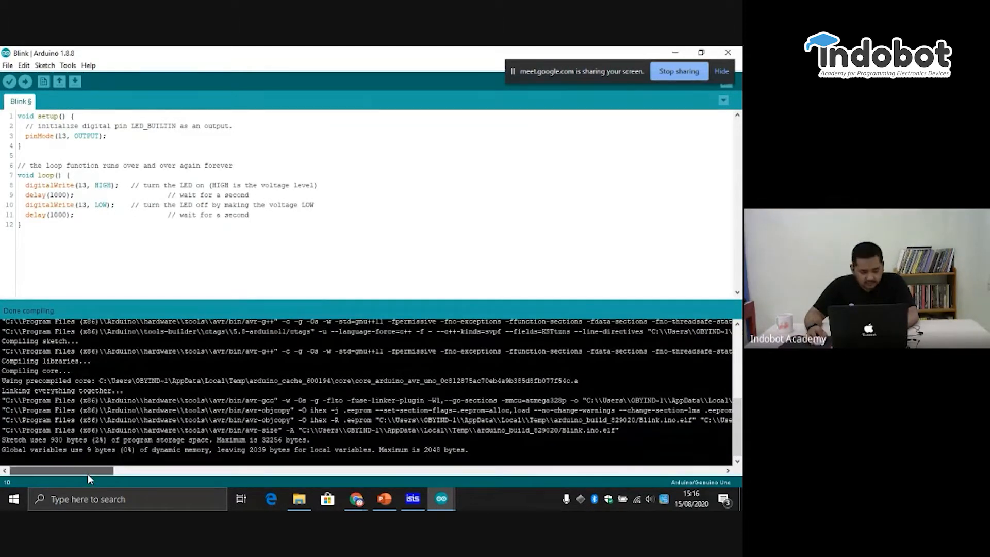
left_click_drag(87, 476, 123, 479)
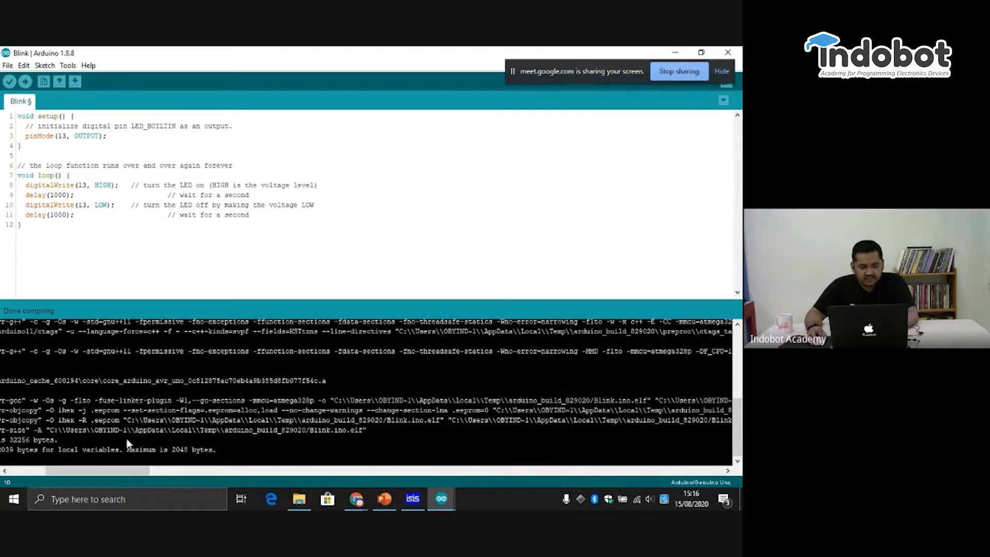
left_click_drag(130, 472, 167, 479)
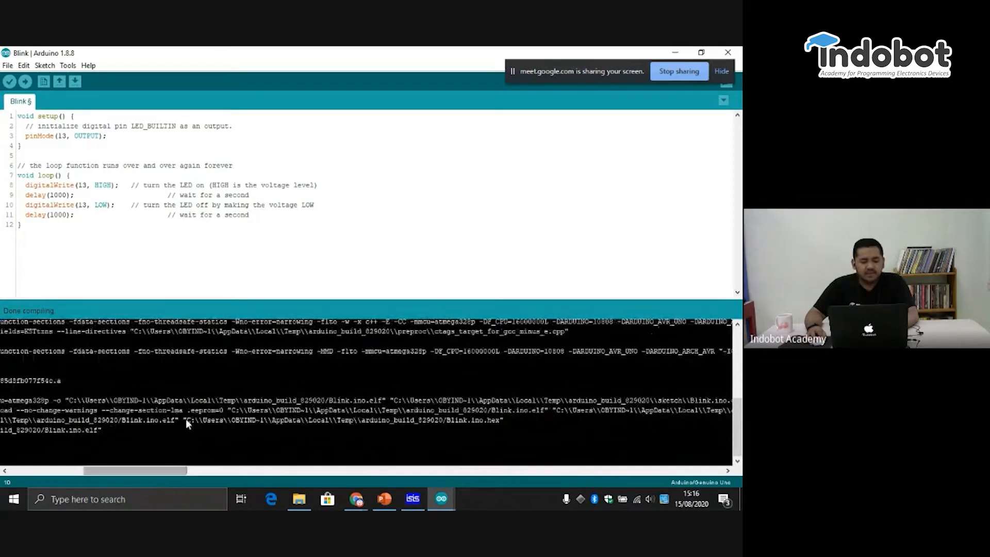
left_click_drag(200, 422, 247, 423)
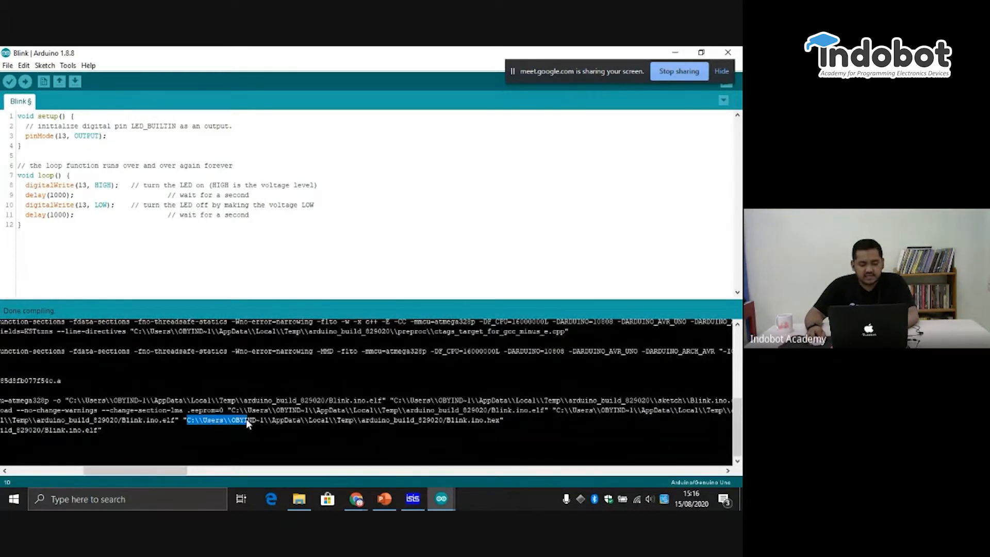
left_click_drag(332, 416, 481, 420)
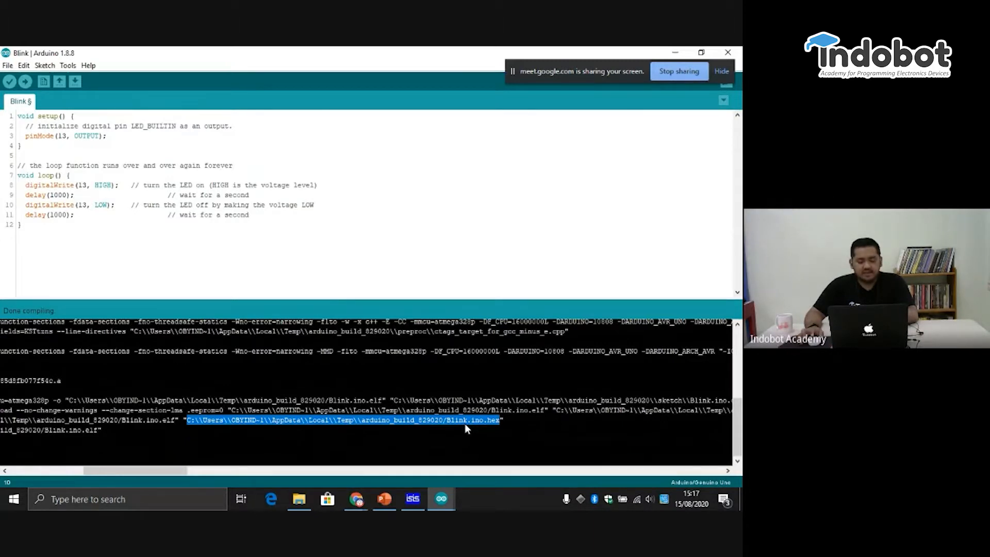
- Switch to ISIS, set the Arduino Uno R3's Program File to the copied Blink.ino.hex path, and run and stop the simulation
left_click(438, 507)
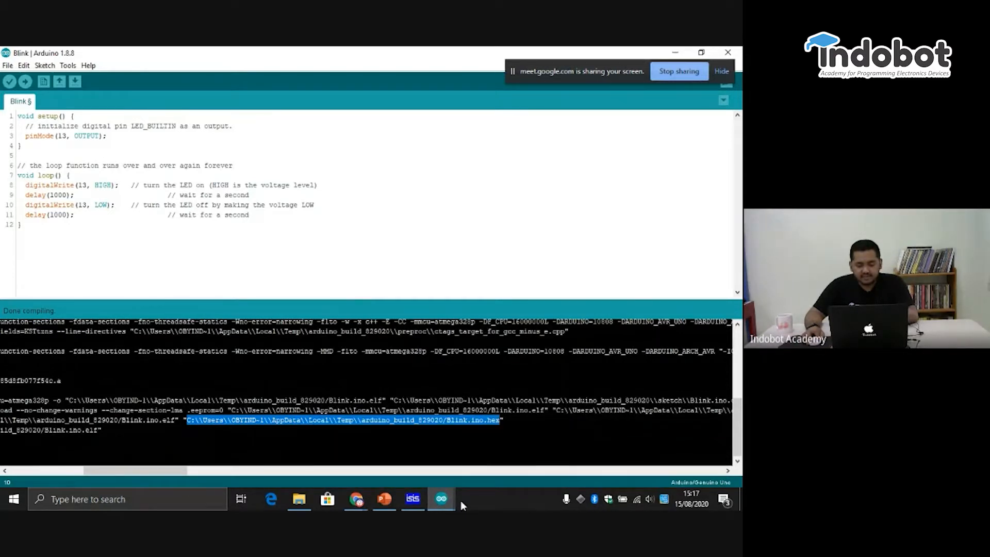
left_click(413, 500)
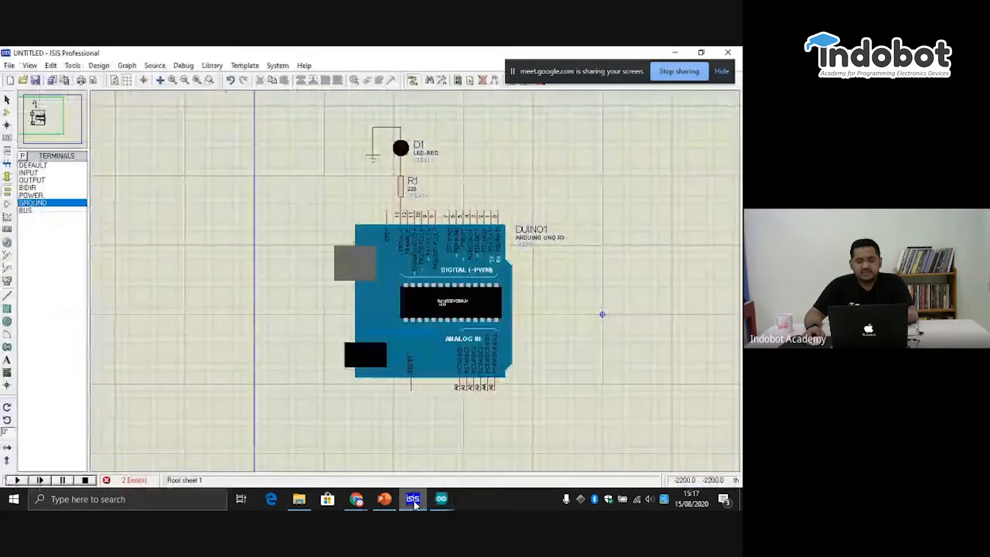
left_click(412, 328)
left_click(413, 328)
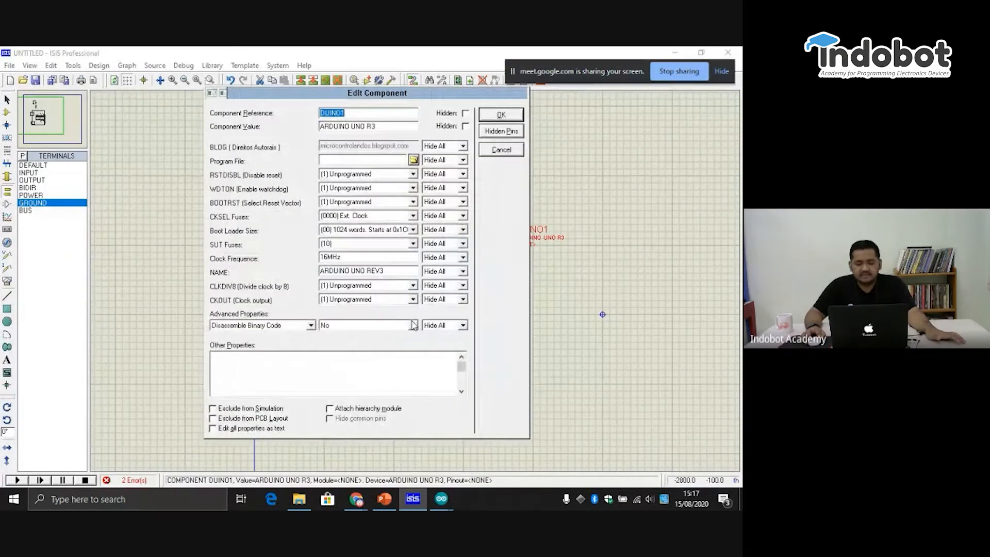
left_click(363, 158)
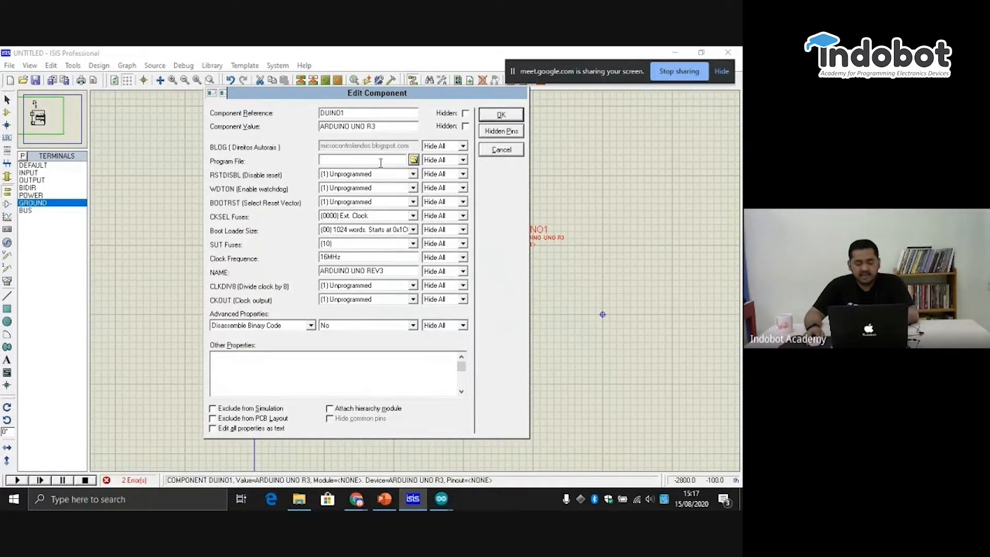
key("ctrl+v")
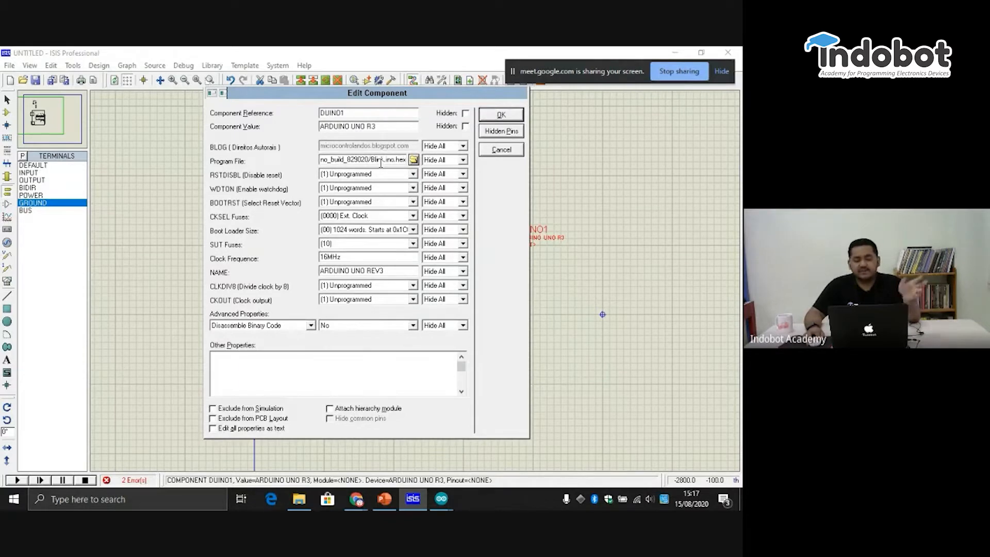
left_click(515, 119)
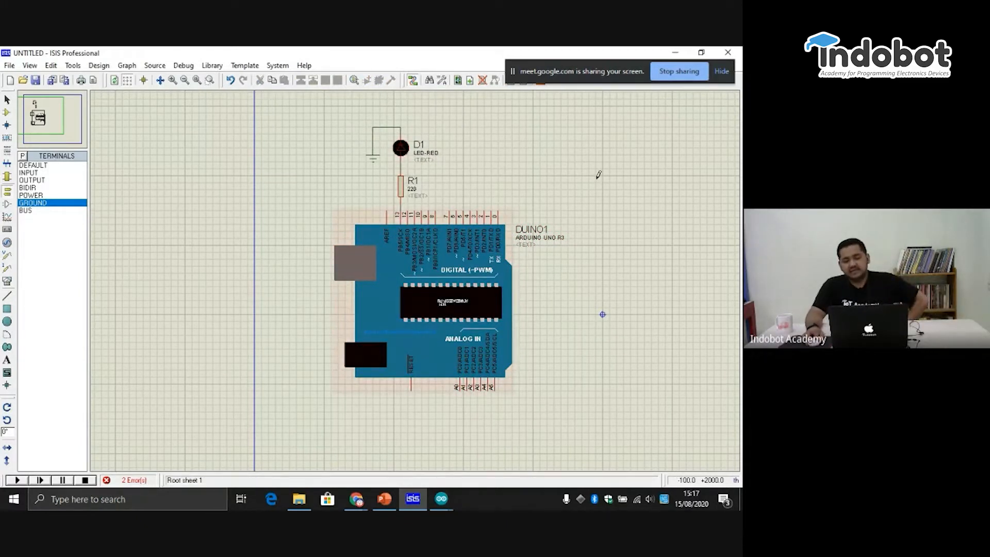
left_click(19, 481)
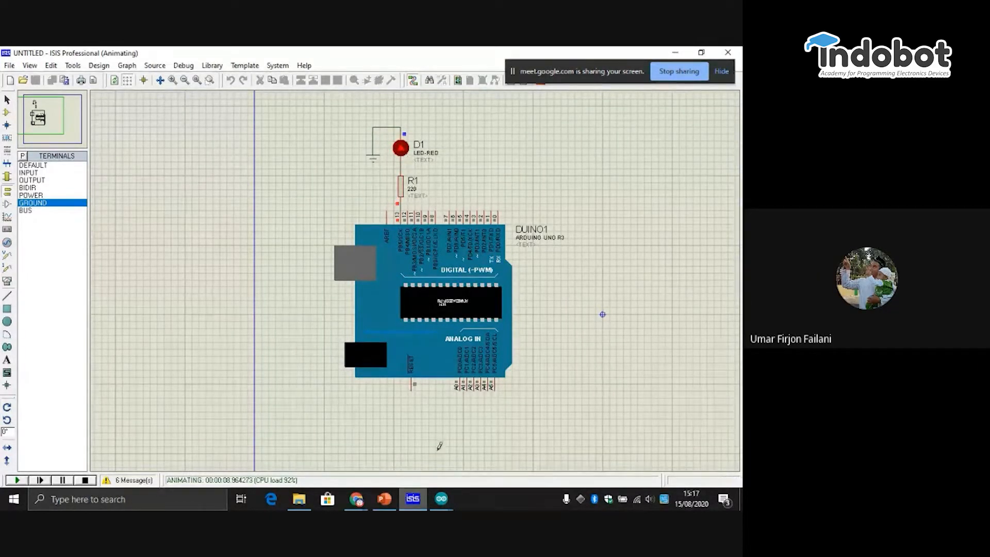
left_click(86, 480)
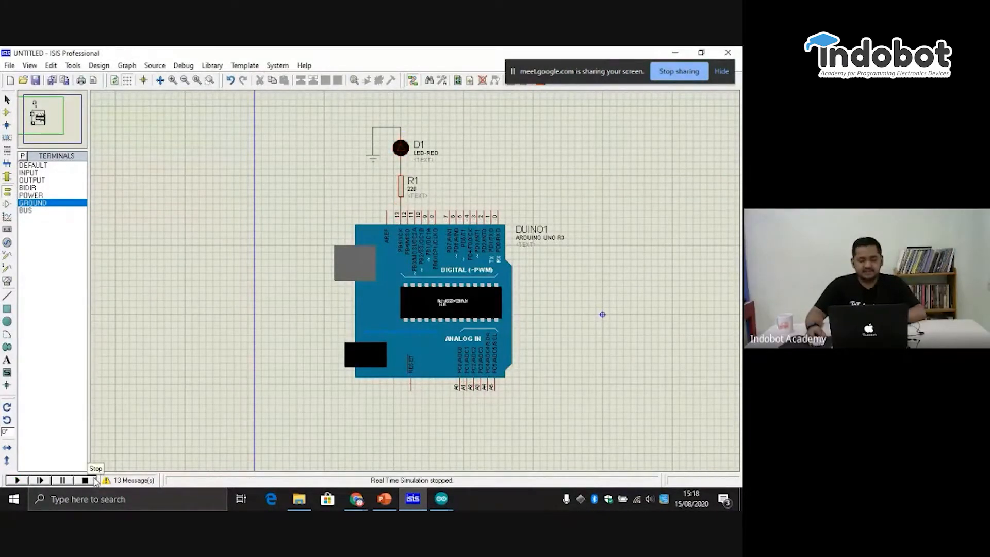
- Switch to the Blink sketch in the Arduino IDE, shrink the compiler output area and verify the sketch once more
left_click(449, 497)
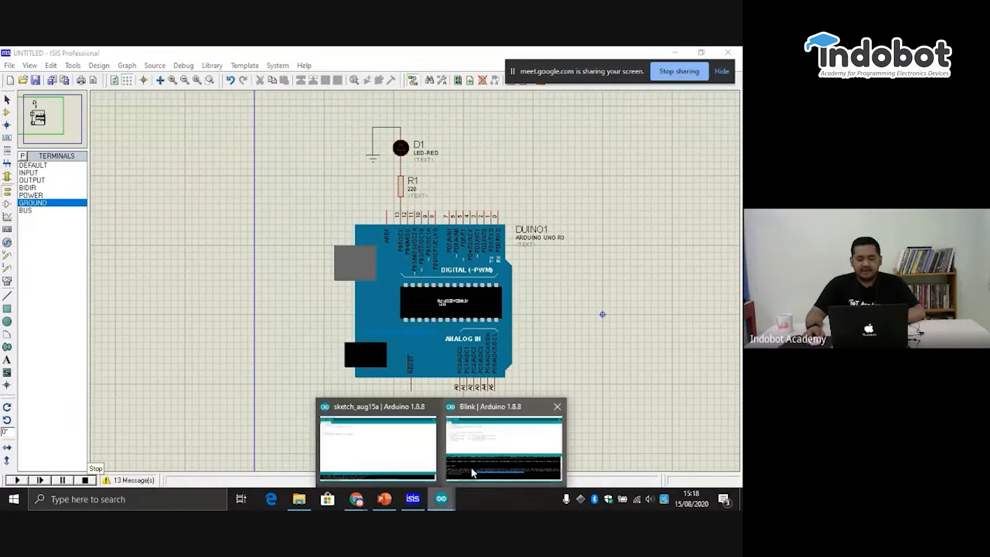
left_click(475, 462)
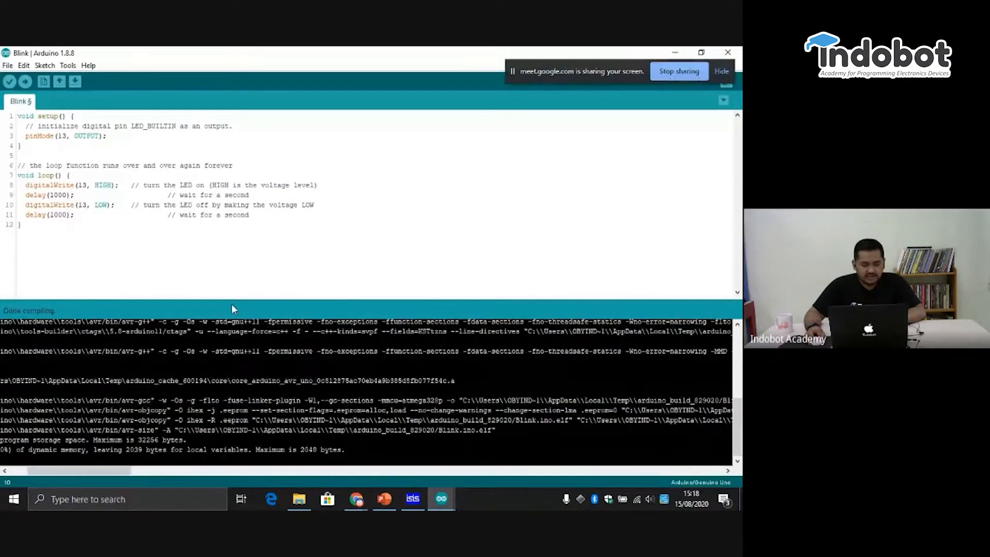
left_click_drag(234, 303, 225, 453)
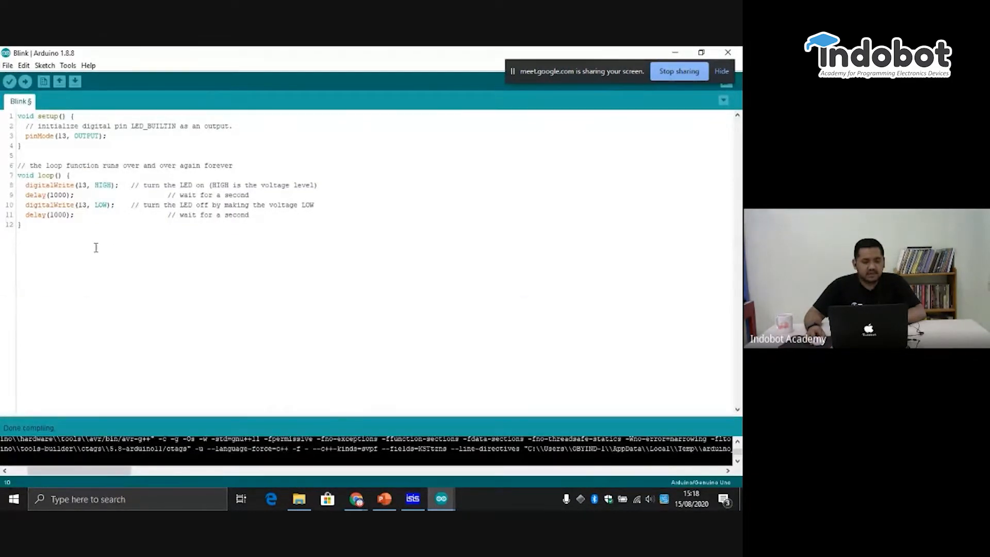
left_click(67, 66)
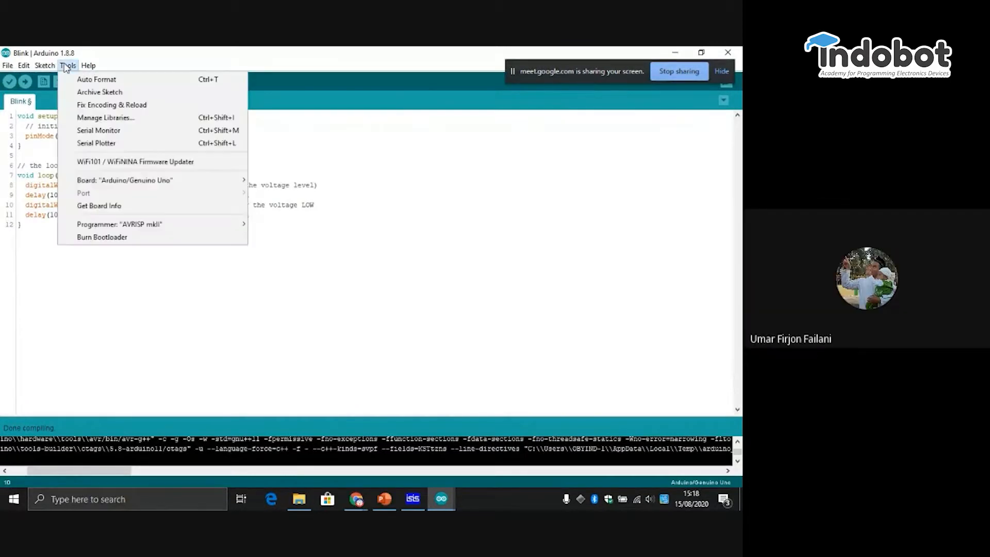
left_click(67, 66)
left_click(9, 82)
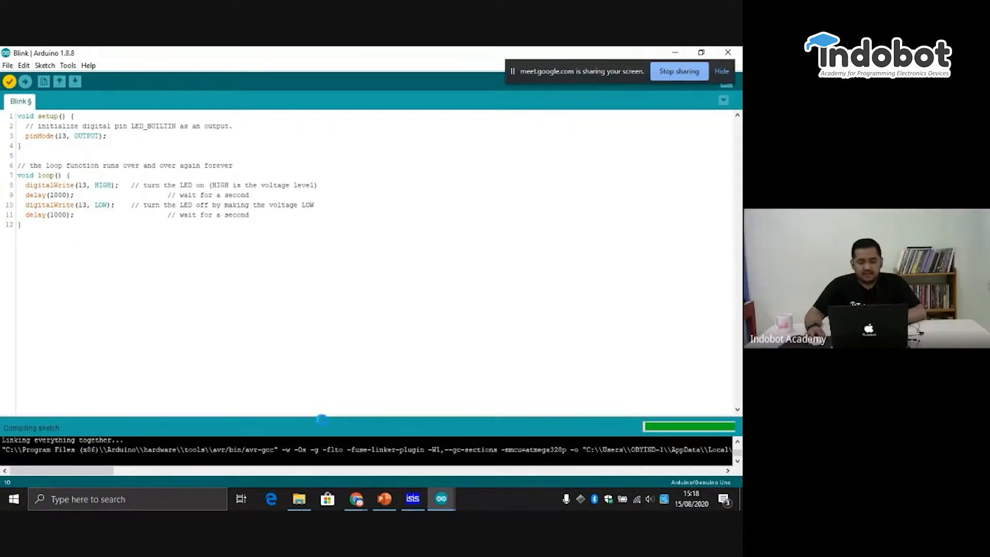
- Enlarge the compiler output and select the Blink.ino.hex path from the new build in it
left_click_drag(324, 421, 307, 298)
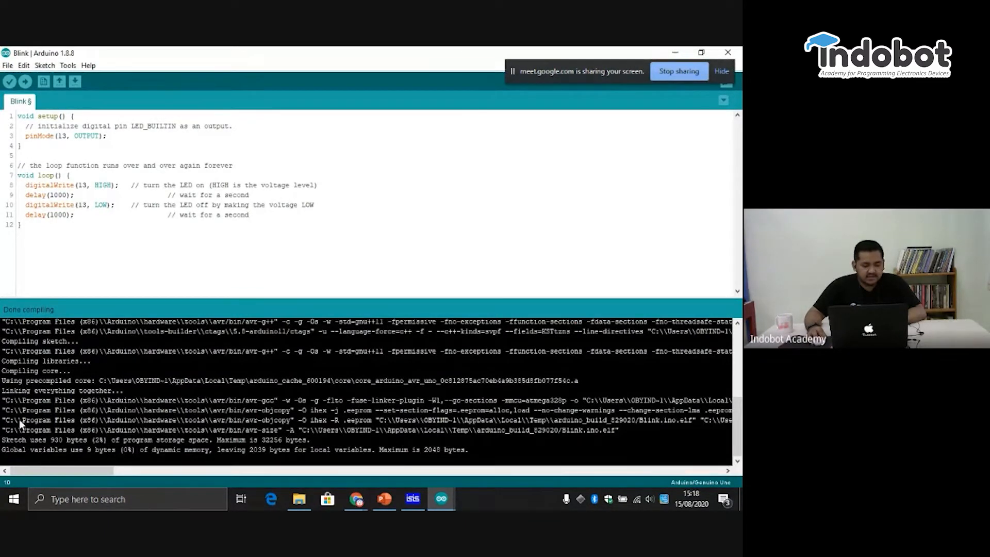
left_click_drag(63, 468, 160, 481)
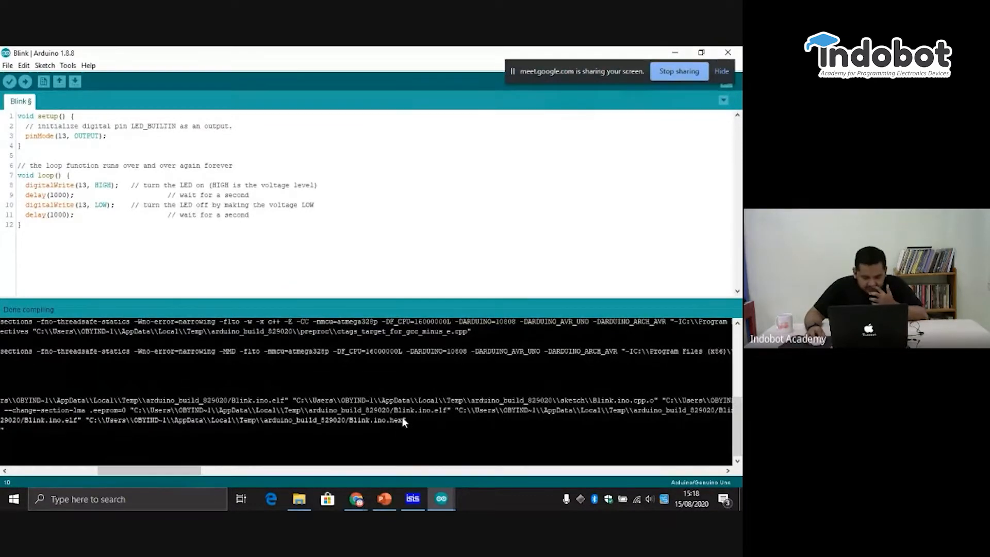
left_click_drag(402, 417, 89, 421)
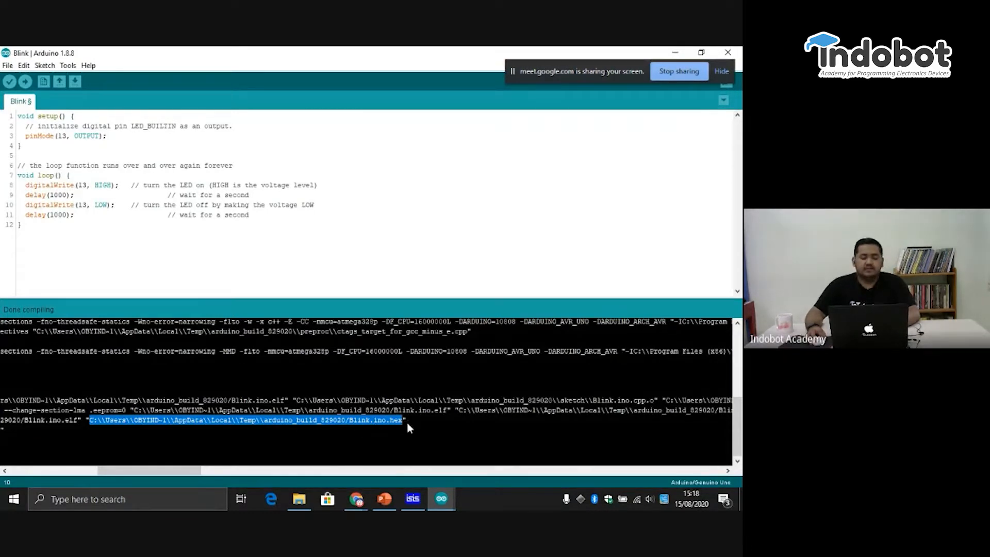
- Switch to ISIS, replace the Arduino's Program File entry with the newly copied Blink.ino.hex path and run the simulation
left_click(405, 501)
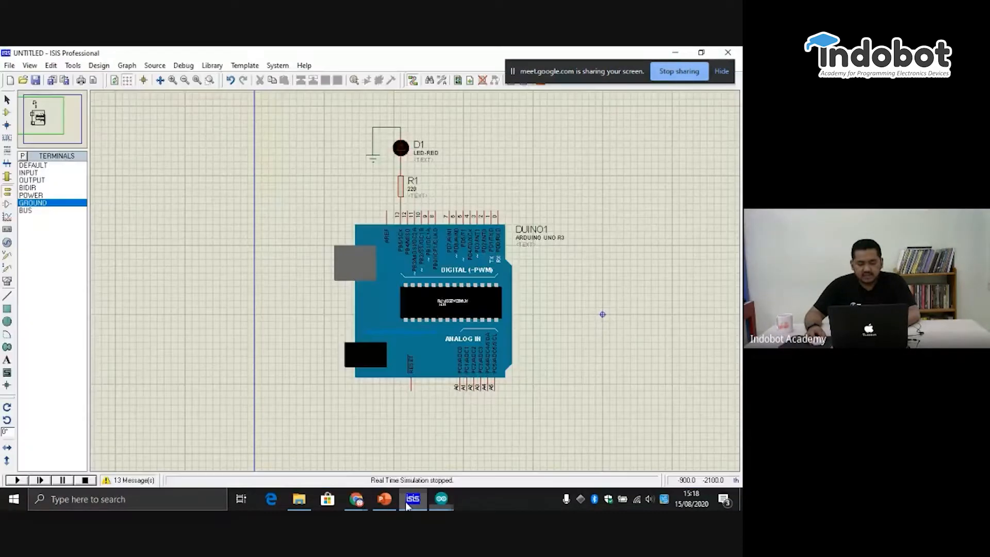
left_click(462, 303)
left_click(460, 298)
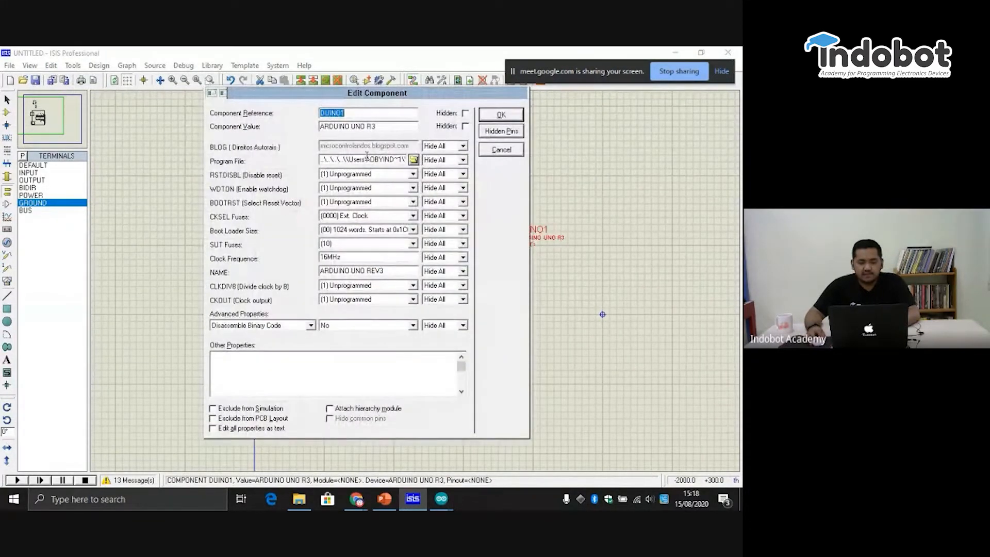
double_click(324, 160)
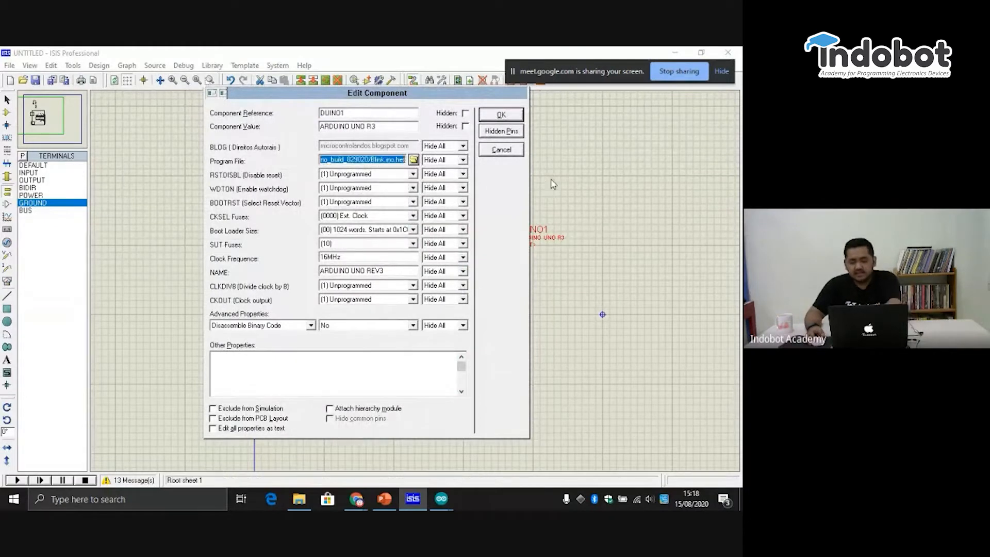
key("BackSpace")
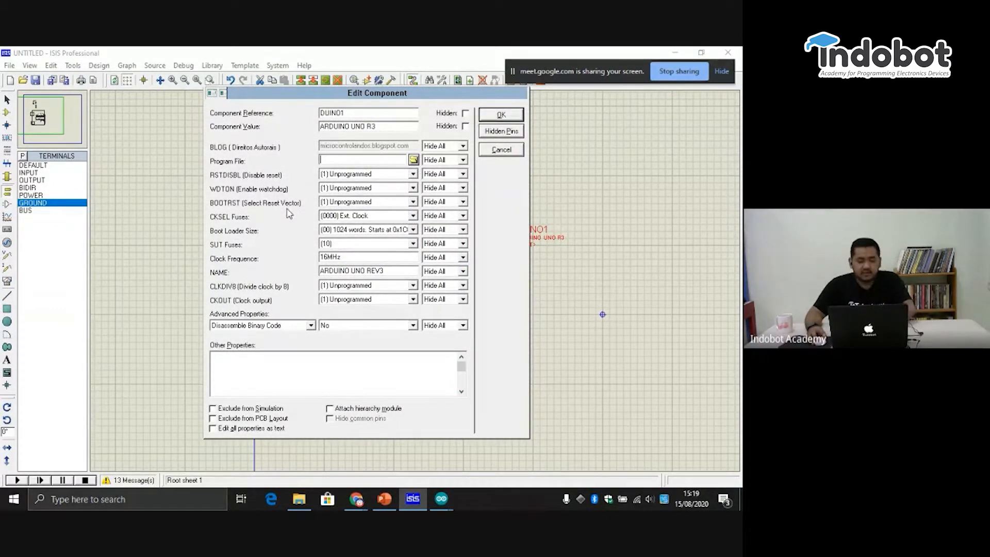
key("ctrl+v")
left_click(511, 110)
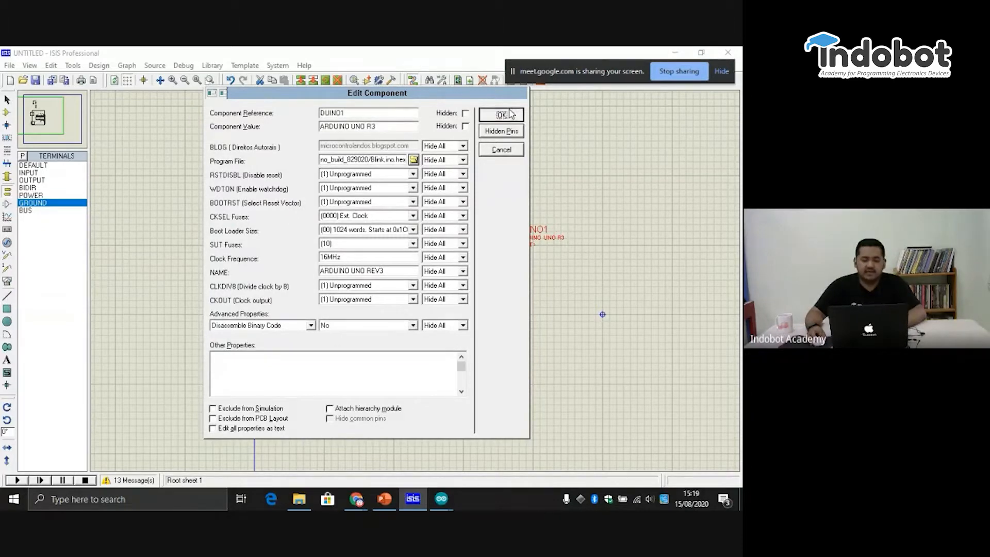
left_click(17, 480)
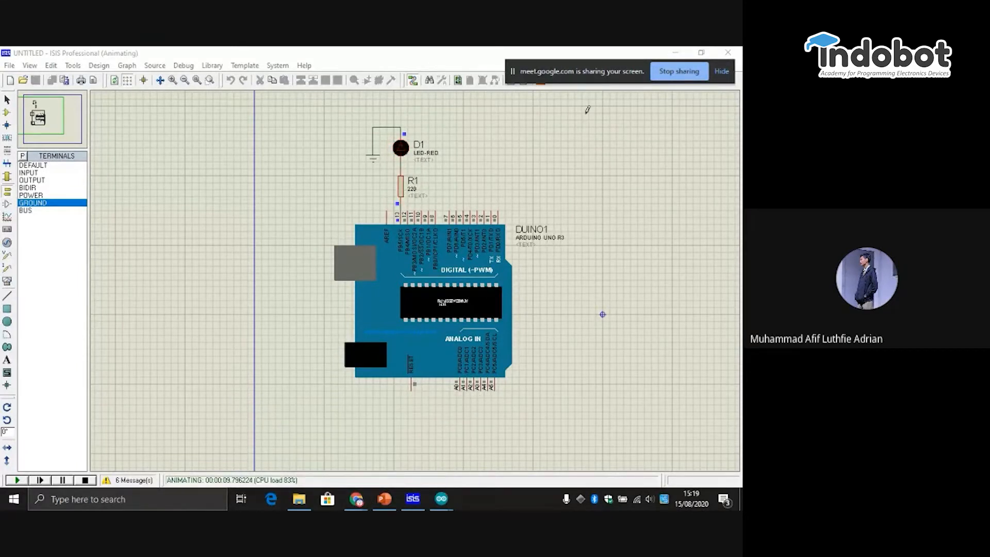
- Switch back to the Blink sketch, shrink the compiler output and review where Blink sits among the built-in 01.Basics examples
mouse_move(436, 504)
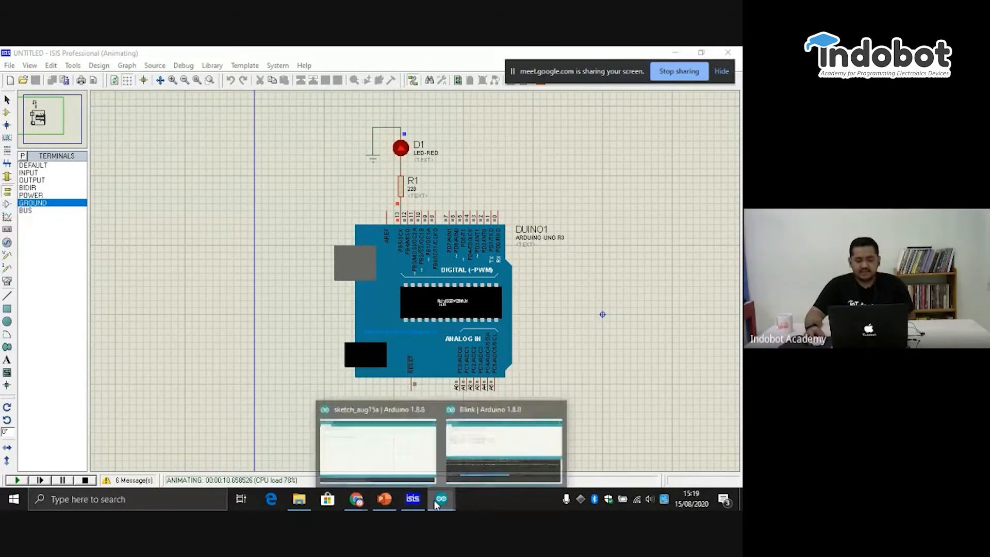
left_click(504, 444)
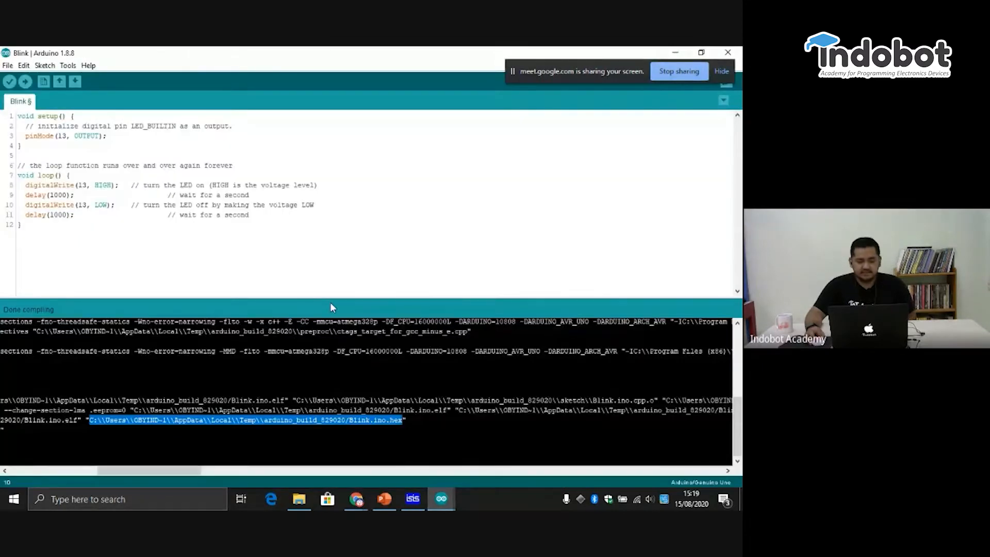
left_click_drag(341, 297, 310, 416)
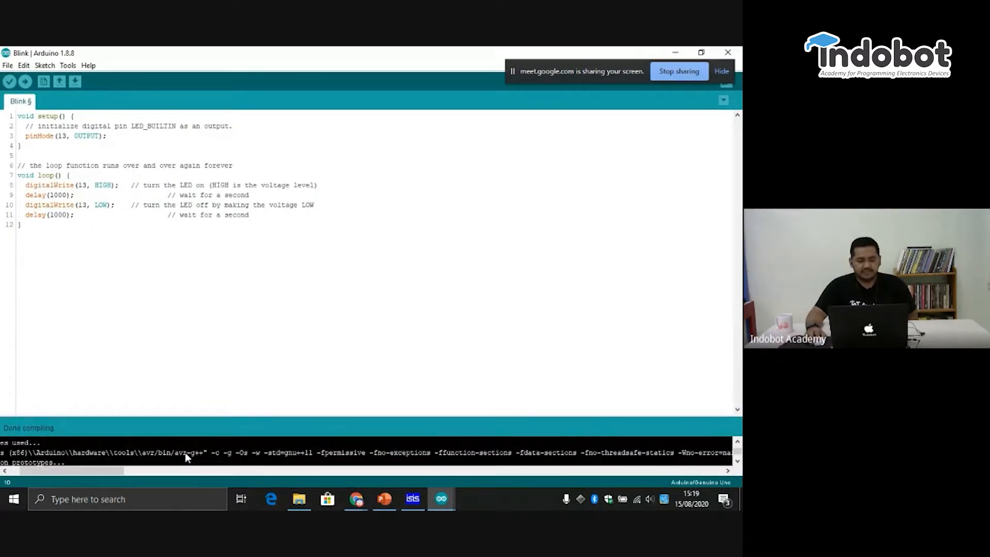
scroll(185, 453, "up", 1)
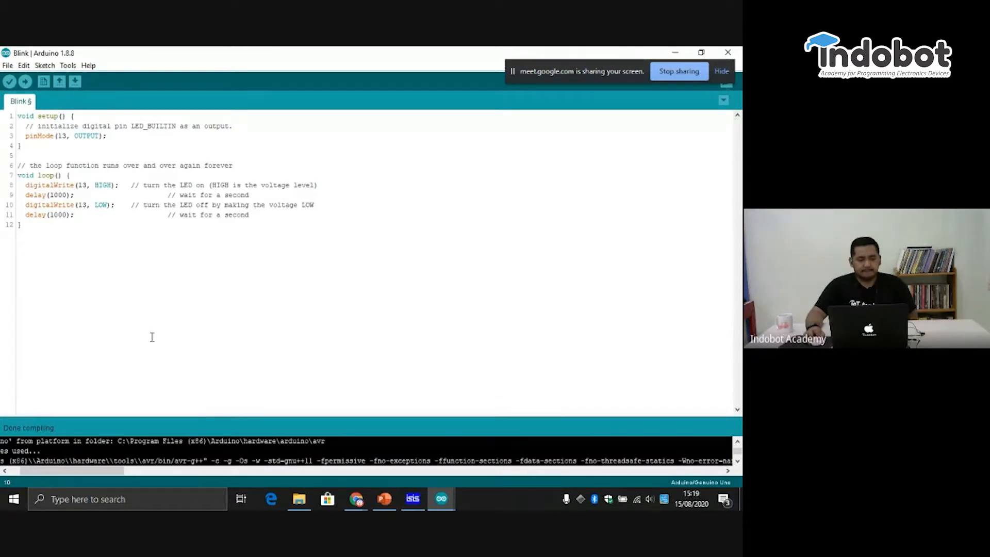
left_click(7, 66)
left_click(7, 66)
left_click(7, 66)
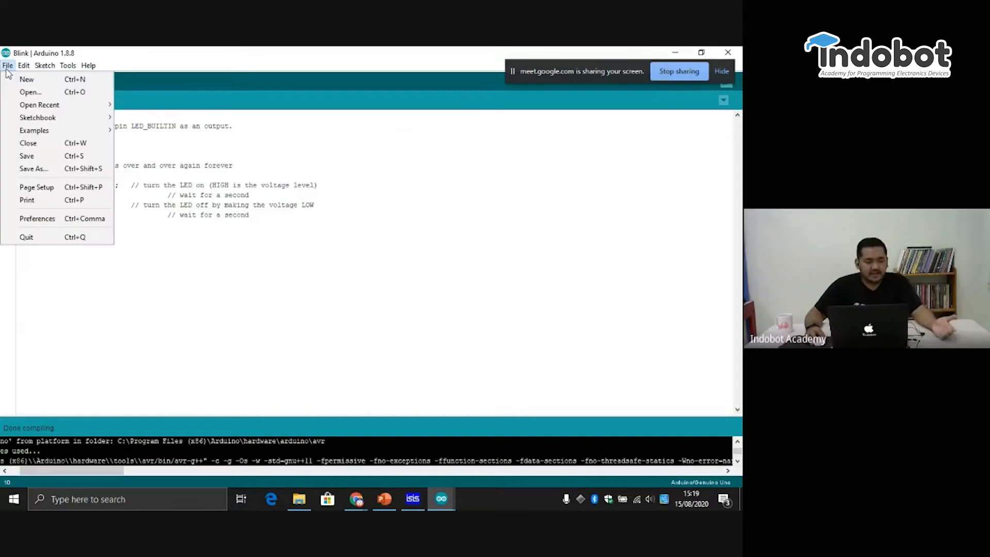
mouse_move(53, 135)
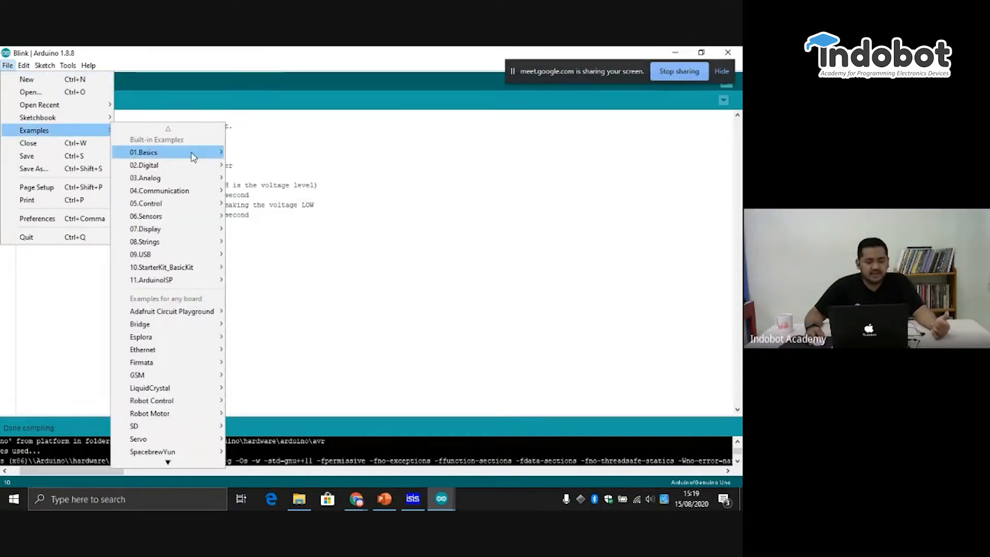
mouse_move(194, 157)
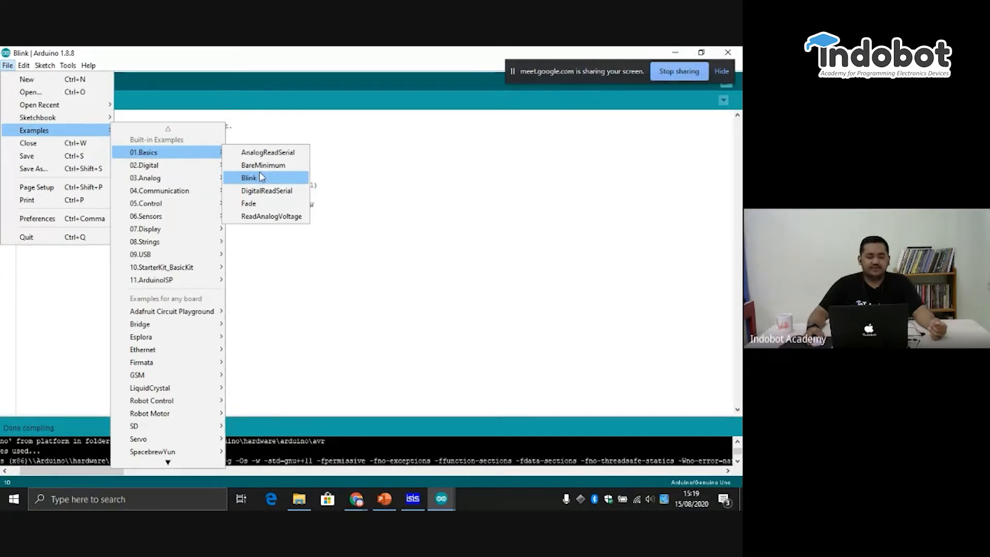
left_click(424, 172)
left_click(419, 192)
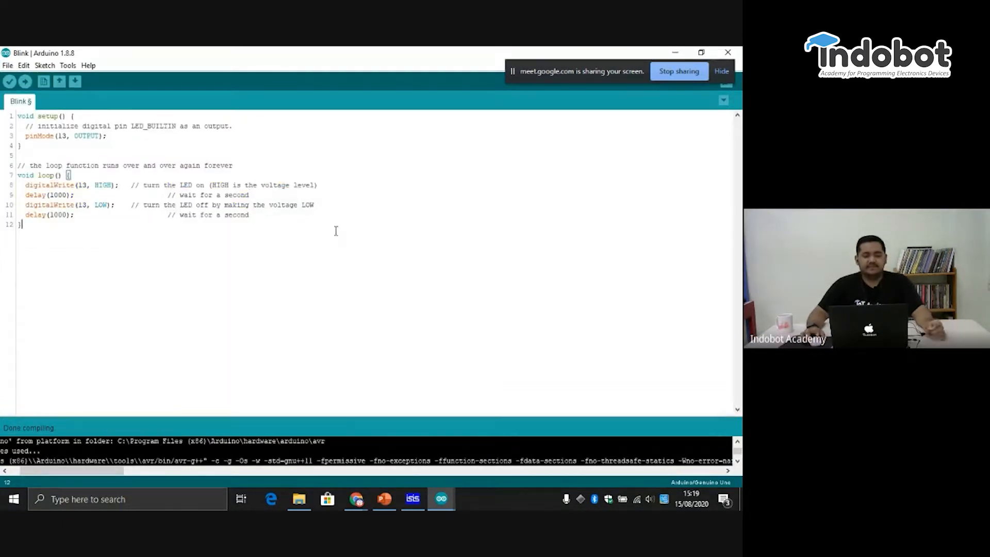
left_click(284, 227)
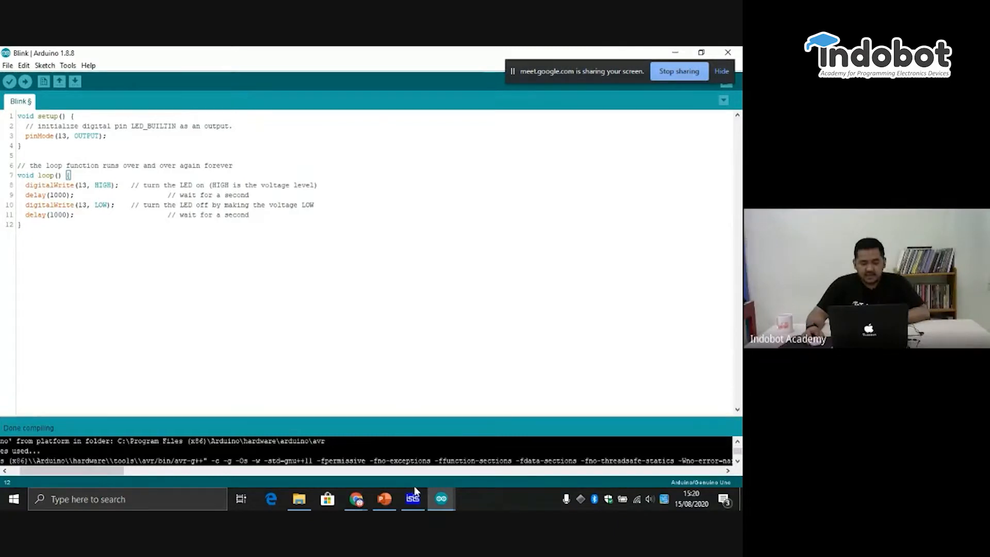
- Switch to ISIS, stop the running simulation of the Arduino LED circuit and start it again
left_click(413, 499)
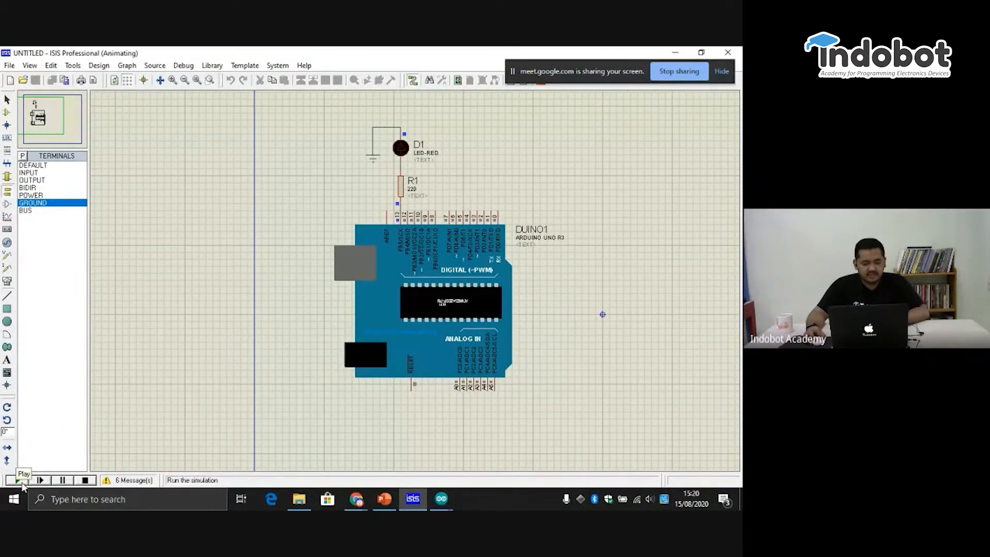
left_click(85, 481)
left_click(16, 481)
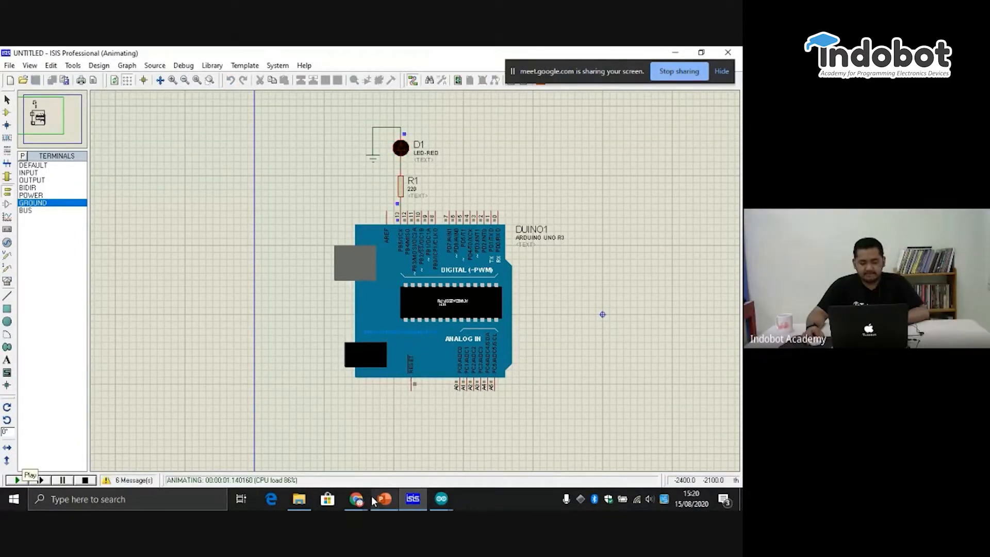
left_click(679, 70)
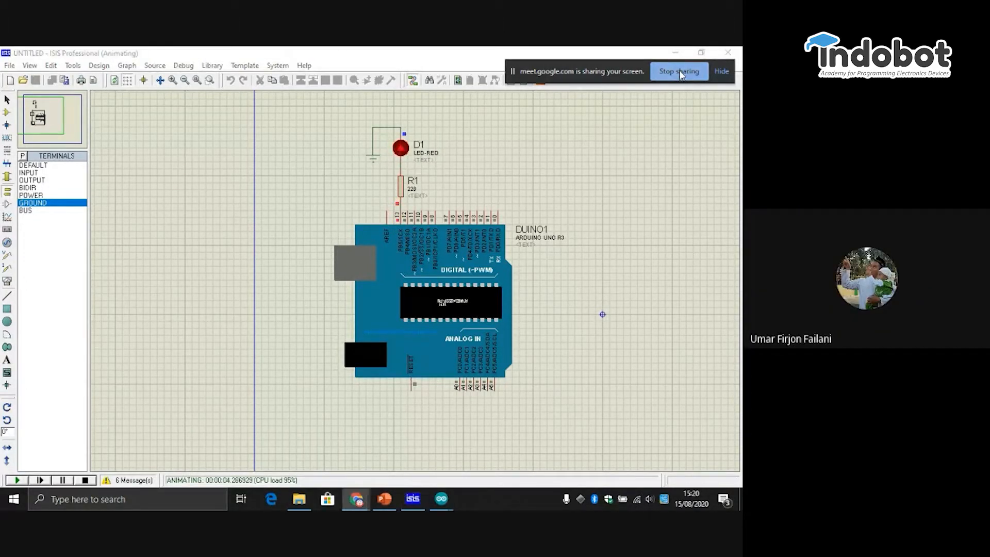
left_click(567, 225)
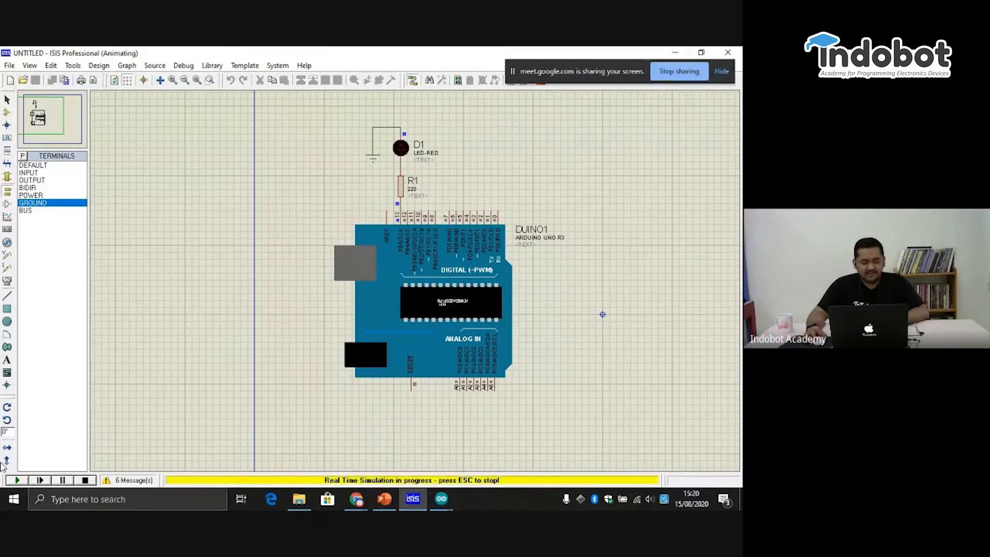
- Stop the simulation and show the schematic's component list with LED-RED picked
key("Escape")
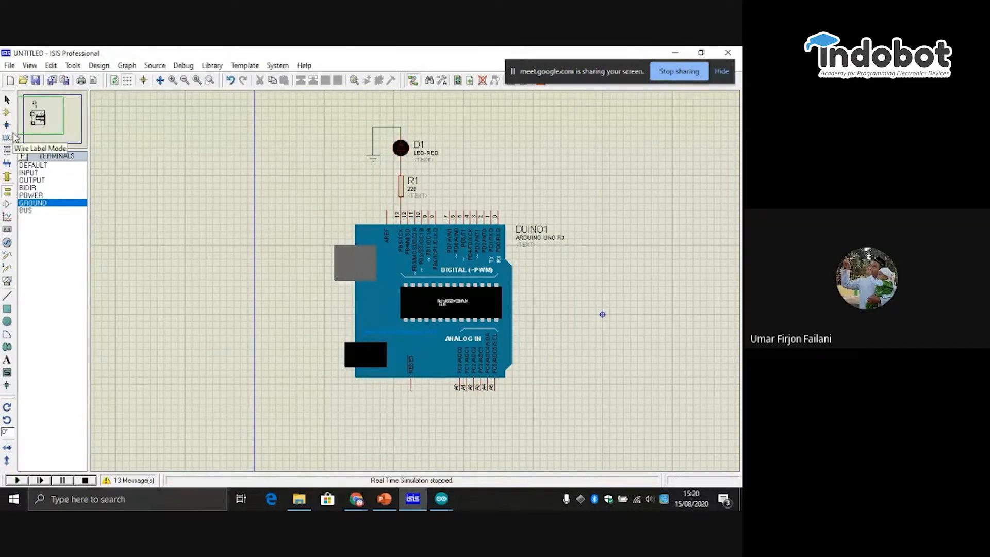
left_click(7, 113)
left_click(43, 173)
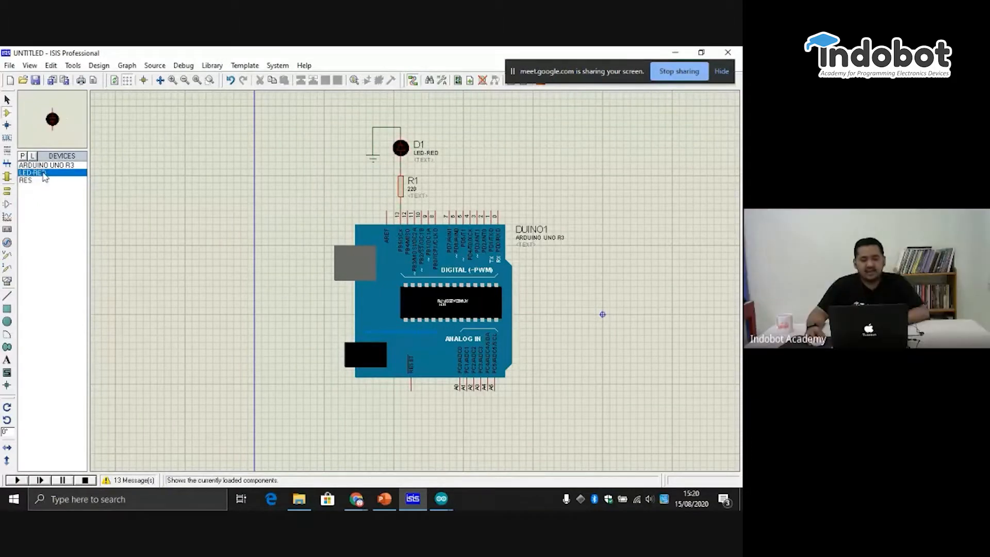
- Examine the red LED D1 and the 220 resistor R1 of the schematic up close
scroll(401, 149, "down", 2)
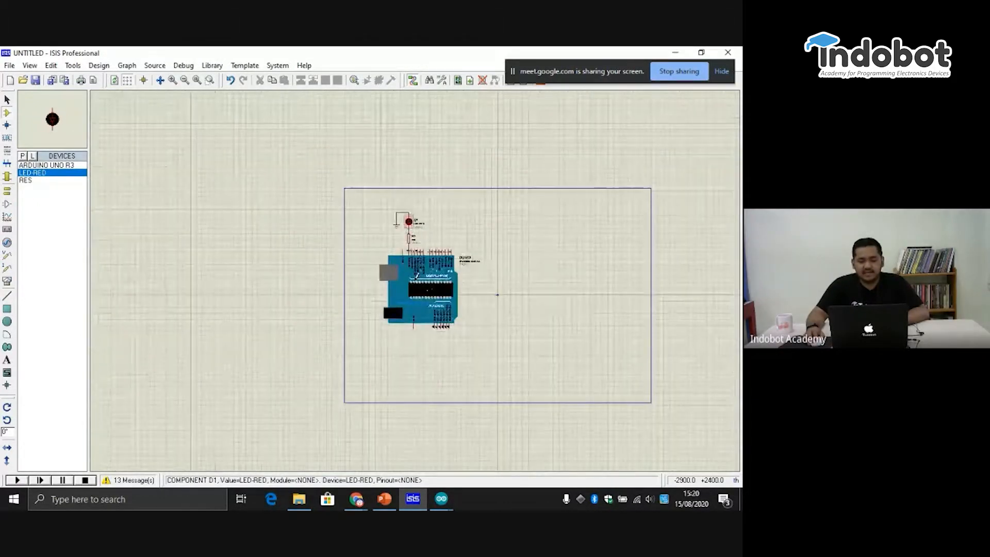
scroll(408, 243, "up", 3)
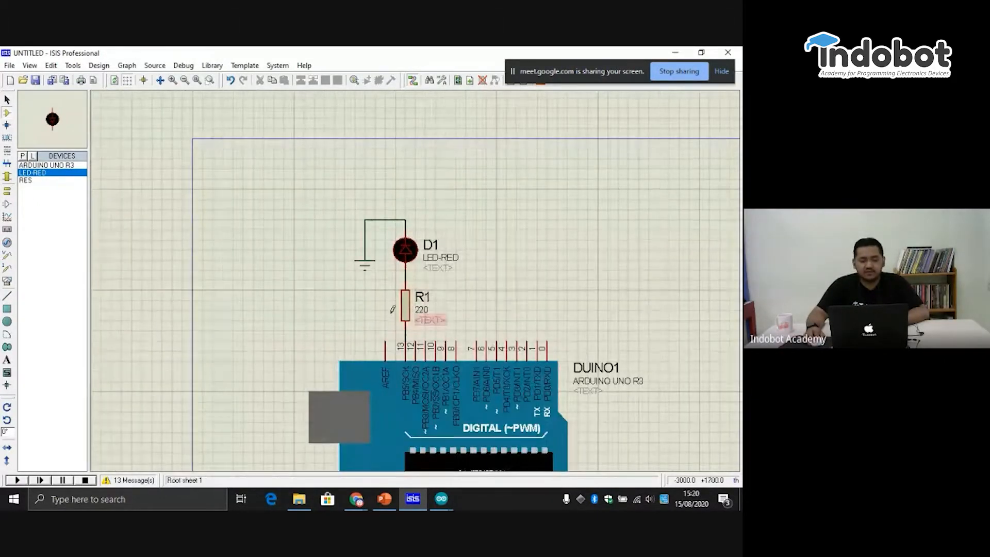
scroll(393, 309, "down", 1)
scroll(396, 300, "down", 1)
scroll(409, 288, "up", 1)
scroll(408, 287, "down", 1)
scroll(393, 253, "up", 1)
scroll(409, 266, "up", 1)
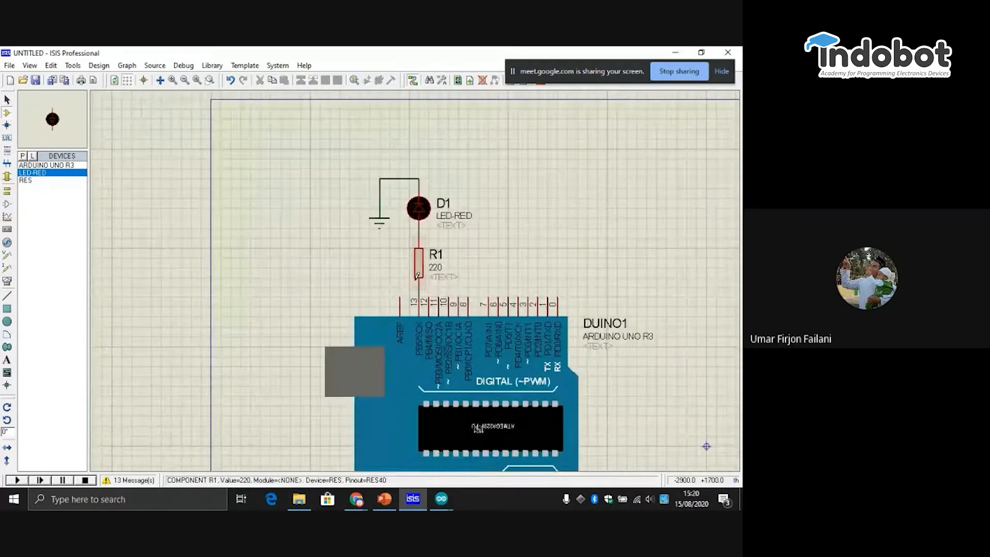
scroll(418, 276, "up", 1)
left_click(445, 269)
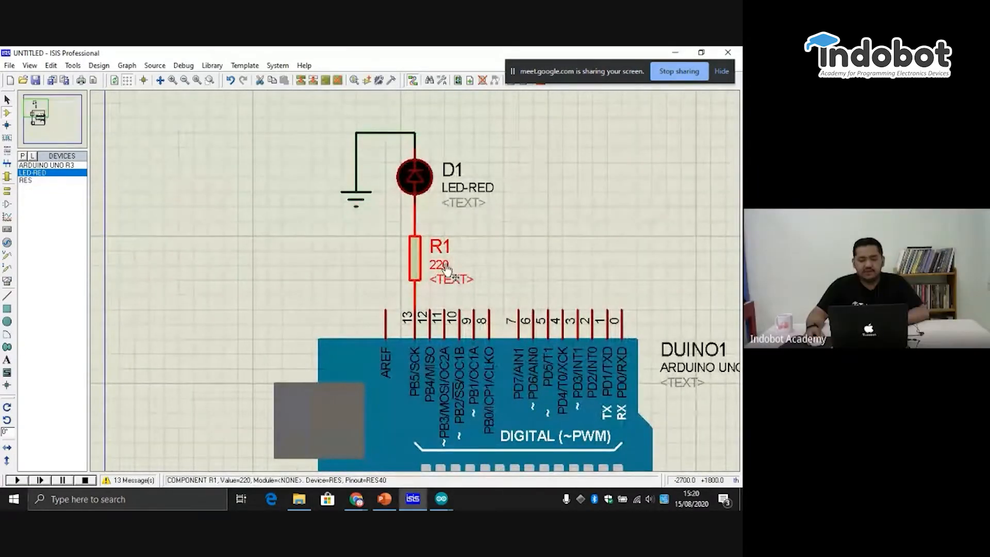
left_click(492, 226)
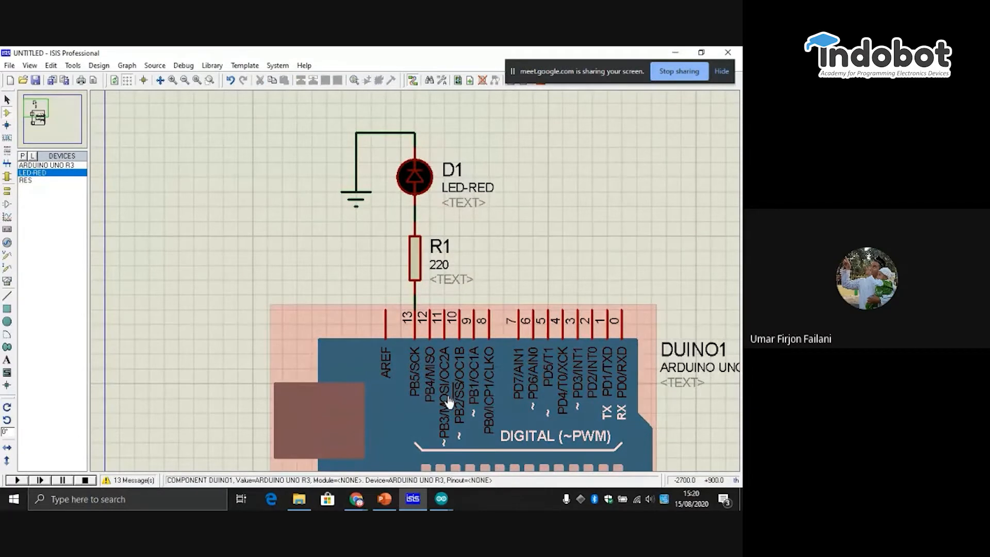
- Examine the wires joining the LED, the resistor and the Arduino's pin 13
left_click(416, 220)
left_click(588, 255)
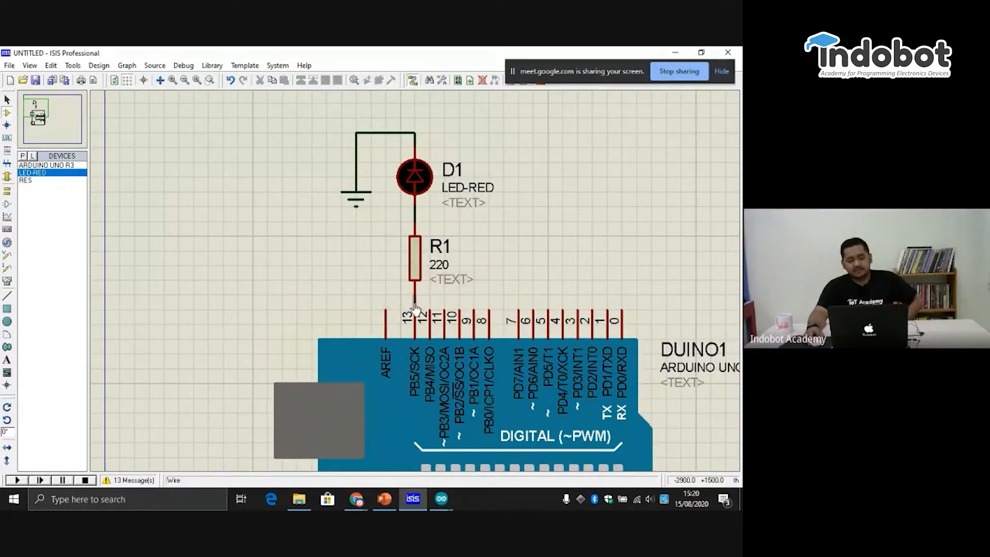
scroll(402, 229, "down", 2)
scroll(413, 258, "up", 3)
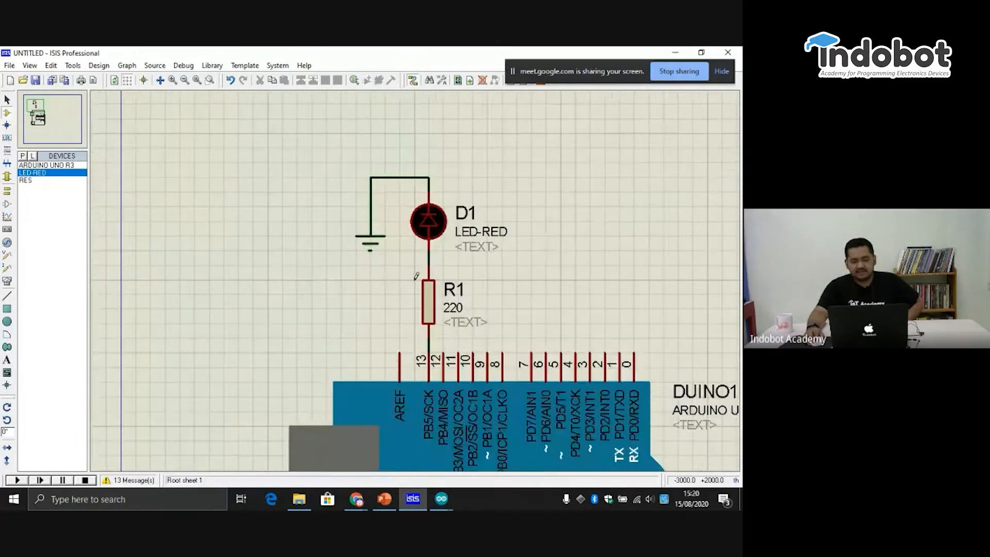
scroll(417, 275, "up", 1)
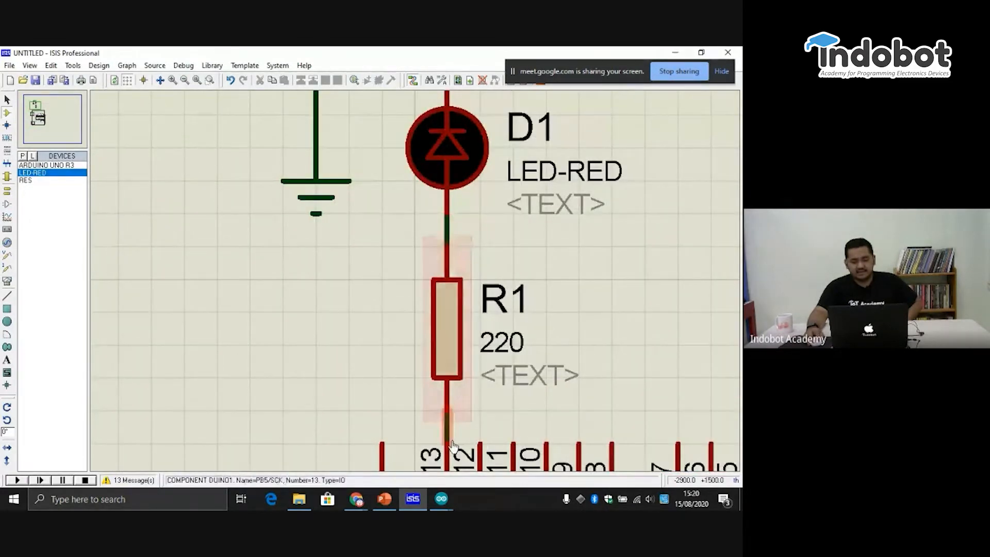
scroll(454, 420, "down", 1)
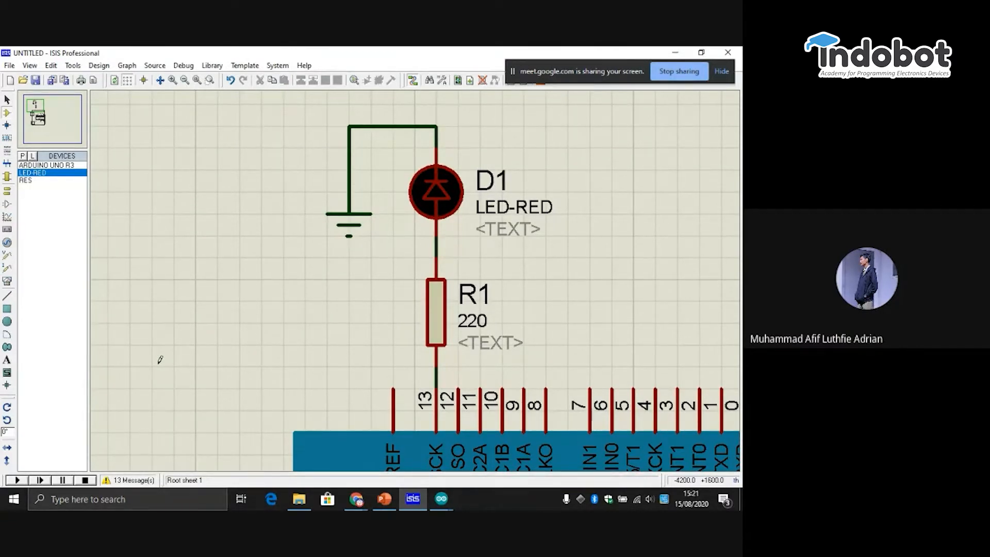
- Switch to the Blink sketch in the Arduino IDE and review its board selection and the Blink entry among the 01.Basics examples
left_click(450, 502)
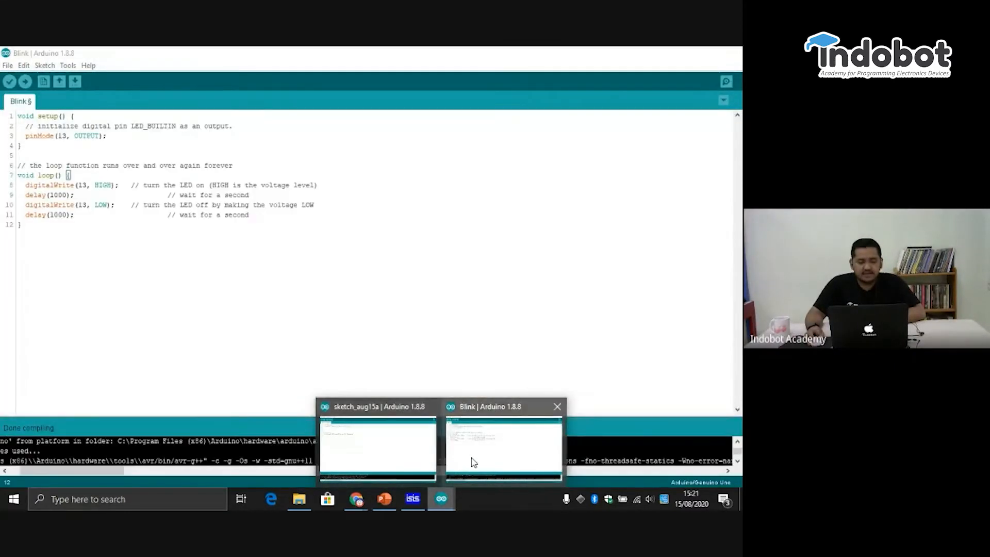
left_click(471, 460)
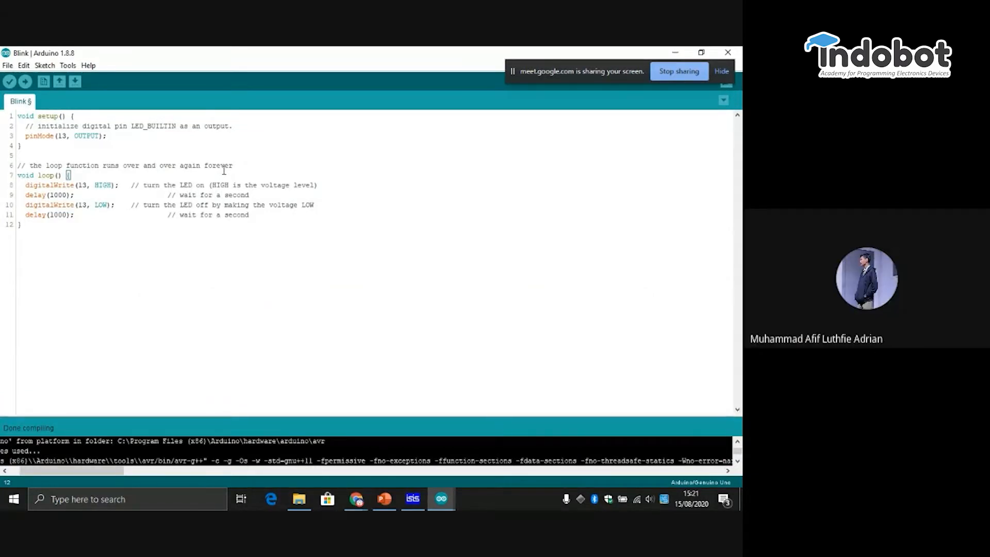
left_click(7, 65)
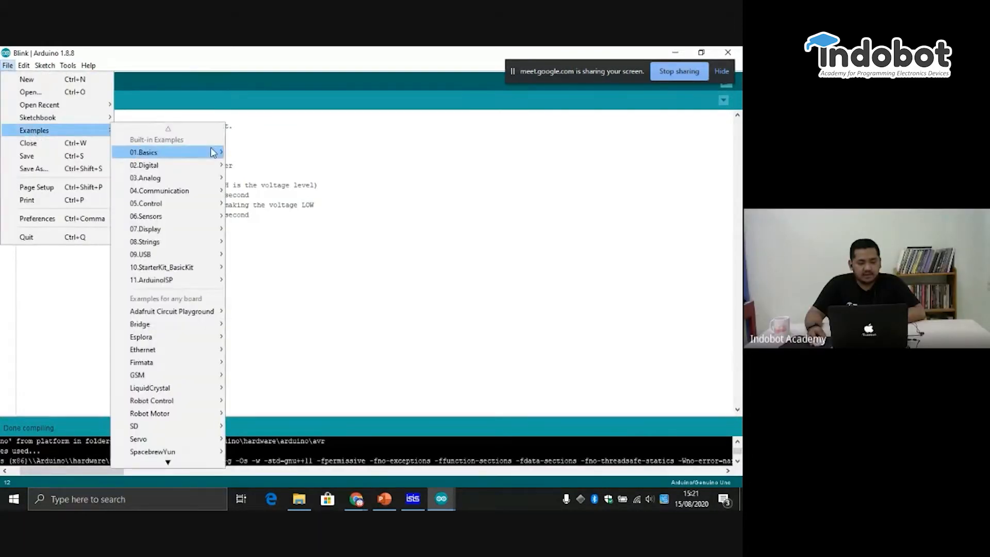
mouse_move(55, 69)
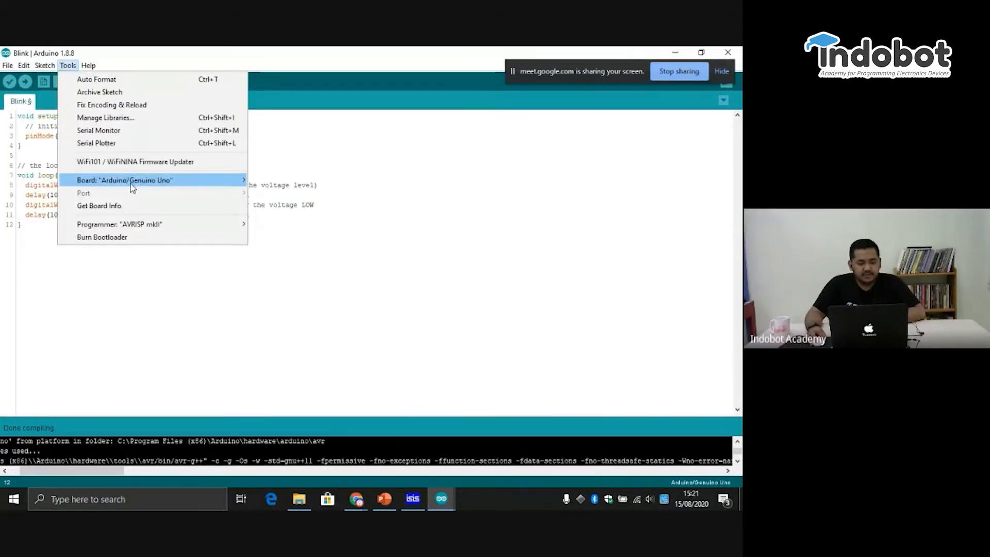
mouse_move(227, 187)
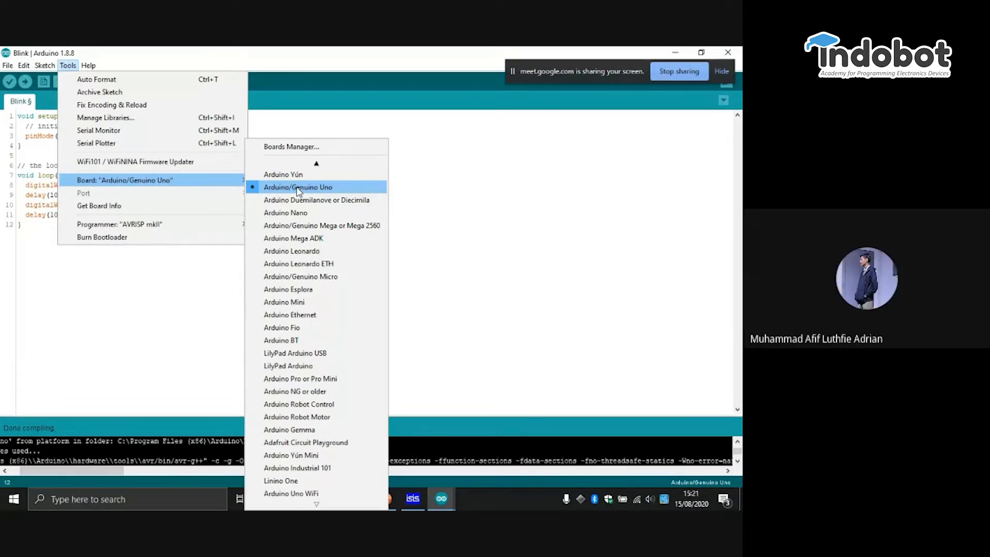
mouse_move(5, 69)
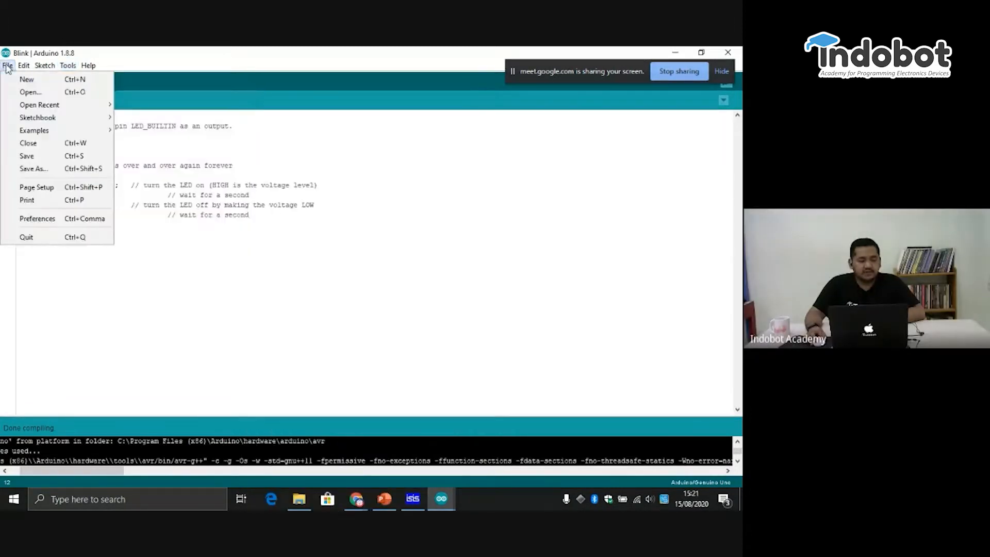
mouse_move(62, 131)
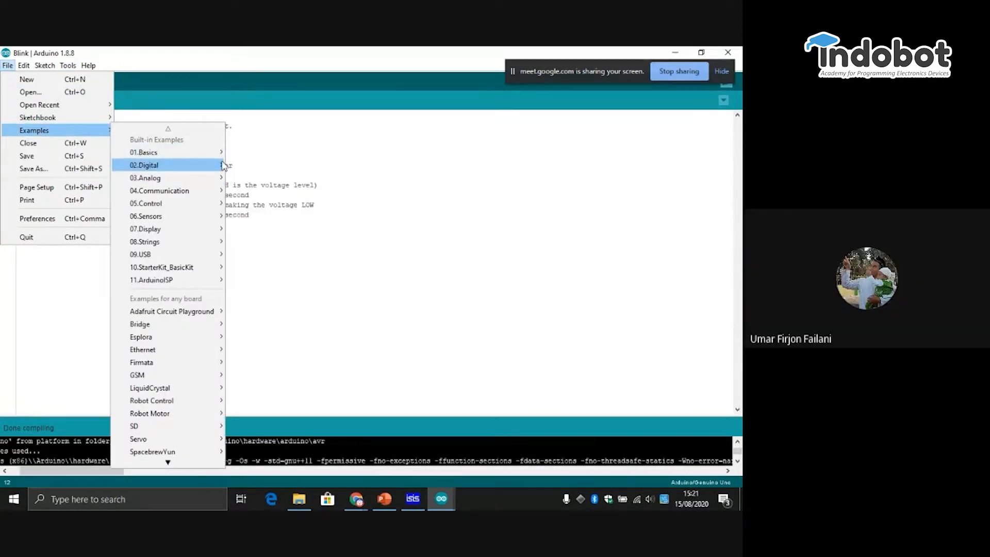
mouse_move(217, 153)
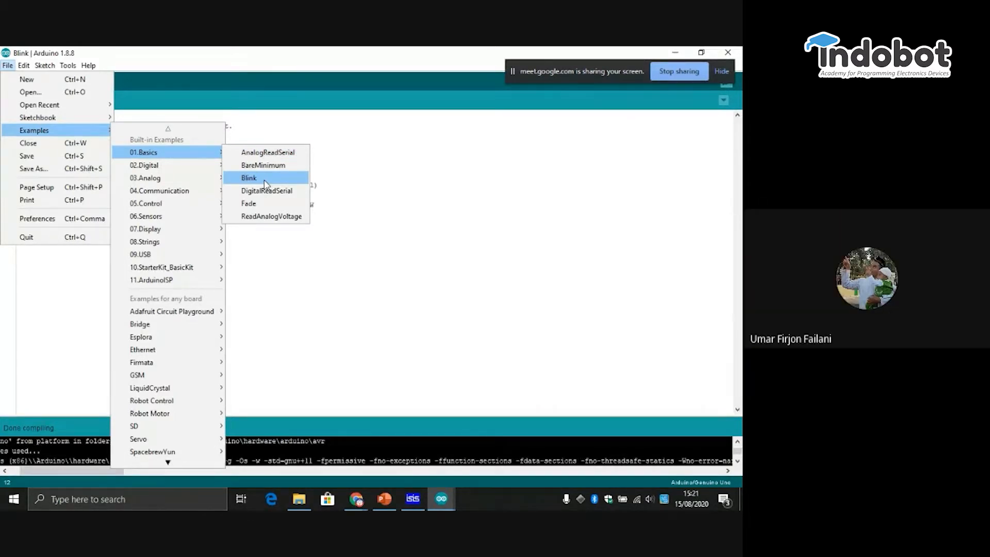
left_click(419, 369)
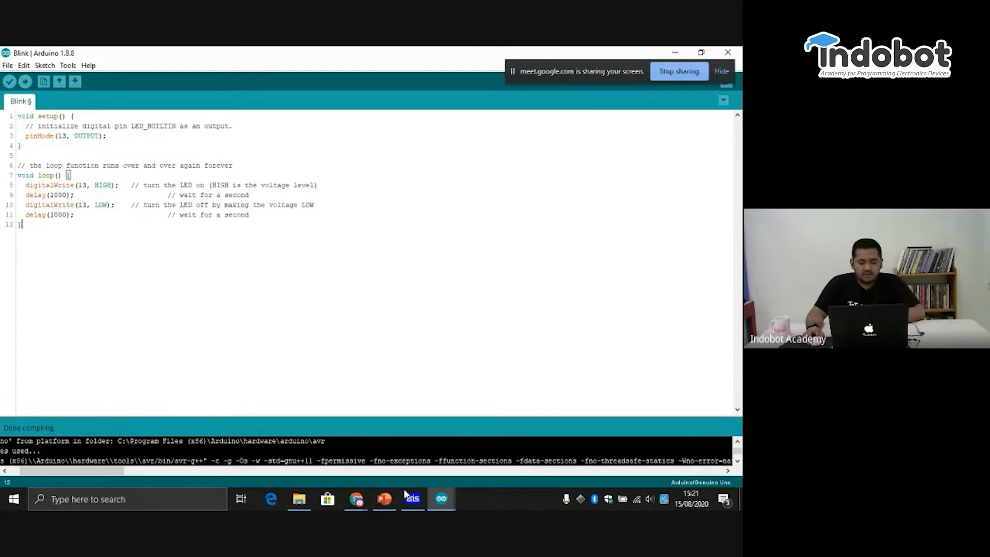
- Switch to ISIS, list the available terminals with GROUND picked and examine the ground symbol beside the LED up close
left_click(413, 499)
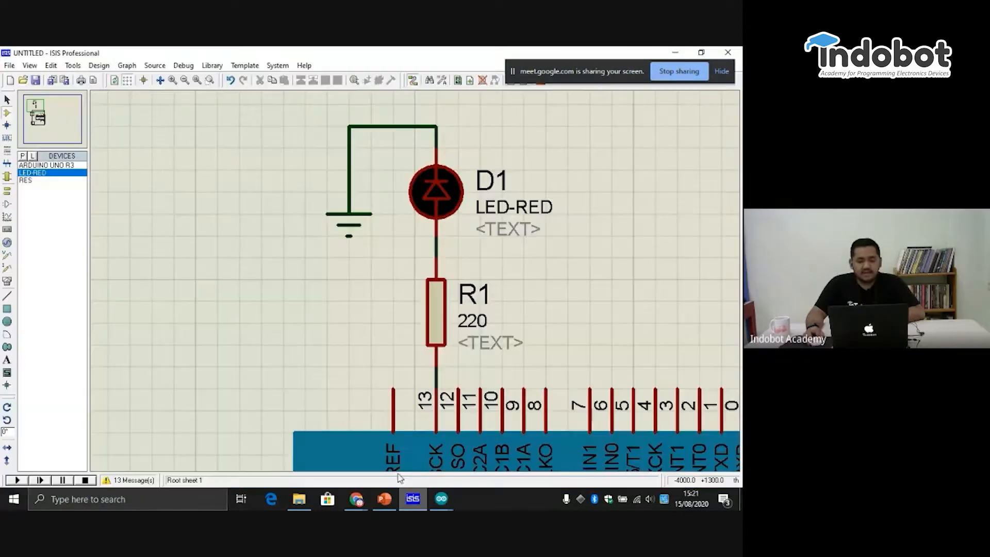
left_click(7, 194)
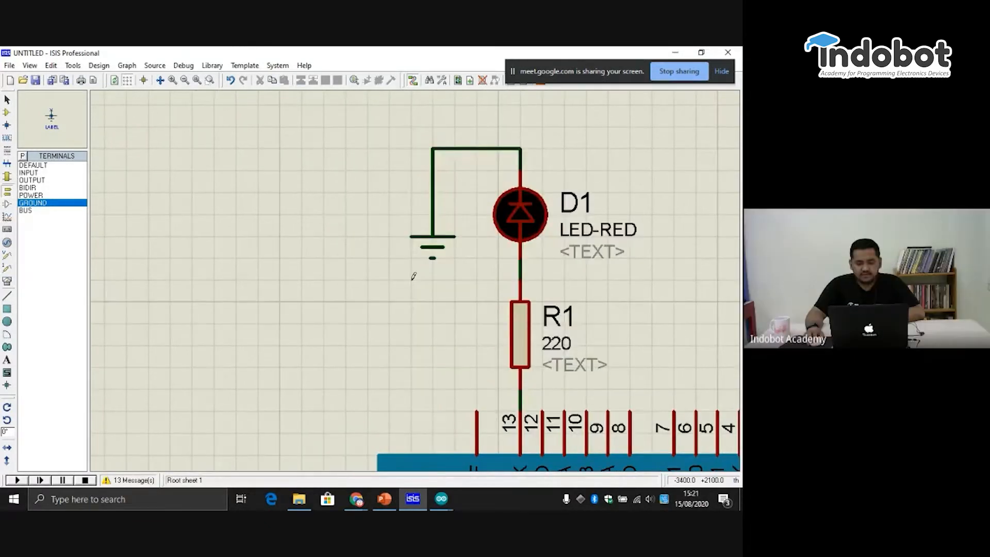
scroll(413, 277, "up", 1)
scroll(418, 276, "up", 3)
scroll(417, 276, "down", 1)
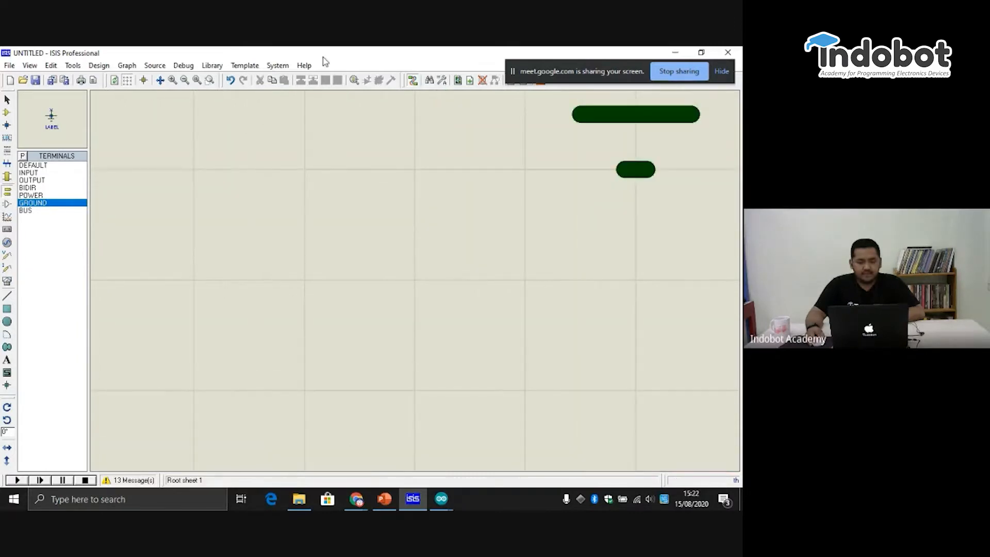
- Examine the complete LED, resistor and ground circuit together with the Arduino's digital pins
left_click(184, 79)
left_click(184, 79)
left_click(184, 79)
left_click(184, 78)
left_click(184, 79)
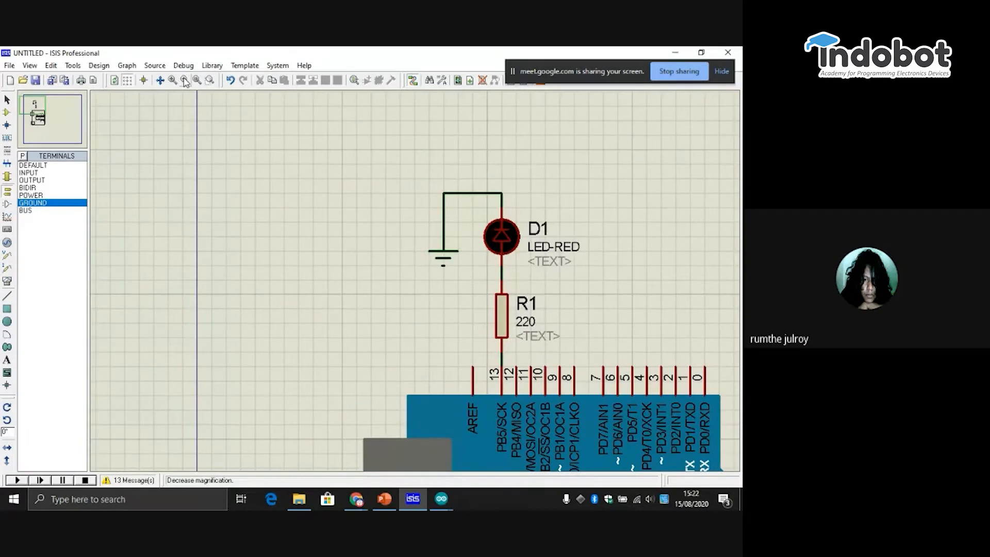
left_click(160, 80)
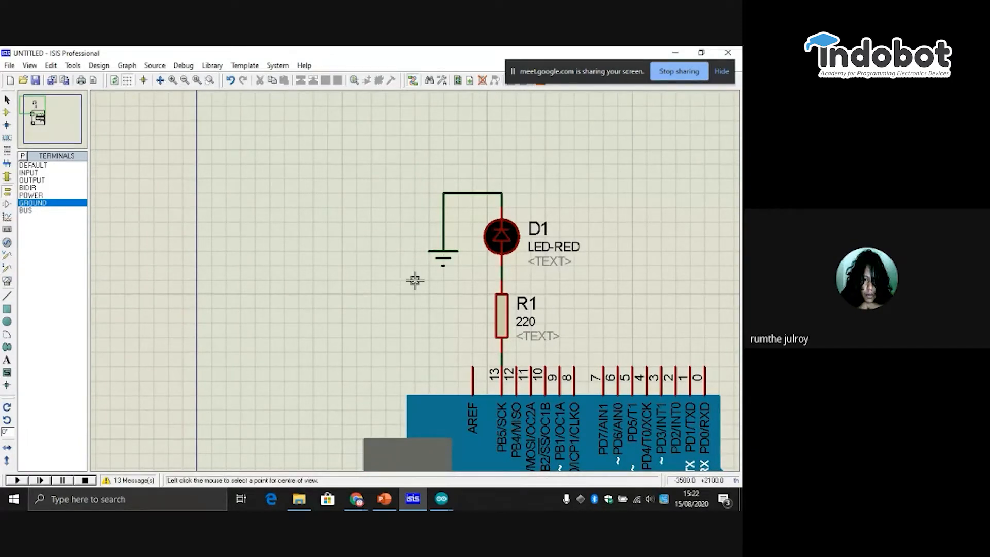
left_click(515, 381)
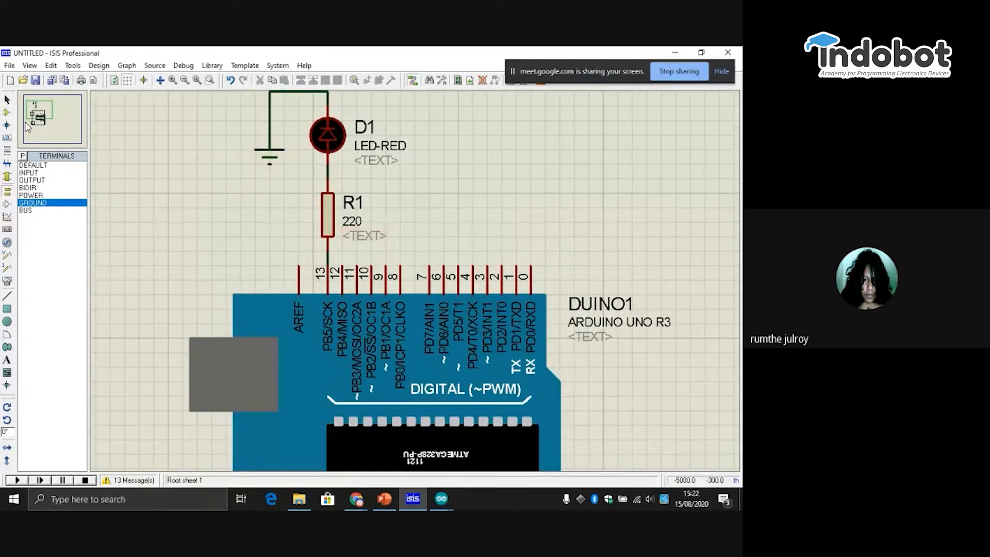
left_click(44, 101)
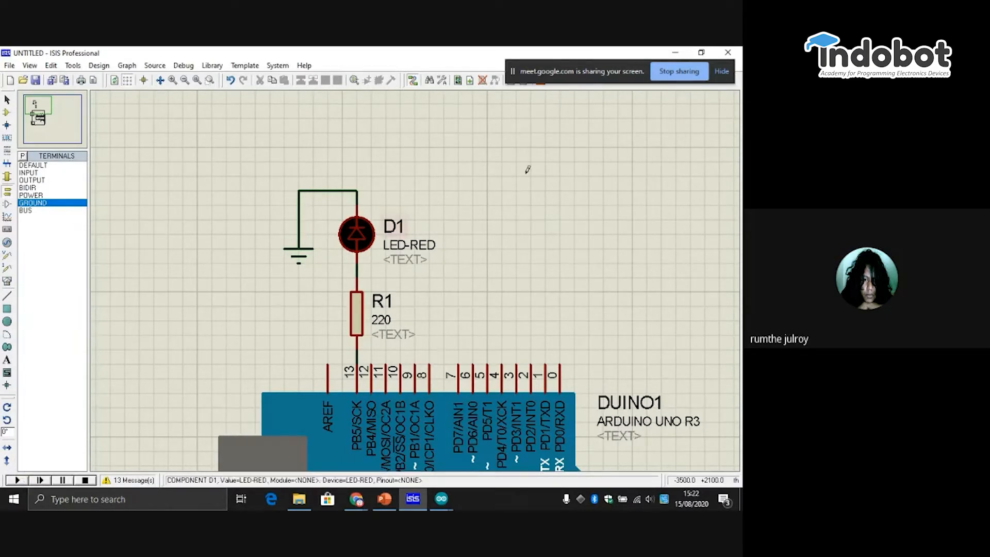
- Inspect the Blink.ino.hex path in the Arduino Uno R3's Program File property and leave its properties without changes
scroll(452, 270, "down", 2)
double_click(431, 401)
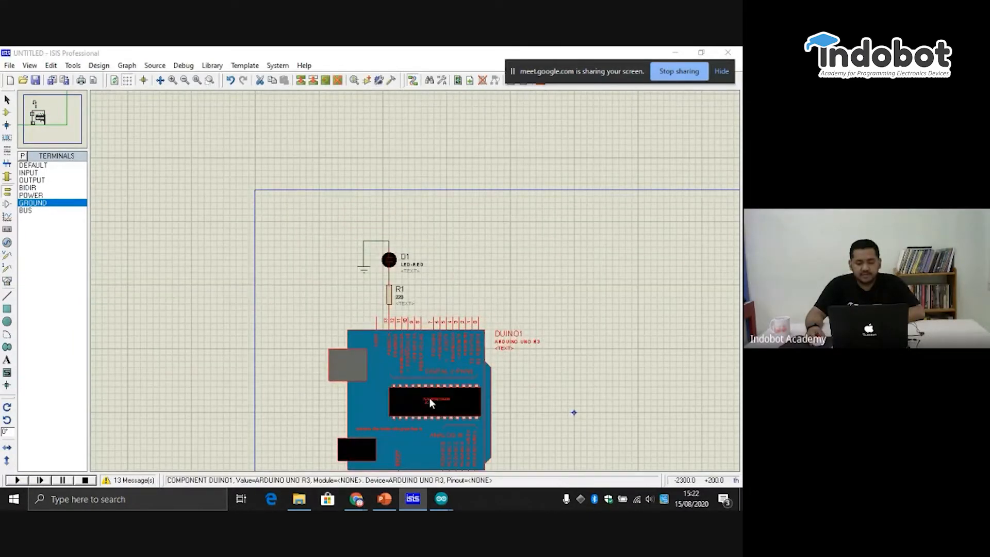
left_click_drag(325, 160, 384, 161)
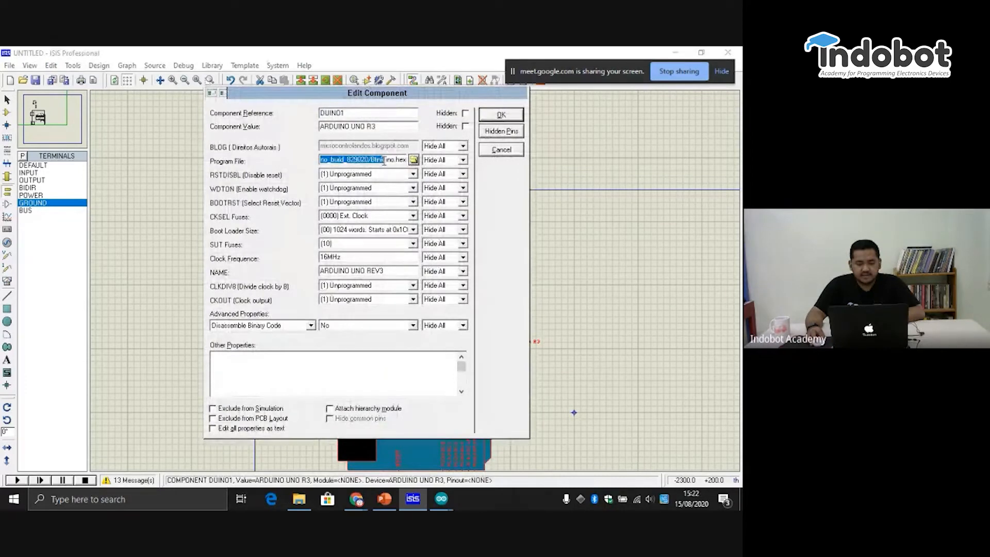
left_click(378, 160)
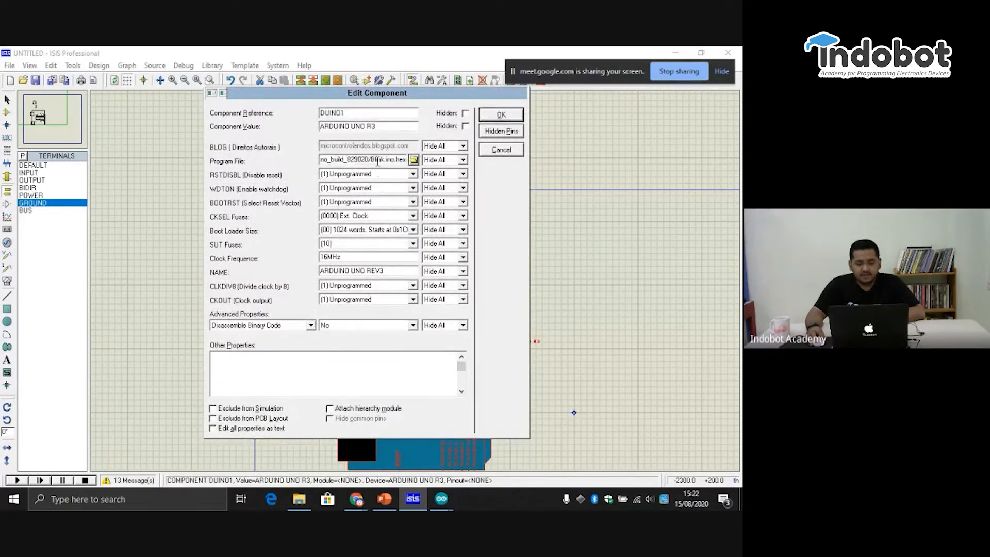
left_click_drag(406, 160, 282, 156)
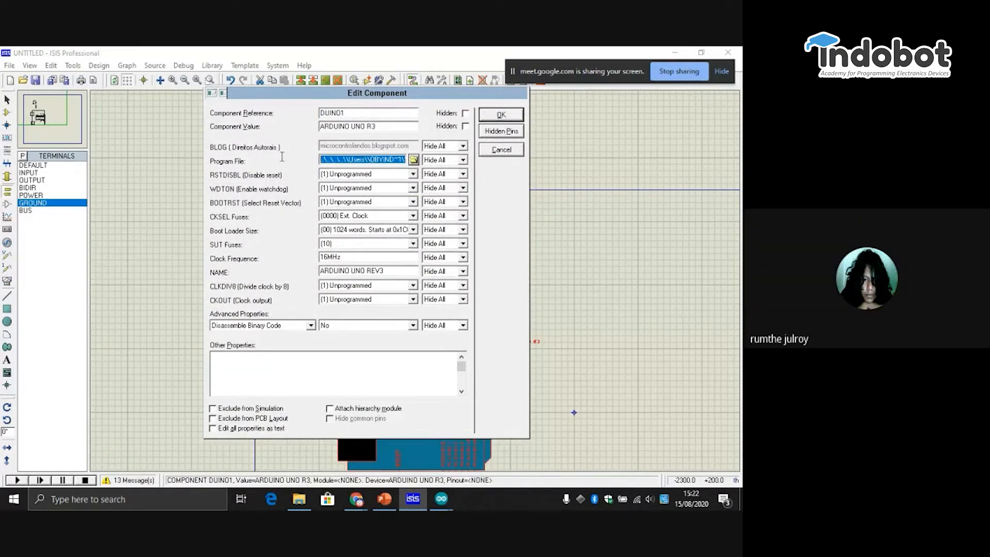
left_click(335, 161)
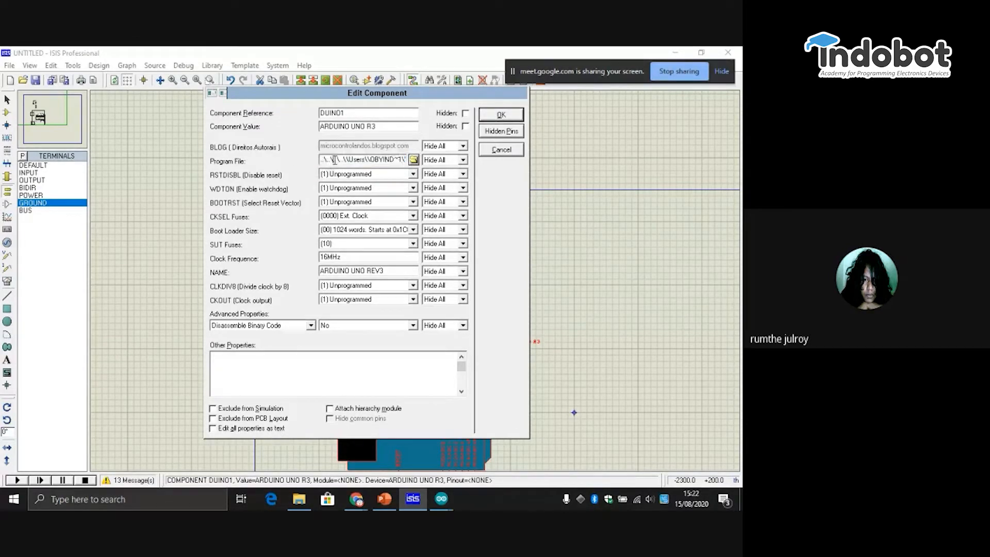
left_click(516, 152)
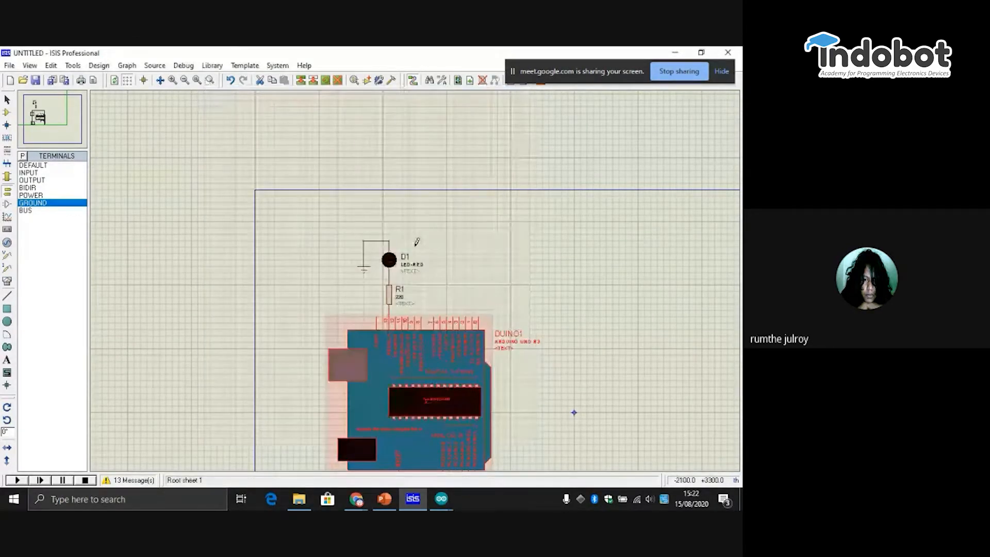
- Switch to the Blink sketch in the Arduino IDE and locate the built-in Blink example under 01.Basics
left_click(441, 500)
mouse_move(389, 440)
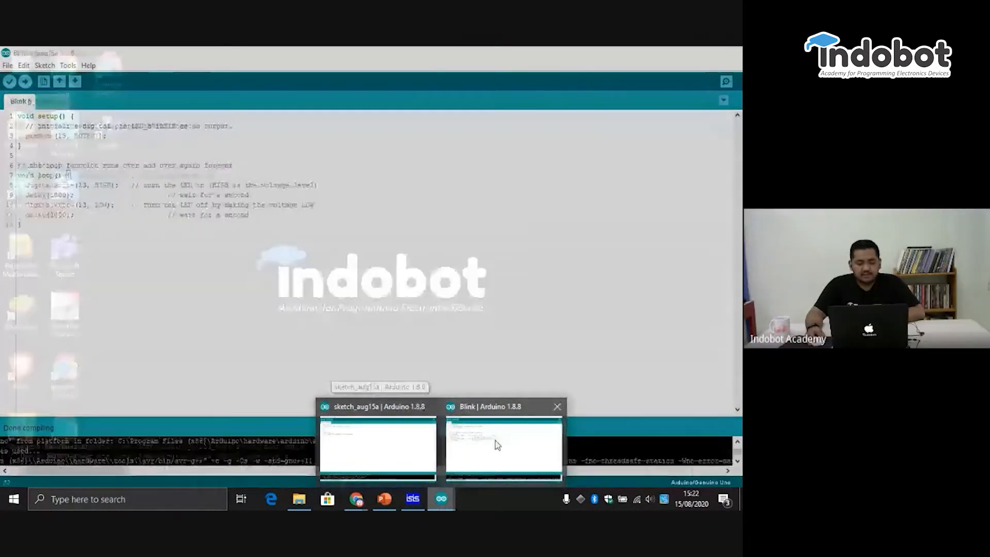
left_click(496, 443)
left_click(6, 65)
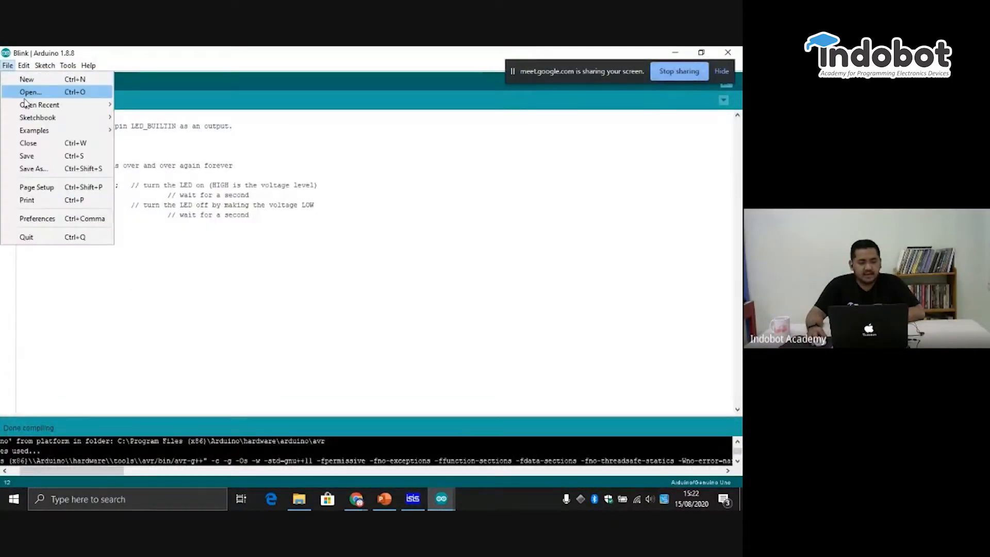
mouse_move(50, 134)
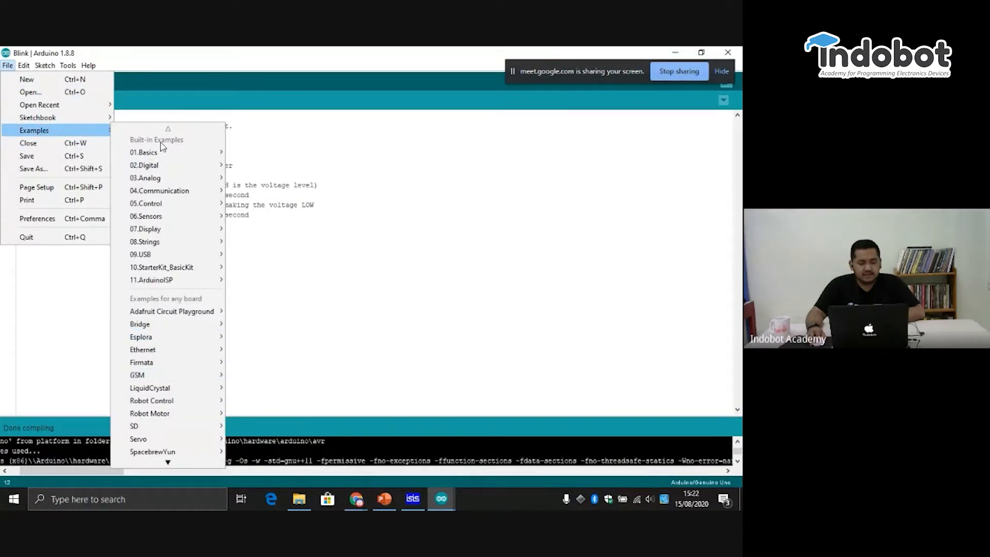
mouse_move(161, 153)
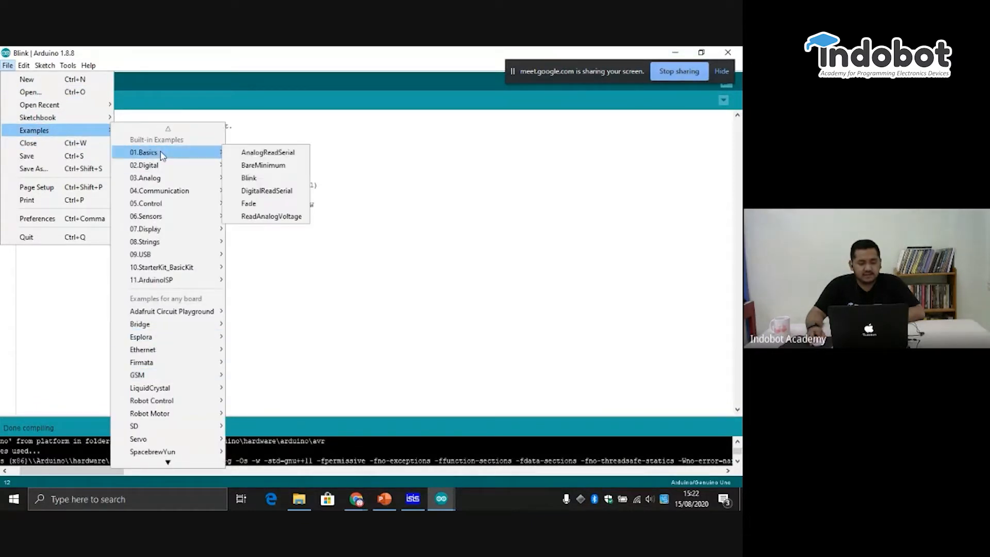
left_click(250, 179)
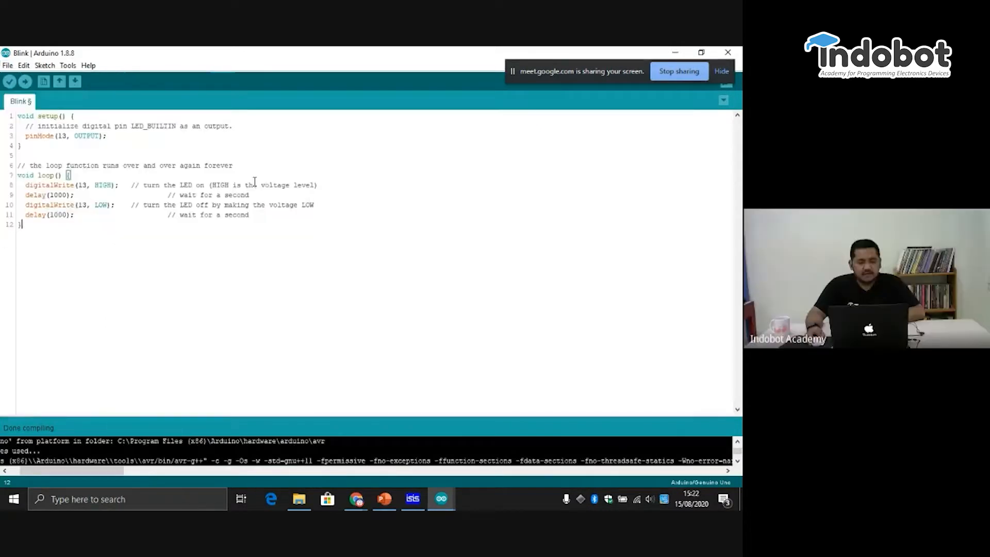
- Compile the Blink sketch and review pin 13 in its pinMode and digitalWrite lines along with the delay lines
left_click(9, 82)
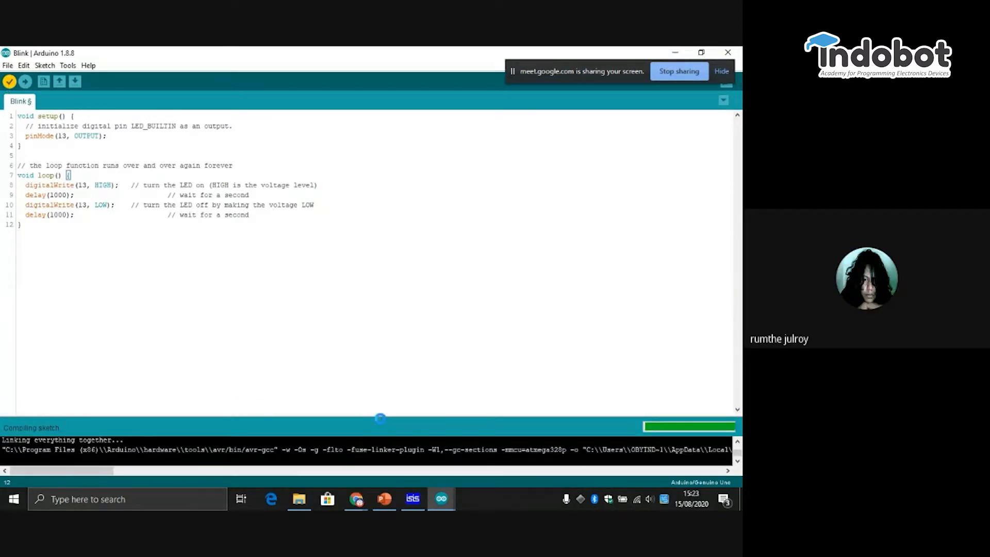
mouse_move(385, 407)
left_mouse_down()
mouse_move(394, 319)
mouse_move(323, 437)
left_mouse_up()
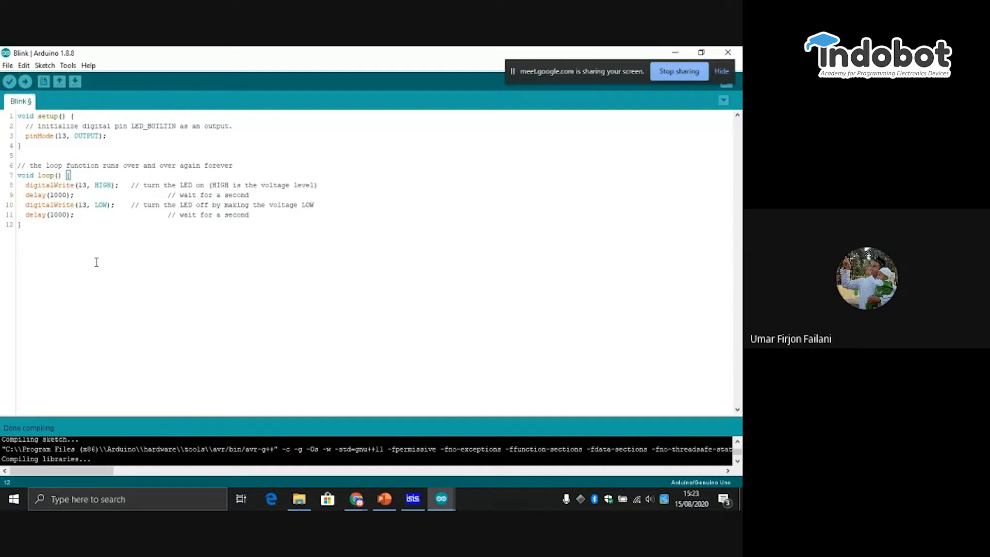
left_click(55, 145)
left_click_drag(66, 136, 59, 136)
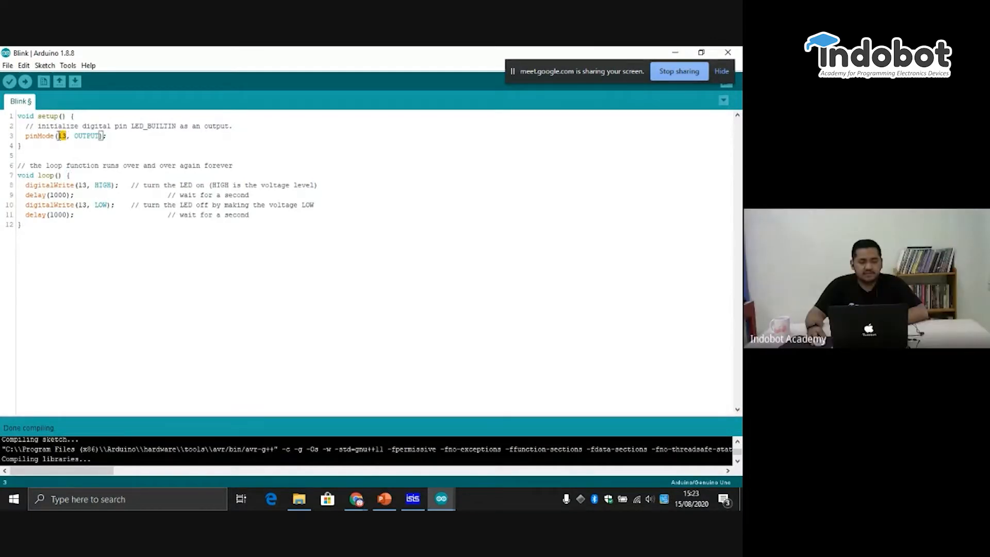
left_click_drag(87, 185, 78, 186)
left_click(104, 205)
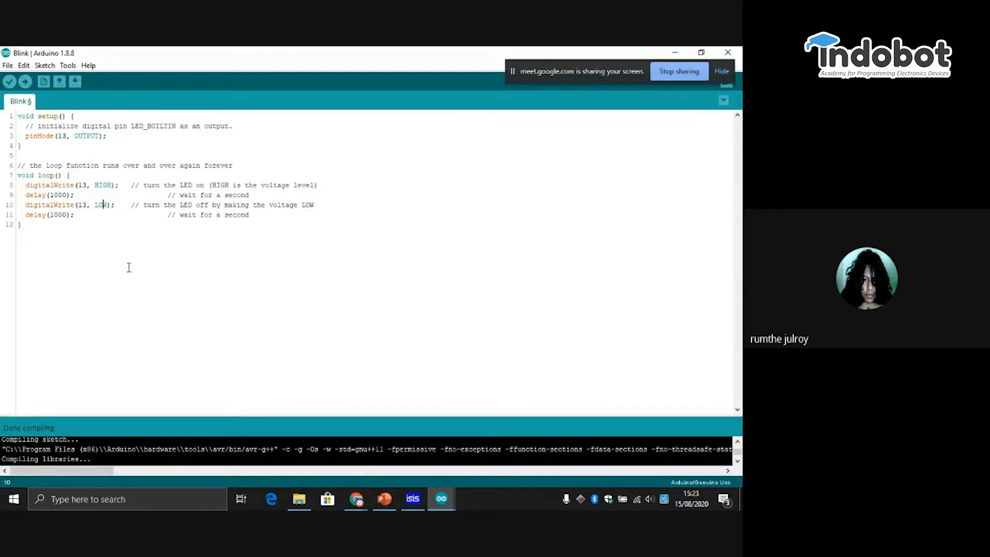
left_click(122, 252)
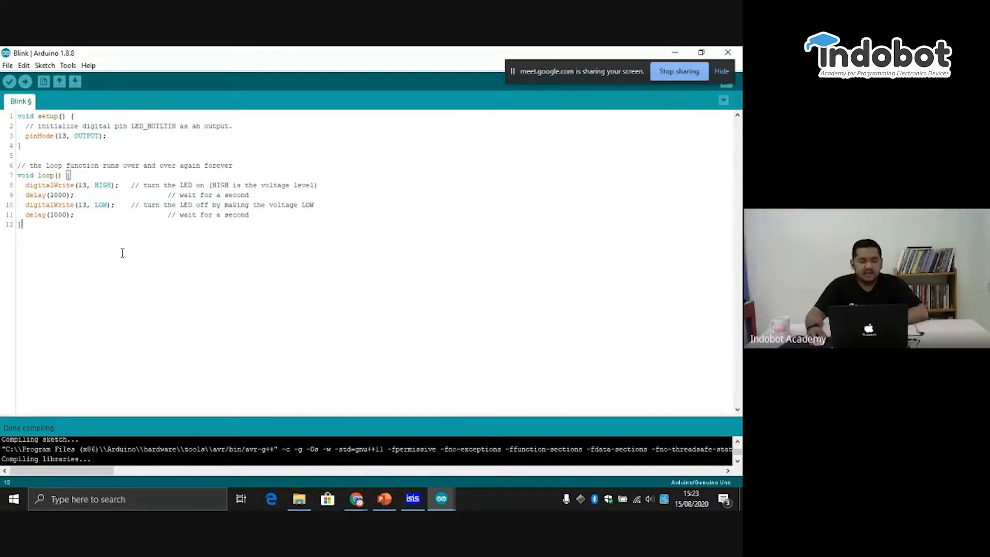
left_click(84, 218)
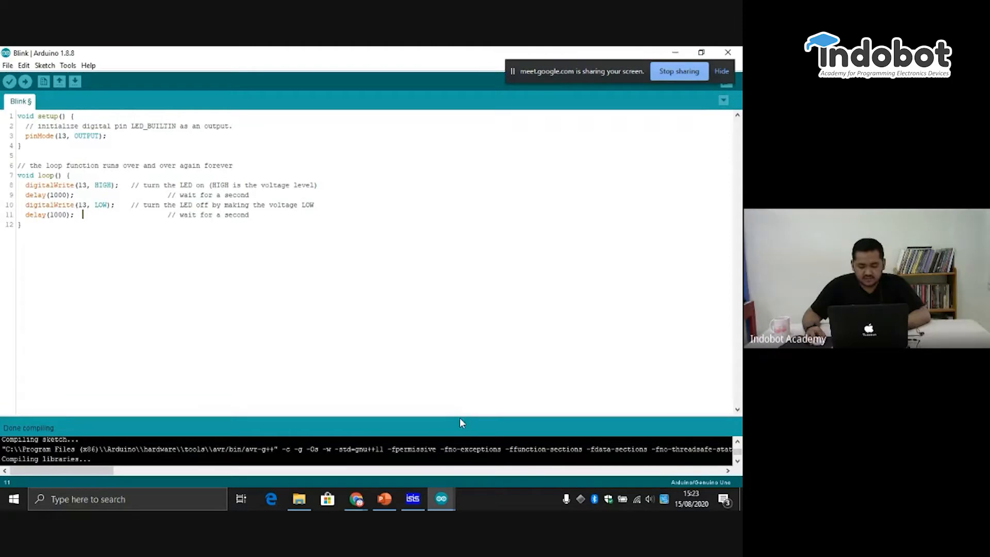
- Enlarge the compile output area and select the full path of Blink.ino.hex in the output
left_click_drag(461, 418, 477, 372)
left_click_drag(479, 331, 479, 274)
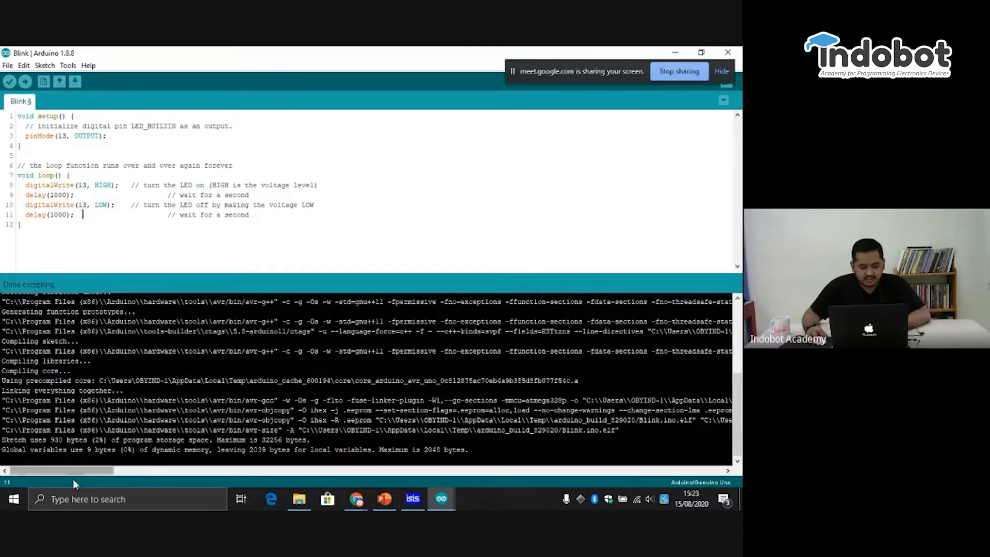
left_click_drag(70, 472, 144, 474)
left_click_drag(171, 420, 337, 422)
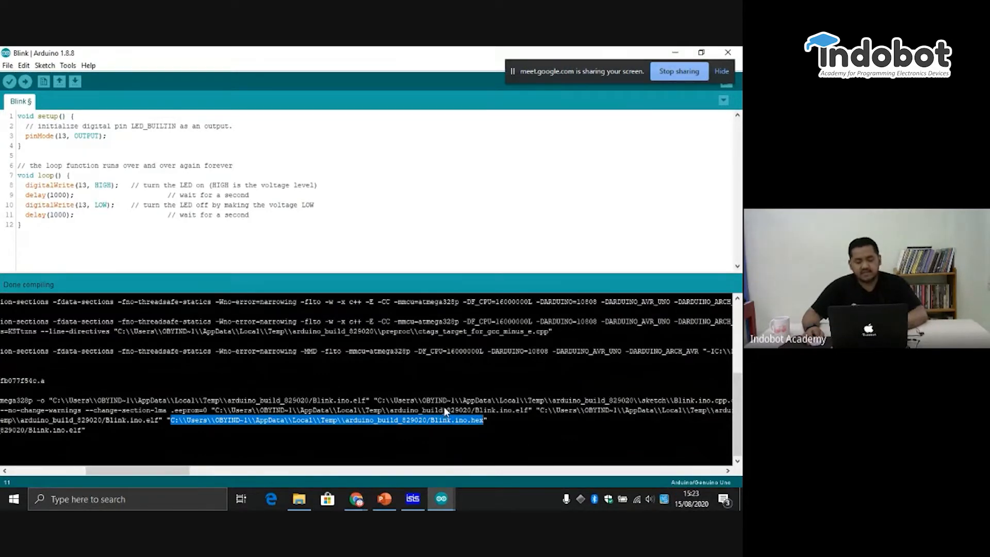
- Switch to ISIS, check the Blink.ino.hex path in the Arduino Uno R3's Program File property and examine the LED circuit up close
left_click(418, 499)
double_click(397, 390)
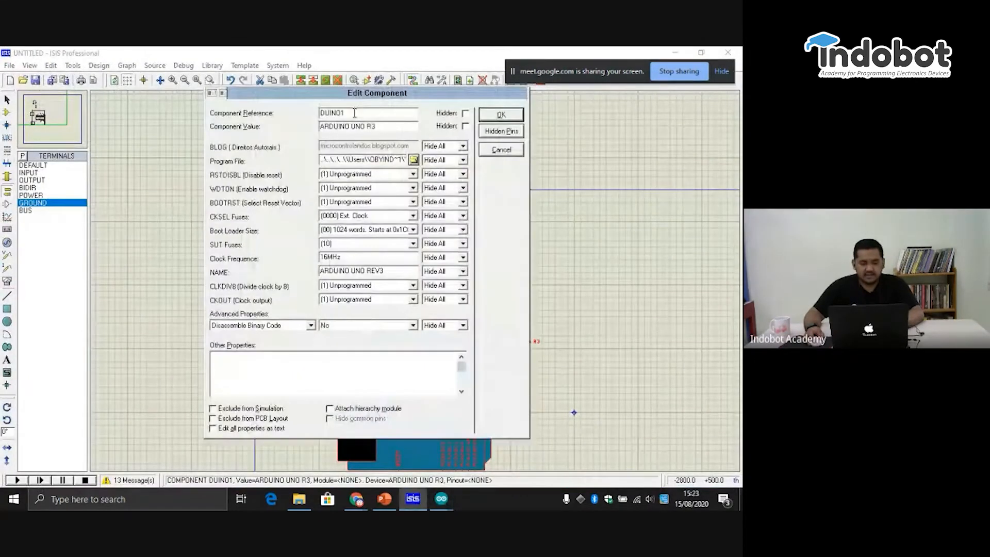
double_click(354, 160)
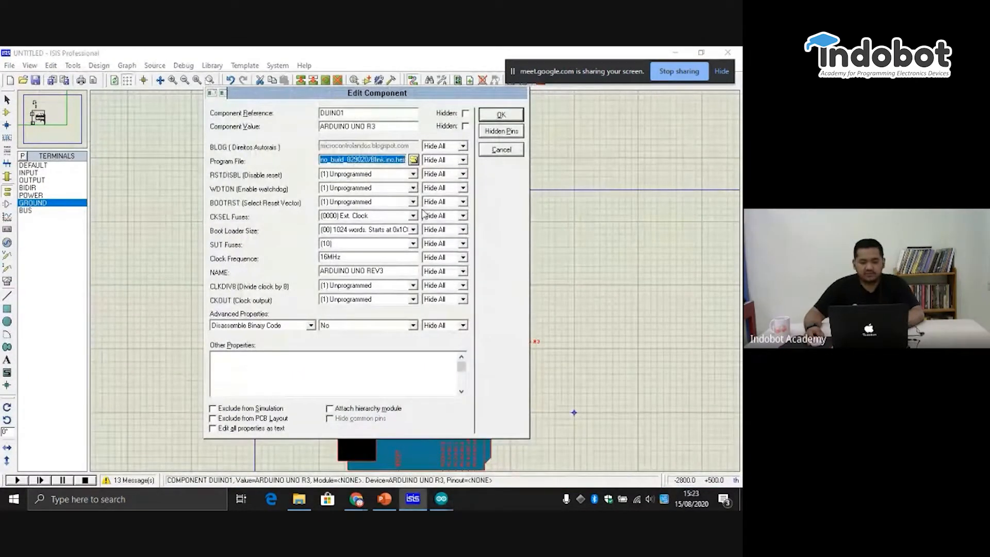
left_click(345, 161)
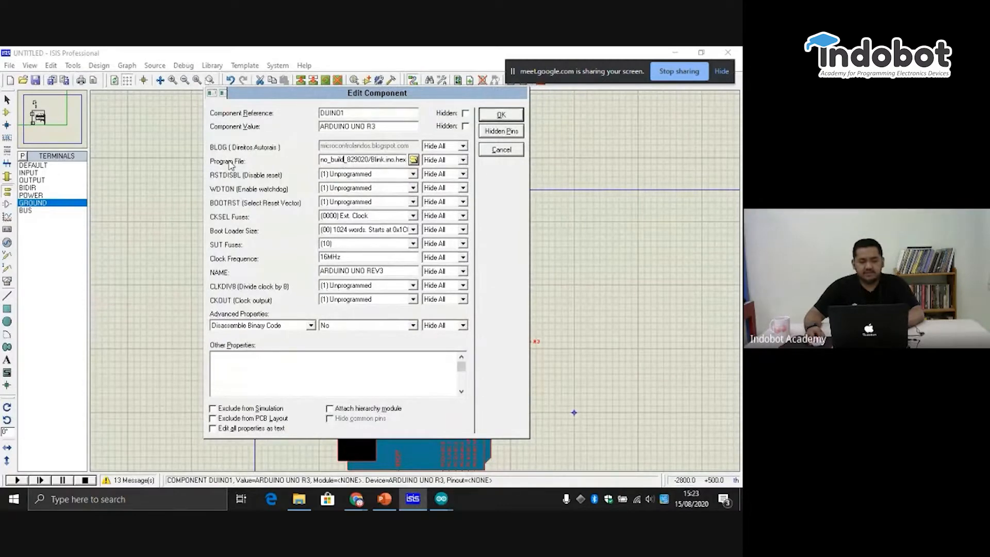
left_click(501, 115)
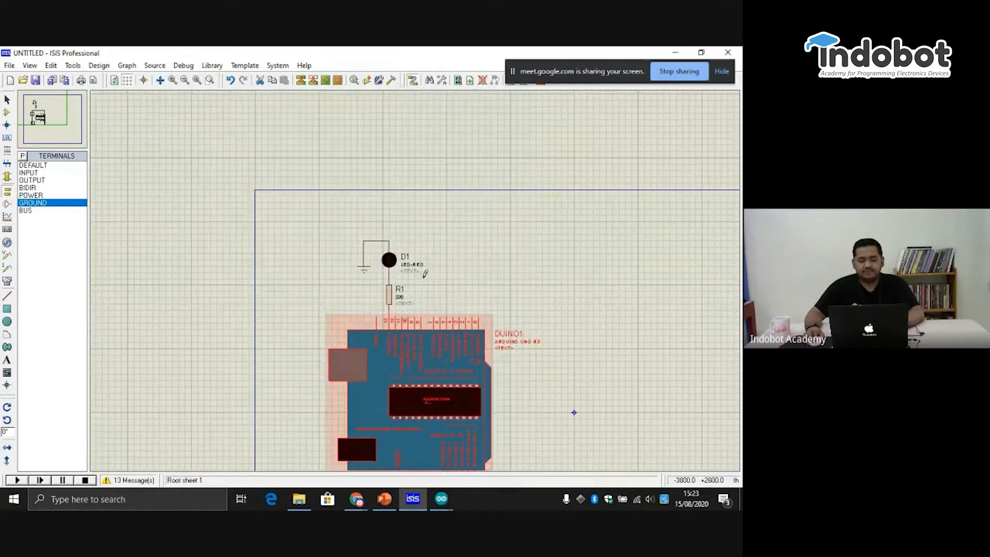
scroll(425, 274, "up", 1)
scroll(446, 304, "down", 1)
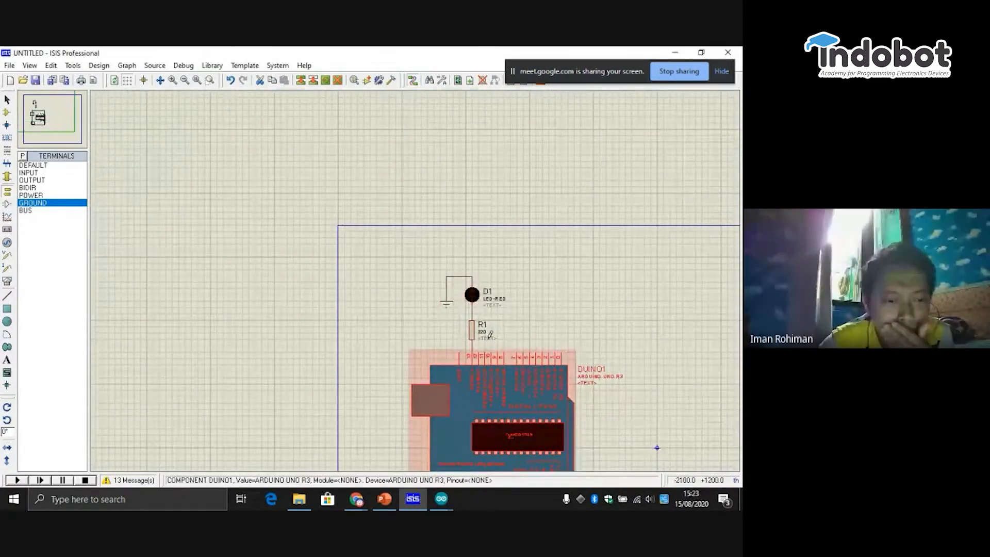
scroll(417, 293, "up", 3)
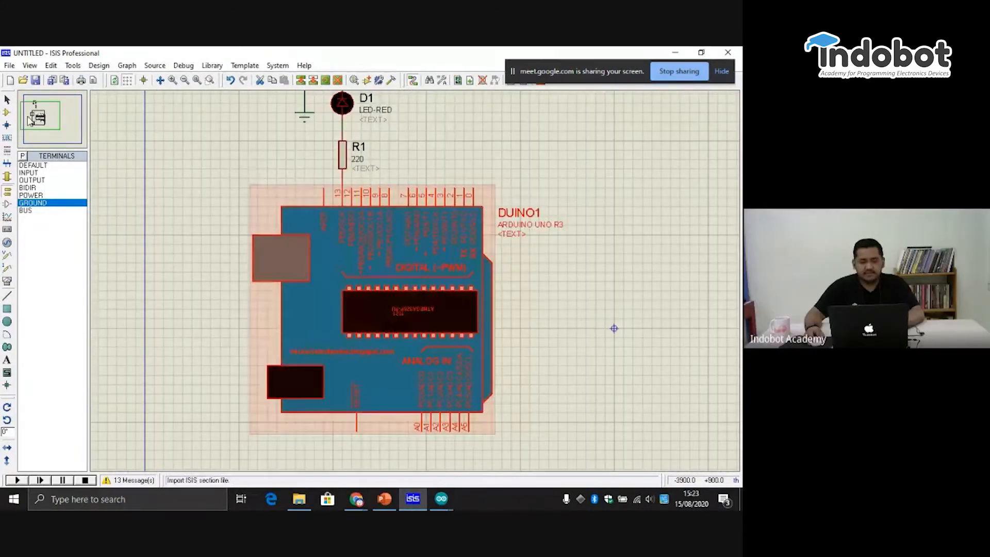
left_click_drag(614, 328, 697, 404)
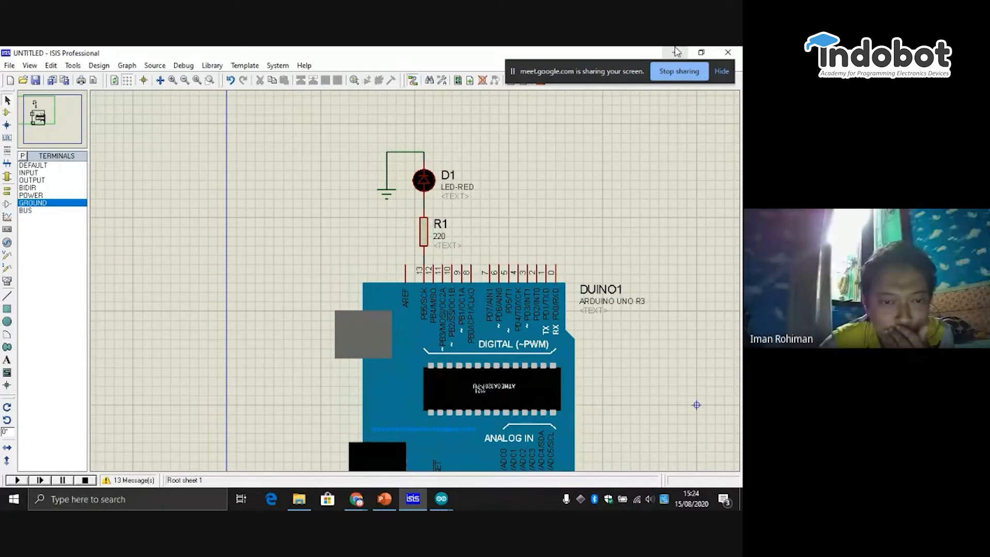
- Switch back to the Blink sketch in the Arduino IDE and shrink the compile output area to a few lines
mouse_move(442, 498)
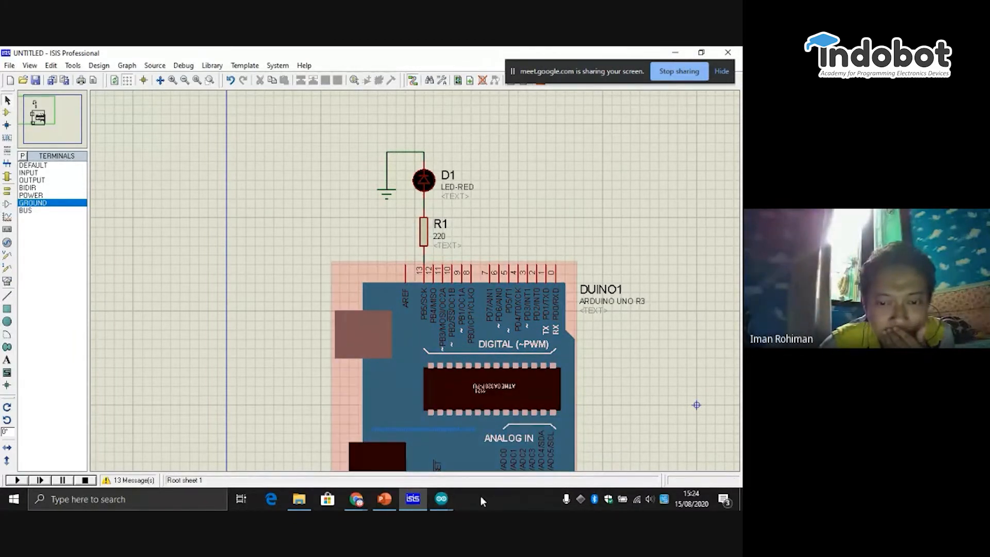
left_click(464, 462)
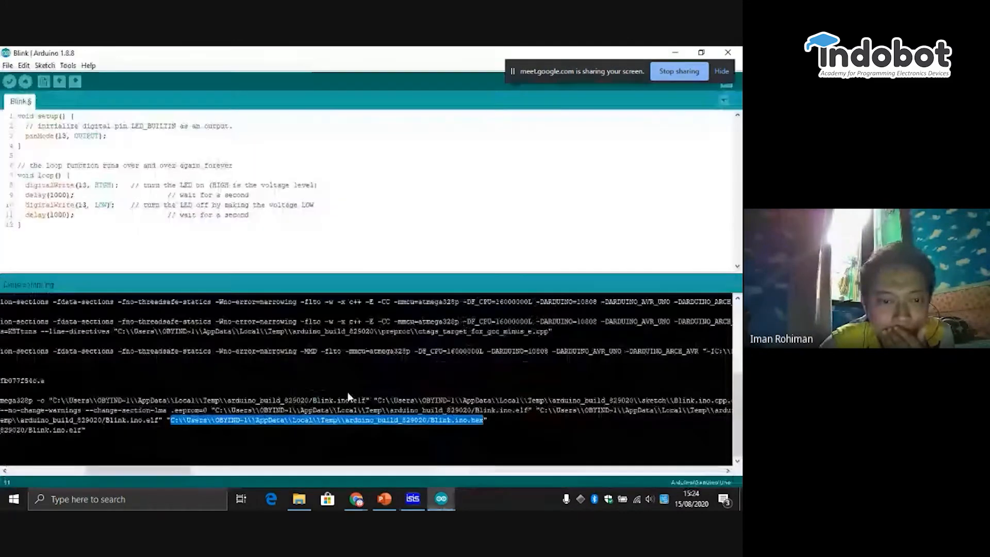
left_click_drag(178, 271, 208, 468)
left_click_drag(155, 417, 137, 459)
left_click_drag(150, 417, 154, 395)
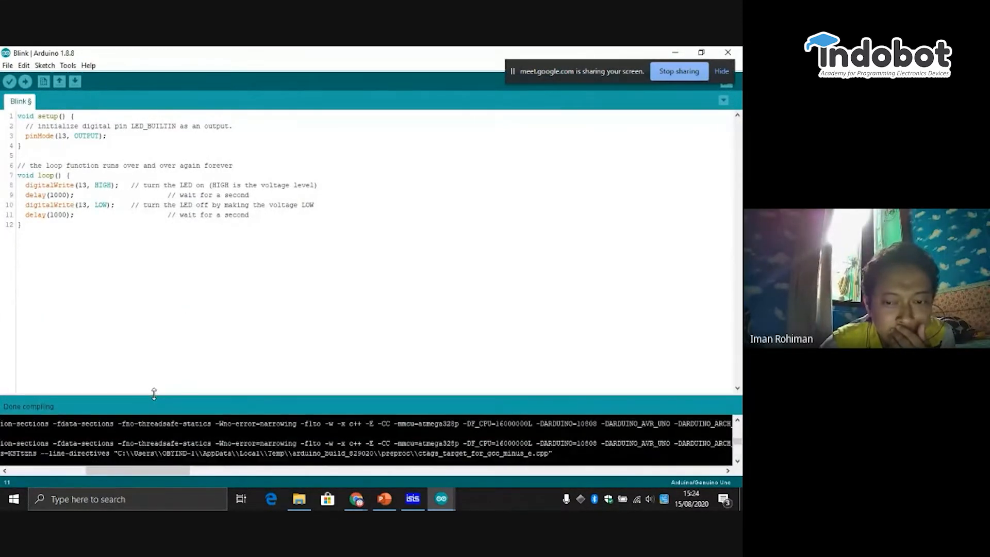
scroll(150, 432, "down", 3)
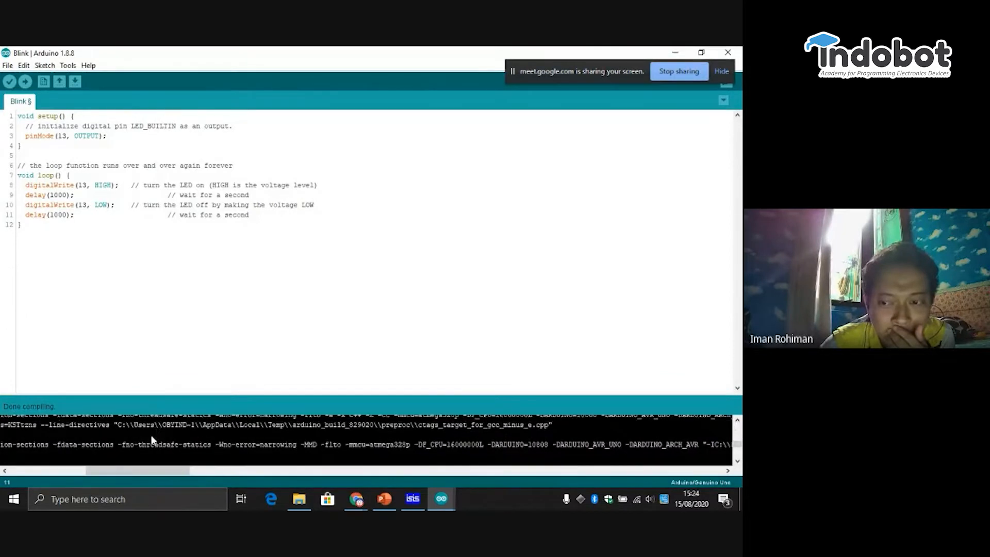
scroll(153, 434, "down", 1)
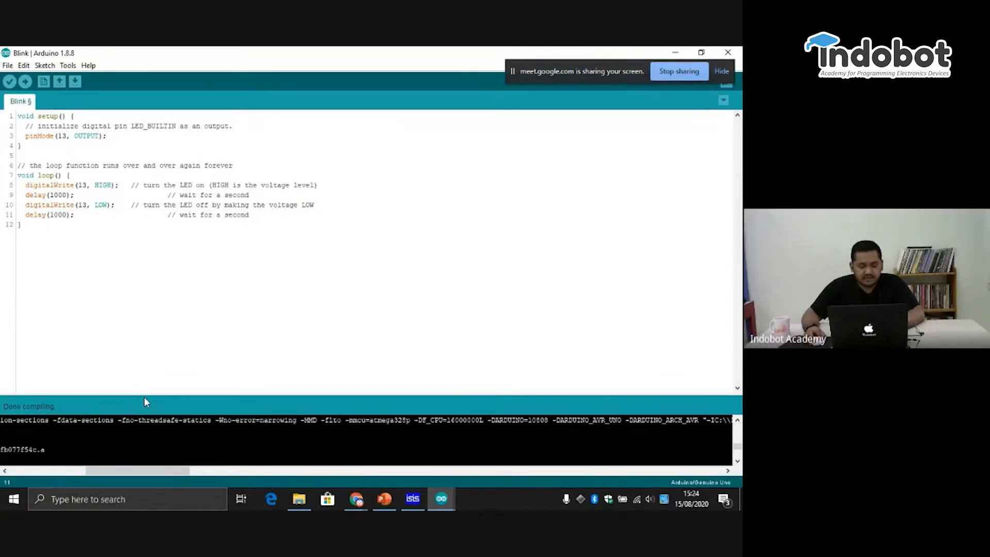
left_click_drag(144, 397, 116, 416)
- Review the verbose output options for compilation and upload in Preferences, accept them and recompile the Blink sketch
left_click(6, 66)
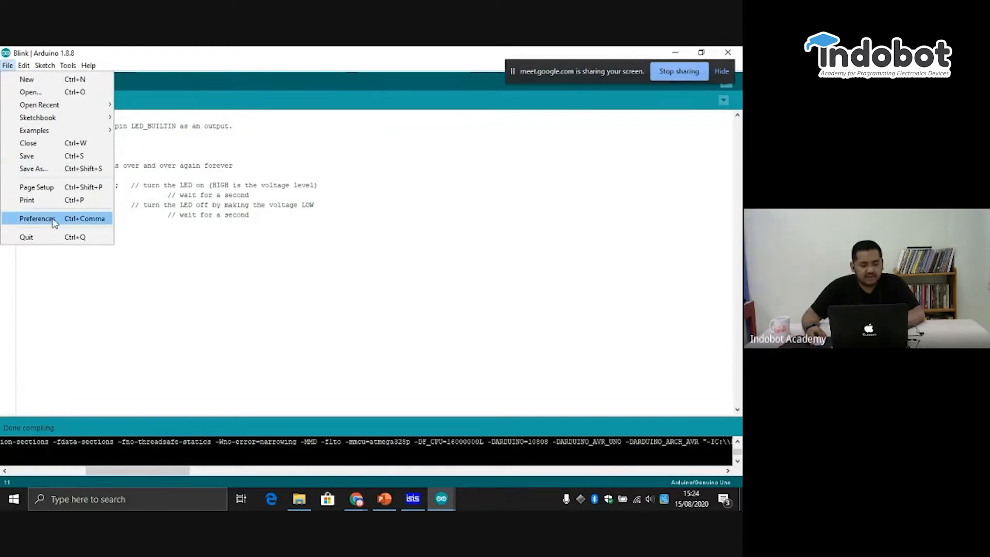
left_click(37, 219)
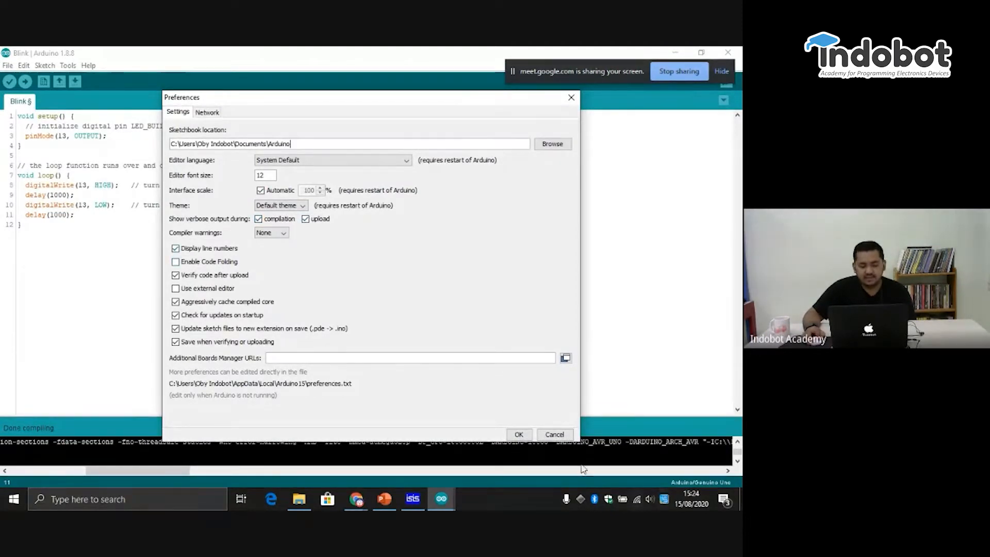
left_click(520, 434)
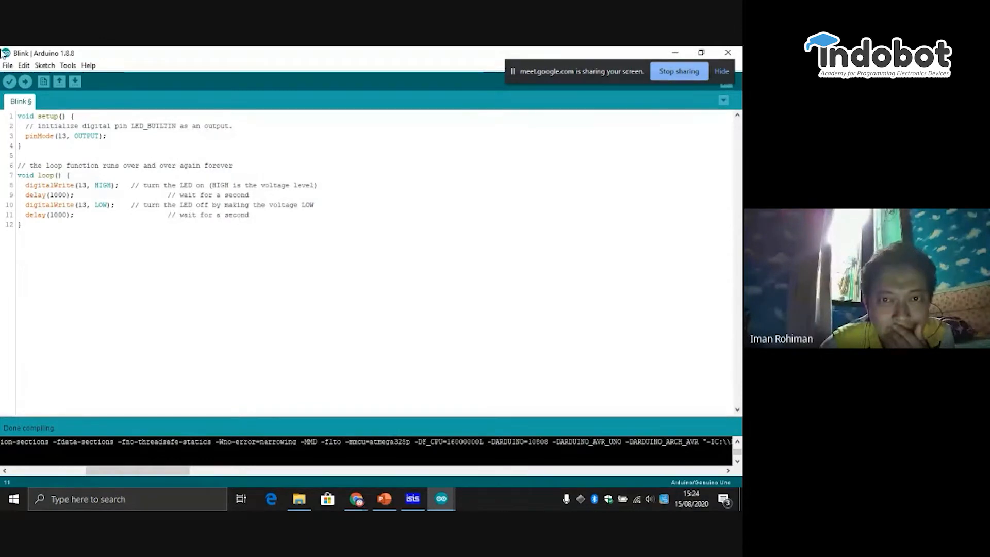
left_click(10, 83)
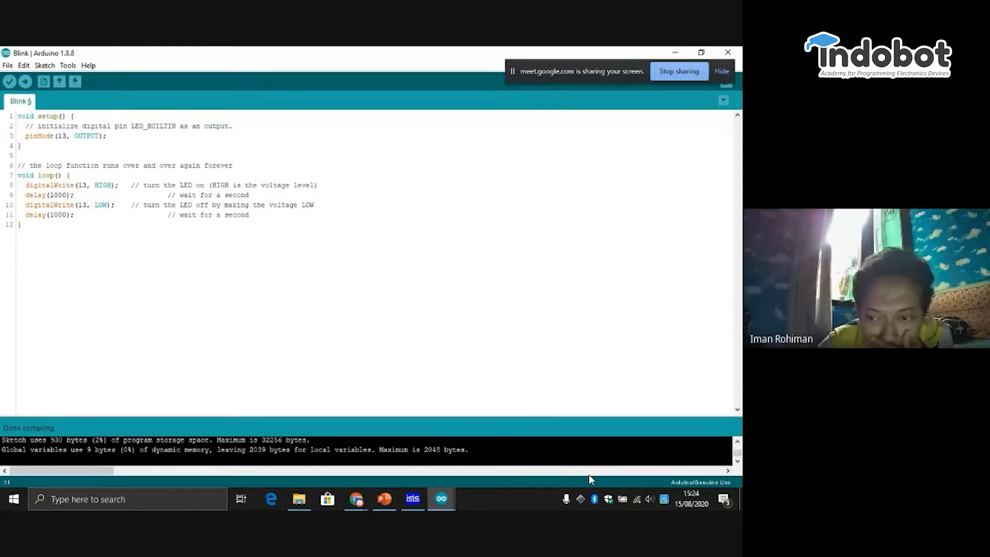
- Switch to ISIS, list the available terminals and pick GROUND
left_click(425, 498)
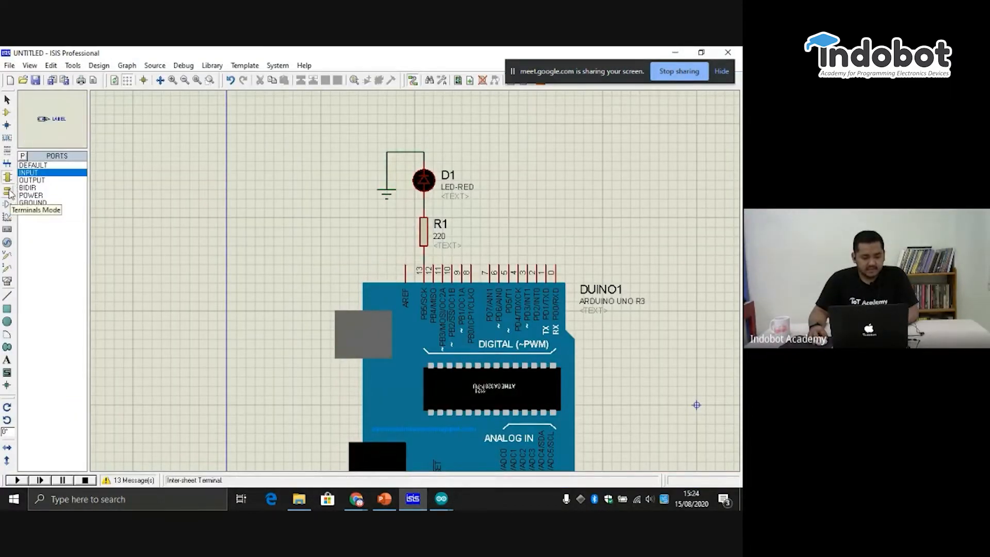
left_click(10, 191)
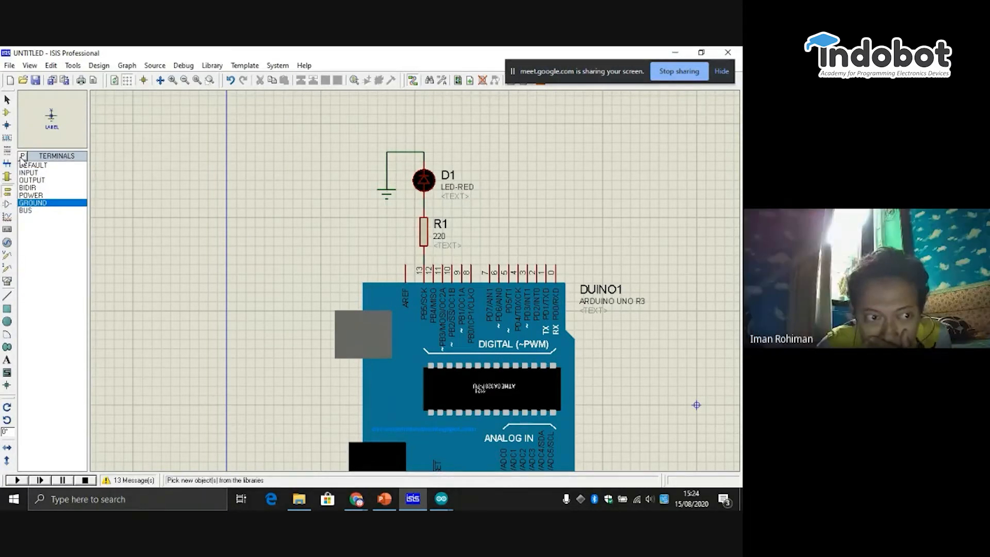
left_click(36, 165)
left_click(36, 188)
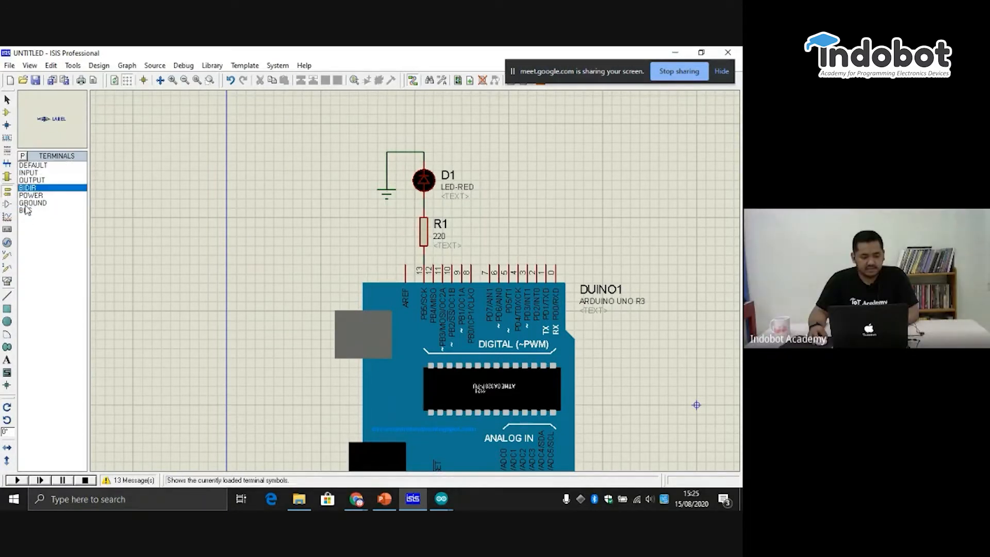
left_click(33, 202)
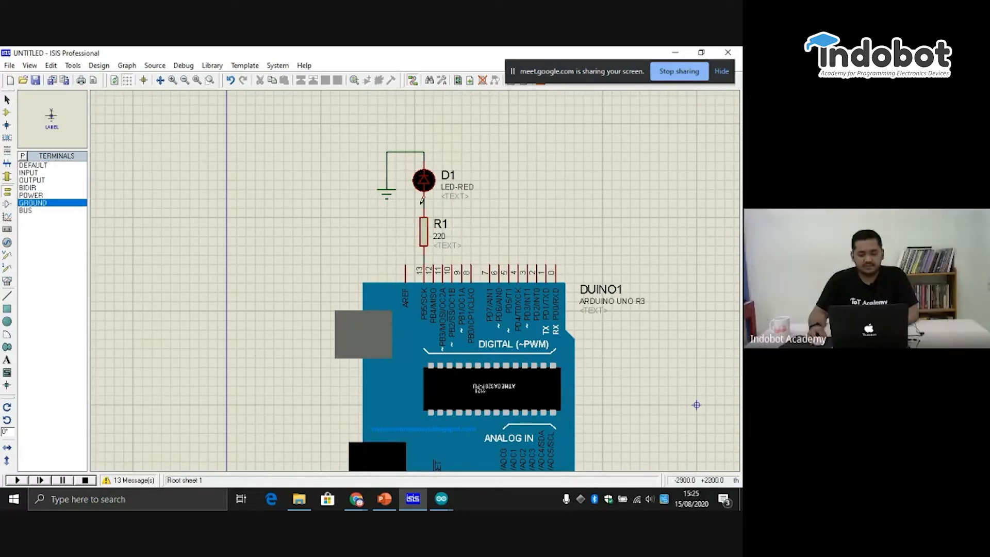
- Place a second ground terminal beside the LED's existing ground, try a wire from it and delete the extra terminal
left_click(348, 218)
left_click_drag(355, 221, 364, 193)
left_click(359, 186)
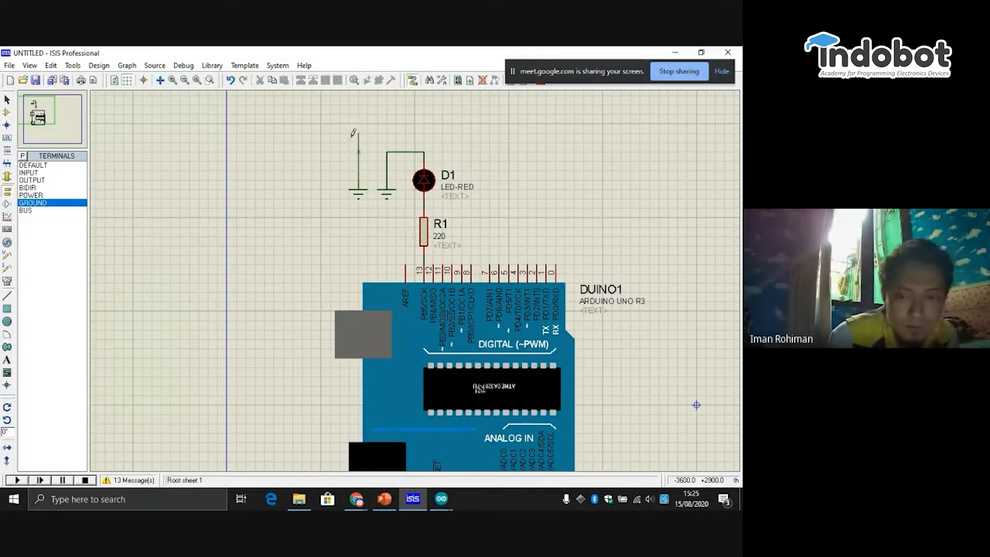
key("Escape")
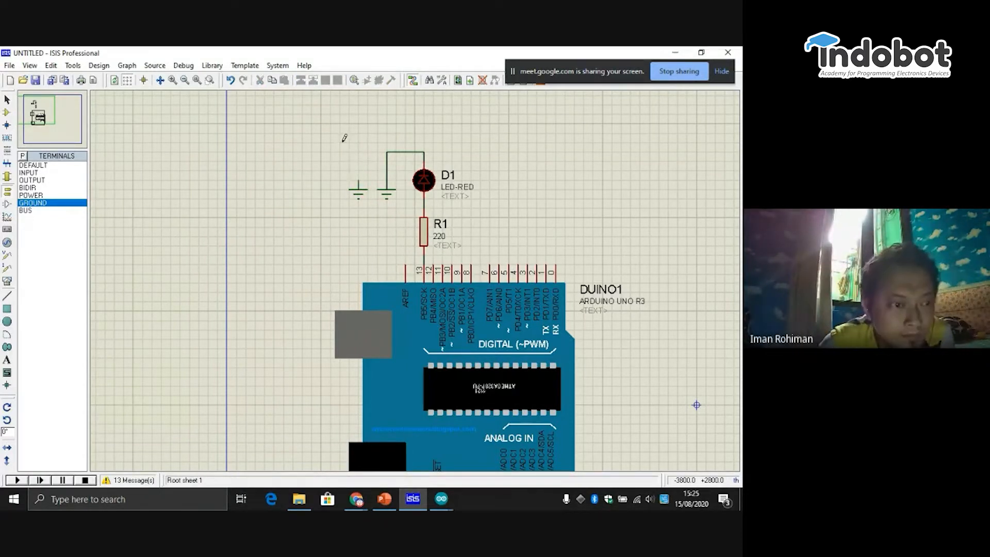
right_click(373, 193)
left_click(407, 224)
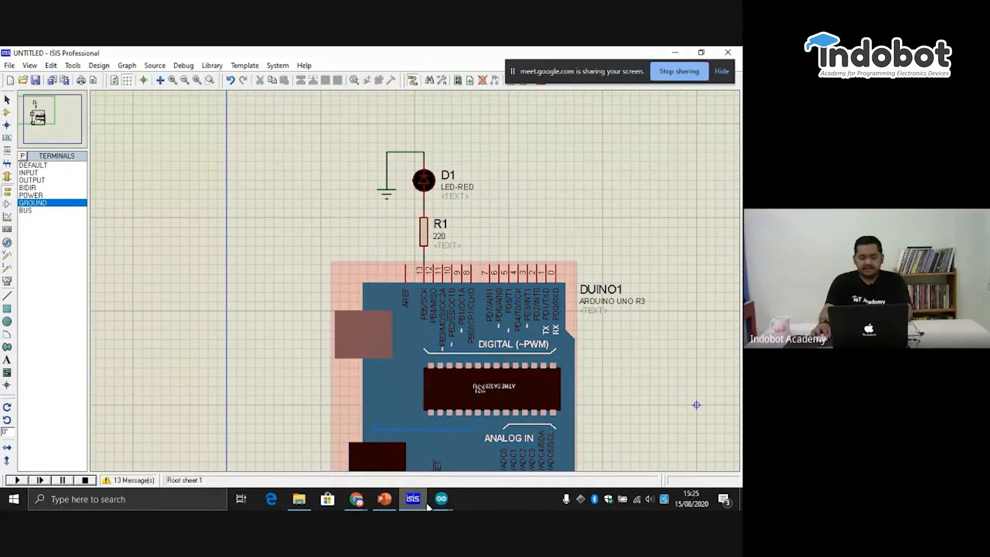
- Bring up the open Chrome windows to return to the Google Meet call
left_click(346, 507)
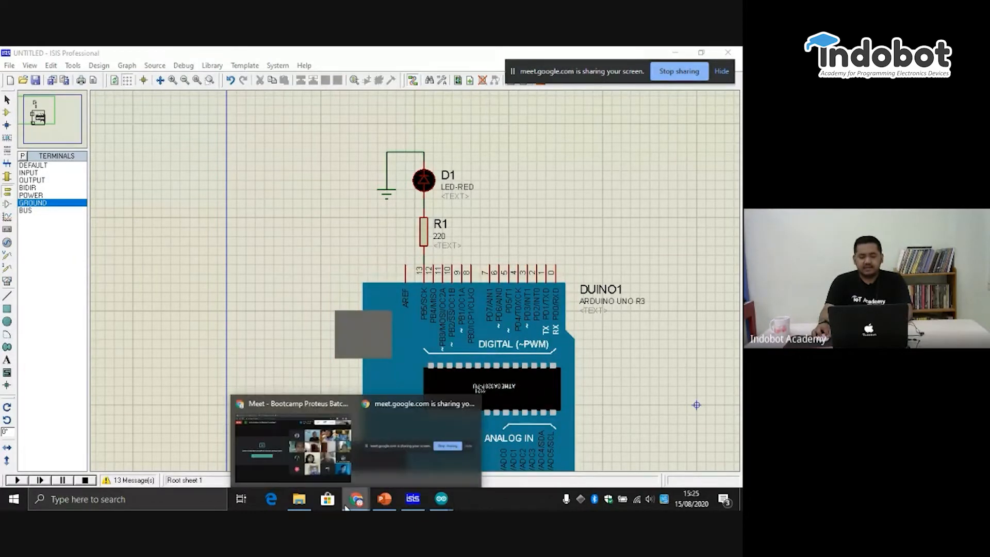
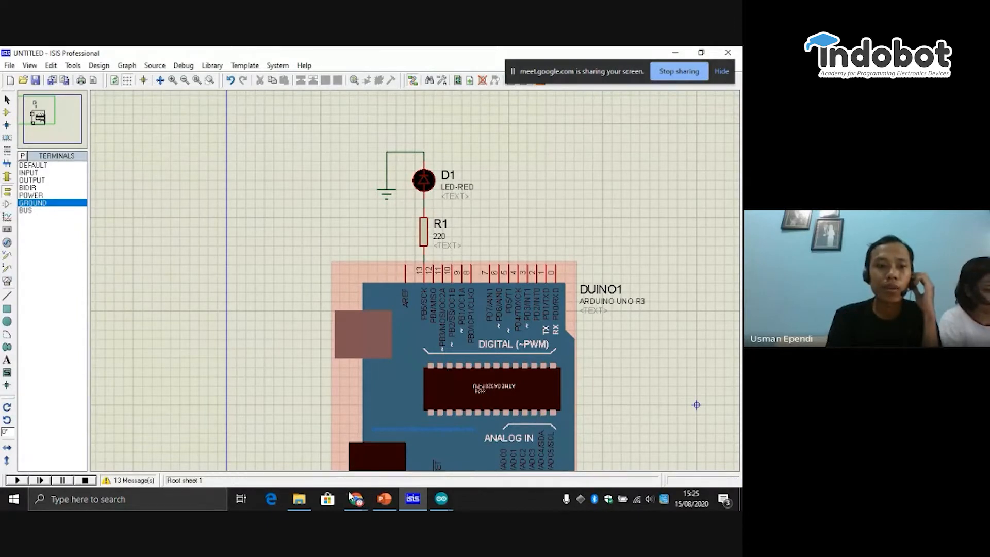
- Switch to the Arduino IDE's Blink sketch and review its setup and loop code for pin 13
left_click(443, 500)
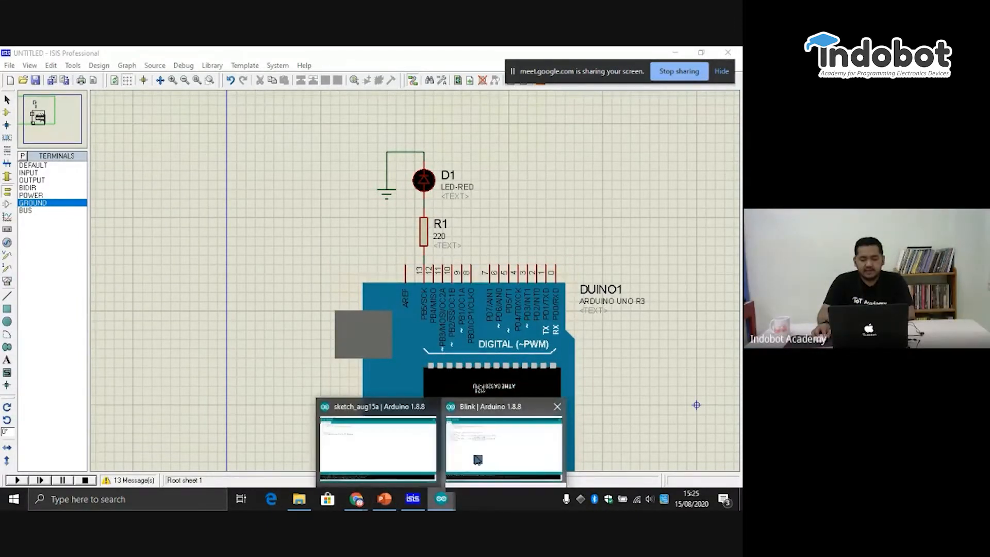
left_click(374, 442)
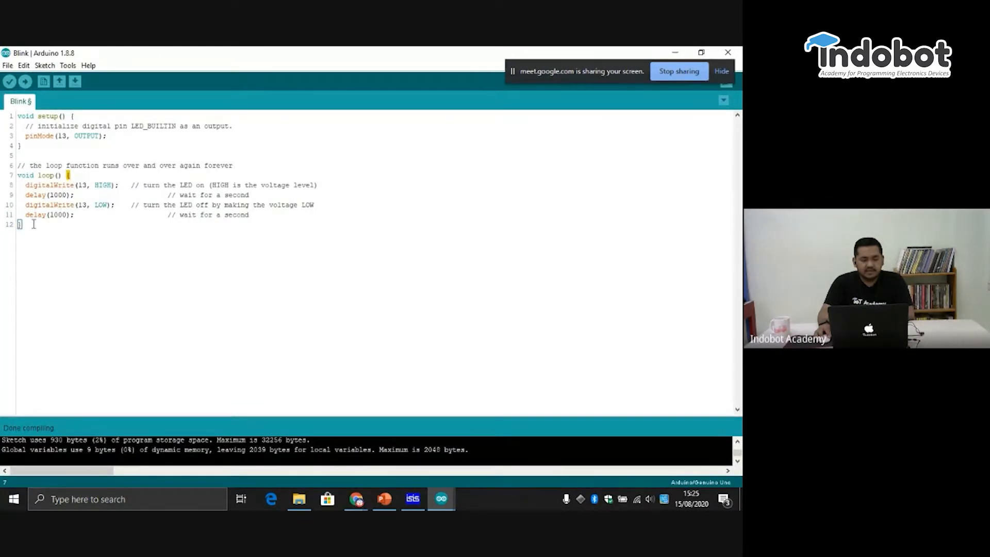
left_click(29, 149)
left_click(78, 136)
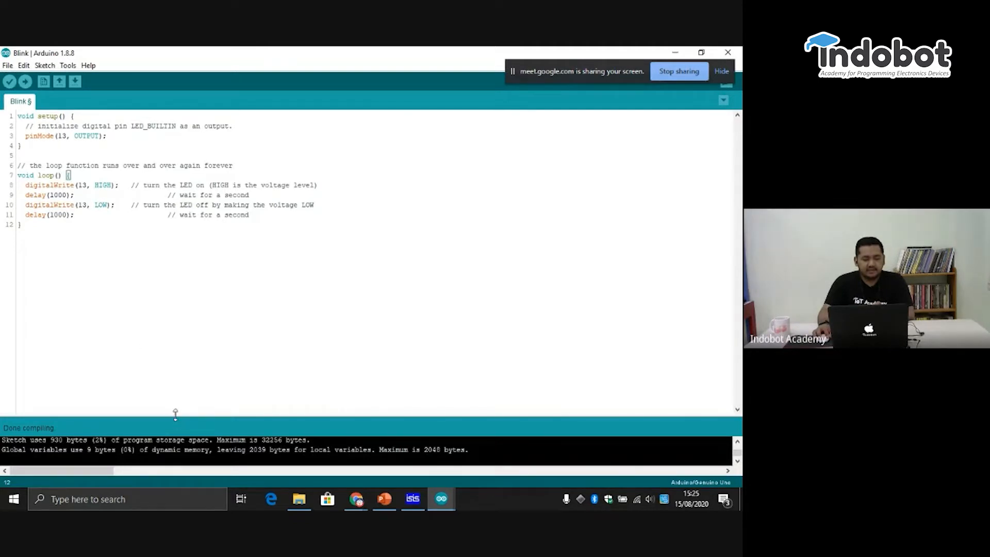
left_click(262, 205)
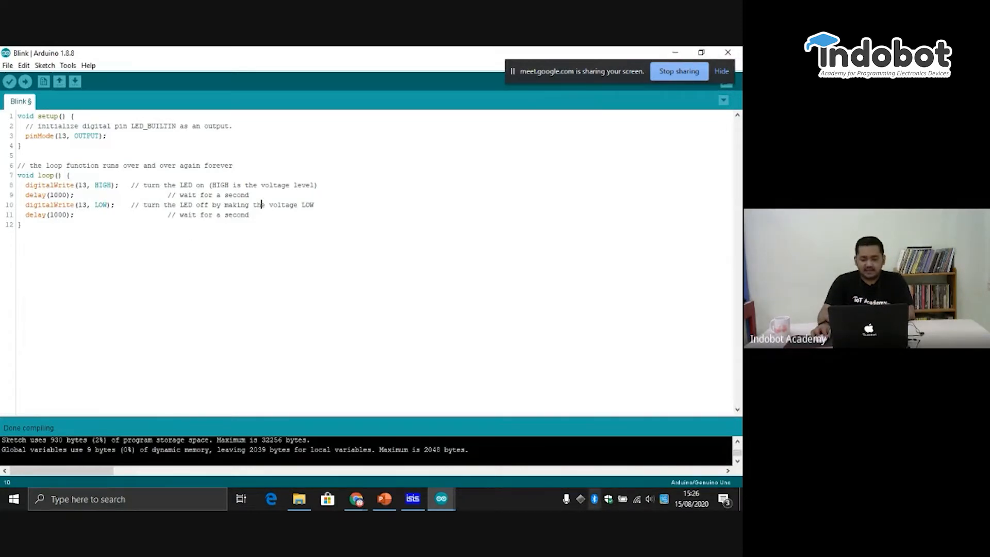
- Switch to ISIS and examine the Arduino's digital pins and the LED and resistor connection
left_click(421, 502)
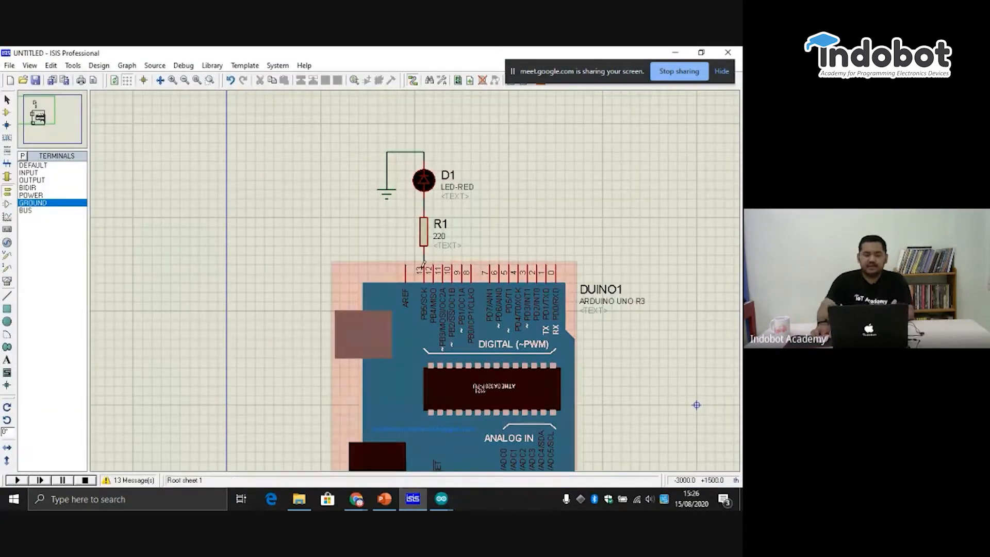
scroll(421, 269, "up", 2)
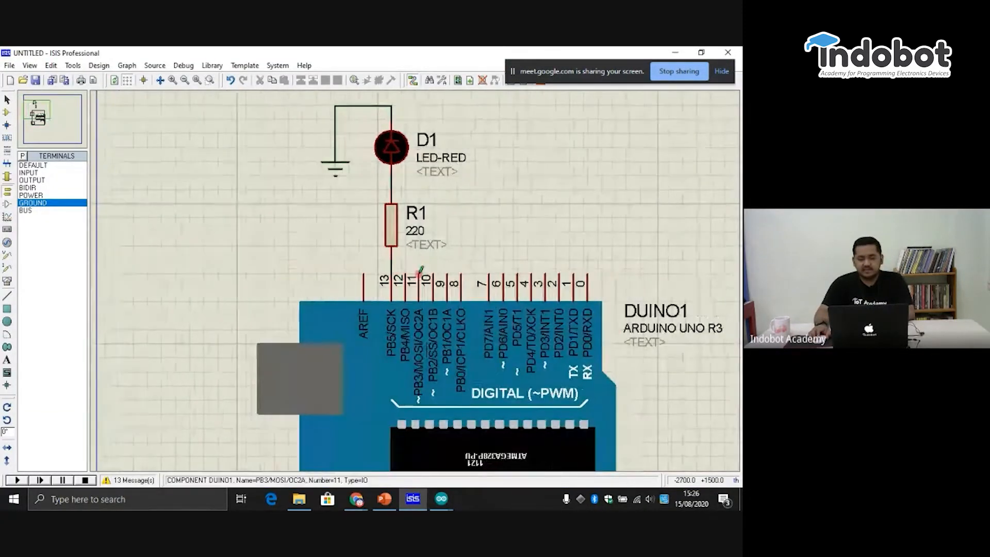
scroll(421, 269, "down", 3)
scroll(412, 286, "down", 1)
scroll(410, 286, "up", 1)
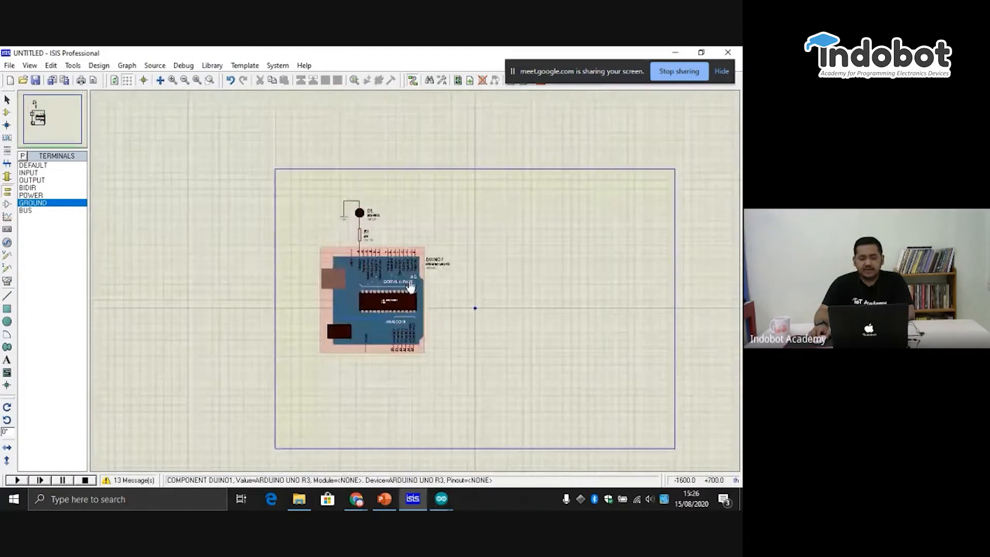
scroll(411, 287, "up", 2)
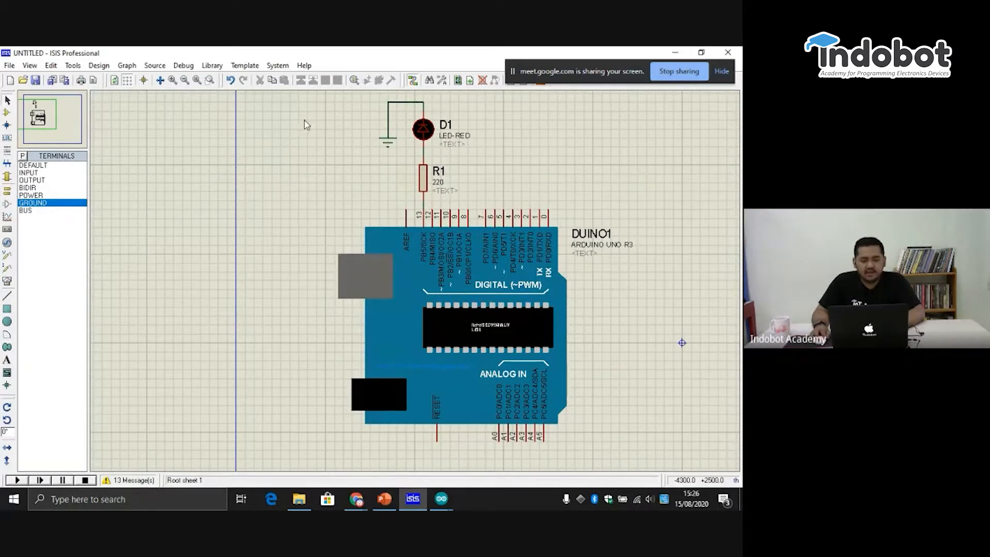
left_click_drag(513, 192, 368, 138)
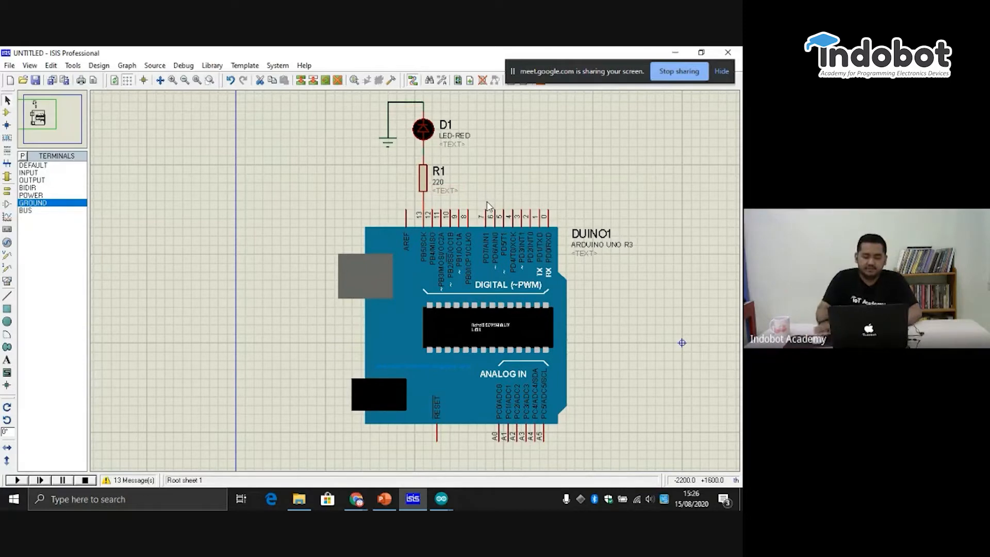
- Delete the wire between R1 and Arduino pin 13, and move the Arduino down away from the LED circuit
right_click(436, 204)
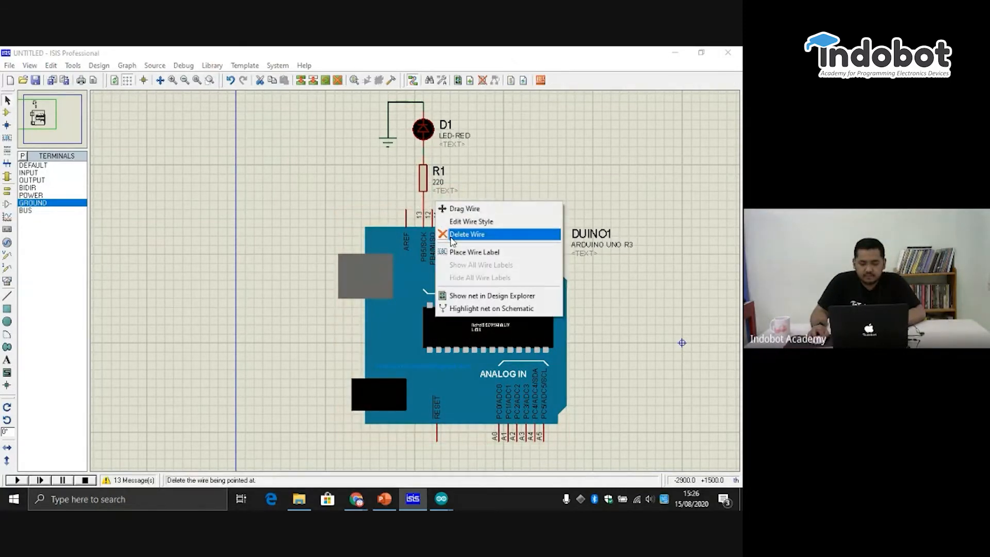
left_click(456, 234)
left_click_drag(463, 320, 490, 437)
- Delete the wire between the LED and ground, and remove the ground terminal
left_click(404, 103)
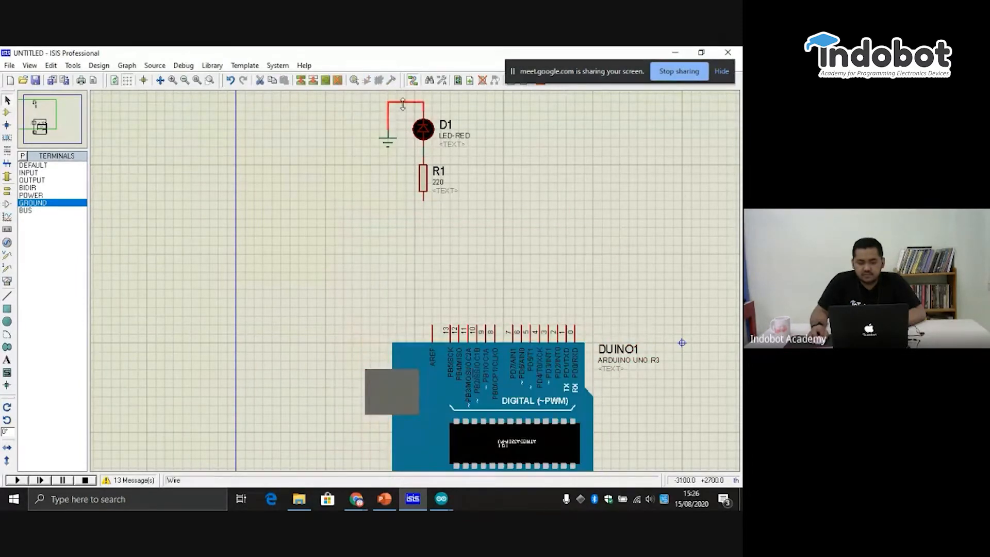
right_click(404, 103)
left_click(431, 130)
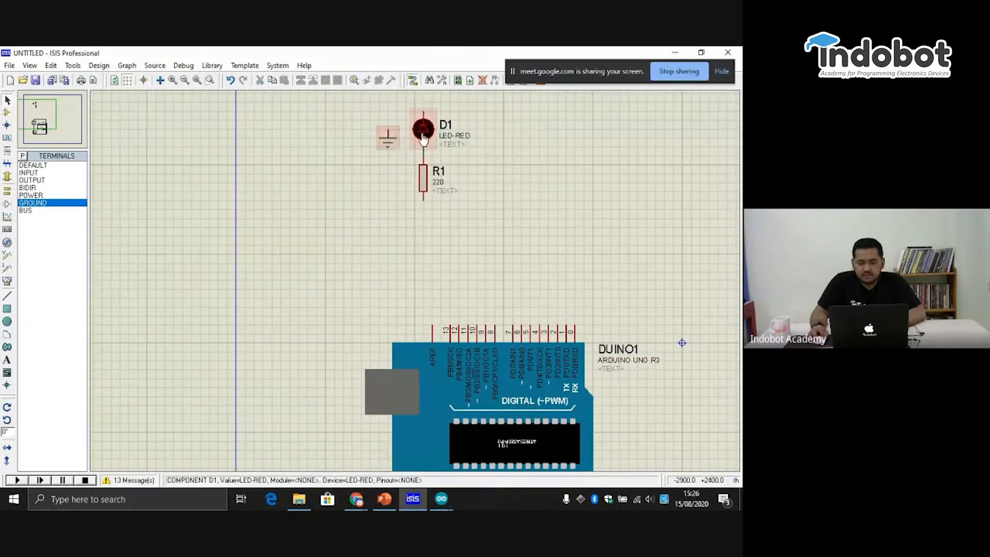
right_click(398, 136)
left_click(421, 170)
- Rotate the R1 and D1 block 180 degrees so that the resistor sits above the LED
left_click_drag(379, 94, 496, 237)
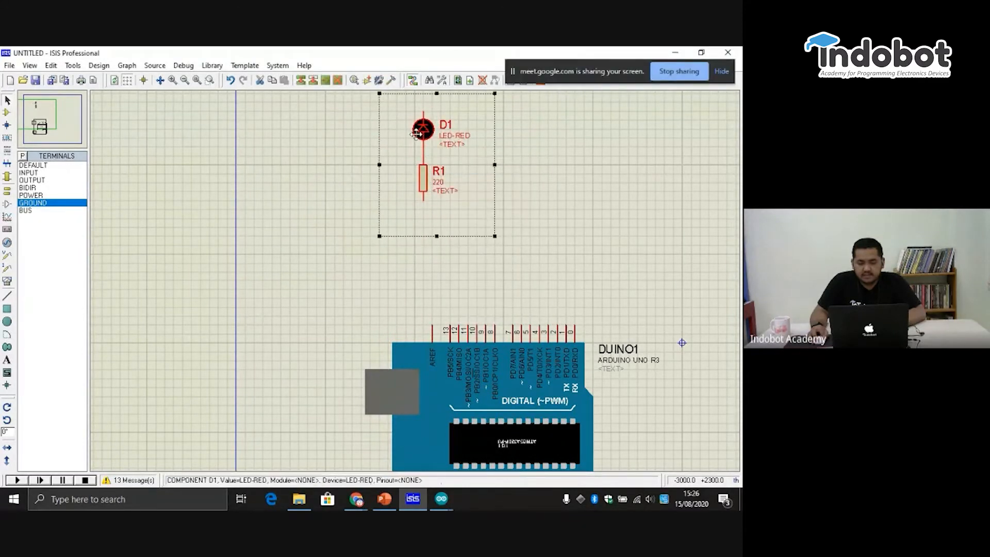
right_click(434, 131)
left_click(441, 161)
left_click(548, 172)
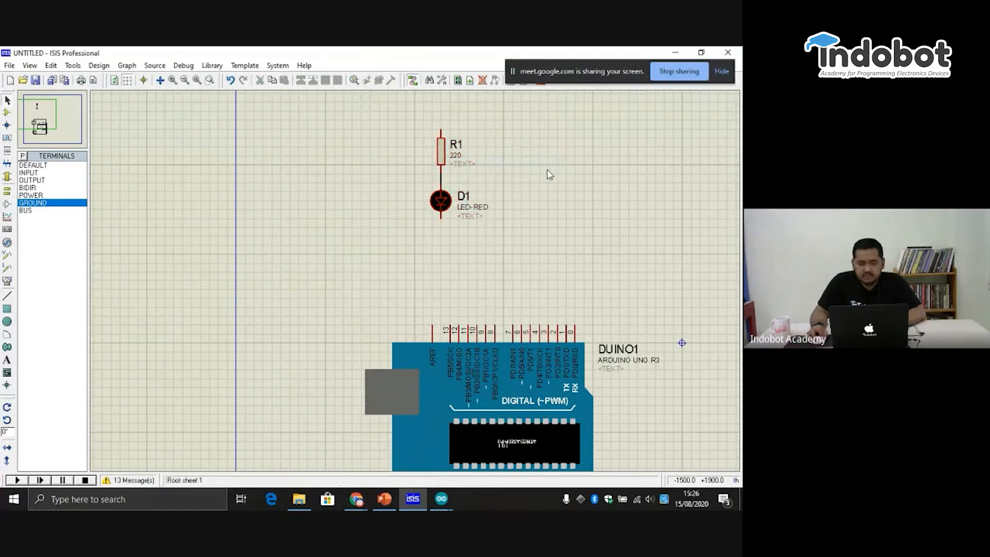
- Move the Arduino to the upper part of the sheet and the R1 and D1 pair below it
left_click_drag(406, 129, 584, 307)
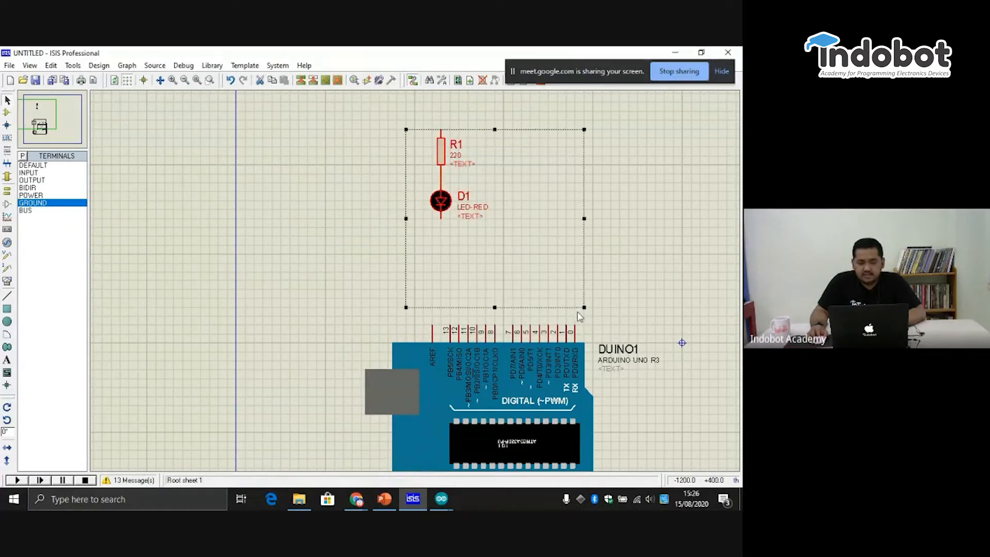
scroll(411, 280, "down", 1)
left_click(466, 428)
left_click_drag(466, 428, 588, 172)
left_click_drag(391, 168, 470, 287)
left_click_drag(442, 254, 489, 414)
- Shift the Arduino to the left and place the R1 and D1 pair just beneath its lower pins
left_click(651, 308)
left_click_drag(651, 309, 443, 143)
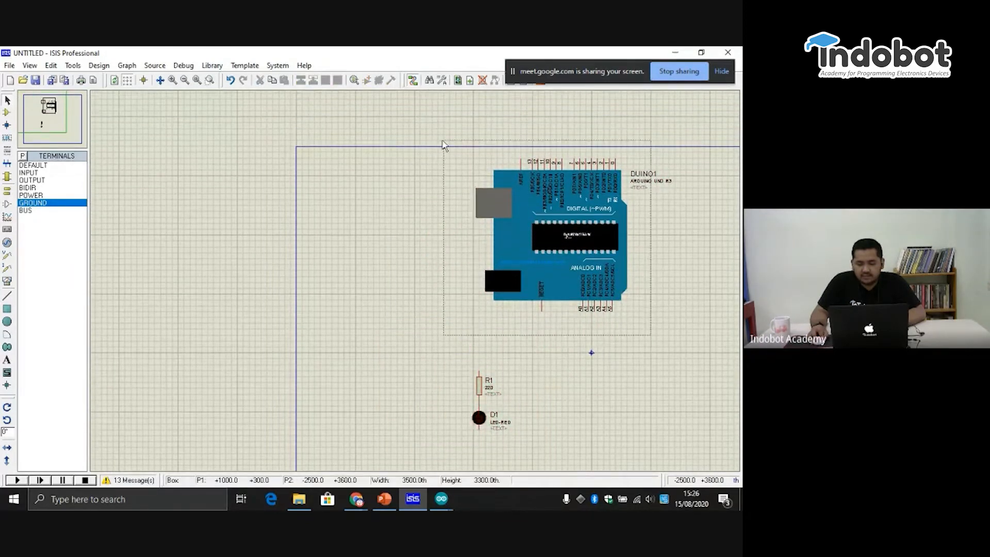
left_click_drag(585, 239, 474, 264)
left_click(615, 403)
scroll(458, 263, "up", 2)
left_click_drag(317, 173, 476, 333)
left_click_drag(411, 211, 331, 193)
left_click(341, 201)
- Block-copy the R1 and D1 pair five times in an evenly spaced row to the right of the original
left_click_drag(273, 165, 406, 333)
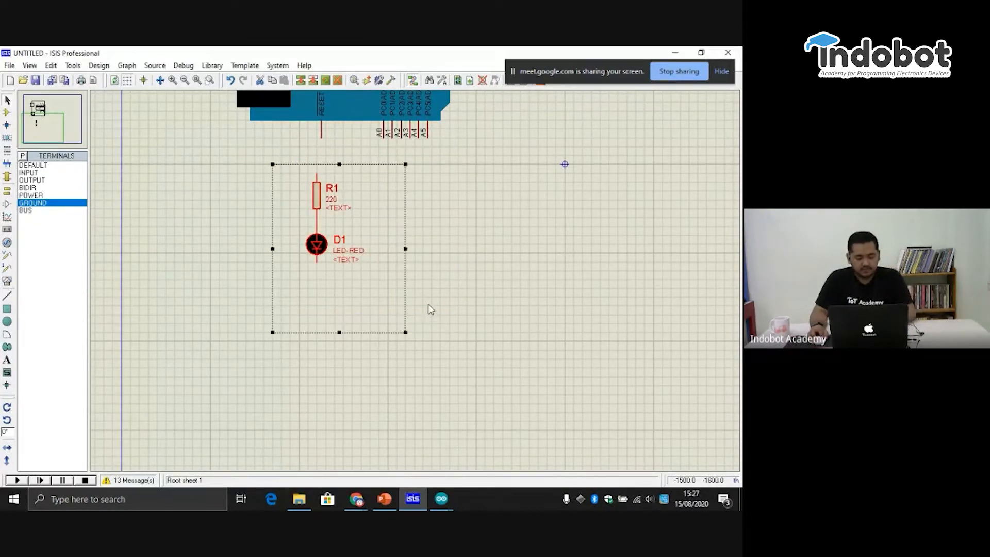
right_click(342, 197)
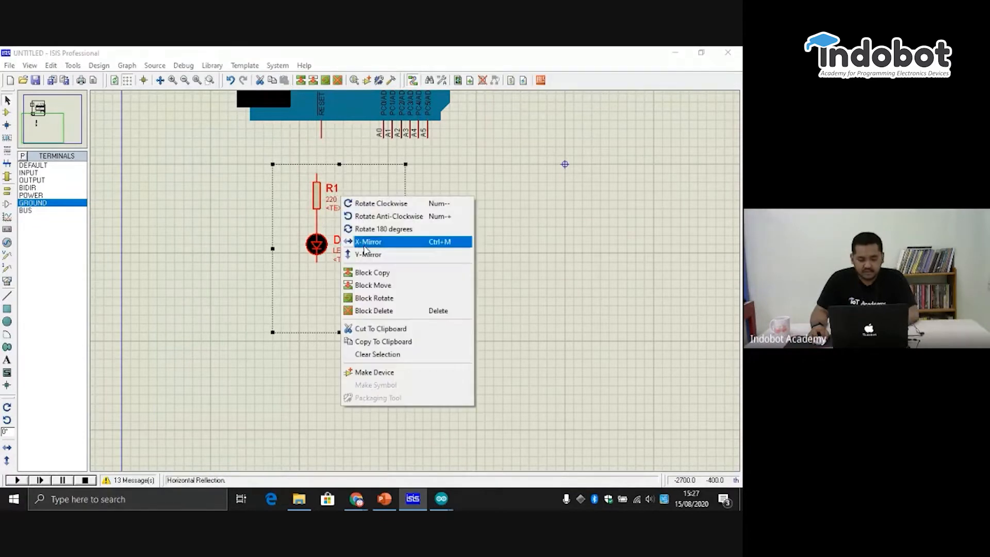
left_click(405, 278)
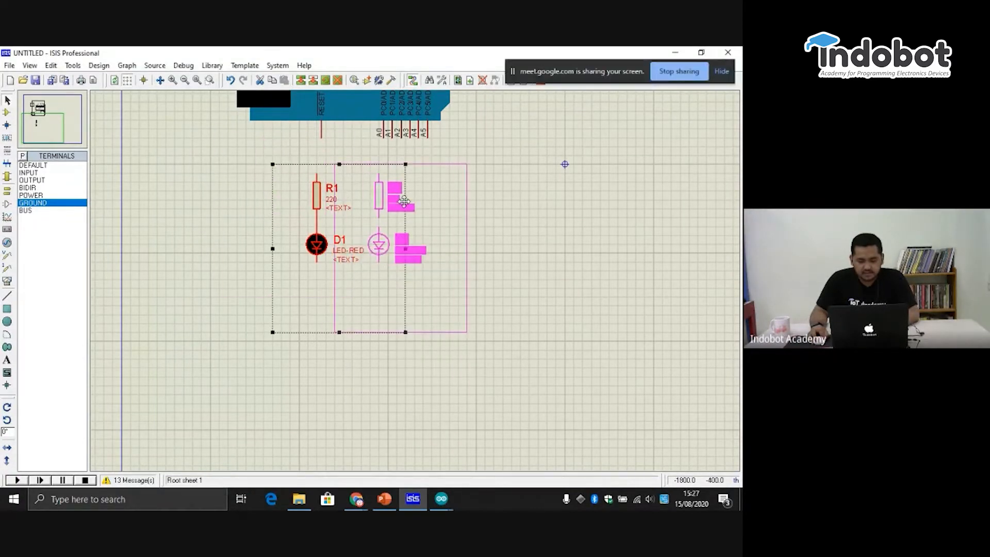
left_click(413, 201)
left_click(467, 205)
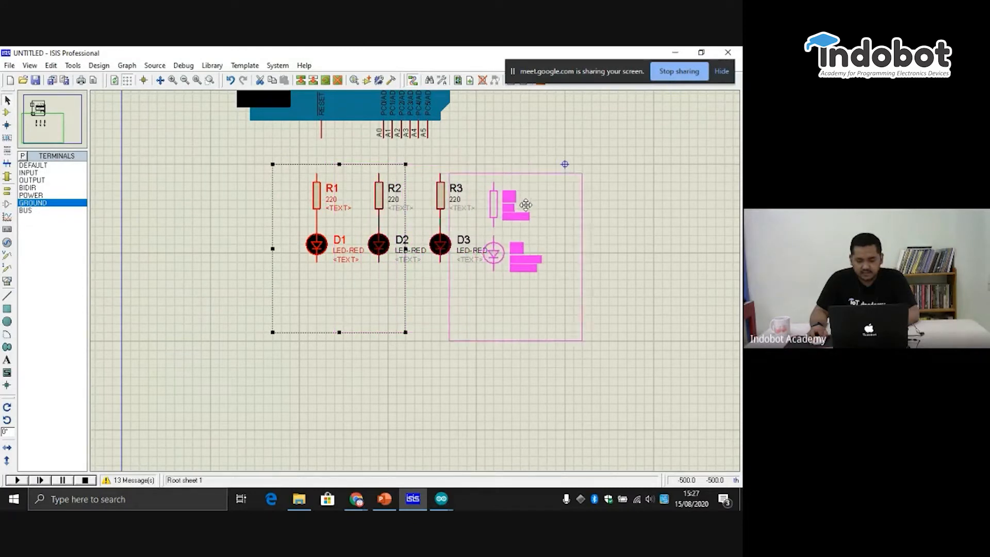
left_click(531, 202)
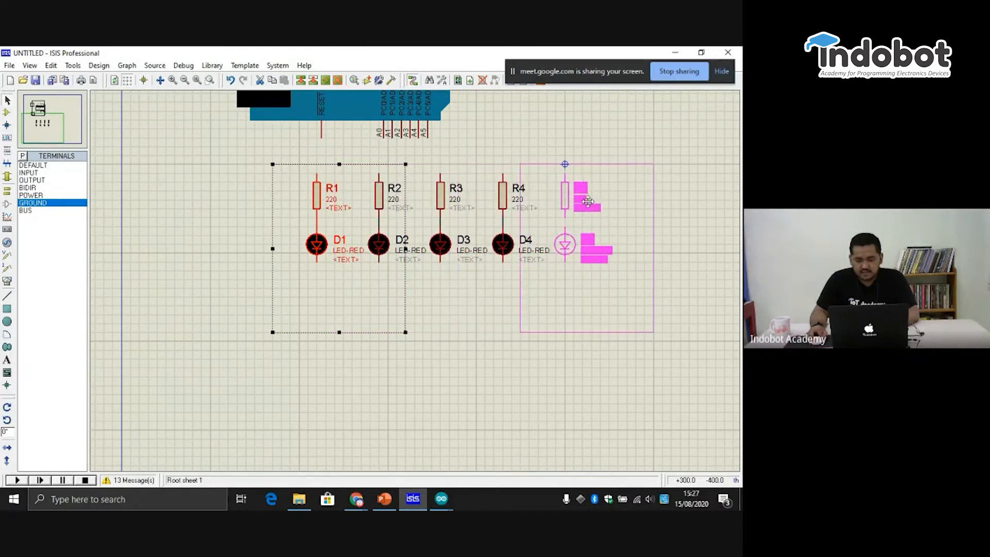
left_click(588, 202)
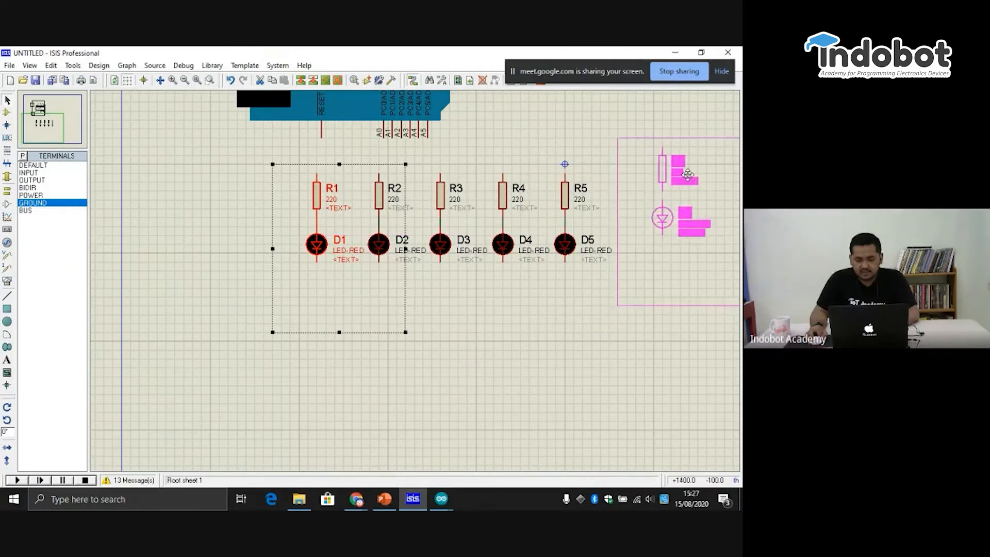
left_click(659, 199)
right_click(439, 263)
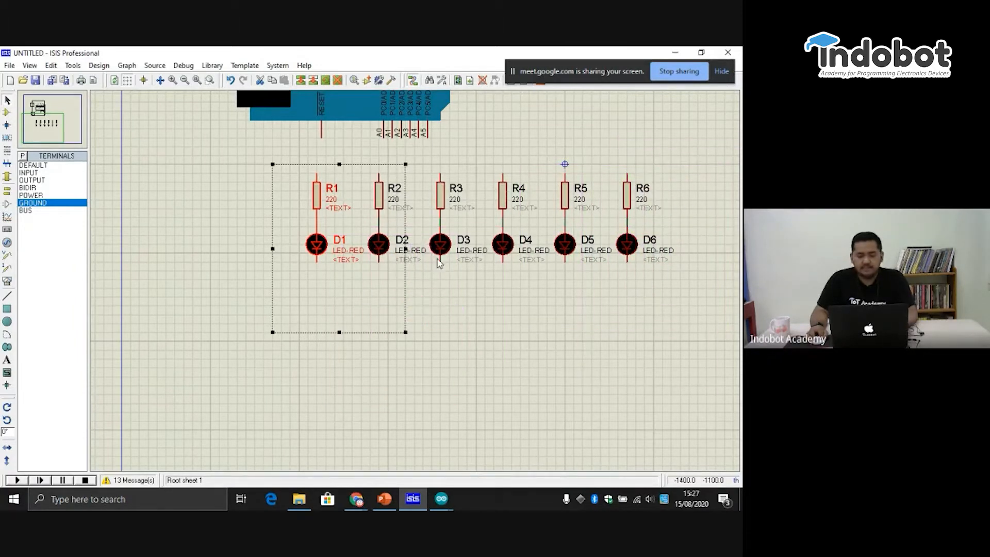
left_click(435, 349)
- Wire the cathodes of LEDs D1 to D6 together into one common line below them
left_click(317, 262)
left_click(380, 264)
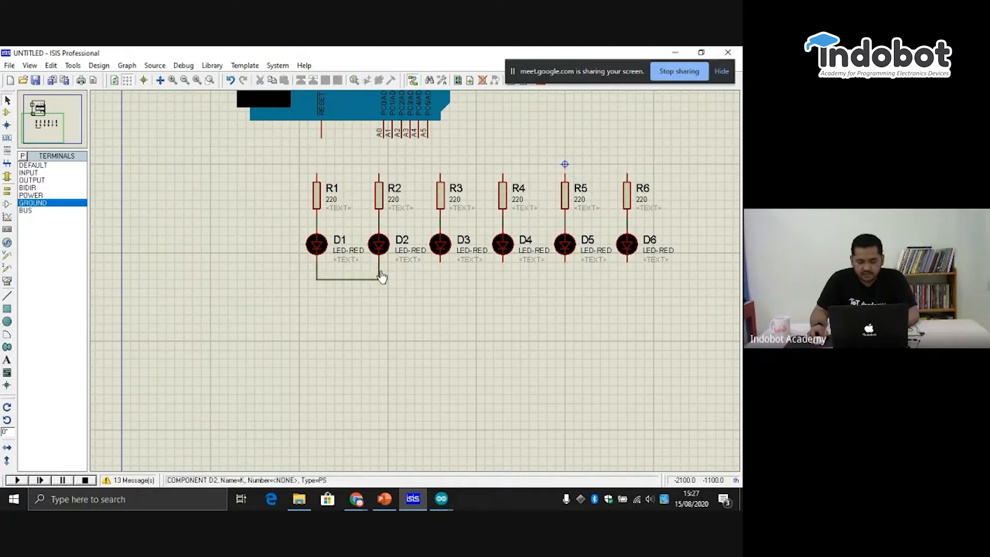
left_click(441, 261)
left_click(380, 279)
left_click(503, 262)
left_click(441, 279)
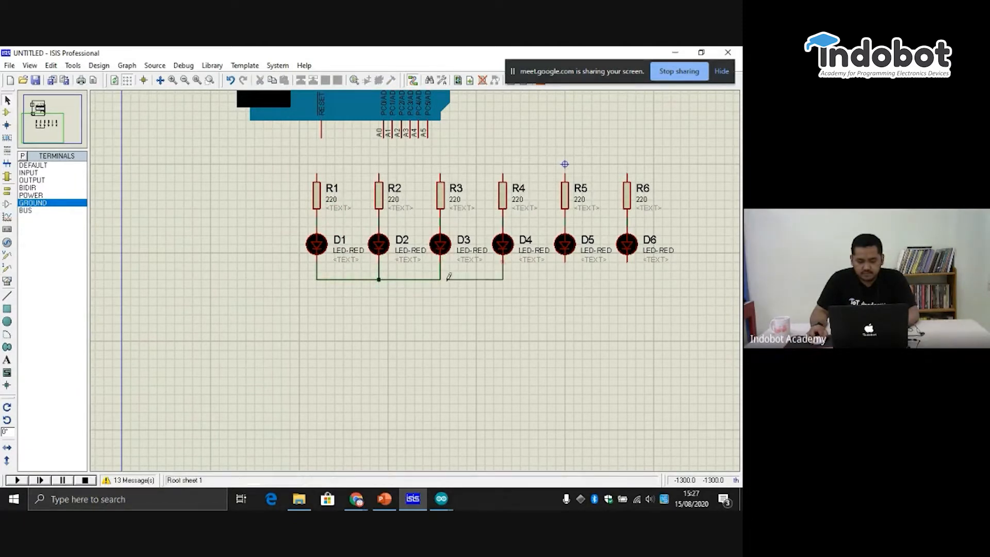
left_click(565, 262)
left_click(503, 279)
left_click(627, 262)
left_click(566, 280)
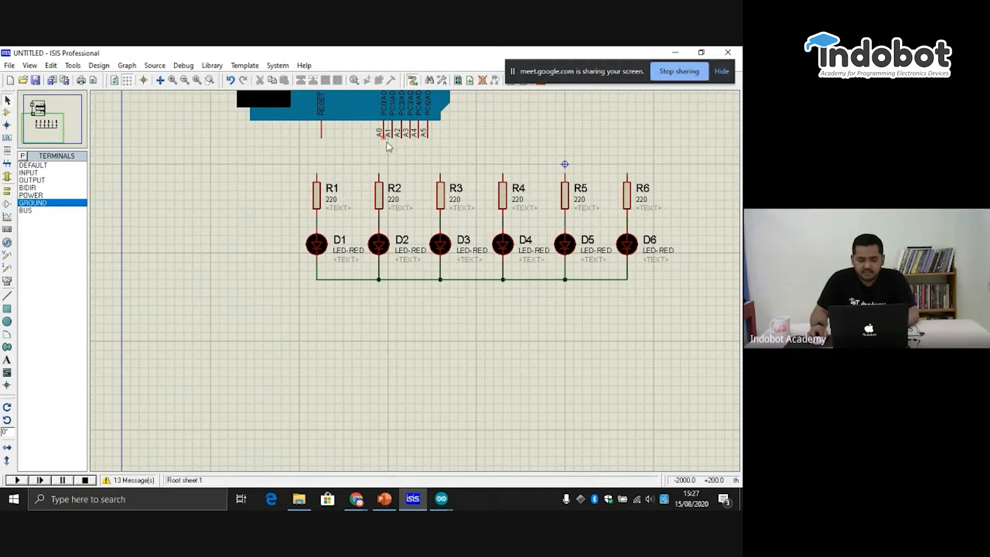
- Wire Arduino analog pins A0 to A4 to the upper ends of resistors R1 to R5, in order
left_click(316, 175)
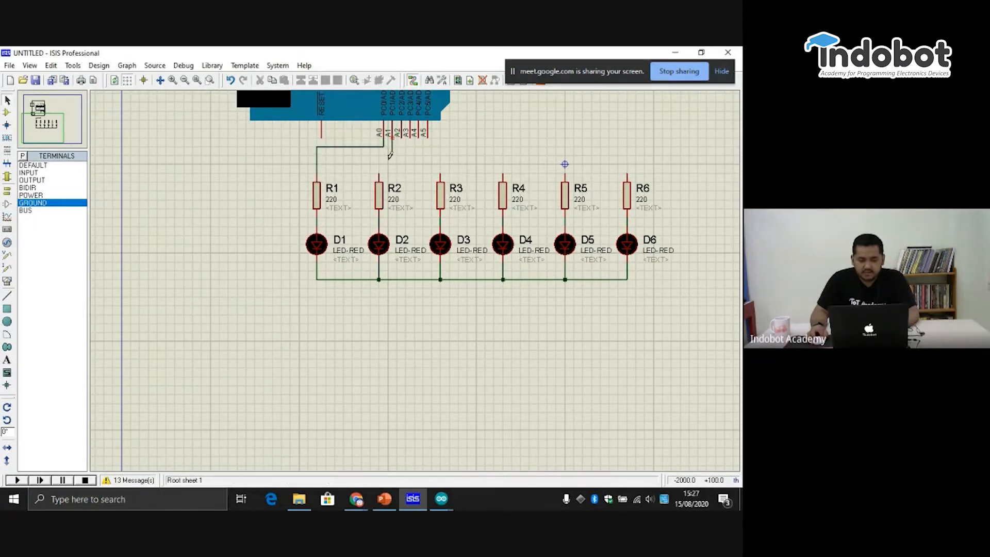
left_click(379, 175)
left_click(401, 138)
left_click(440, 176)
left_click(409, 137)
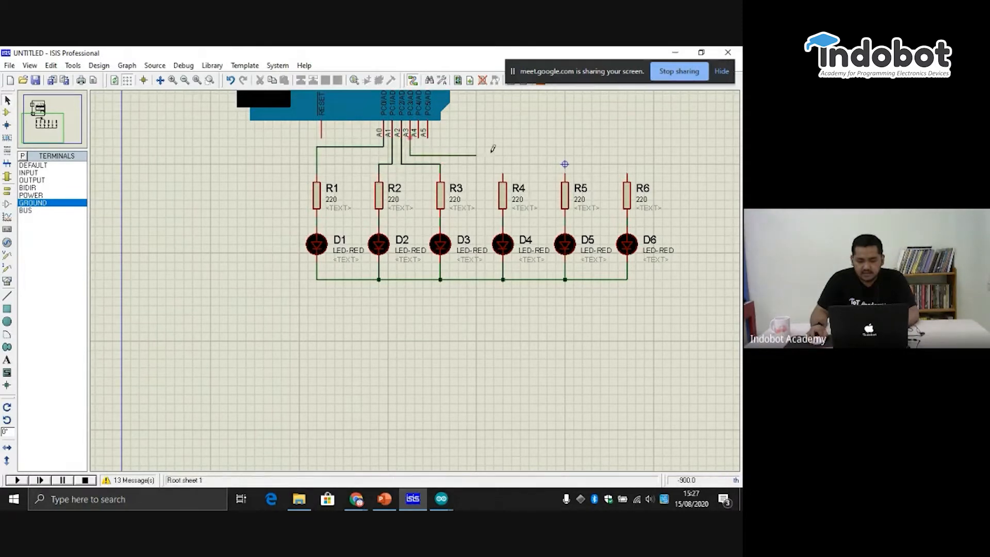
left_click(503, 175)
left_click(418, 137)
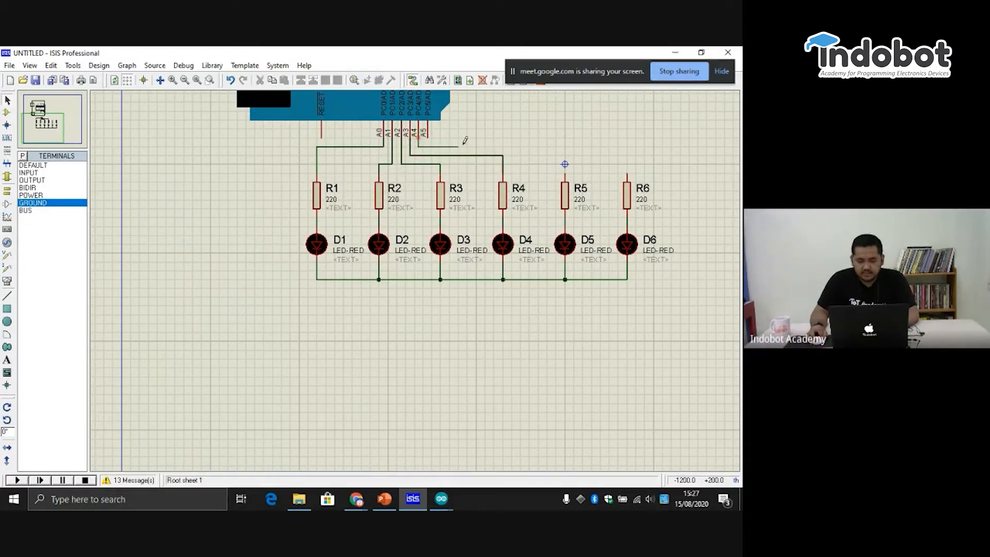
left_click(565, 165)
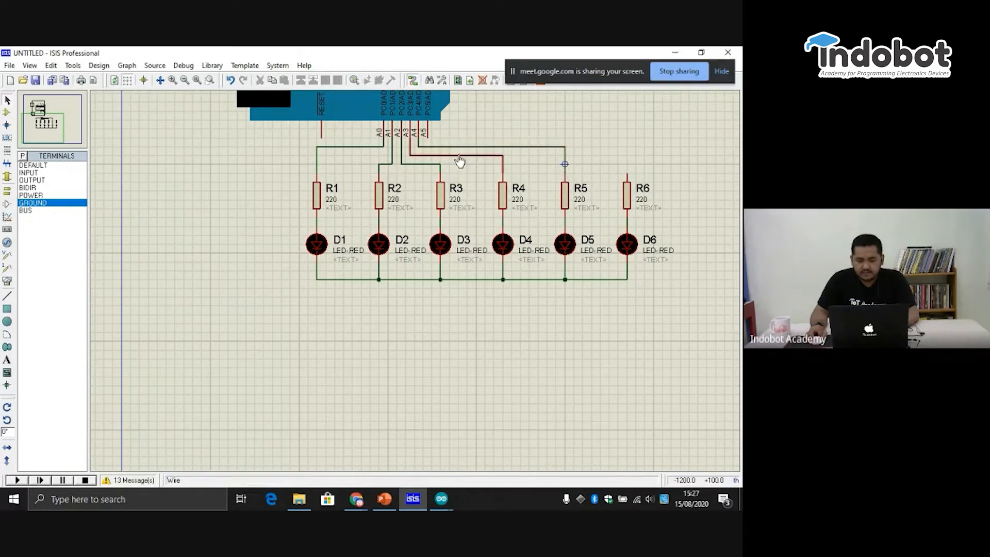
left_click(427, 137)
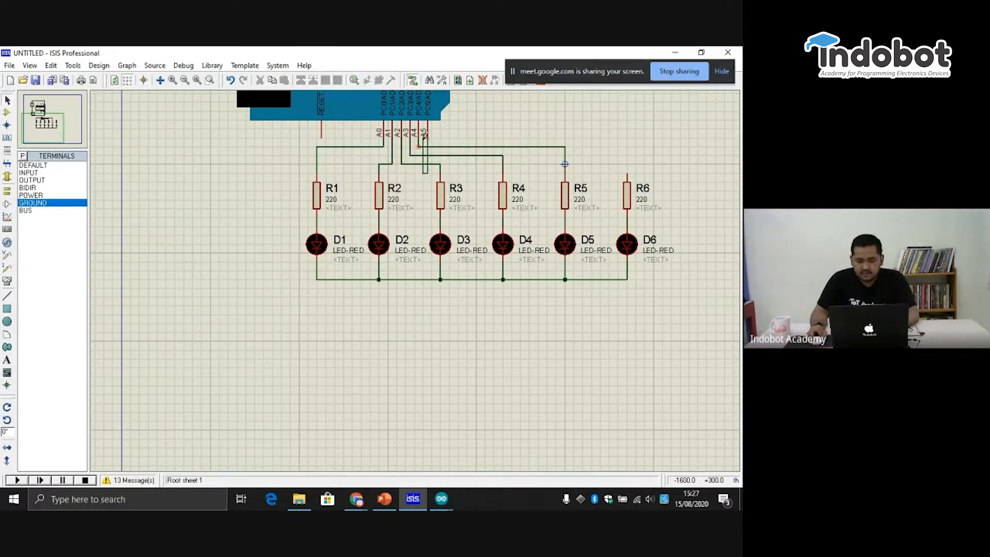
right_click(442, 155)
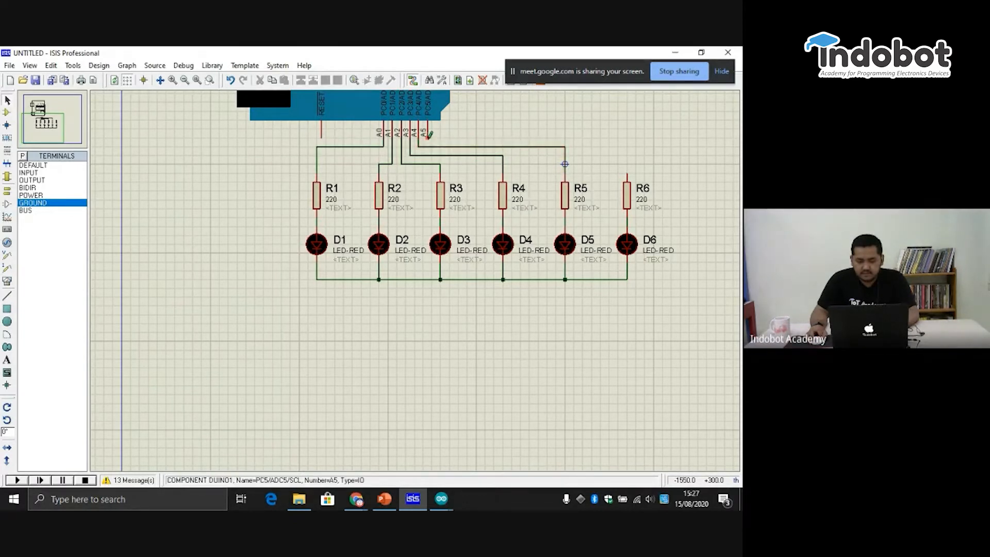
left_click(629, 168)
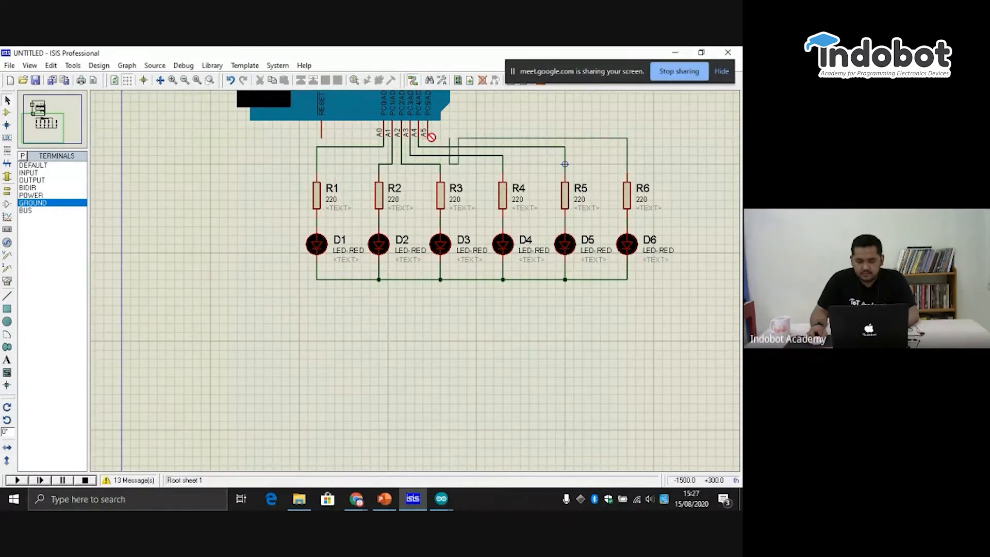
key("Escape")
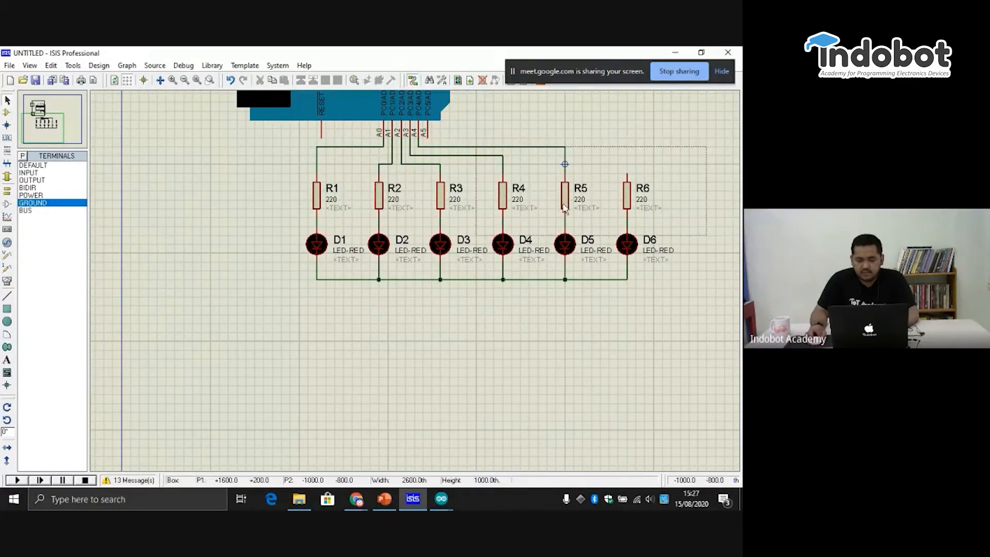
- Move the whole row of six resistors and LEDs slightly down to widen the gap below the Arduino
left_click_drag(681, 128, 255, 315)
left_click_drag(439, 203, 438, 215)
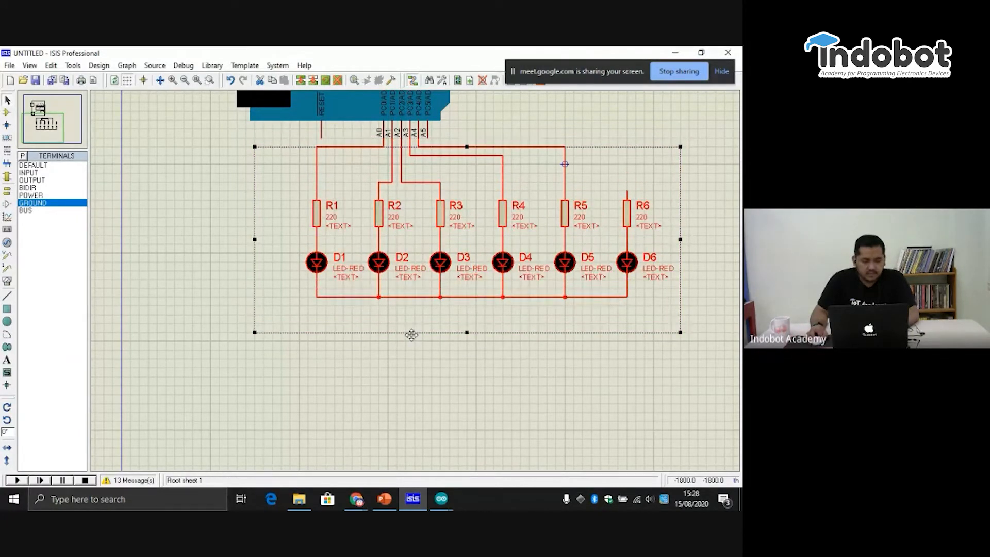
- Delete the five wires connecting Arduino analog pins A0 to A4 with resistors R1 to R5
left_click(411, 339)
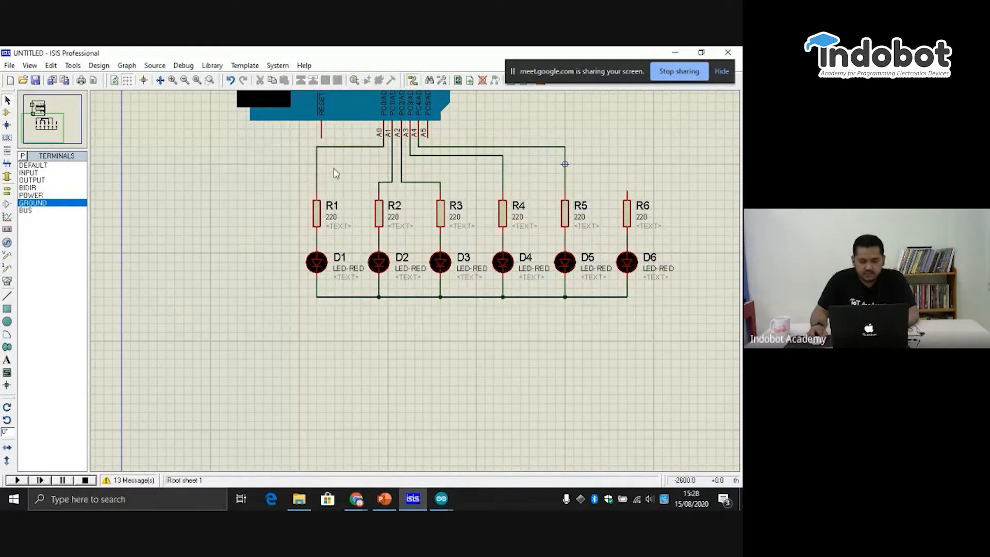
right_click(337, 147)
left_click(356, 173)
right_click(392, 159)
left_click(410, 186)
right_click(411, 187)
left_click(453, 210)
right_click(440, 154)
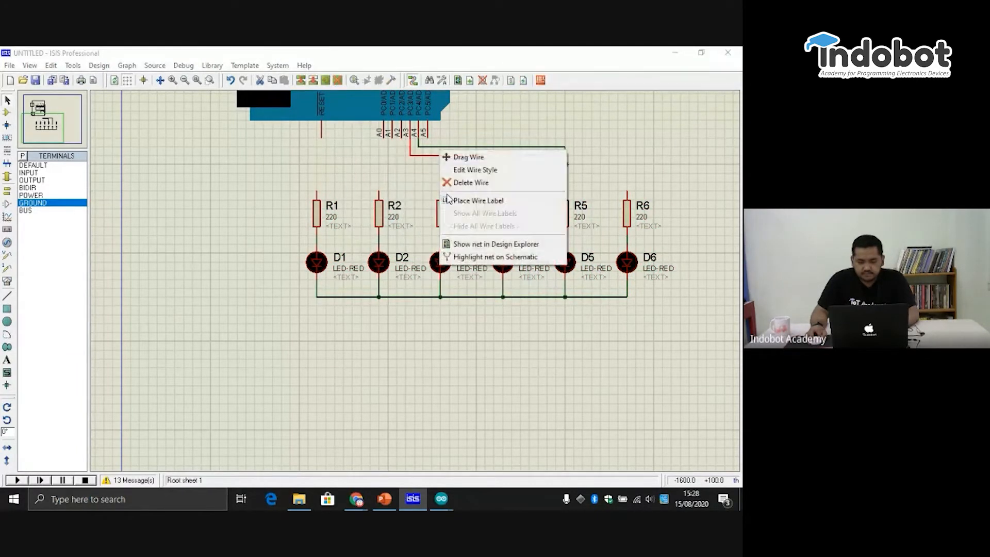
left_click(450, 184)
right_click(481, 147)
left_click(523, 175)
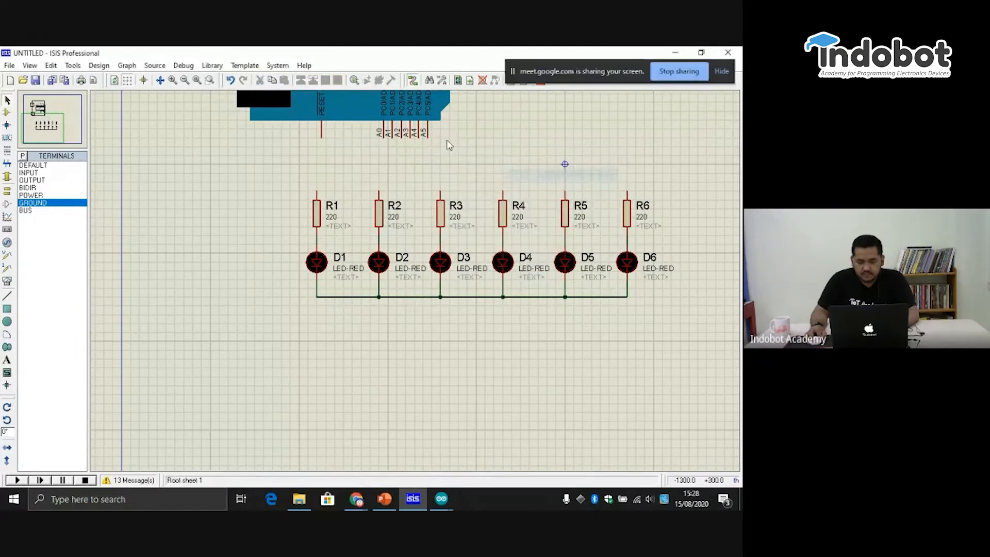
- Wire analog pins A5 down to A0 to the upper ends of resistors R6 down to R1, in order, without crossing wires
left_click(425, 137)
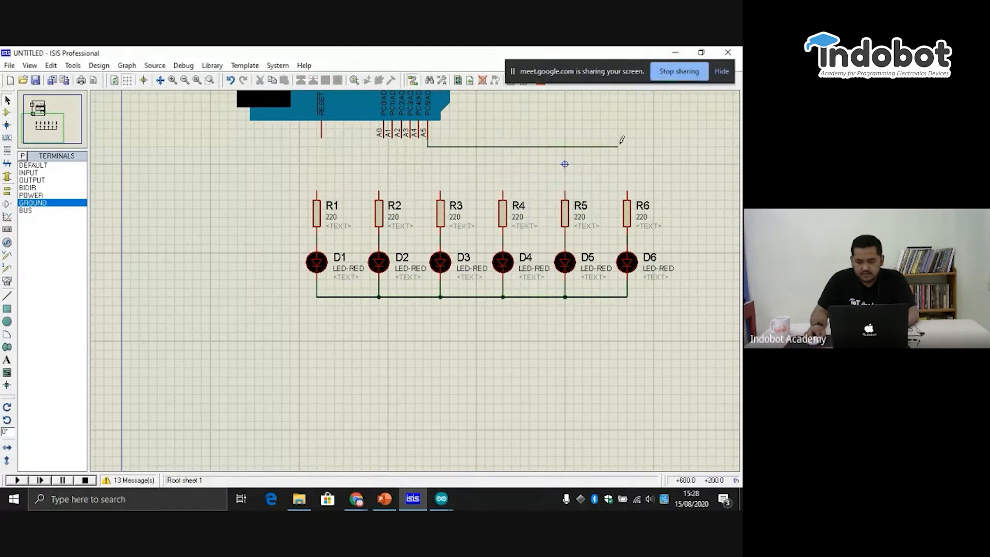
left_click(628, 184)
left_click(565, 190)
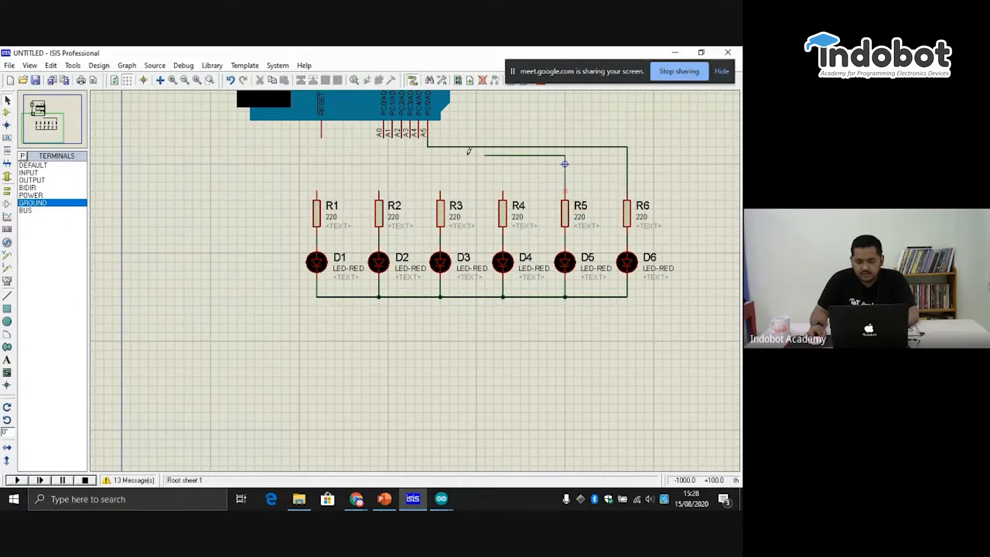
left_click(419, 140)
left_click(410, 138)
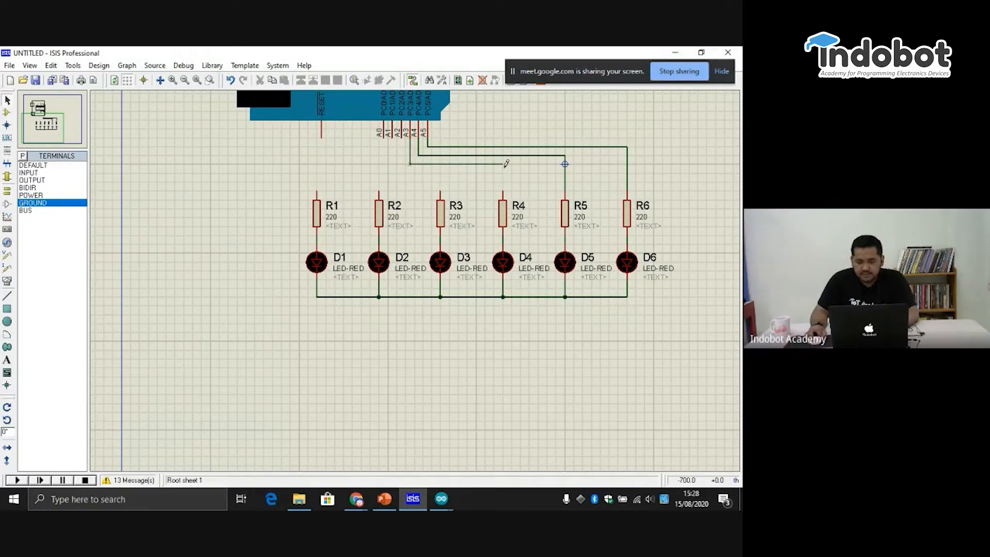
left_click(505, 194)
left_click(440, 192)
left_click(401, 139)
left_click(393, 138)
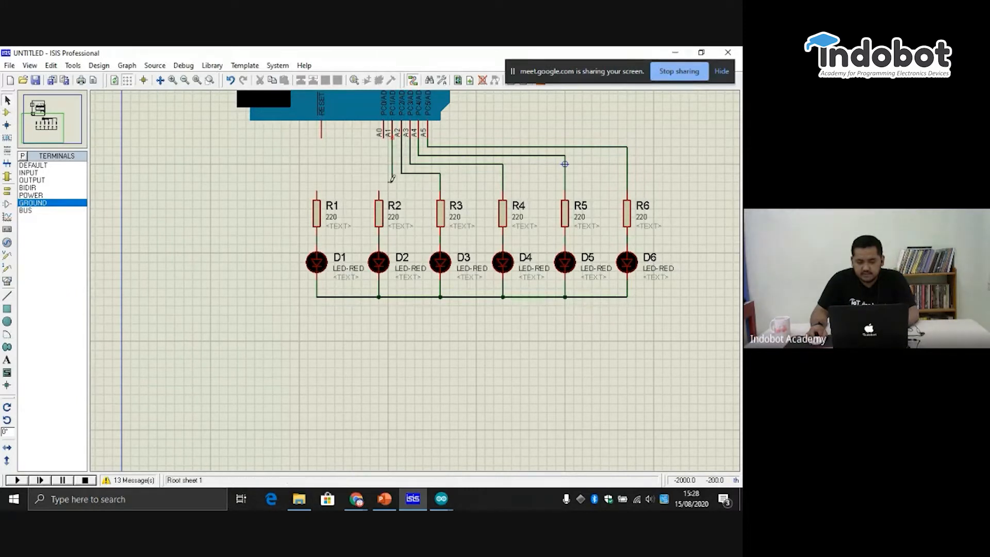
left_click(379, 193)
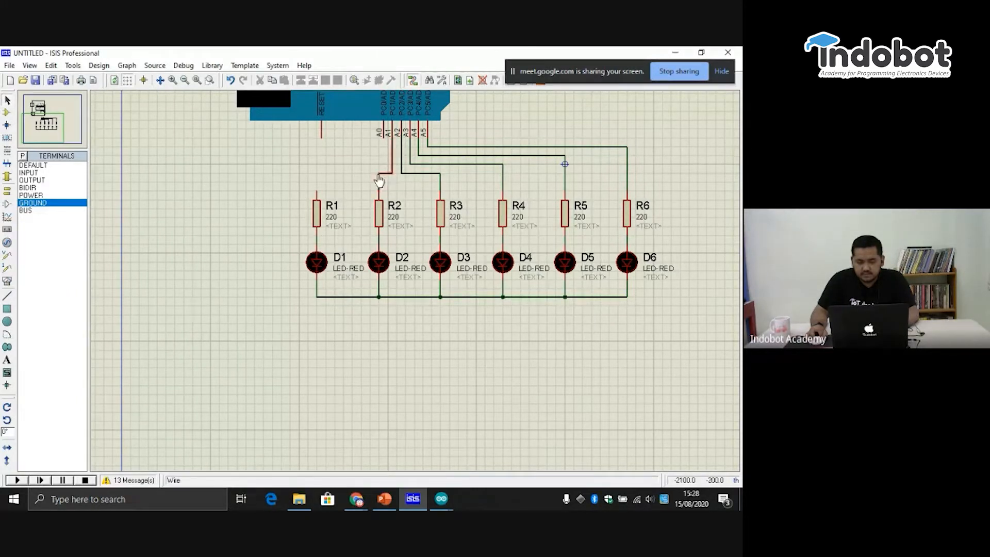
left_click(385, 135)
left_click(317, 191)
- Place a ground terminal below D1 and wire it to the common cathode line
left_click(8, 191)
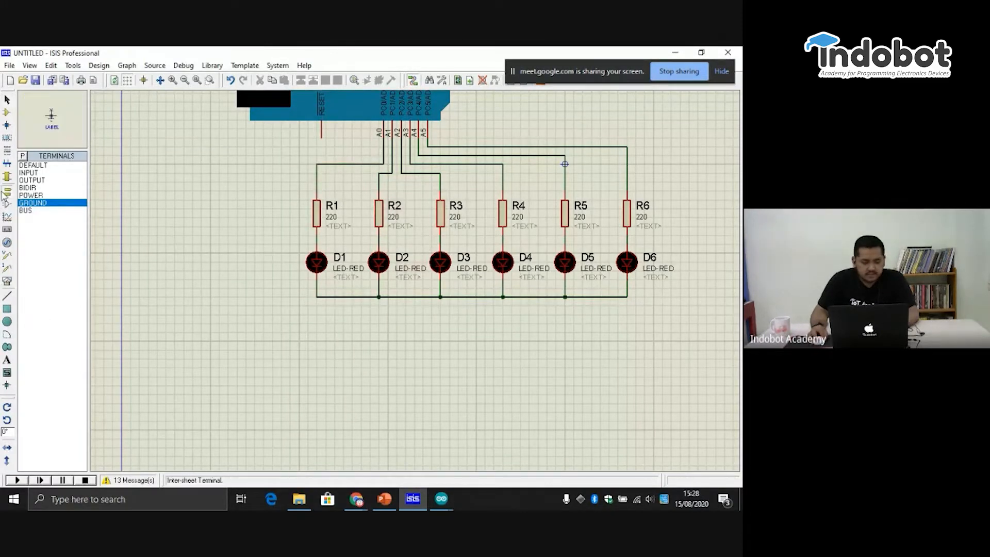
left_click(343, 351)
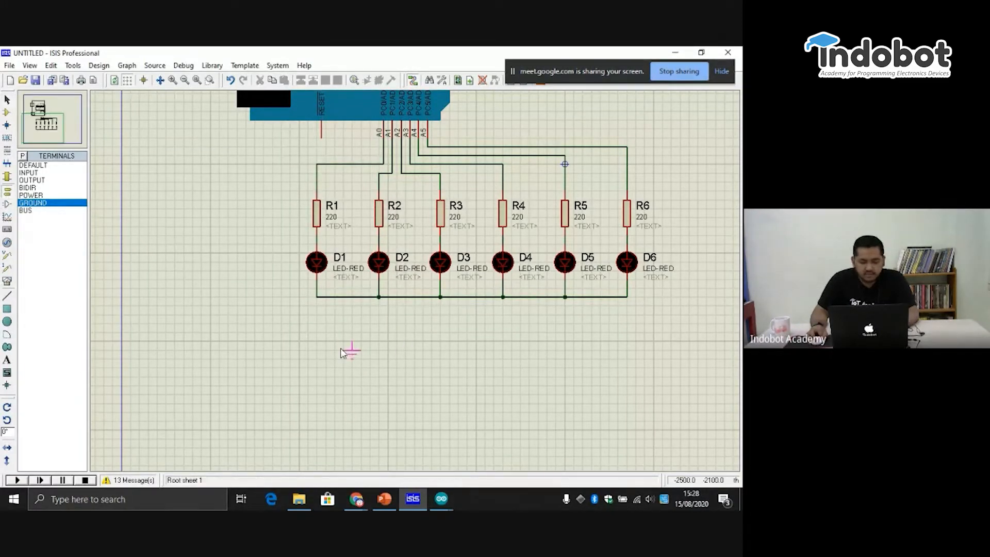
left_click(316, 335)
left_click(317, 330)
left_click(317, 296)
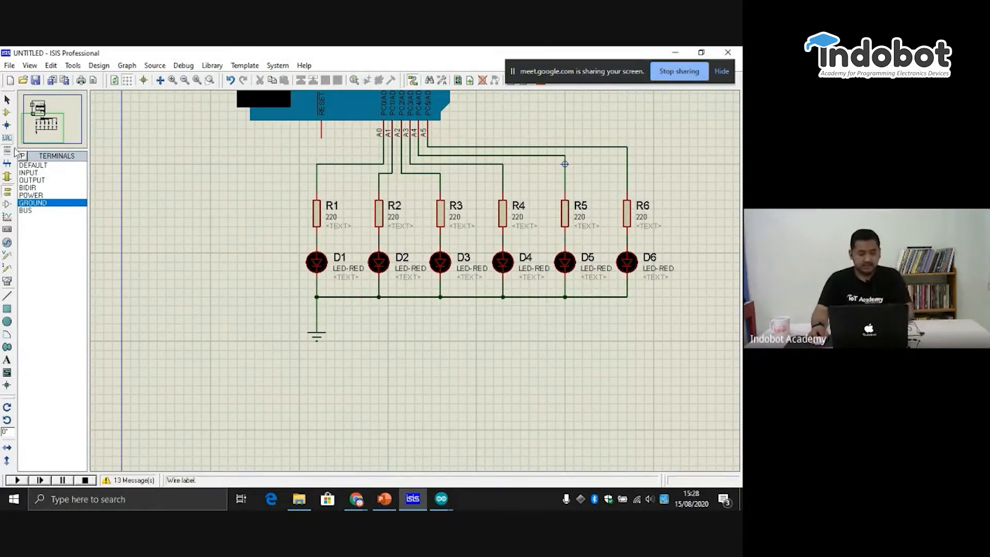
left_click(36, 130)
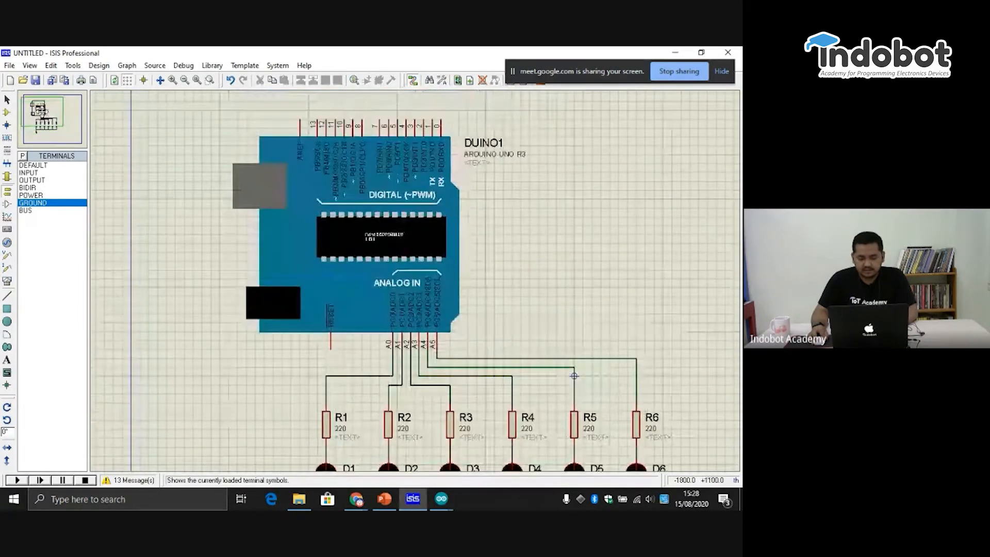
left_click(44, 119)
left_click(36, 81)
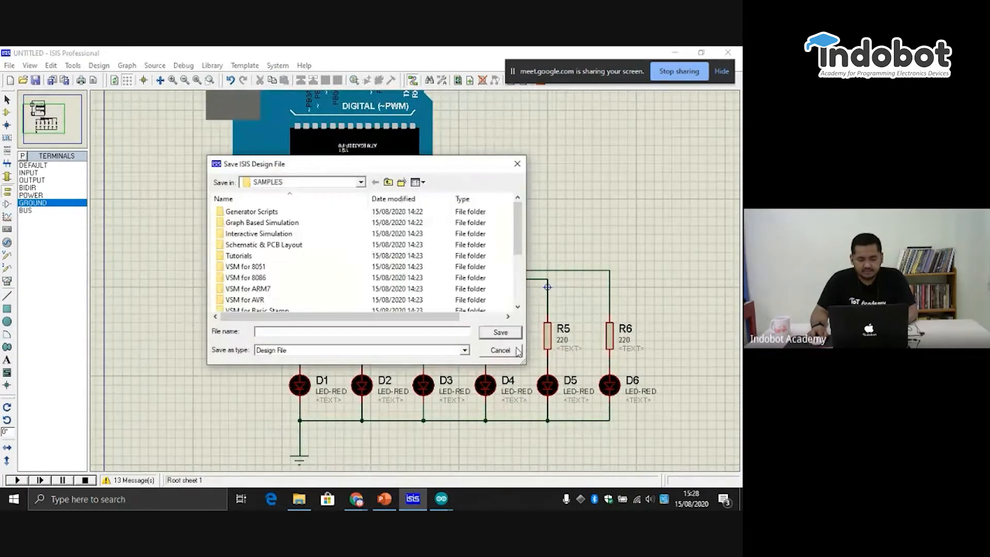
left_click(503, 354)
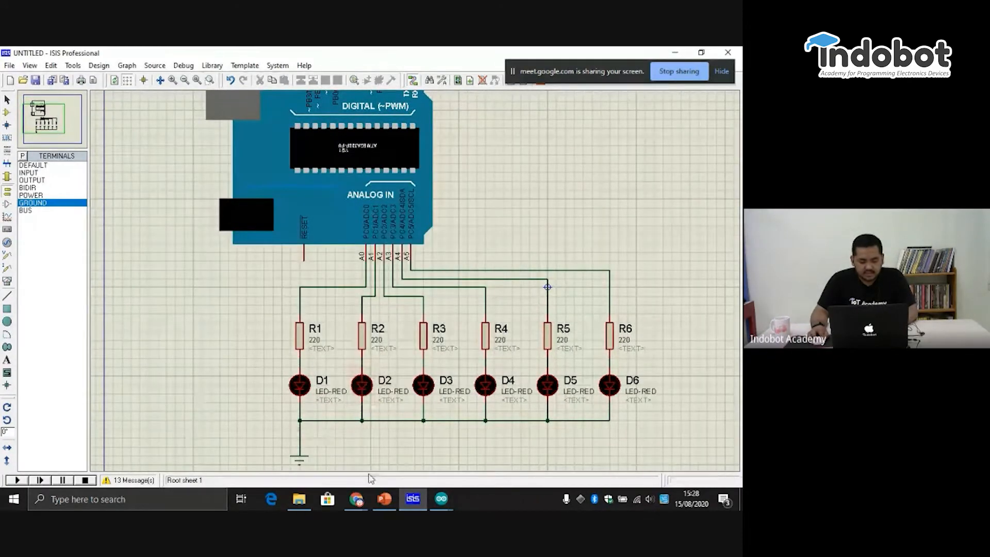
- Switch to the Blink sketch in the Arduino IDE and set the pin in the pinMode statement to A0
mouse_move(443, 502)
mouse_move(405, 457)
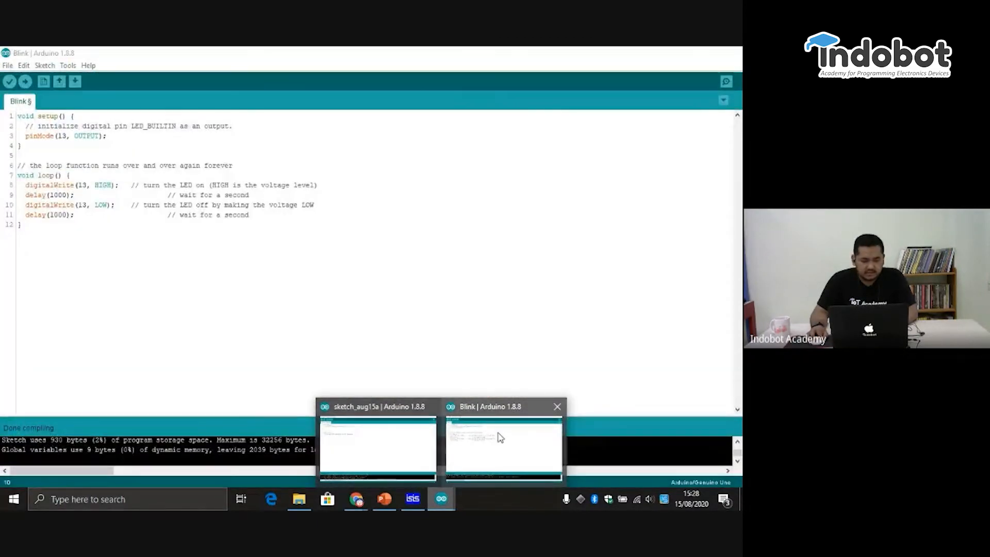
left_click(498, 436)
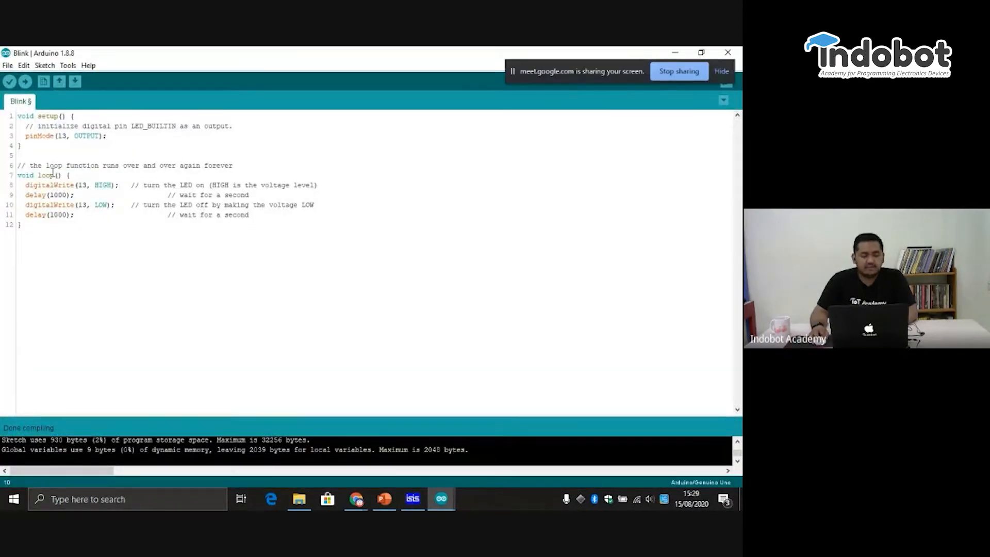
left_click(67, 137)
left_click_drag(62, 138, 57, 138)
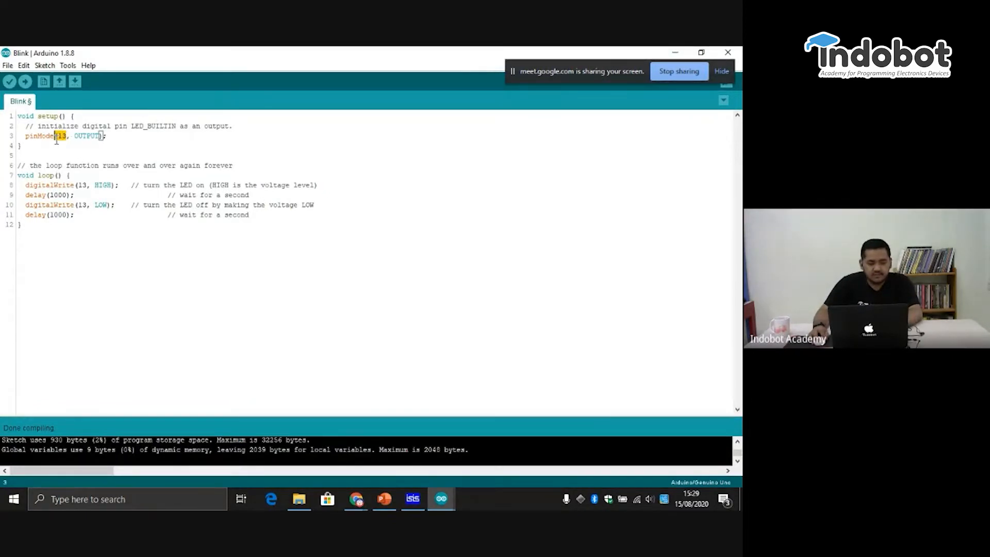
type("n")
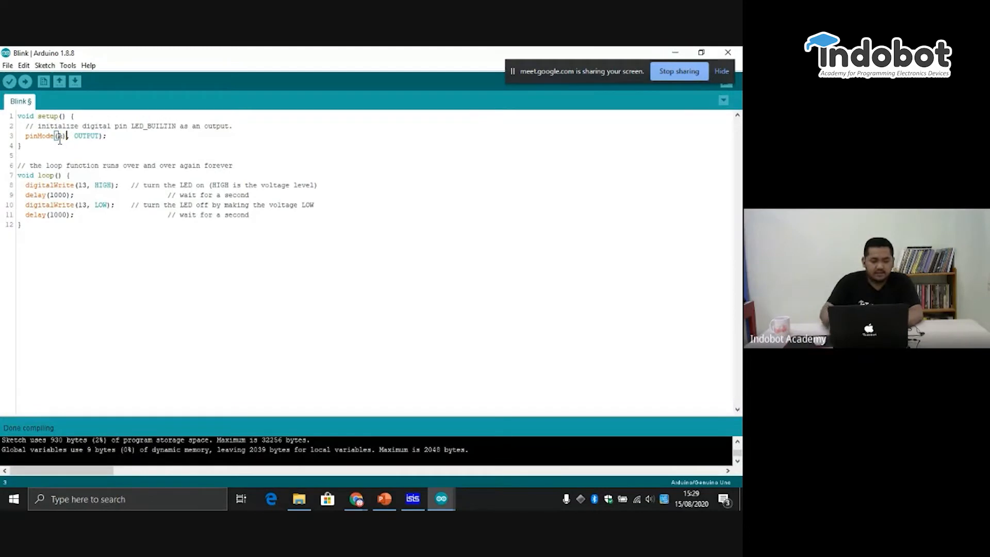
type(")")
key("BackSpace")
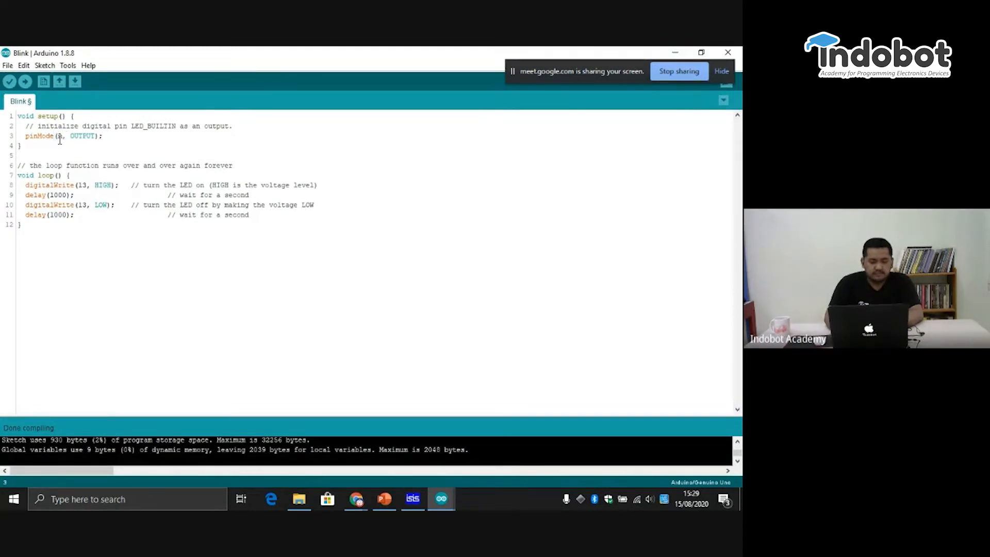
type("0")
right_click(65, 133)
- Delete the LED_BUILTIN comment line above the pinMode statement in setup()
left_click(244, 125)
left_click_drag(240, 125, 3, 119)
double_click(35, 130)
double_click(34, 130)
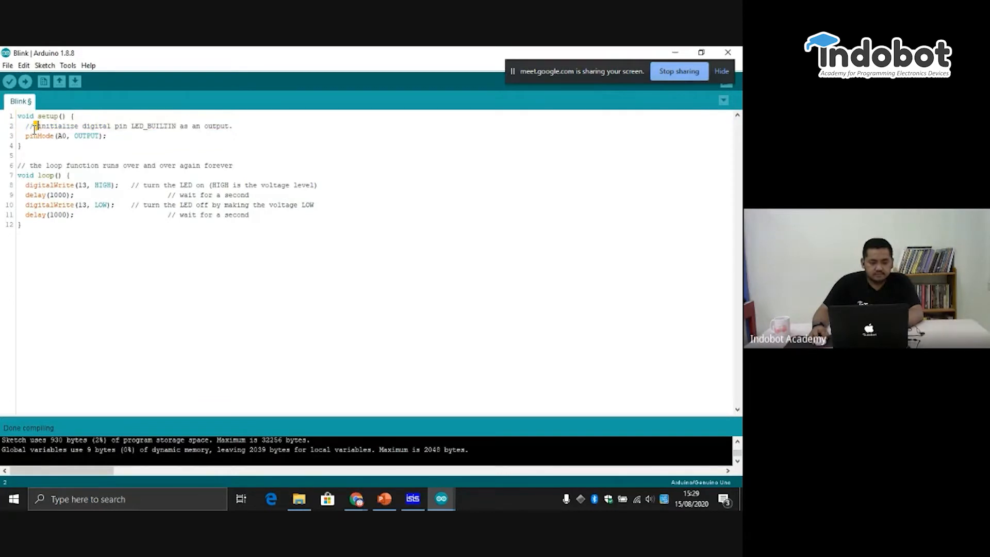
triple_click(35, 130)
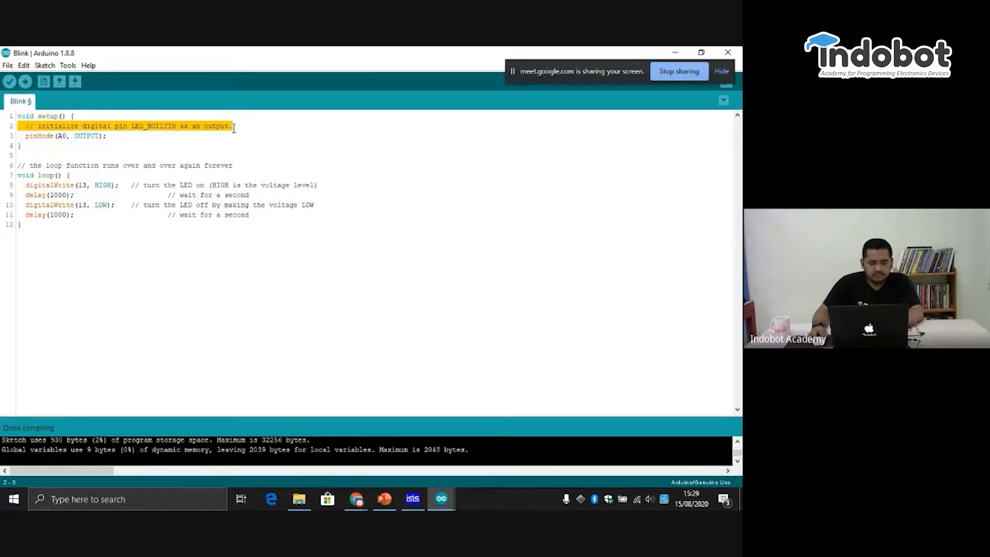
key("Delete")
- Copy the pinMode(A0, OUTPUT); line and paste it five times on new lines below the original
left_click_drag(117, 125, 26, 126)
key("ctrl+c")
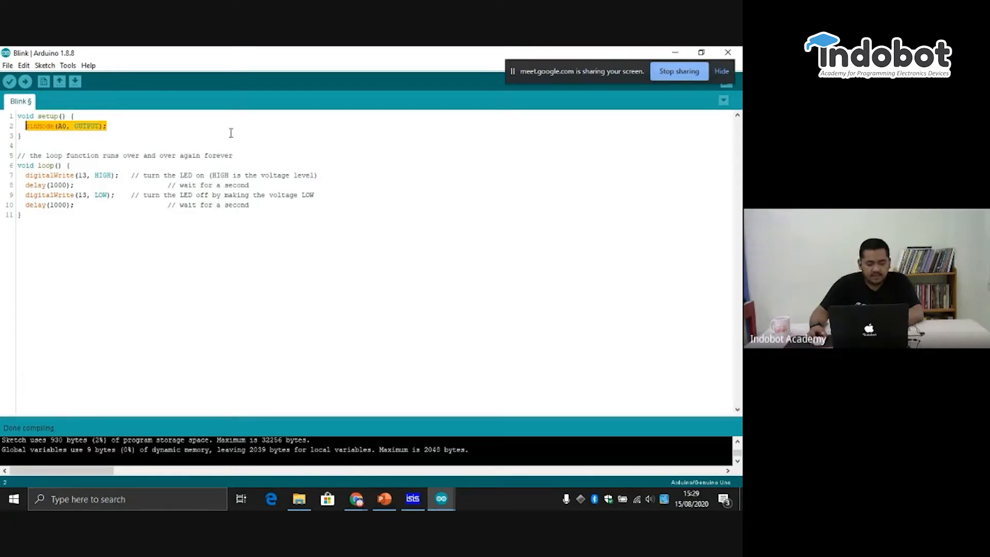
left_click(144, 132)
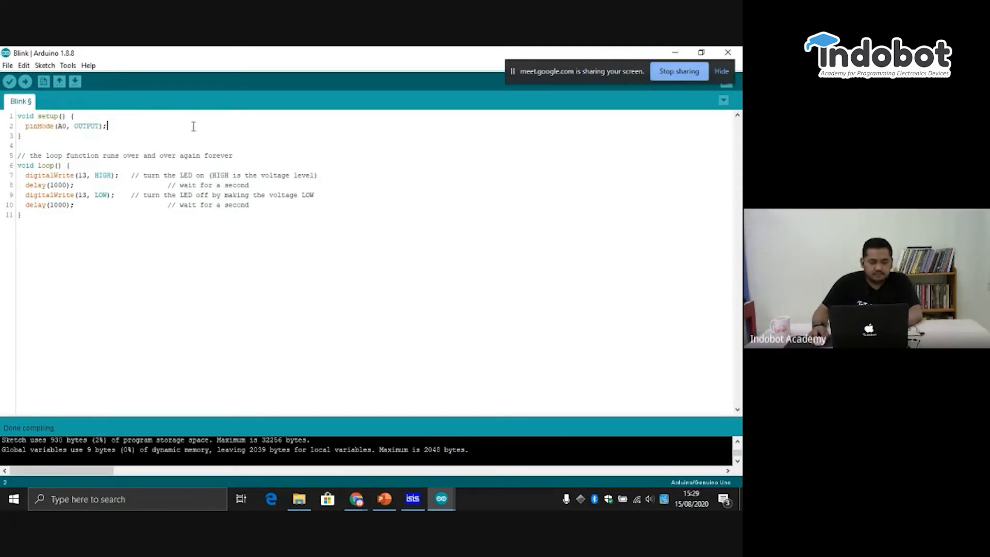
key("Return")
key("ctrl+v")
key("Return")
key("ctrl+v")
key("Return")
key("ctrl+v")
key("Return")
key("ctrl+v")
key("Return")
key("ctrl+v")
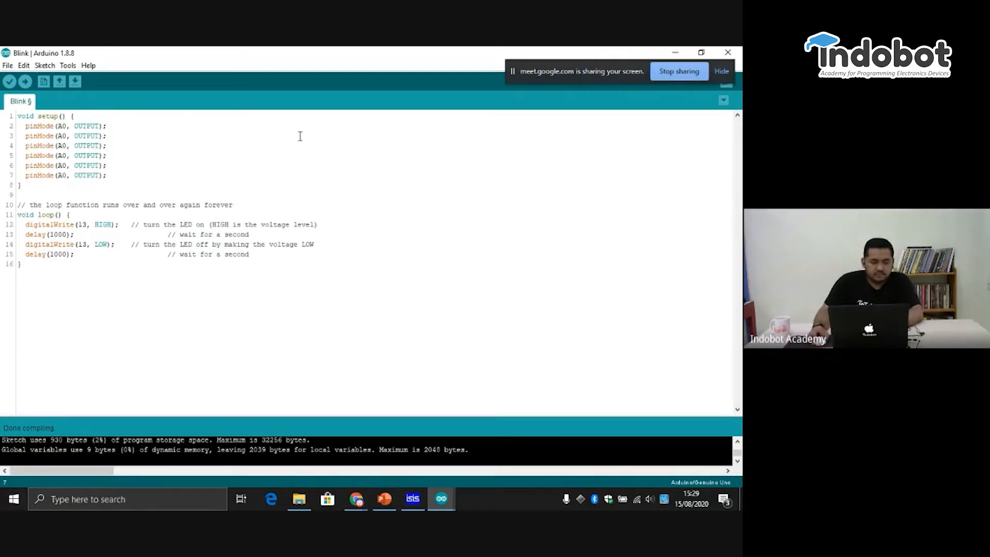
- Change the pins in the five copied pinMode lines to A1, A2, A3, A4 and A5, in order
left_click(67, 136)
key("BackSpace")
type("1")
key("Down")
key("BackSpace")
type("2")
key("Down")
key("BackSpace")
type("3")
key("Down")
key("BackSpace")
type("4")
key("Down")
left_click(155, 145)
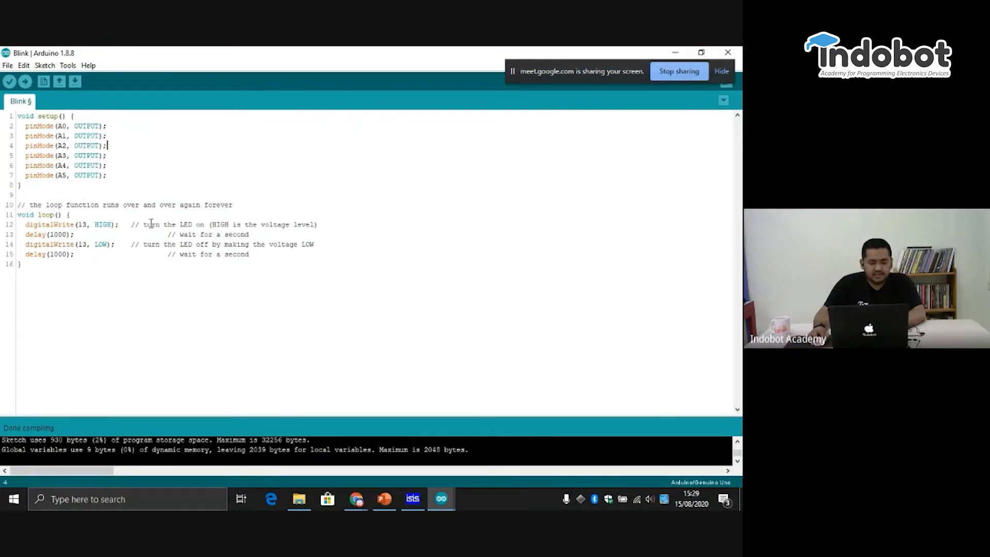
- Delete the trailing comments from the four statements in loop() and the comment line above void loop()
left_click_drag(131, 226, 324, 222)
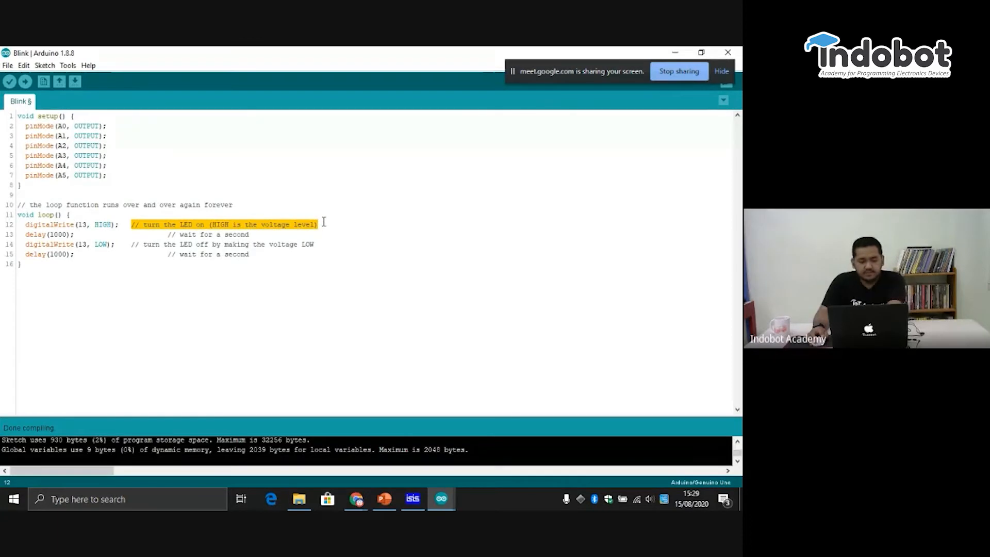
key("XF86AudioLowerVolume")
key("BackSpace")
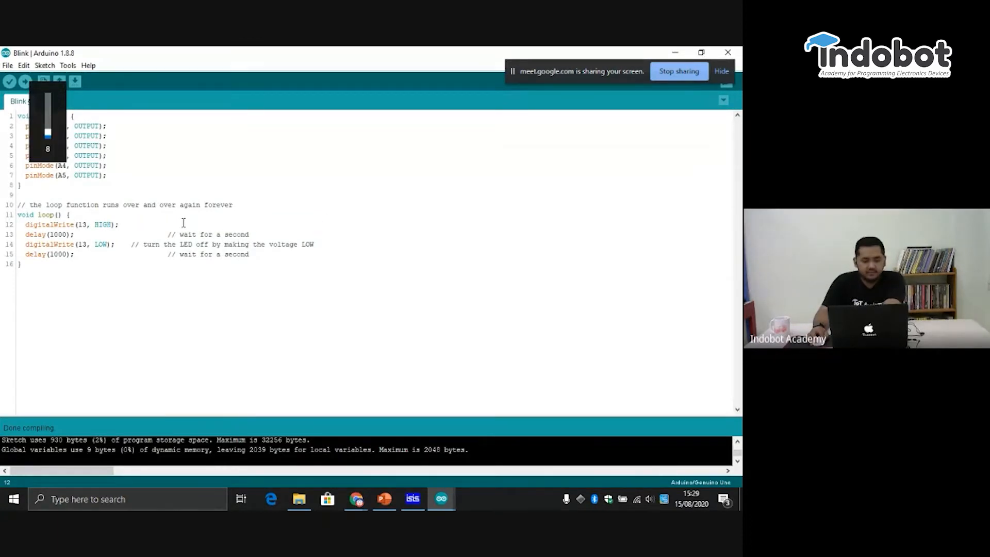
left_click_drag(277, 236, 165, 235)
key("BackSpace")
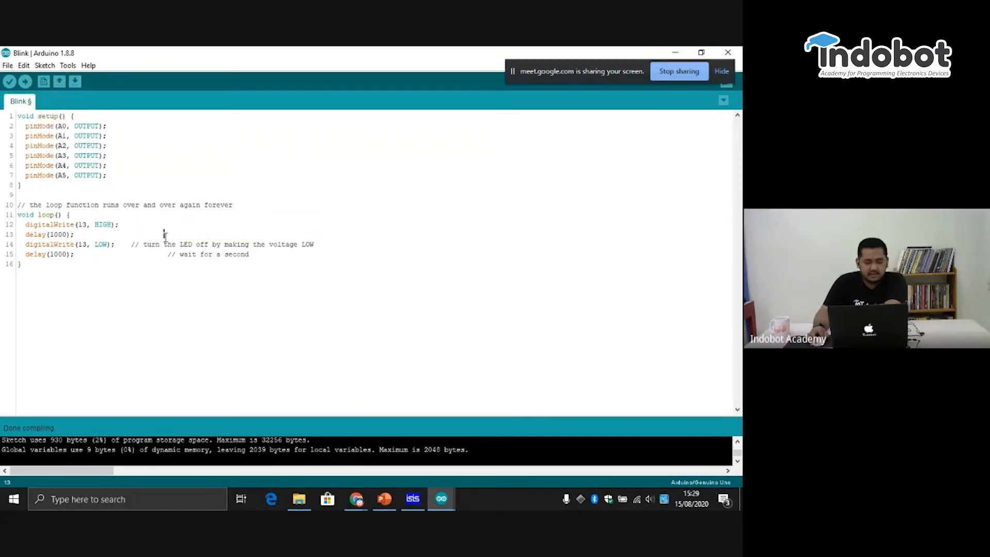
left_click_drag(320, 243, 136, 244)
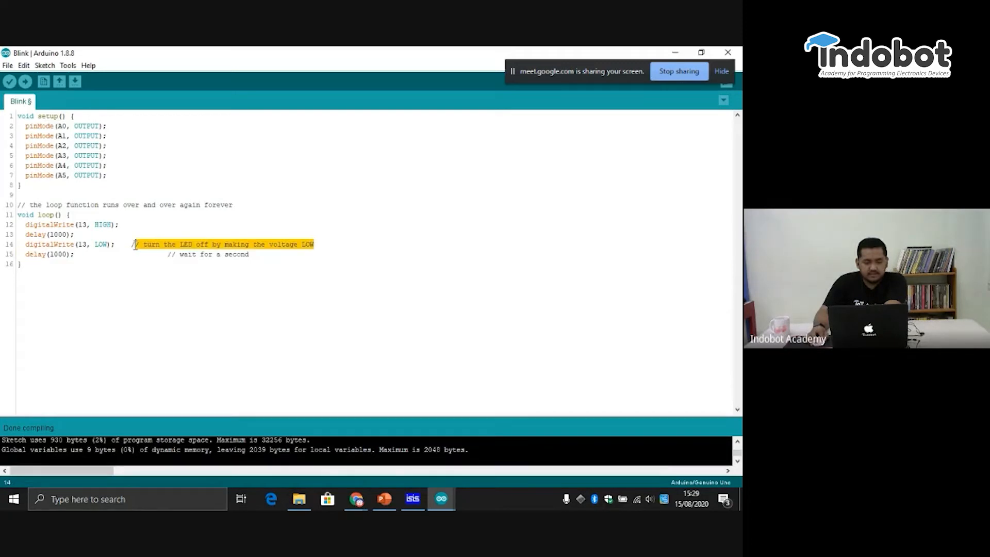
key("BackSpace")
left_click_drag(261, 249, 164, 253)
key("BackSpace")
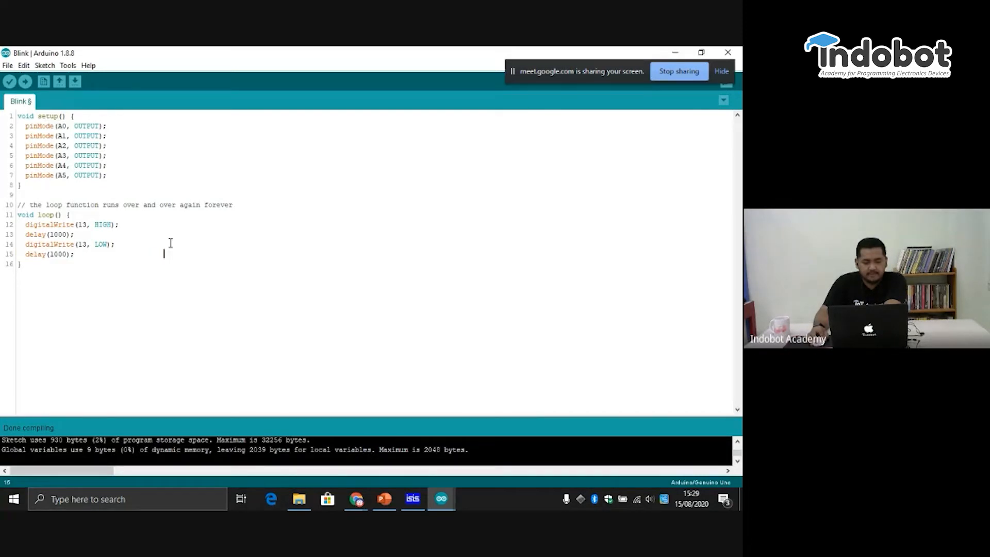
left_click_drag(241, 208, 1, 200)
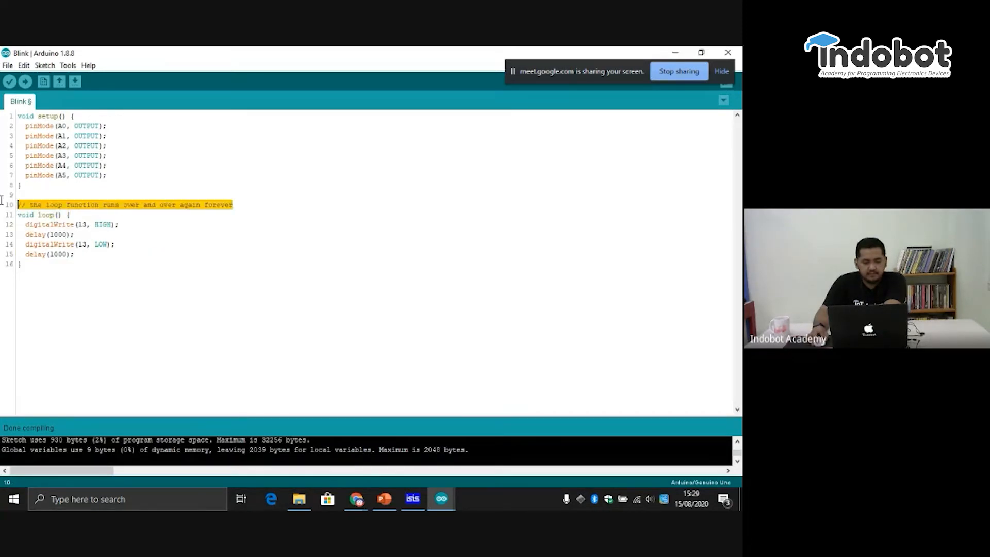
key("BackSpace")
key("BackSpace")
- Set the pin in both the HIGH and LOW digitalWrite statements in loop() to A0
left_click(155, 214)
left_click(80, 215)
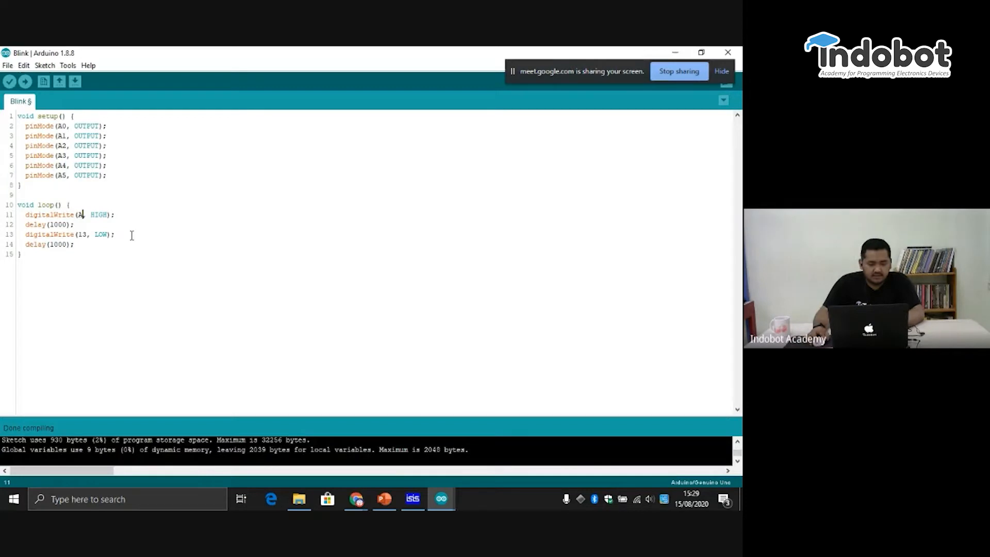
key("Delete")
key("Delete")
type("A0")
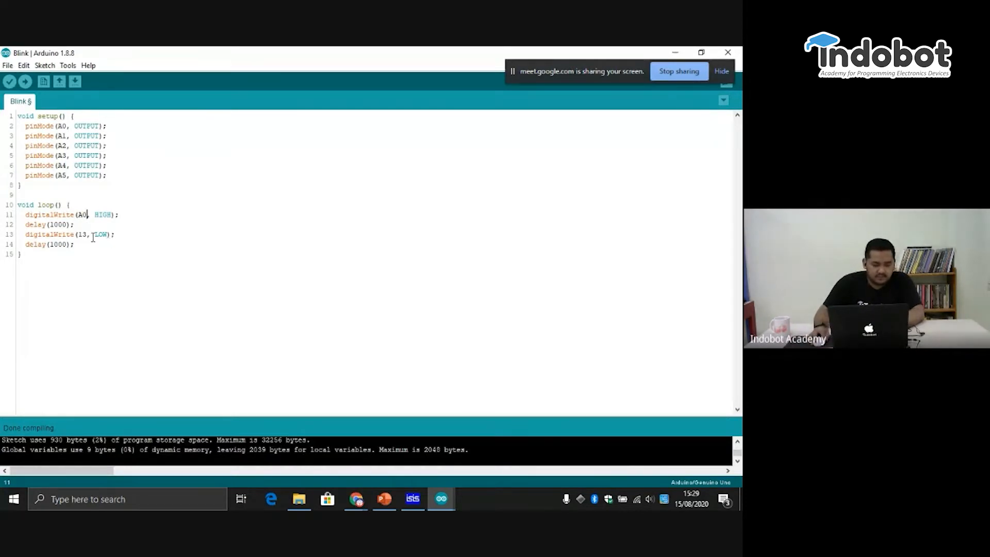
key("Delete")
key("Delete")
type("A0")
- Copy the digitalWrite(A0, HIGH); line in loop() and paste it five times on new lines directly below the original
mouse_move(133, 211)
left_mouse_down()
mouse_move(44, 205)
mouse_move(29, 215)
mouse_move(117, 217)
left_mouse_up()
key("ctrl+c")
left_click(27, 214)
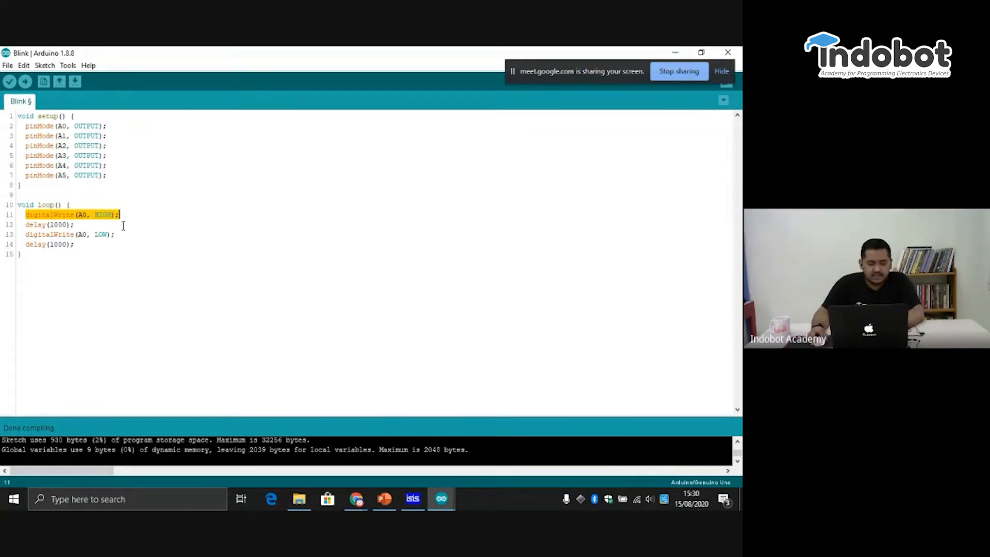
left_click(135, 213)
key("Return")
key("ctrl+v")
key("Return")
key("ctrl+v")
key("Return")
key("ctrl+v")
key("Return")
key("ctrl+v")
key("Return")
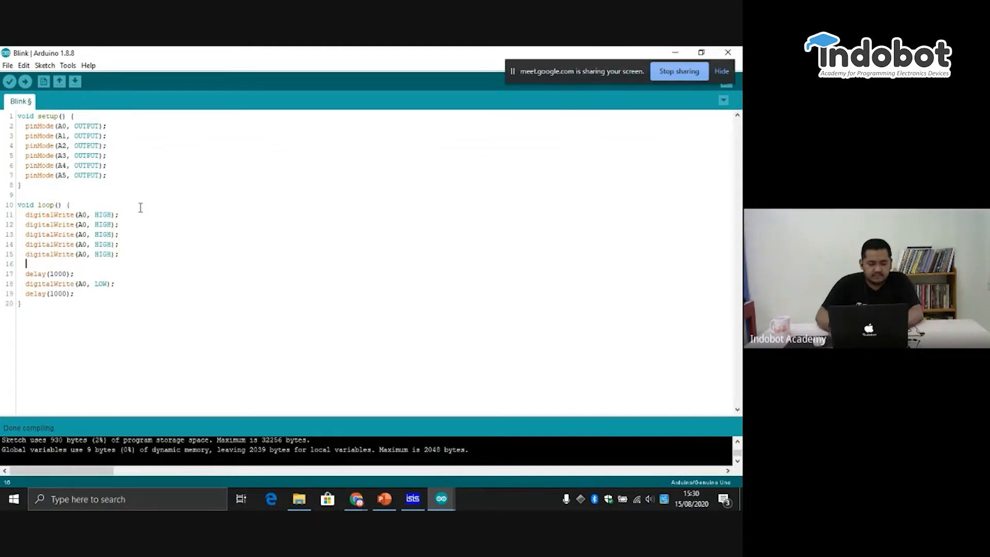
key("ctrl+v")
- Change the pins in the five copied HIGH digitalWrite lines to A1, A2, A3, A4 and A5, in order
left_click(87, 224)
key("BackSpace")
type("2")
key("Down")
key("BackSpace")
type("1")
key("Down")
key("BackSpace")
type("2")
key("BackSpace")
type("3")
key("Down")
key("BackSpace")
type("4")
key("Down")
key("BackSpace")
type("5")
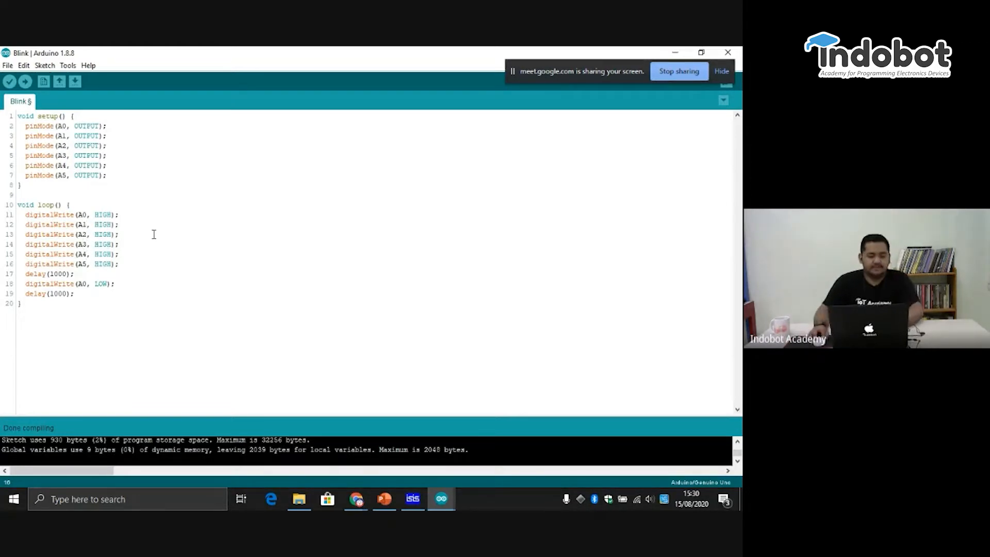
- Copy the digitalWrite(A0, LOW); line and paste it five times on new lines above the final delay(1000);
left_click_drag(123, 264, 14, 213)
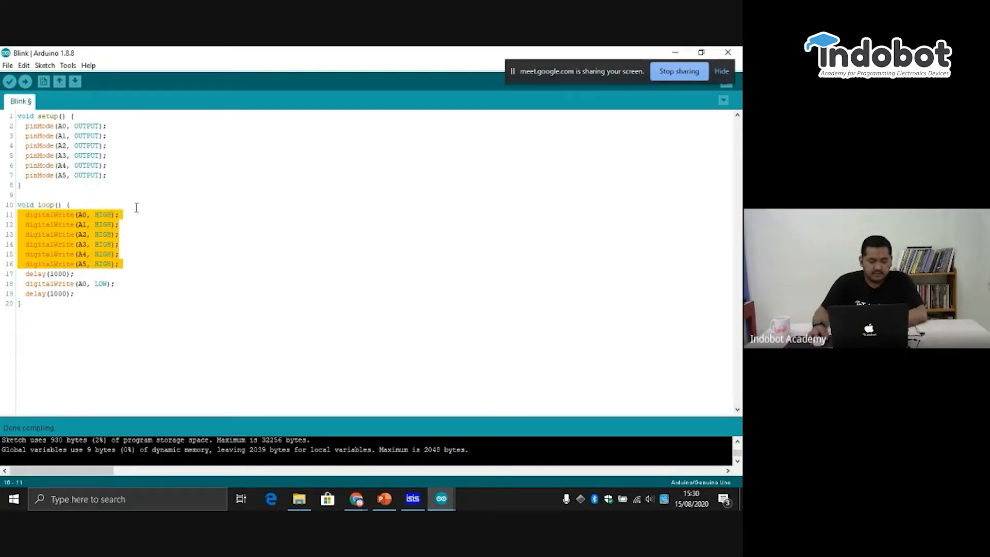
left_click_drag(129, 285, 30, 284)
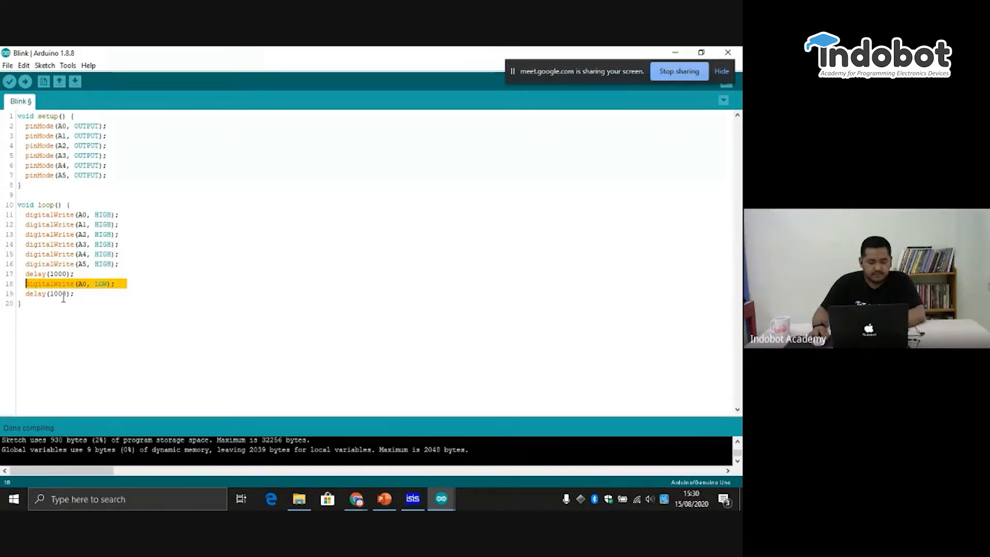
left_click(135, 287)
key("Return")
type("digitalWrite(A0, LOW);")
key("Return")
type("digitalWrite(A0, LOW);")
key("Return")
type("digitalWrite(A0, LOW);")
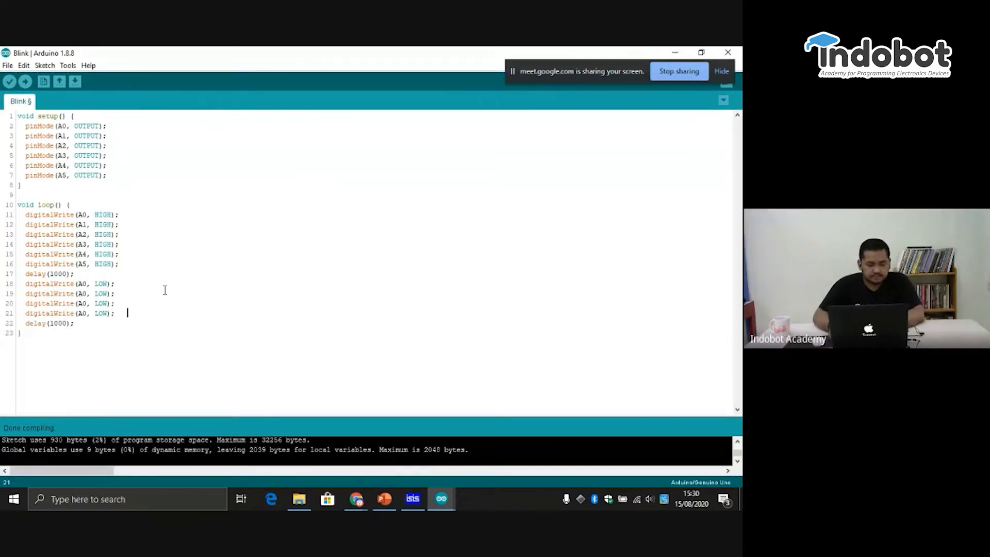
key("Return")
type("digitalWrite(A0, LOW);")
key("Return")
type("digitalWrite(A0, LOW);")
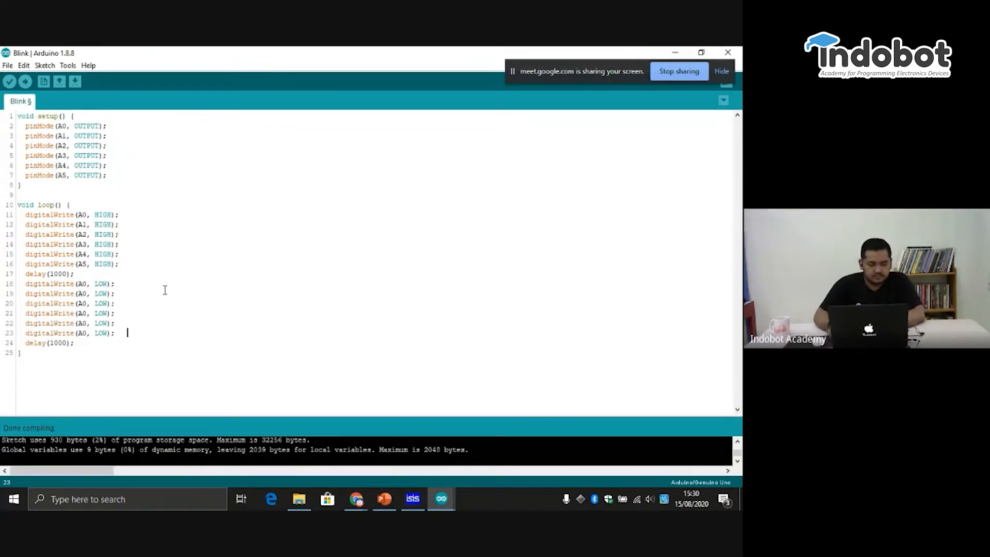
- Change the pins in the five copied LOW digitalWrite lines to A1, A2, A3, A4 and A5, in order
left_click(85, 293)
key("BackSpace")
type("1")
key("BackSpace")
type("2")
key("Down")
key("BackSpace")
type("3")
key("Down")
key("BackSpace")
type("5")
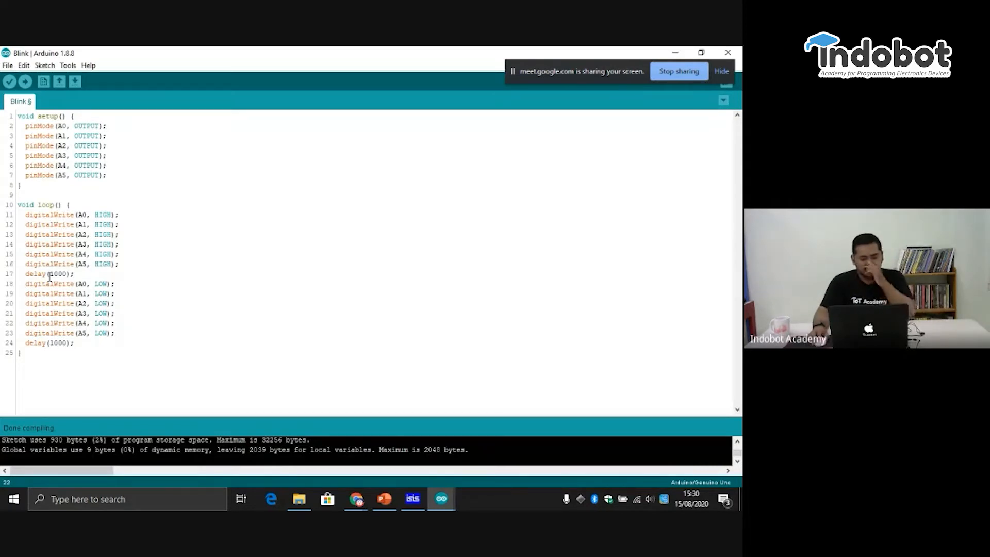
- Compile the Blink sketch and copy the full path of Blink.ino.hex from the compiler output
left_click(11, 83)
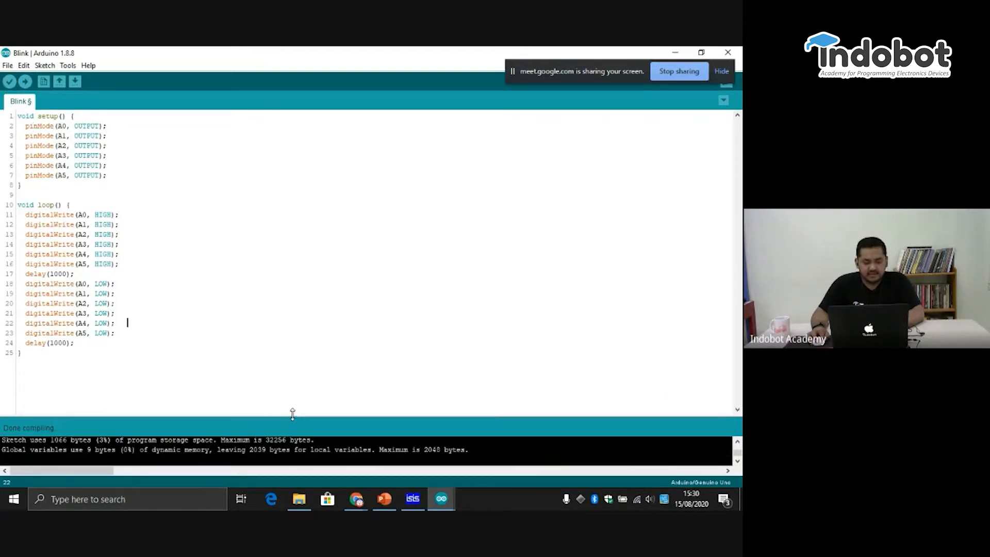
left_click_drag(292, 414, 295, 364)
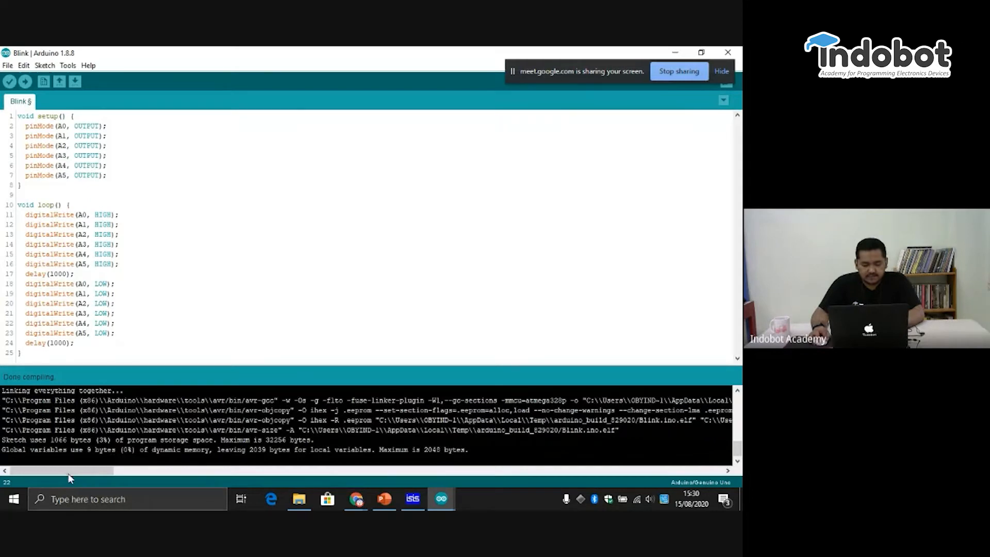
left_click_drag(68, 474, 150, 472)
left_click_drag(119, 421, 431, 423)
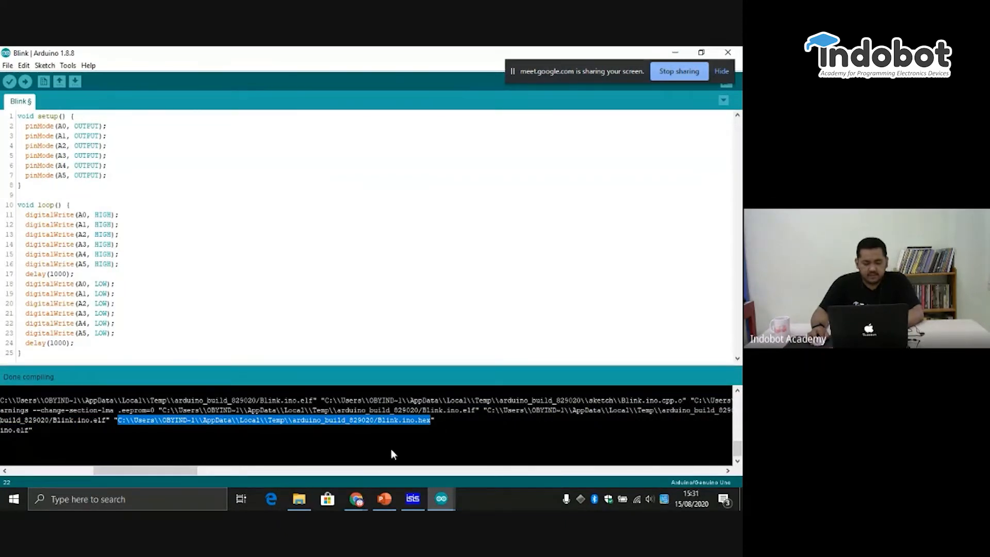
- Switch to Proteus ISIS and replace the Arduino Uno R3's program file with the copied Blink.ino.hex path
left_click(414, 497)
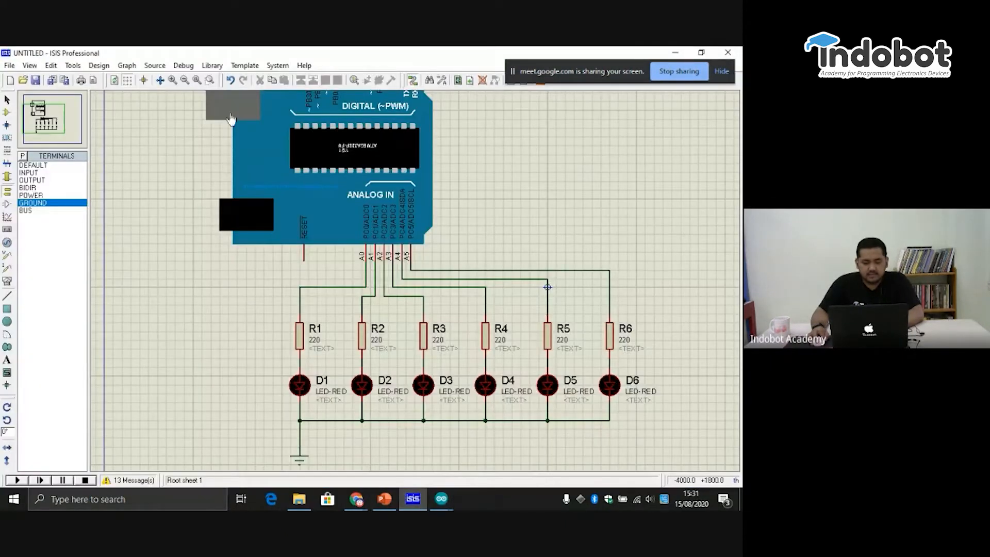
left_click(324, 148)
left_click(323, 147)
double_click(360, 160)
left_click(361, 160)
left_click_drag(330, 162, 413, 160)
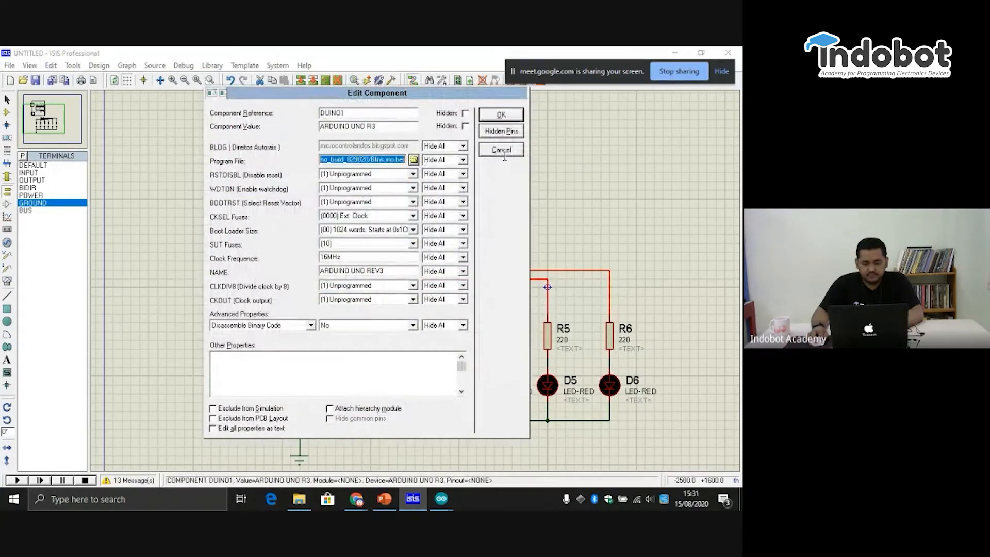
key("Delete")
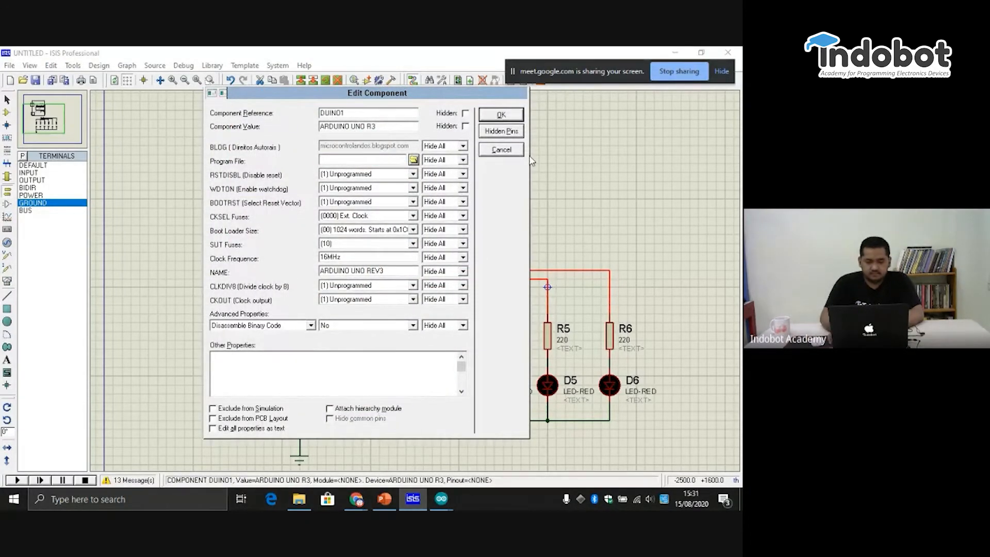
key("ctrl+v")
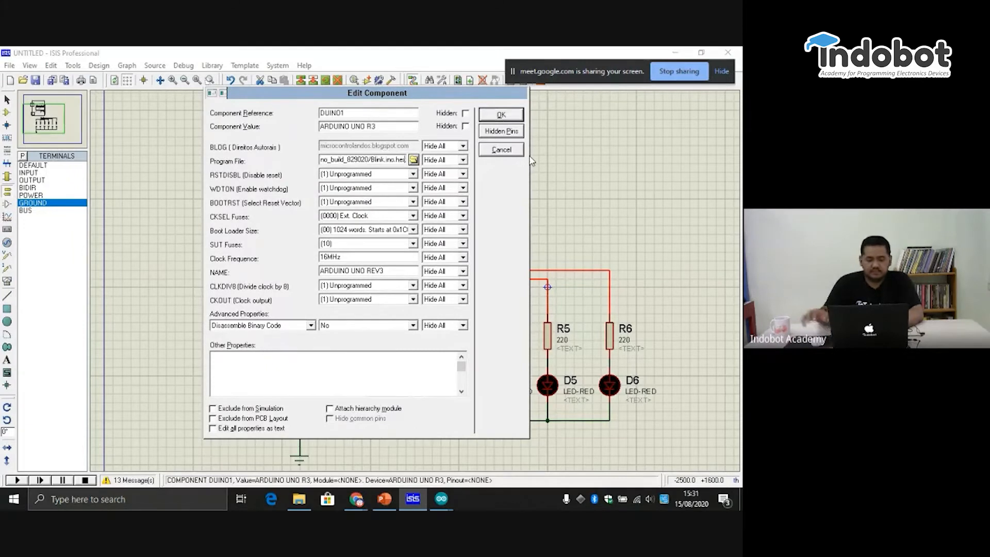
left_click(500, 116)
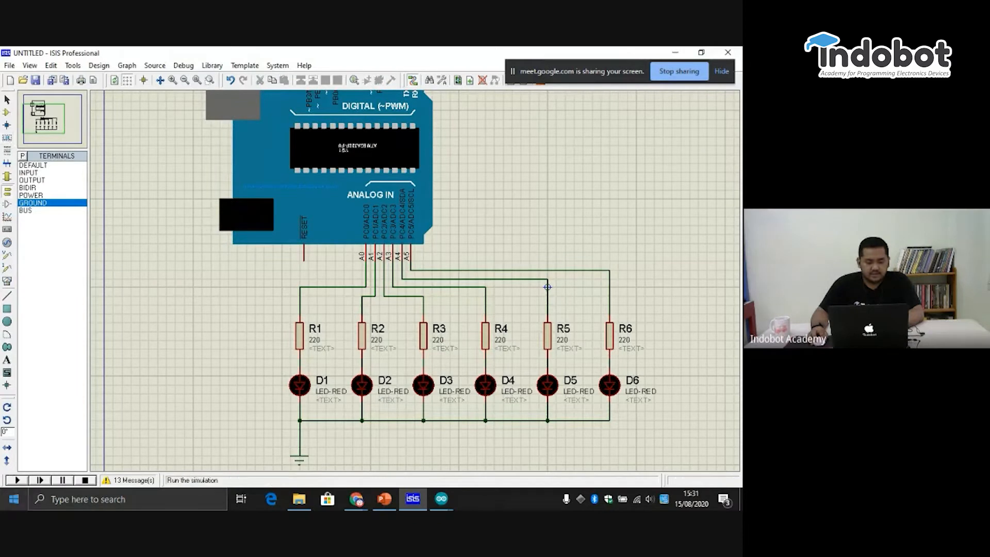
- Run the simulation of the six-LED Arduino circuit
left_click(17, 480)
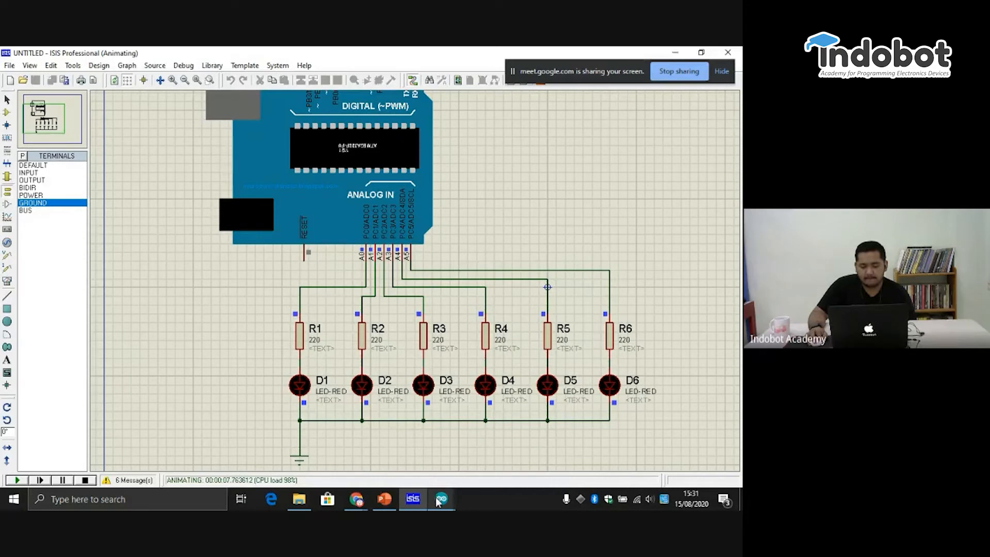
mouse_move(438, 501)
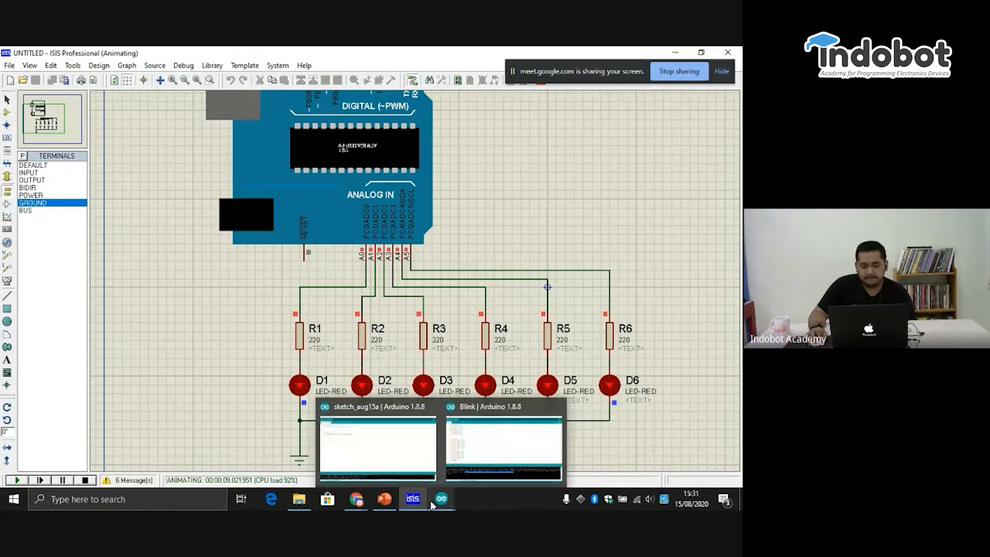
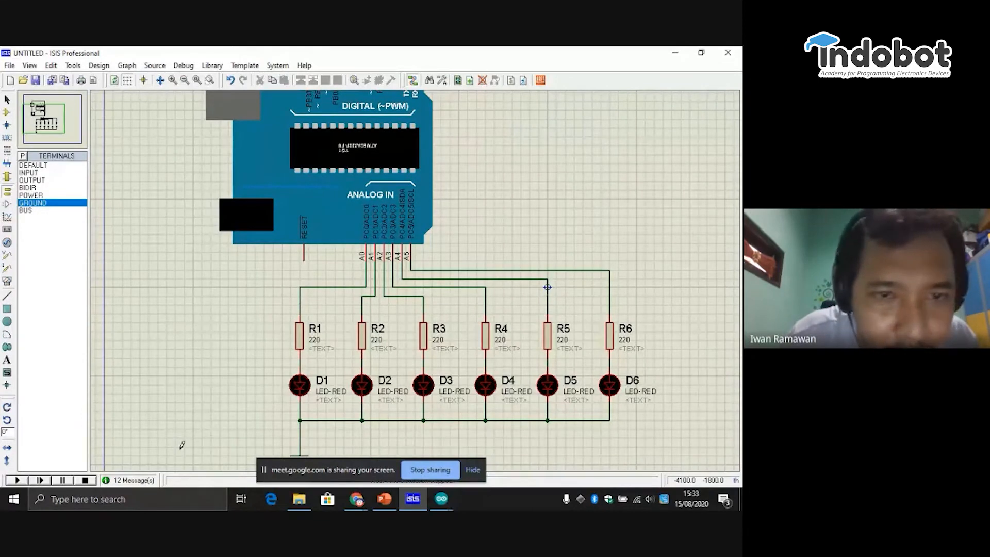
- Run the simulation of the six-LED circuit to watch the LEDs blink, and stop it
left_click(15, 480)
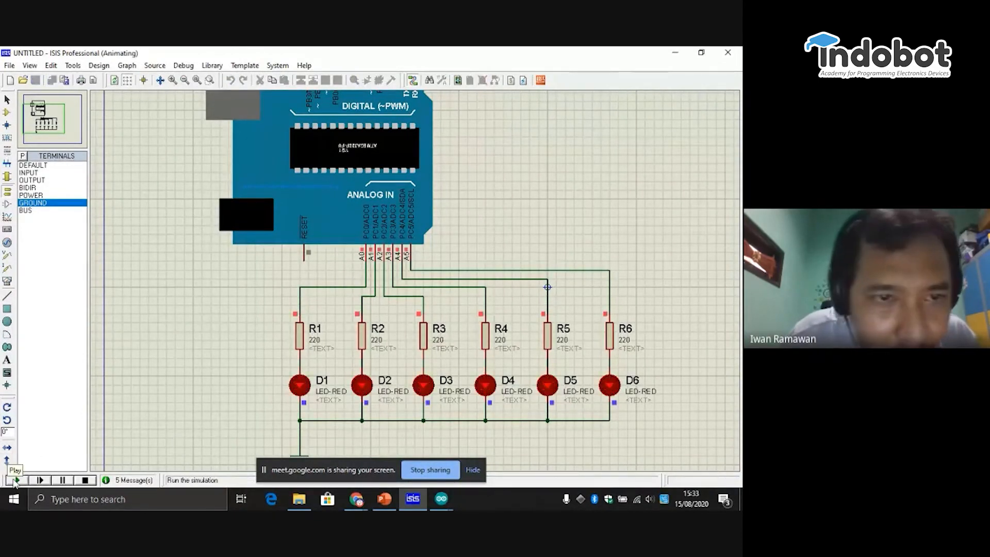
left_click(87, 480)
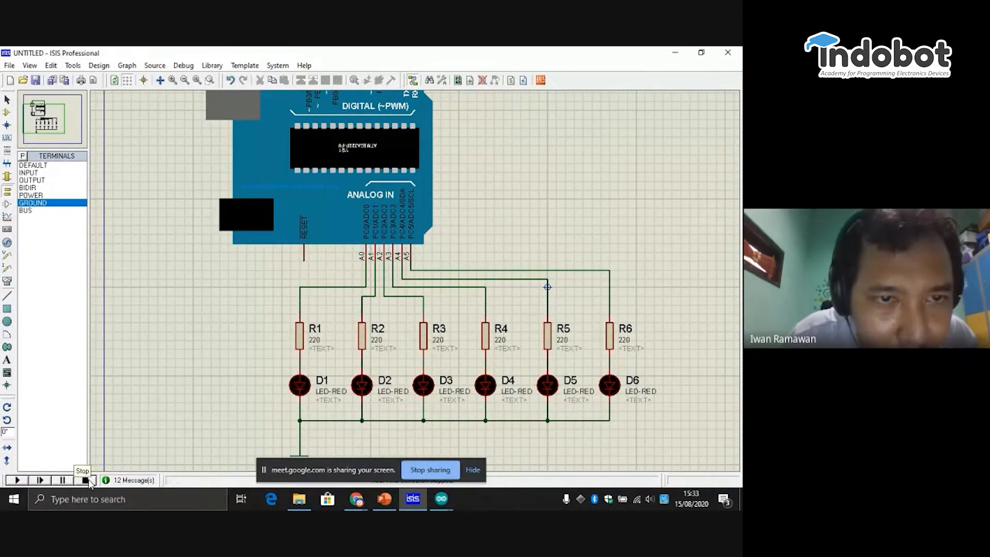
left_click(445, 502)
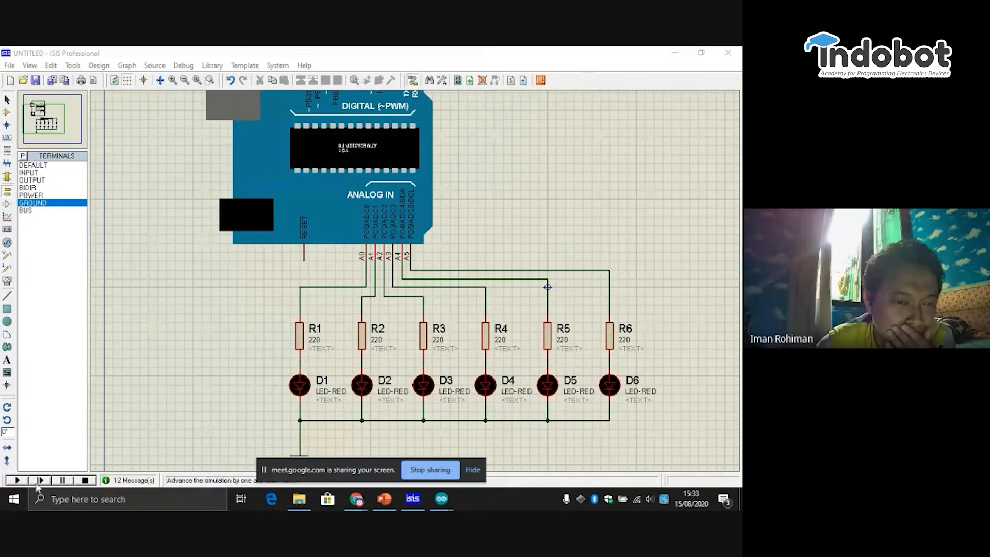
left_click(86, 481)
- Examine the Arduino Uno R3's digital and analog pins and the six resistor-LED branches wired to A0 through A5
middle_click(284, 258)
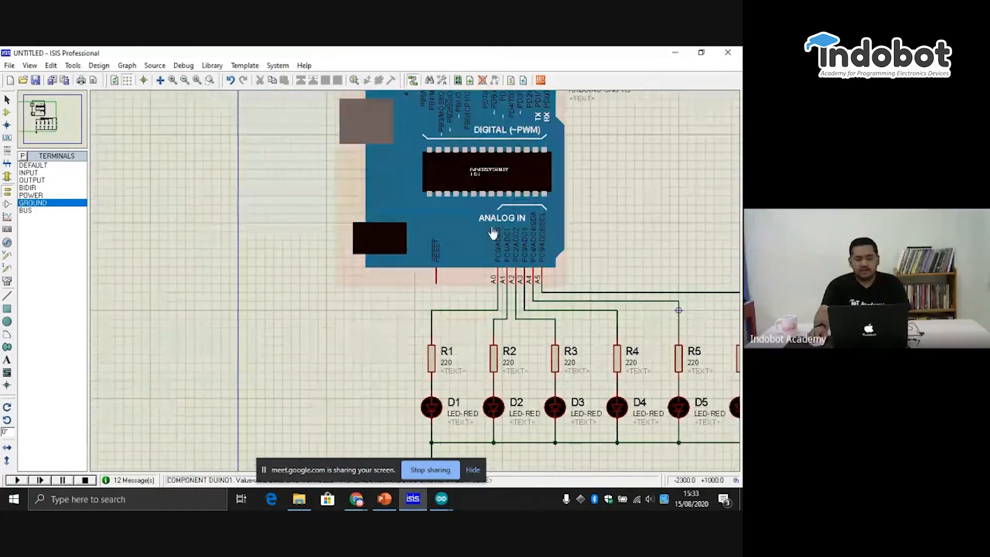
scroll(494, 233, "down", 1)
scroll(516, 271, "up", 1)
scroll(391, 284, "down", 1)
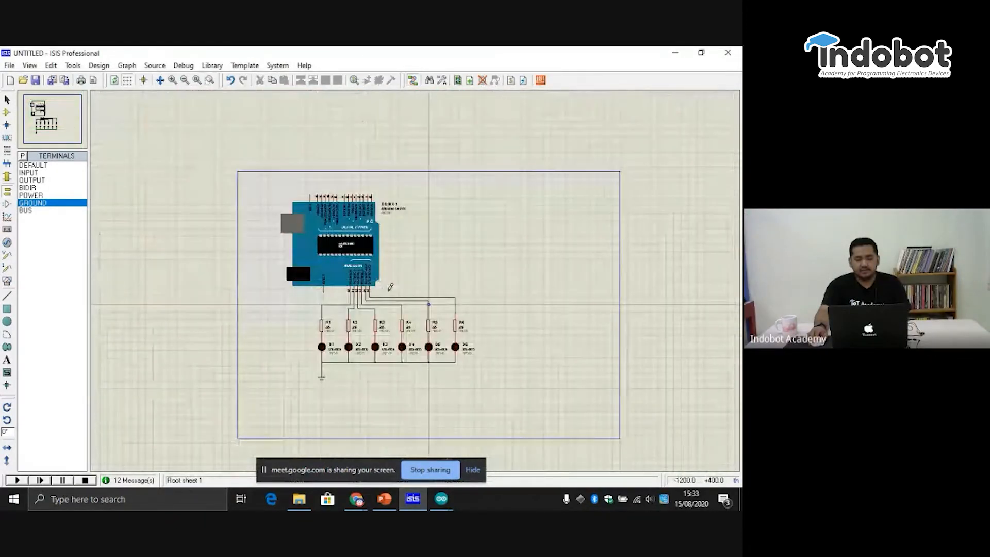
scroll(413, 277, "up", 2)
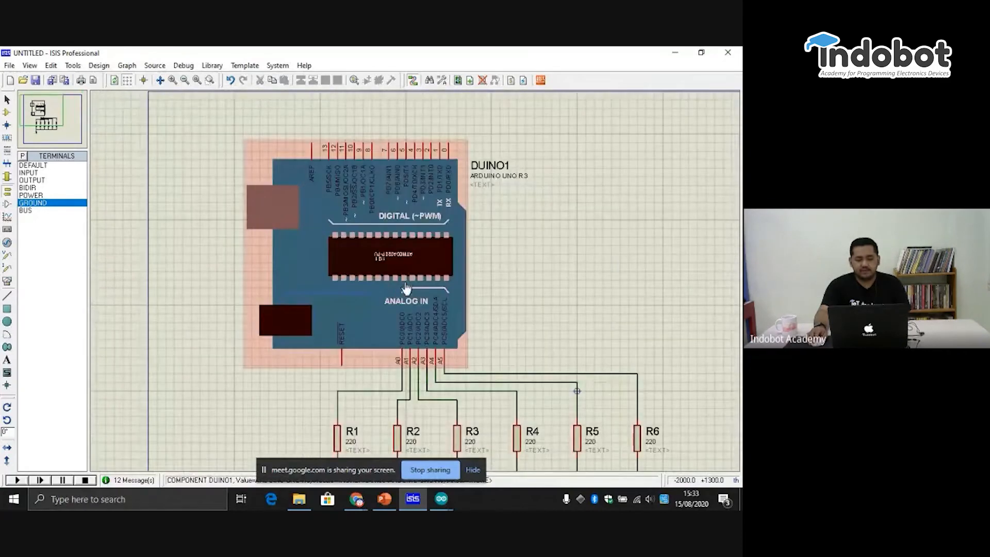
left_click(28, 109)
mouse_move(28, 109)
left_mouse_down()
mouse_move(45, 120)
mouse_move(43, 108)
mouse_move(43, 122)
mouse_move(45, 109)
left_mouse_up()
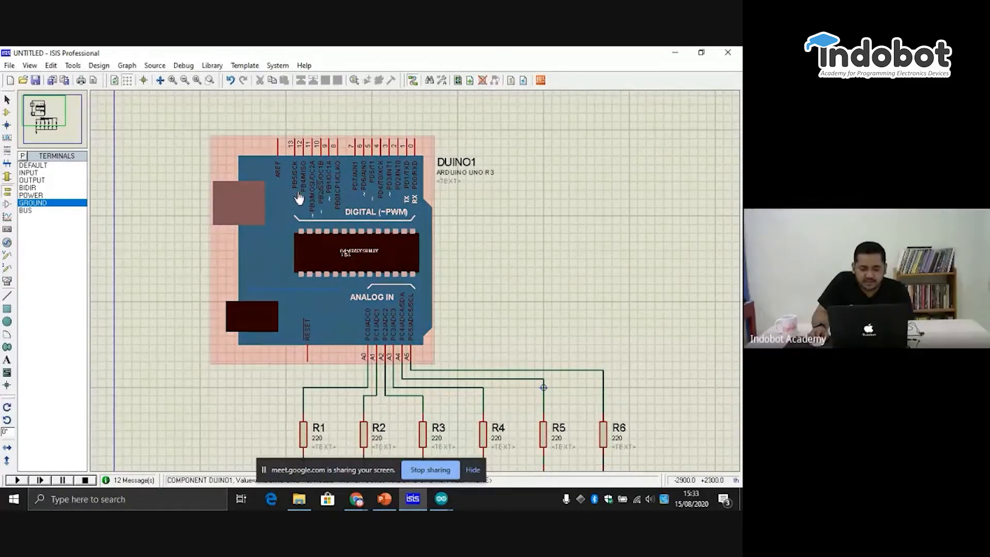
left_click(172, 79)
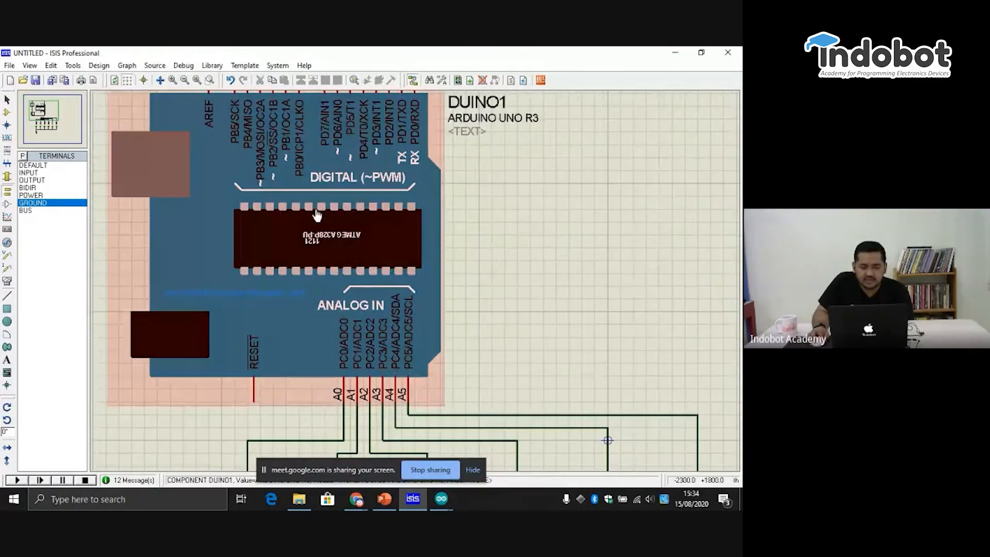
left_click(38, 109)
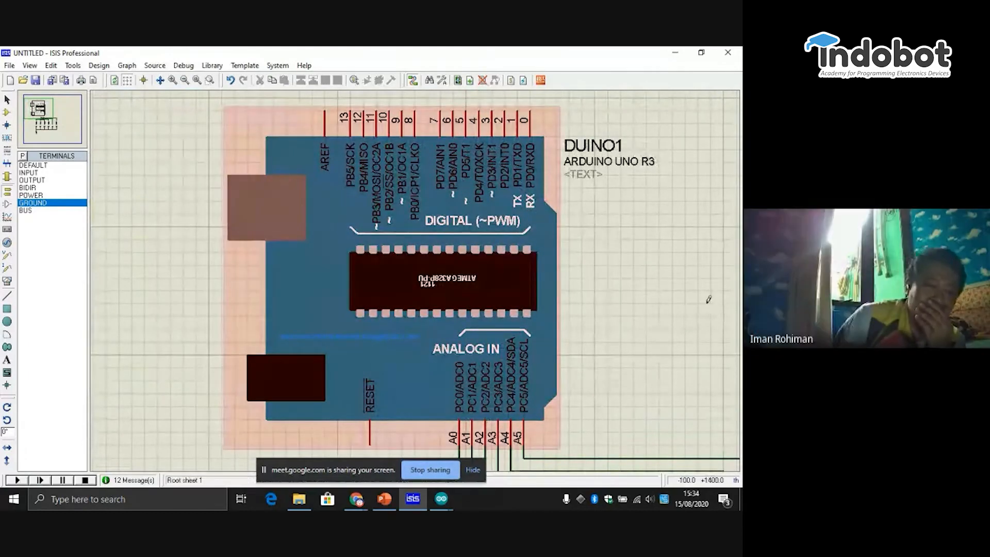
left_click(184, 79)
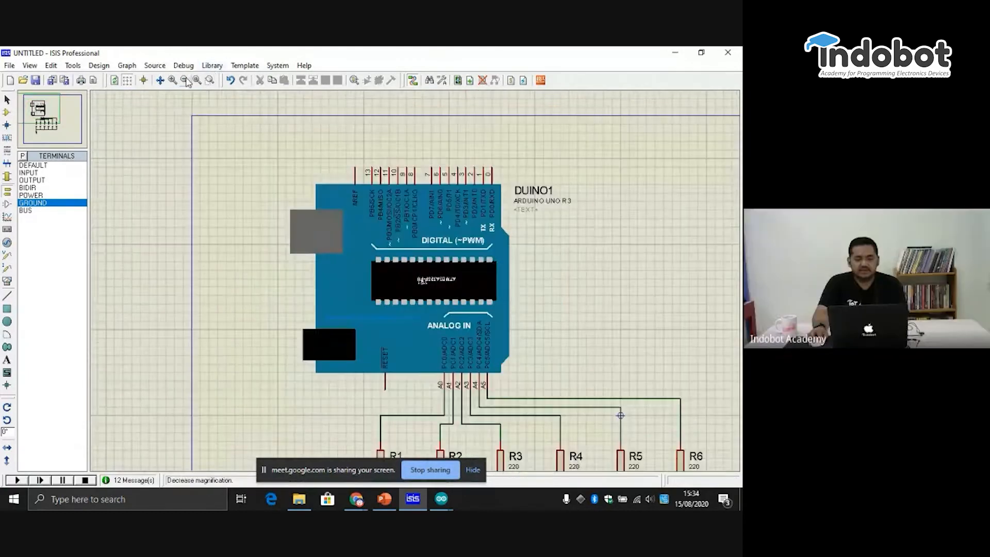
left_click(45, 118)
left_click_drag(46, 119, 49, 125)
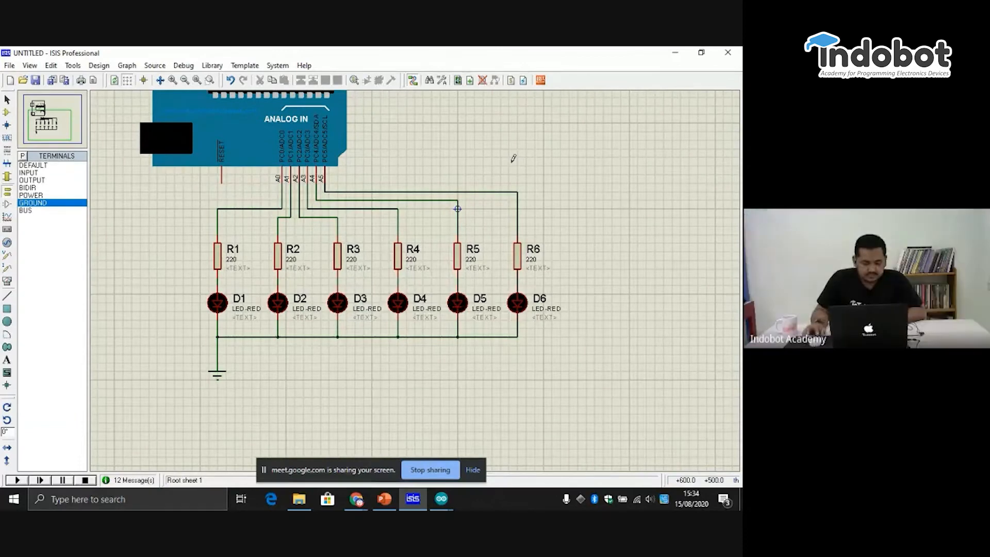
- Switch to the Blink sketch in the Arduino IDE and copy its entire code
left_click(441, 499)
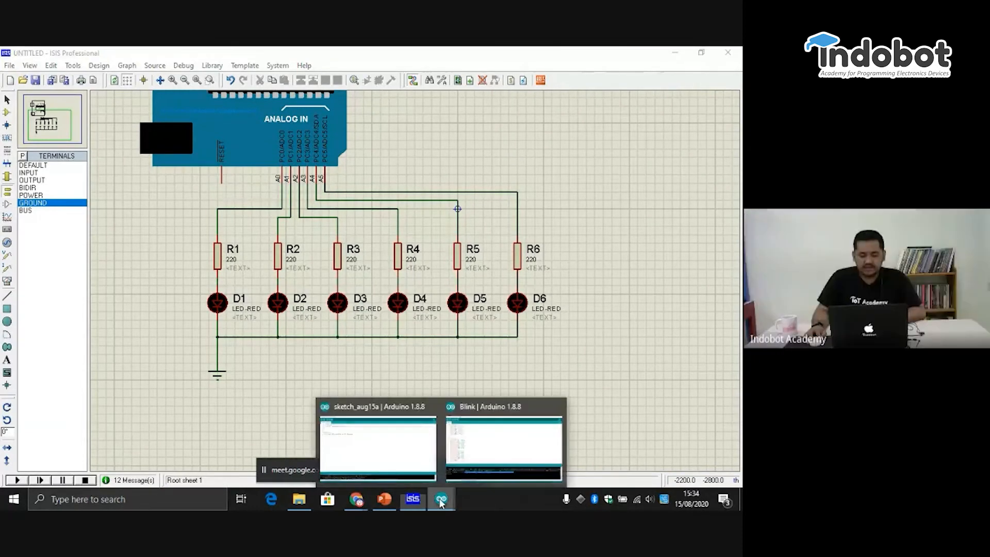
left_click(494, 450)
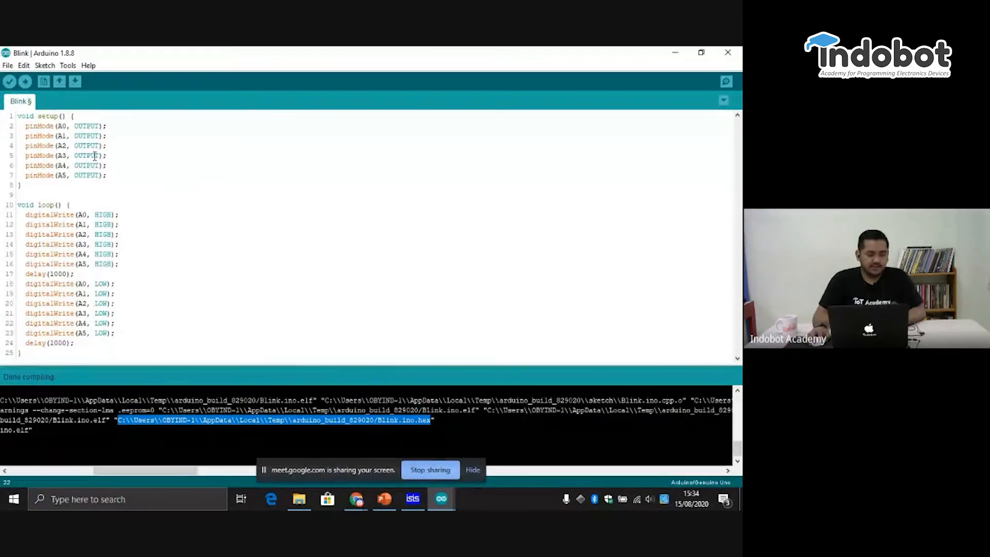
left_click_drag(28, 362, 1, 89)
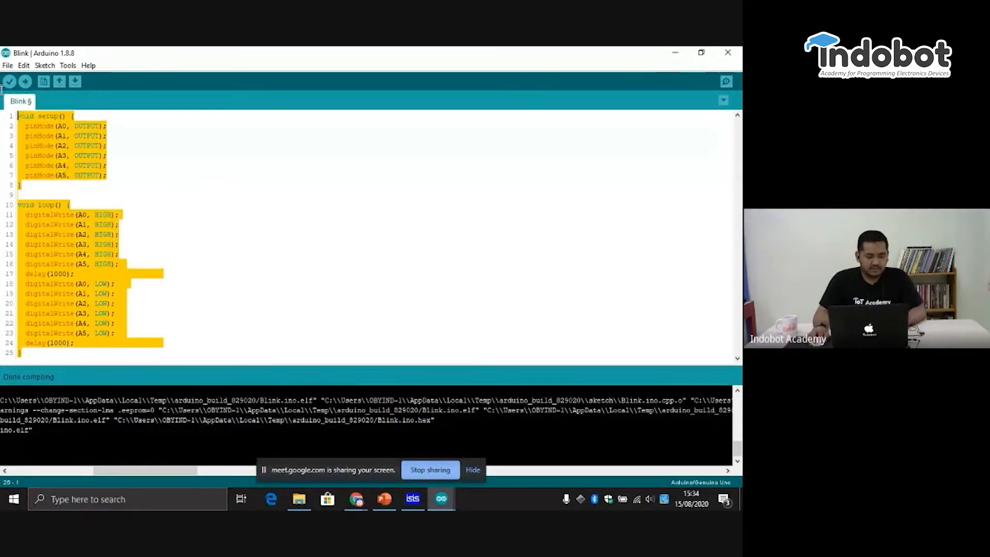
right_click(35, 117)
left_click(72, 172)
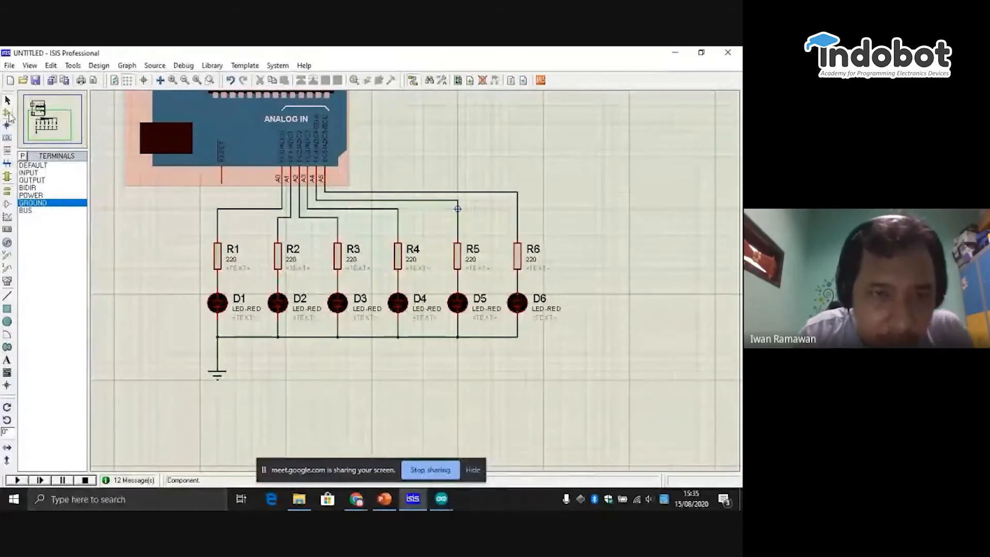
- Place a new LED-RED in the empty area of the schematic beyond R6
left_click(7, 113)
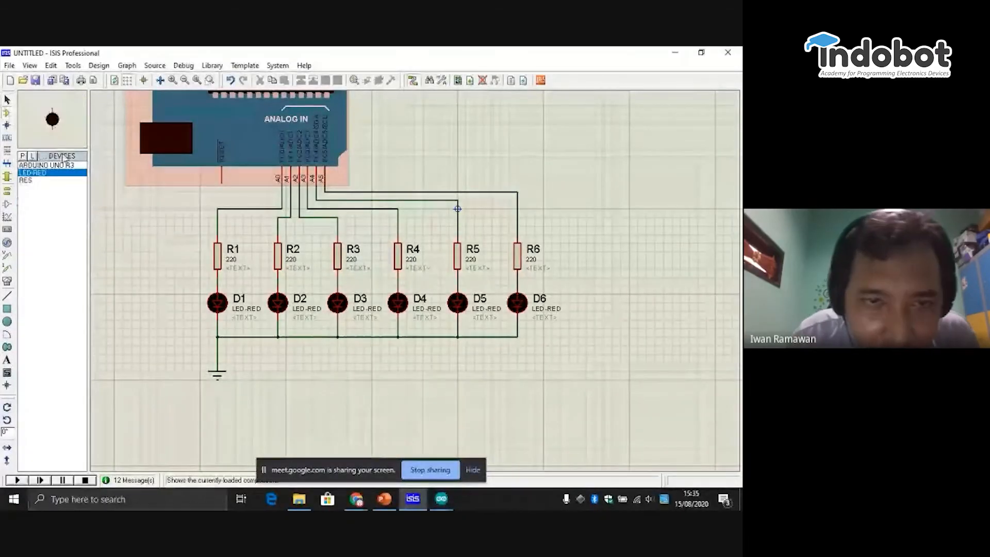
left_click(47, 165)
left_click(57, 173)
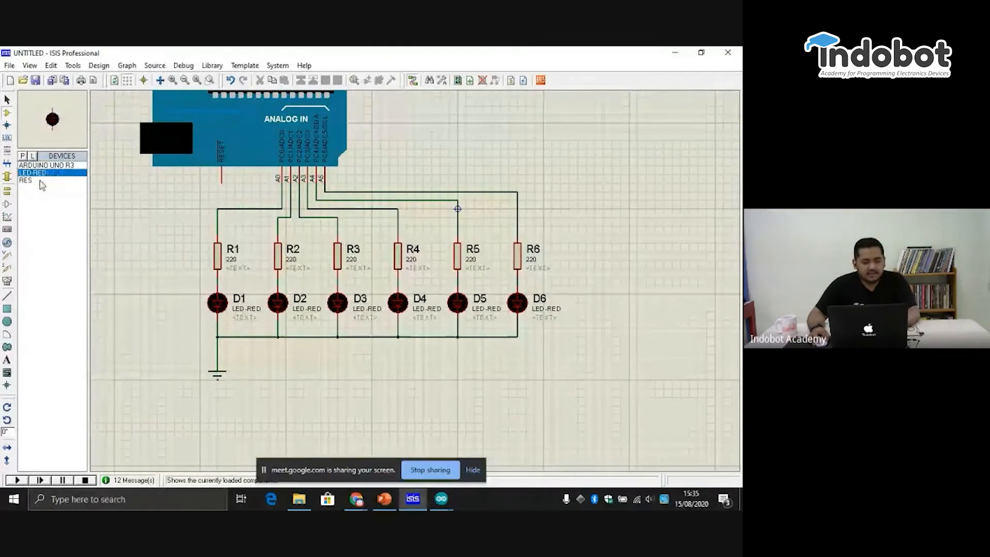
left_click(614, 260)
left_click(613, 234)
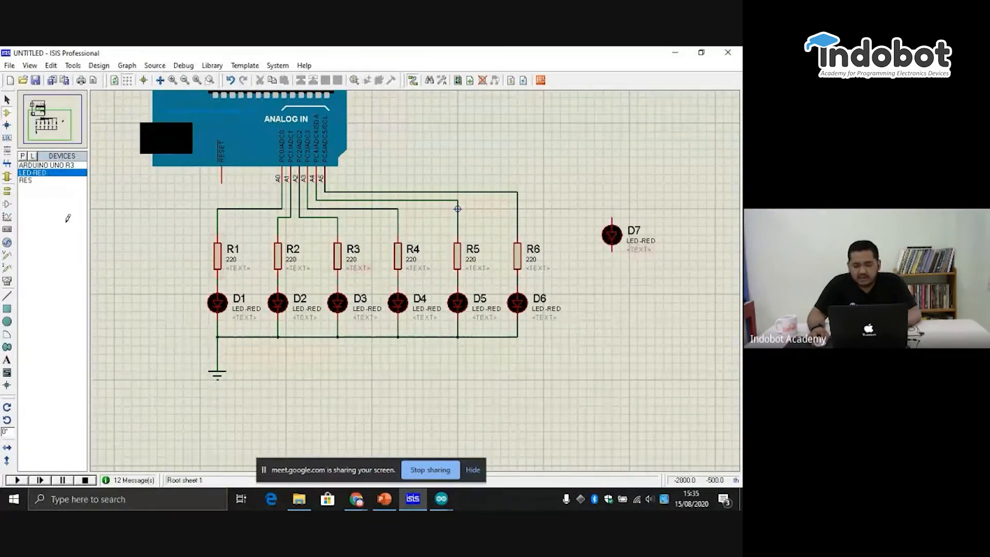
- Add a RES resistor rotated anti-clockwise above the new LED and wire the two in series
left_click(28, 181)
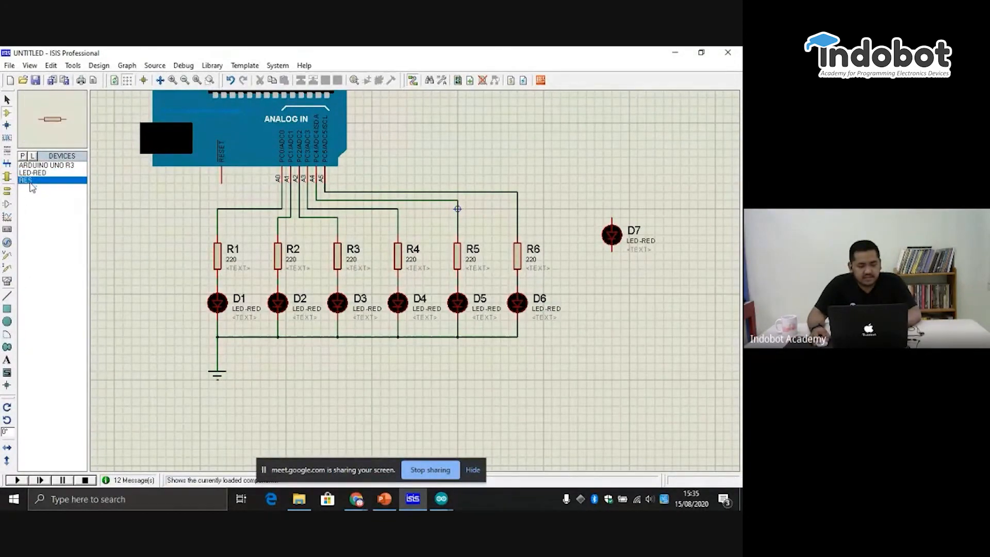
left_click(619, 183)
left_click(599, 184)
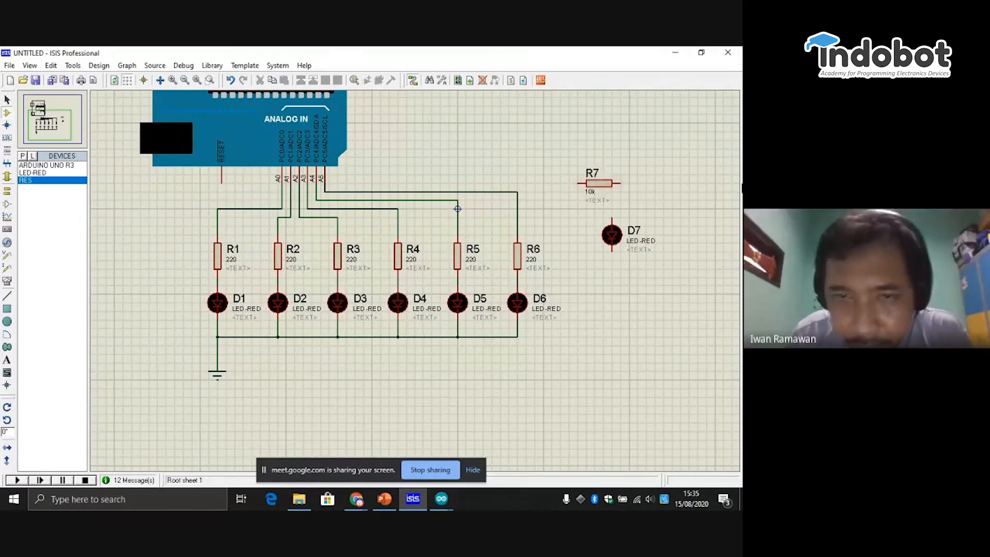
right_click(606, 189)
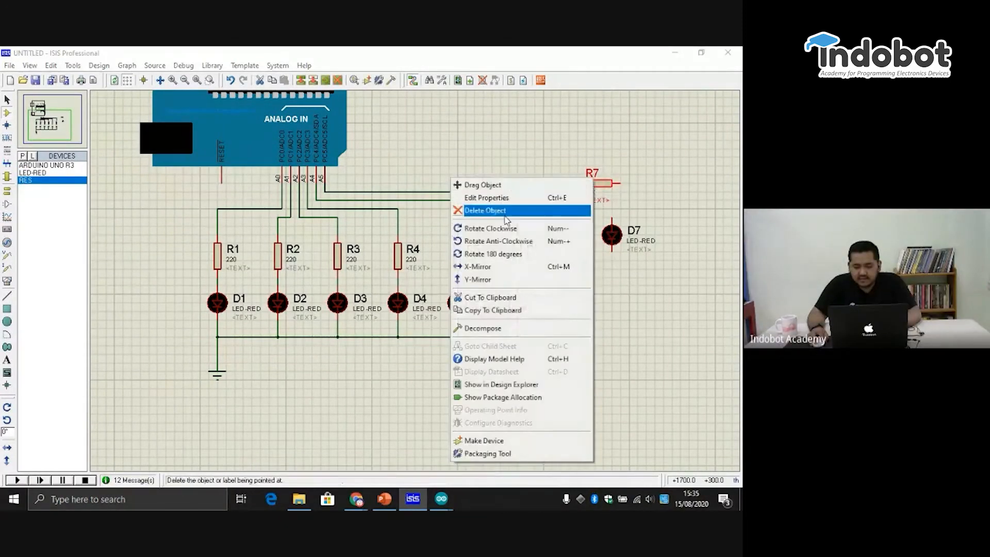
left_click(508, 246)
mouse_move(598, 189)
left_mouse_down()
mouse_move(612, 192)
mouse_move(613, 180)
left_mouse_up()
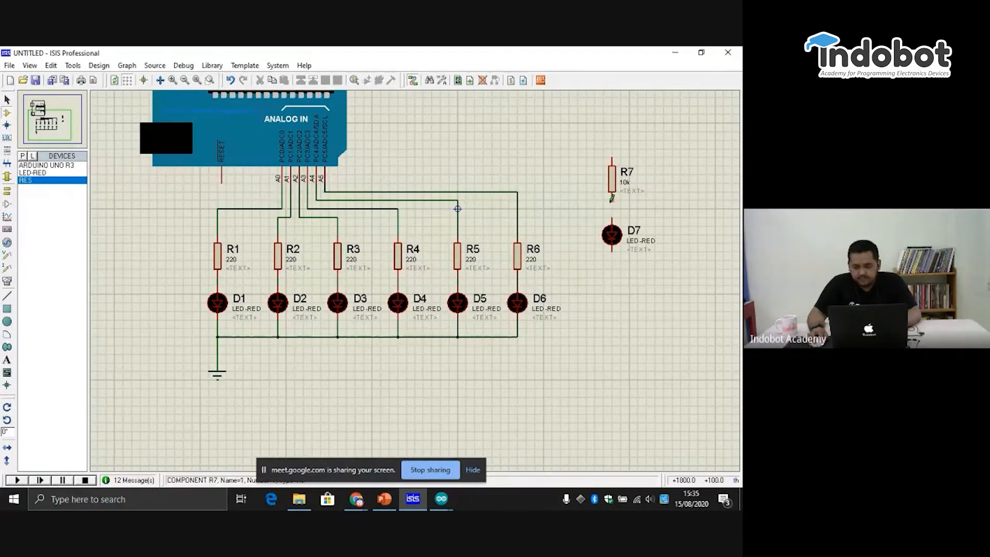
left_click(611, 198)
left_click(612, 223)
- Select the R7 and D7 pair as a block and rotate it 180 degrees repeatedly, leaving D7 above R7
left_click_drag(699, 285, 569, 105)
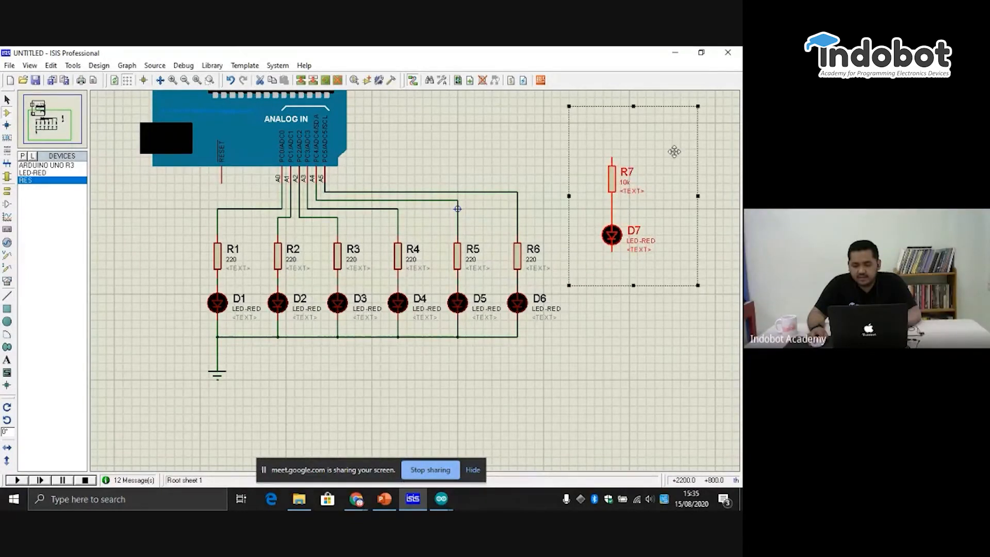
right_click(611, 175)
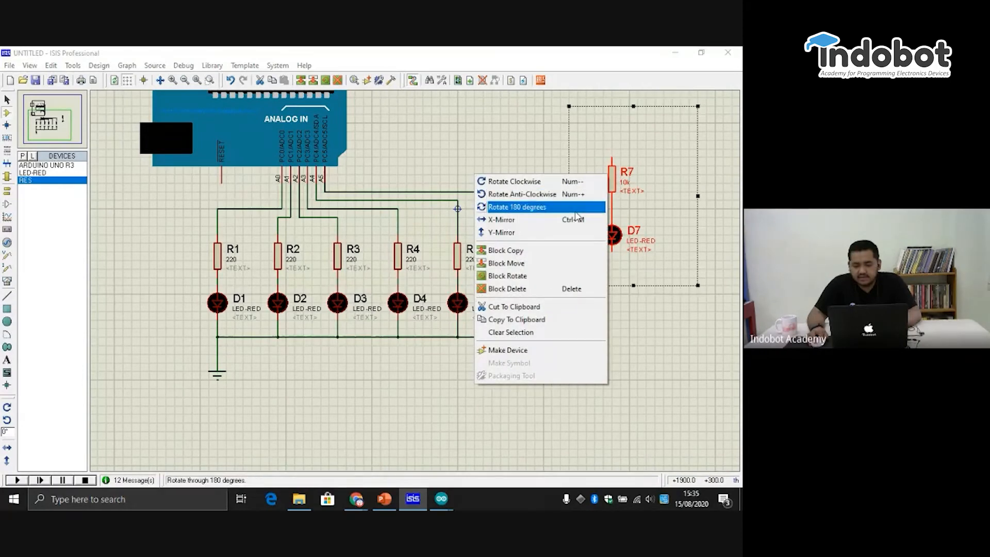
left_click(575, 211)
right_click(631, 151)
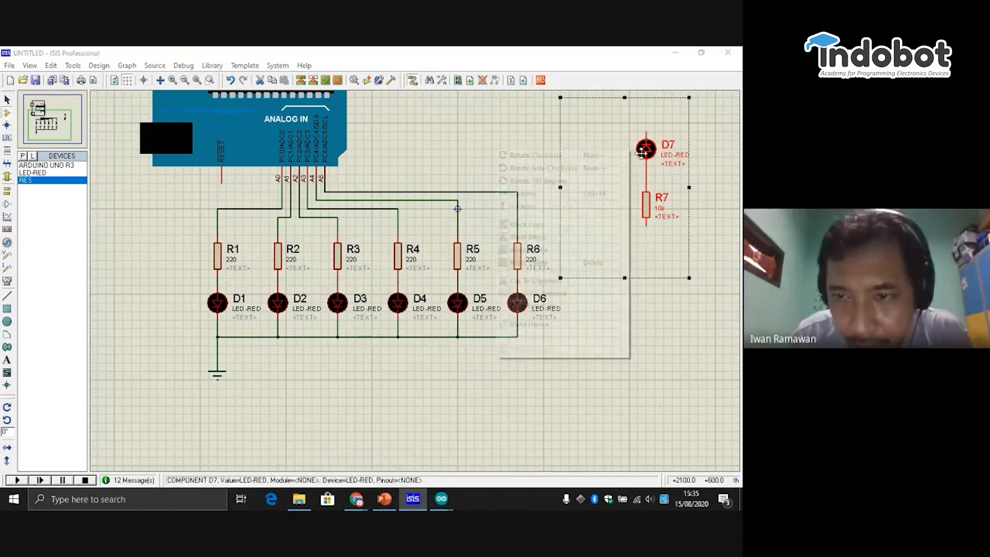
left_click(555, 184)
right_click(598, 172)
left_click(536, 202)
right_click(645, 174)
left_click(610, 239)
right_click(631, 149)
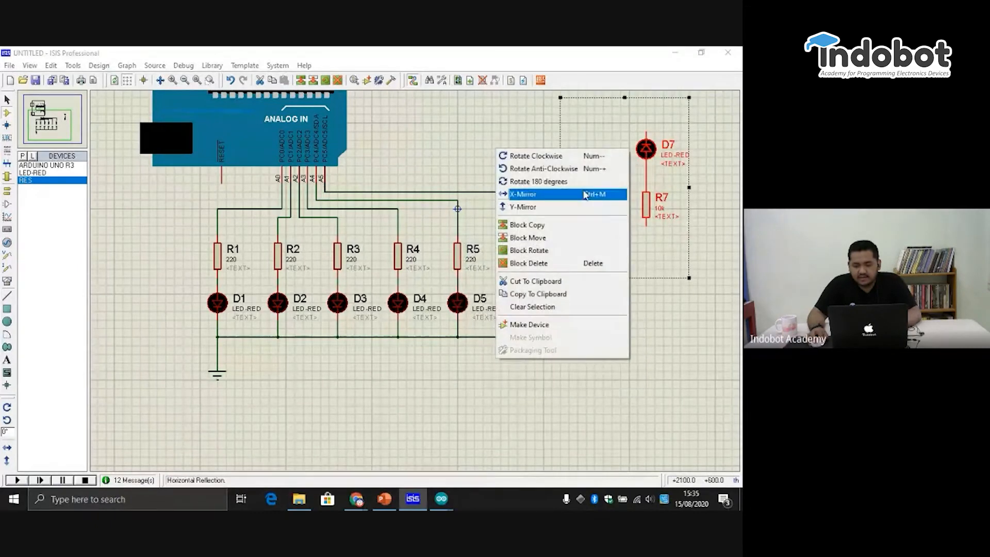
left_click(586, 195)
right_click(612, 178)
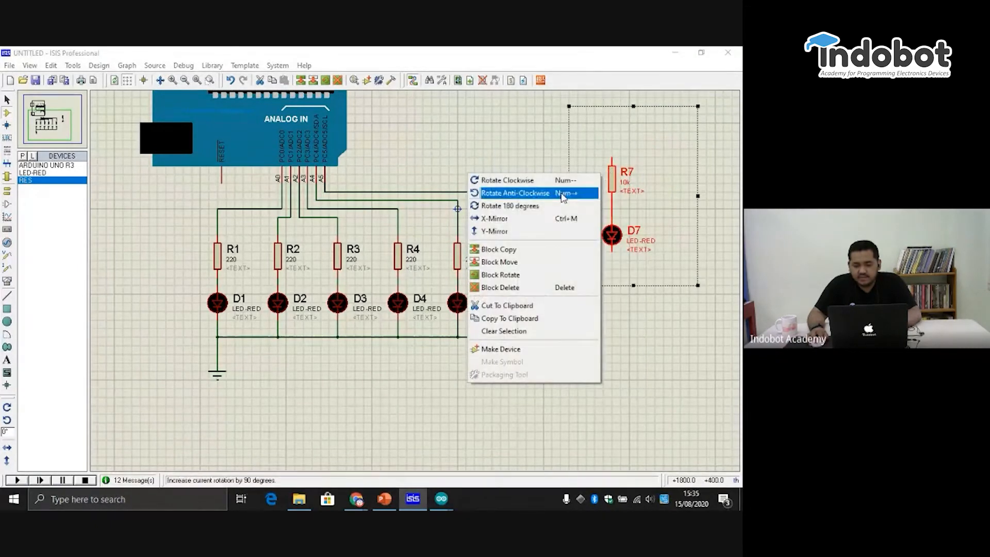
left_click(557, 204)
right_click(646, 150)
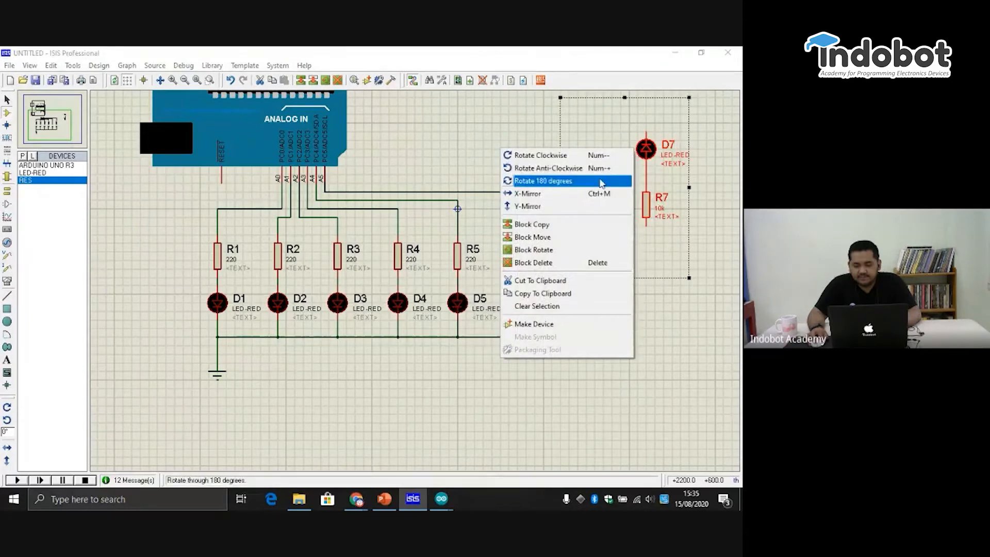
left_click(659, 201)
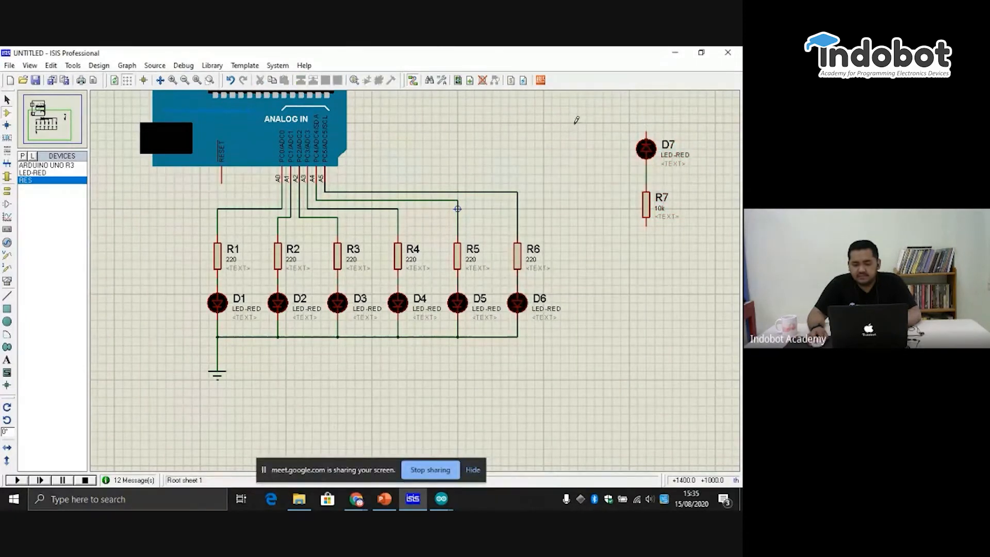
- Move the R7 and D7 block closer to the D6 branch and rotate it 180 degrees so R7 is above D7
left_click_drag(576, 122, 715, 312)
left_click_drag(638, 172, 578, 266)
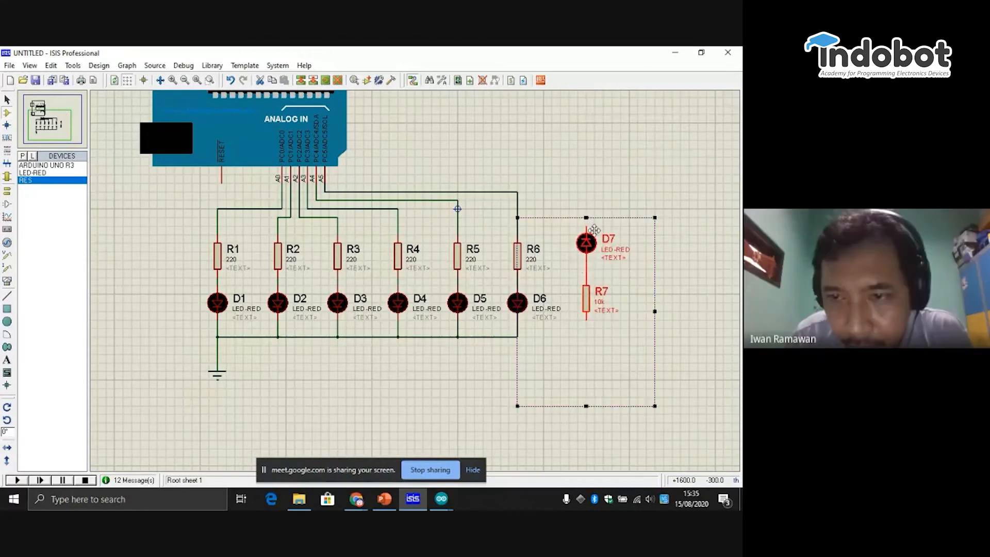
right_click(594, 230)
left_click(639, 256)
left_click(650, 315)
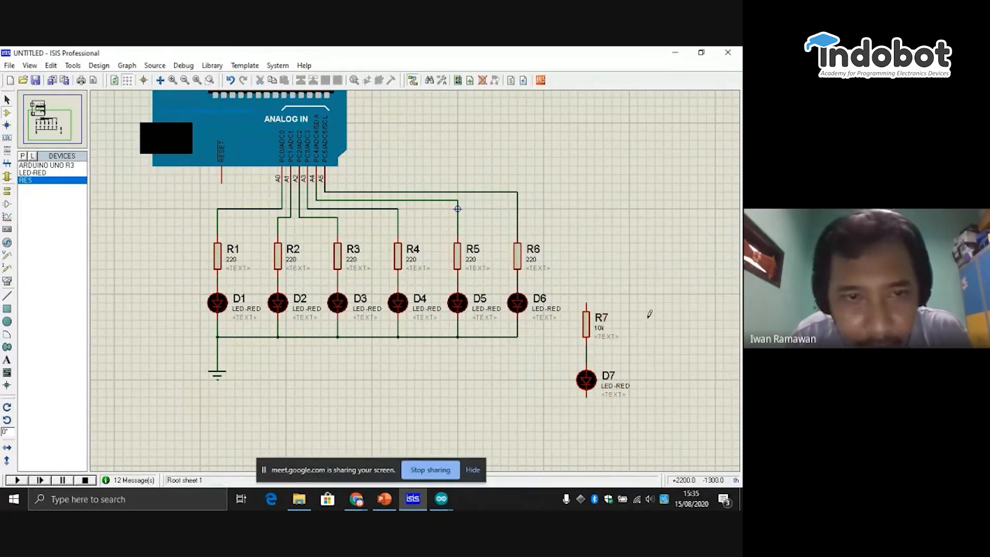
- Delete the R7 and D7 pair from the schematic as a block
left_click_drag(664, 302, 560, 424)
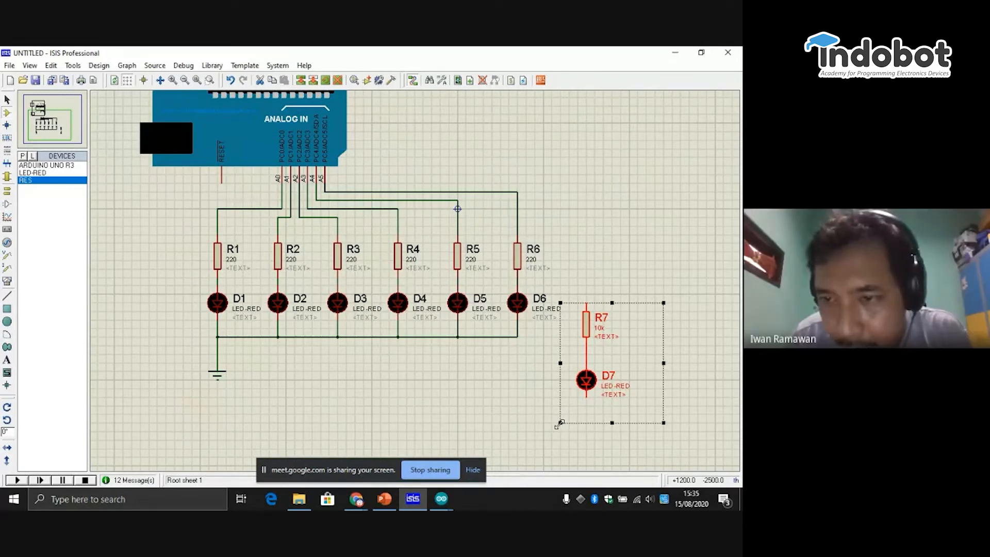
right_click(591, 329)
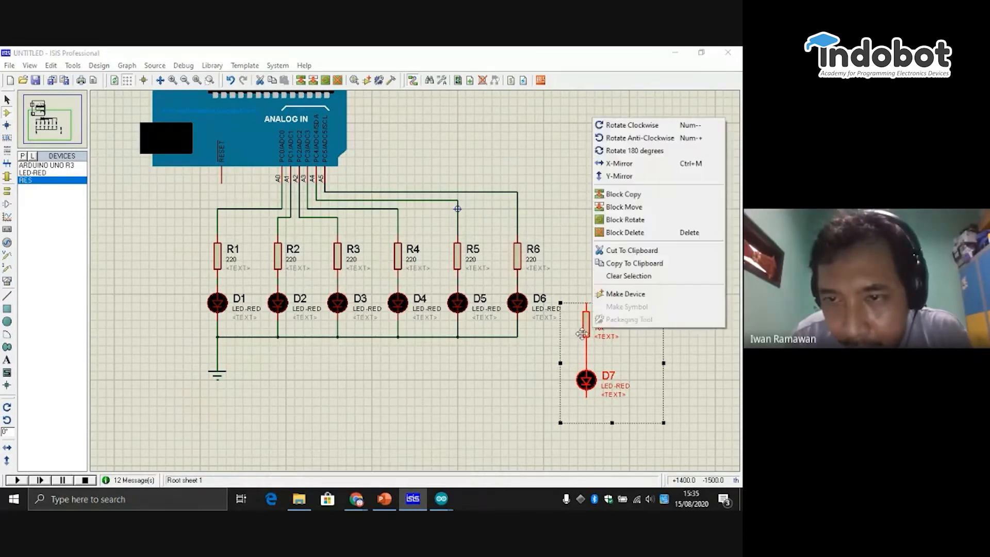
left_click(648, 234)
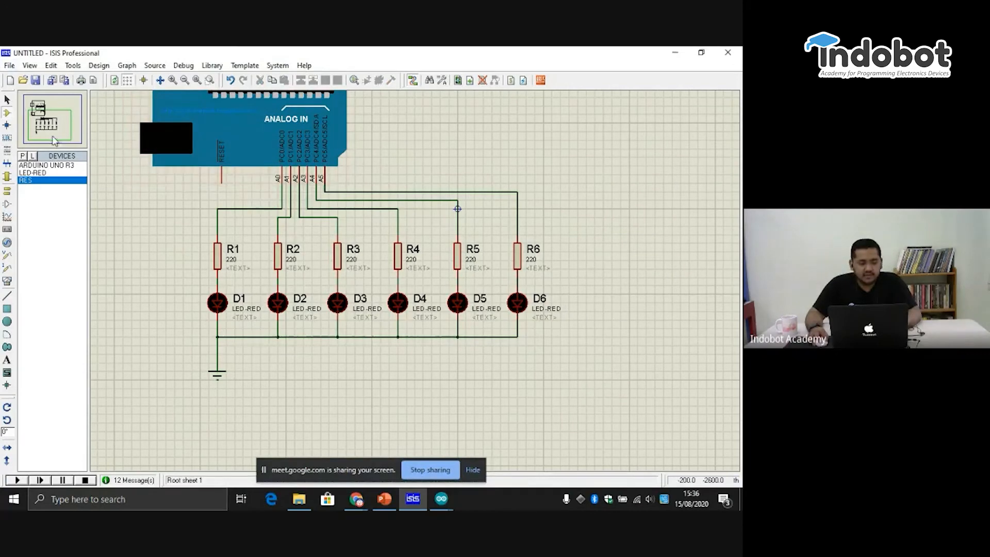
left_click(54, 139)
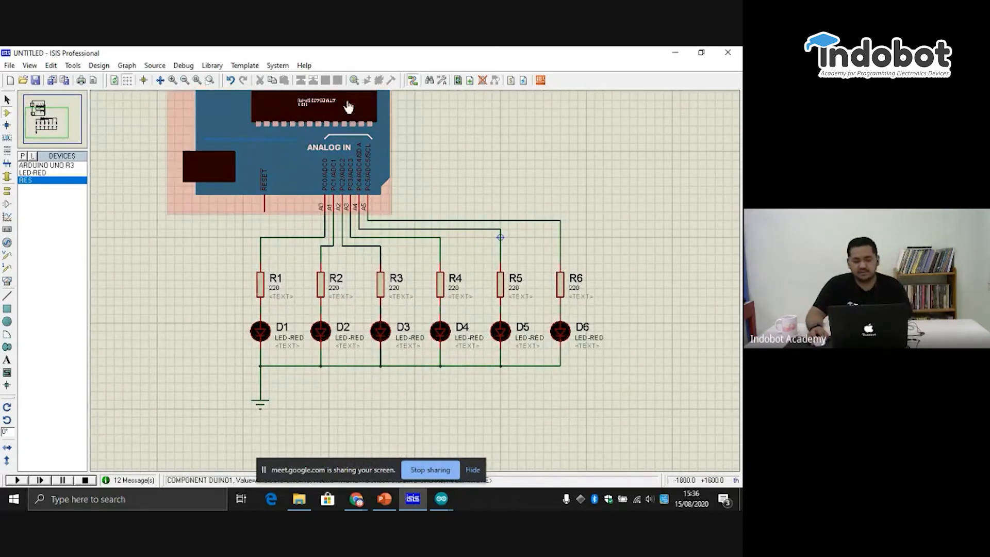
left_click(54, 114)
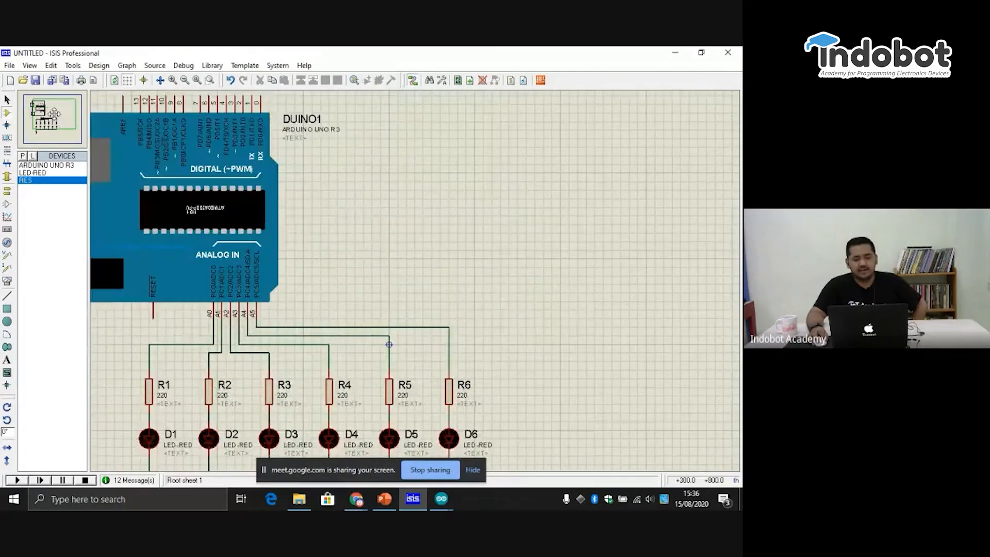
left_click(50, 122)
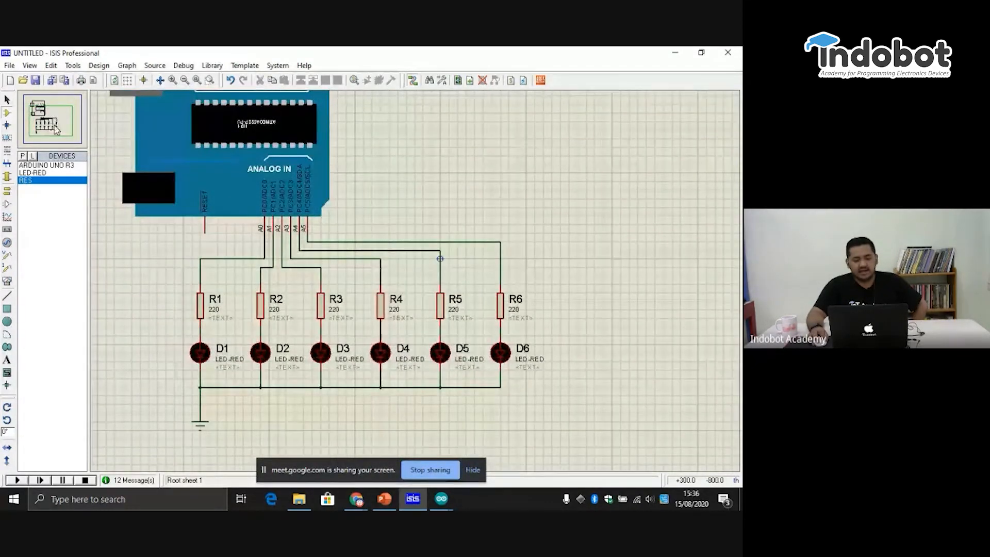
left_click(56, 129)
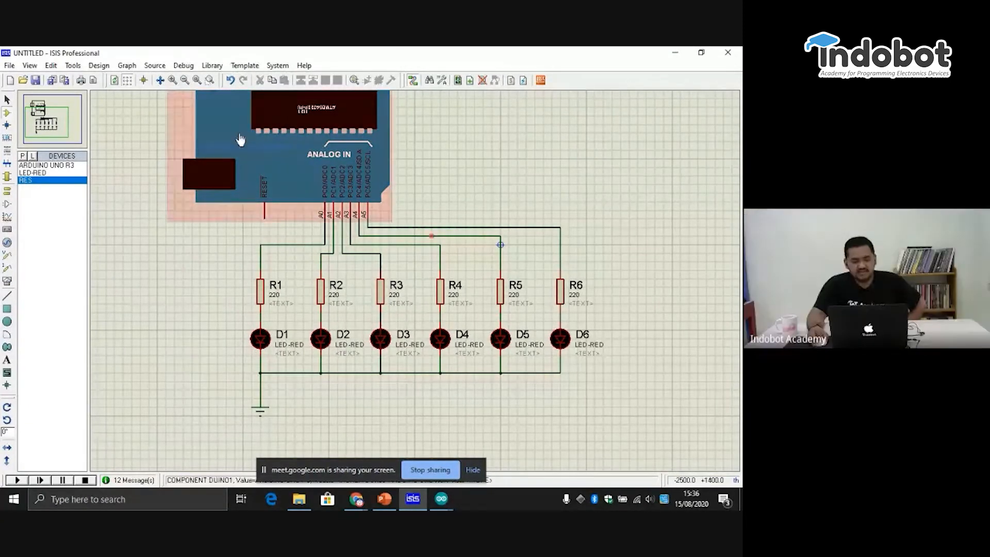
left_click(40, 129)
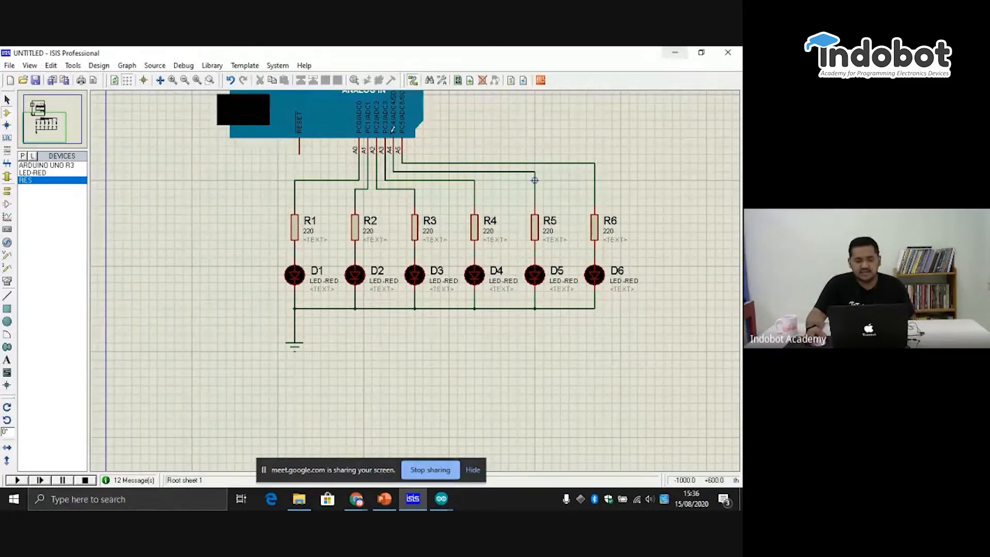
left_click(45, 121)
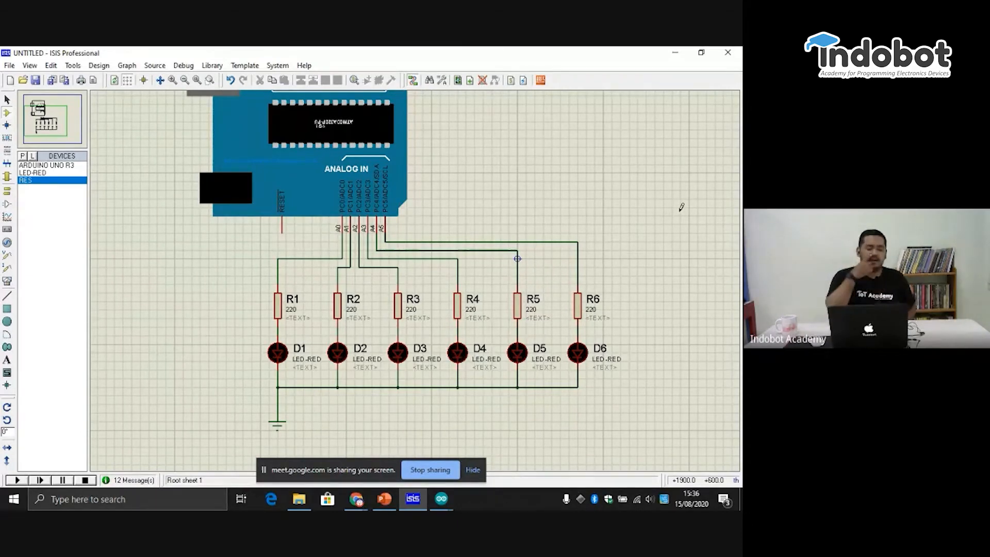
- Start saving the design and create and open a new folder named "Bootcamp Proteus" in Documents
left_click(35, 80)
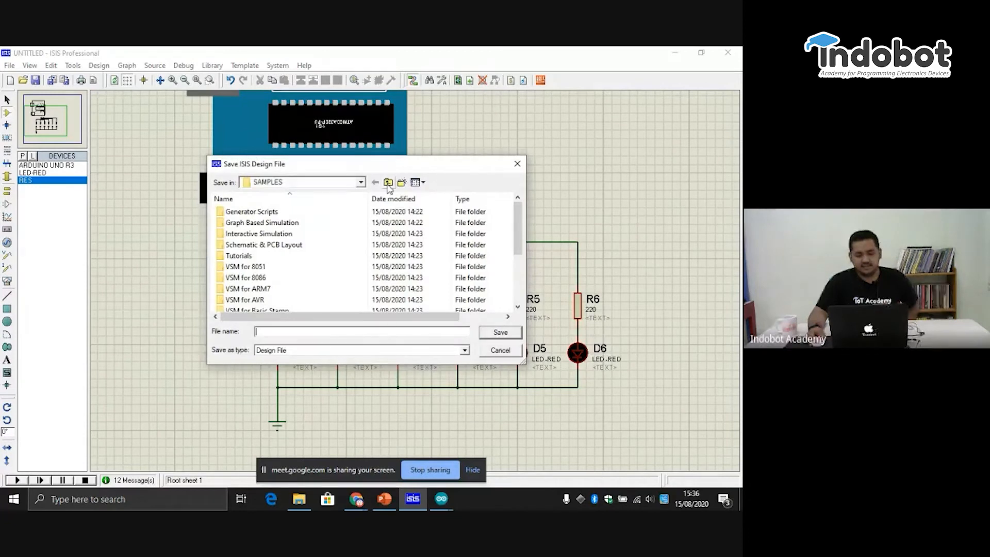
left_click(388, 183)
left_click(388, 183)
left_click(360, 183)
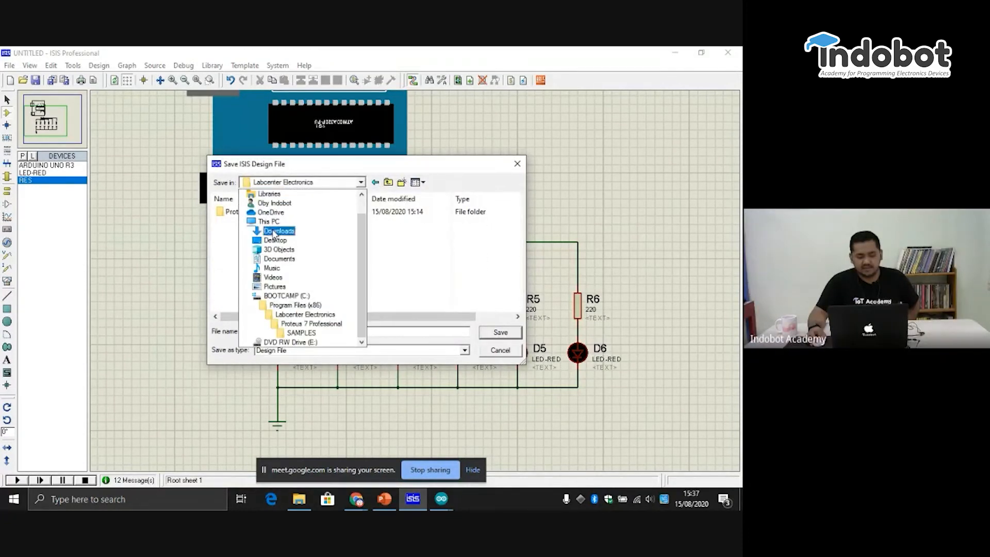
left_click(279, 259)
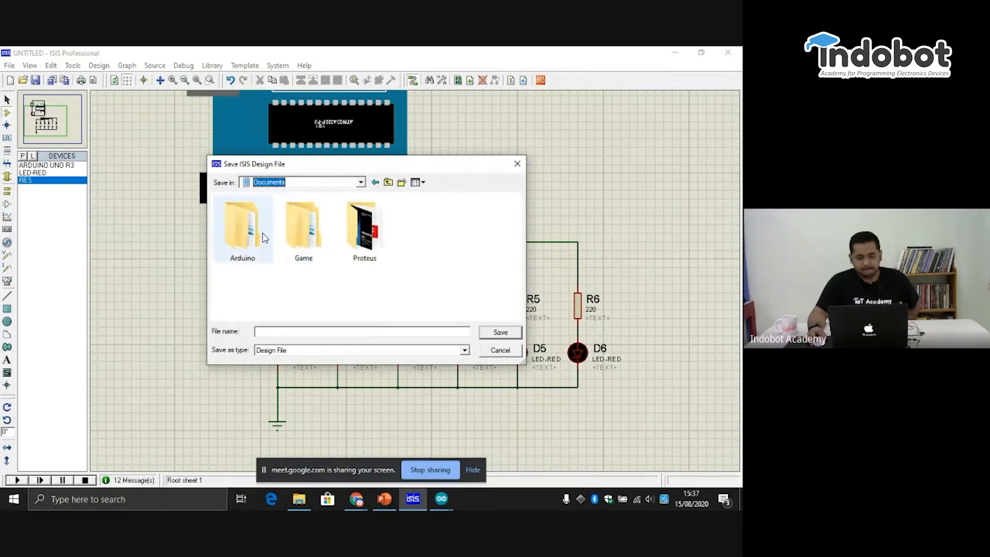
left_click(402, 184)
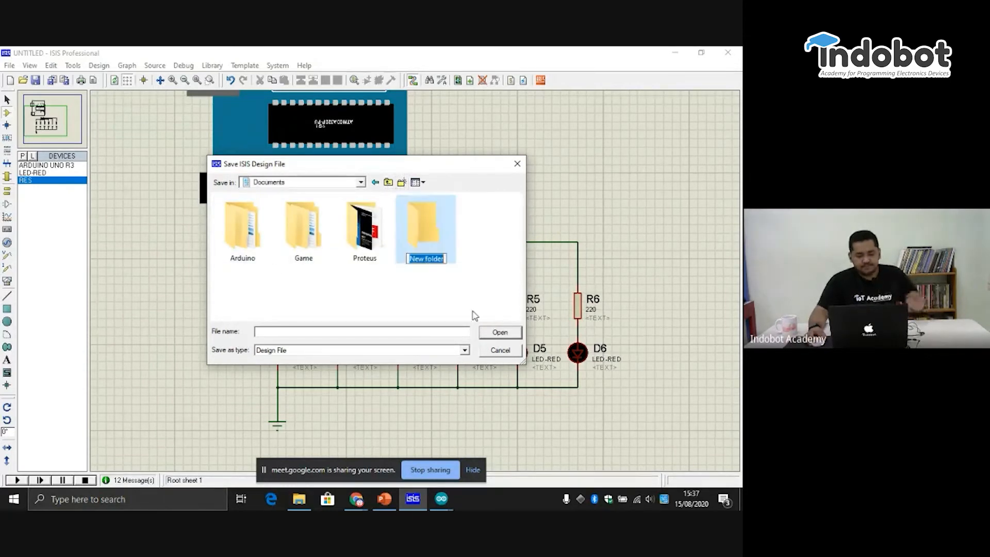
type("Bootcamp Pro")
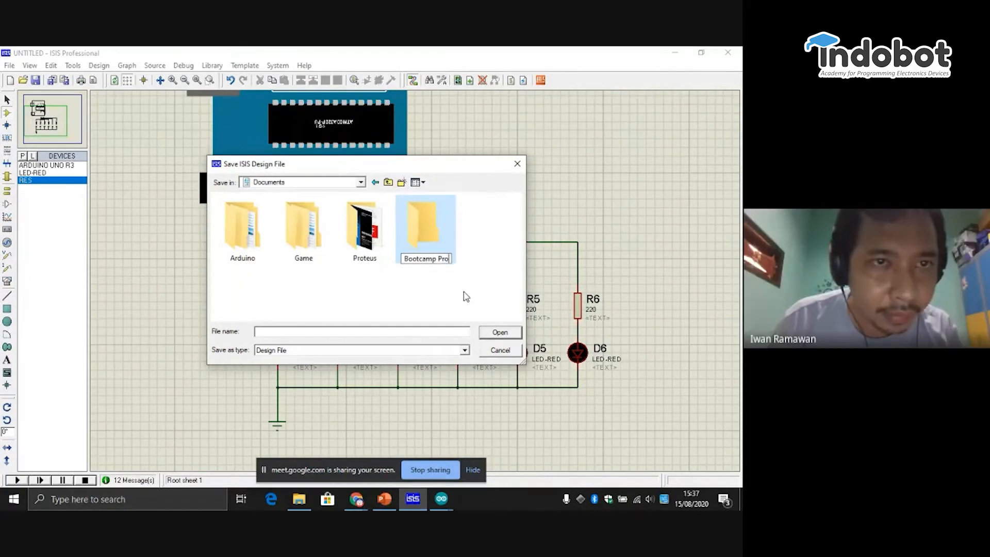
type("teus")
key("Return")
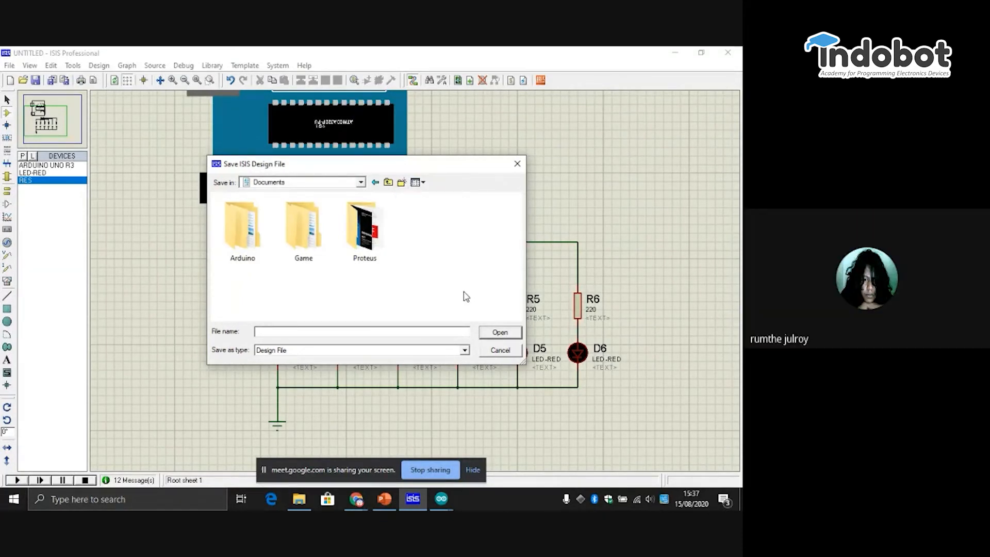
key("Return")
- Save the design in the Bootcamp Proteus folder as "1. Running LED"
left_click(351, 335)
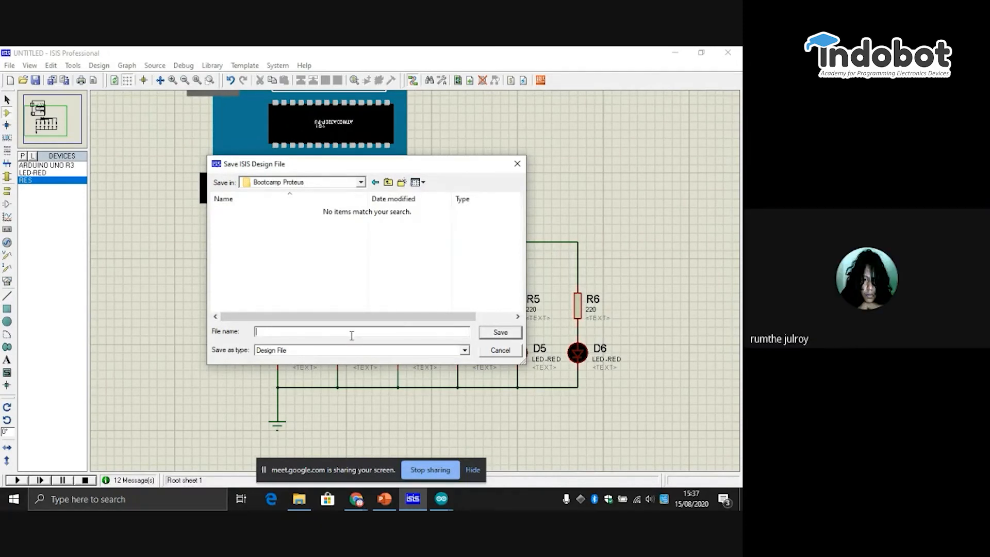
type("Runni")
key("BackSpace")
key("BackSpace")
key("BackSpace")
key("BackSpace")
key("BackSpace")
type("1. Running LED")
key("Return")
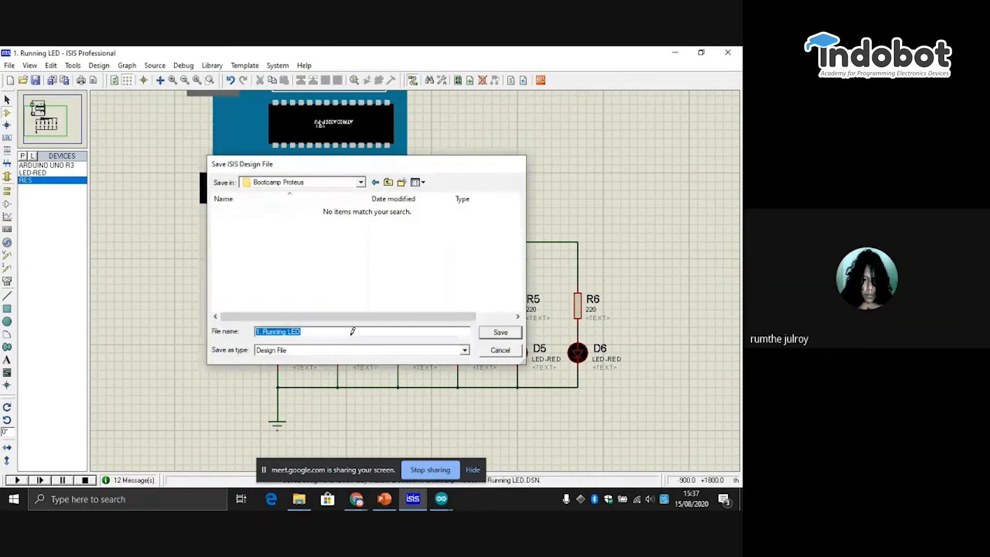
- Run the simulation and examine the Arduino board pins and the six LED branches
left_click(45, 128)
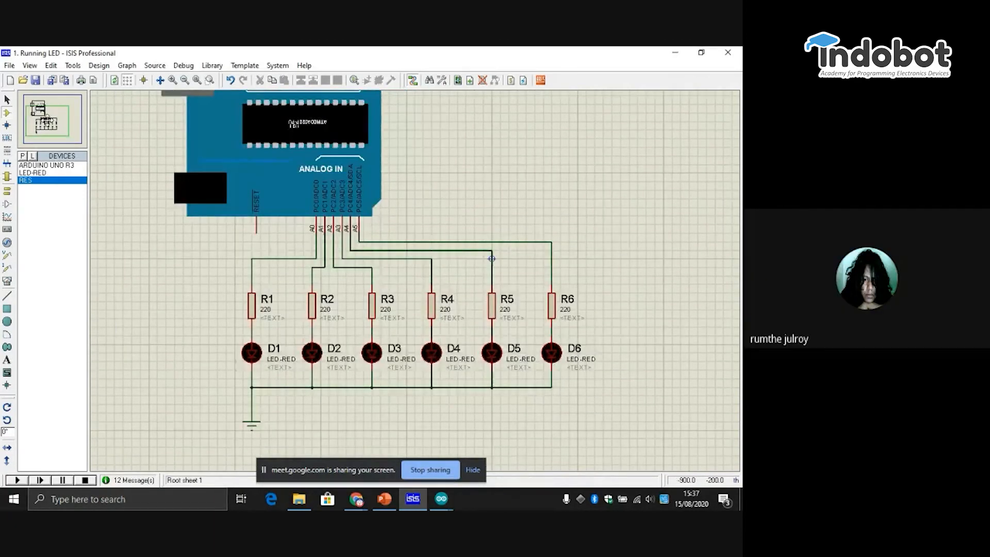
left_click(50, 113)
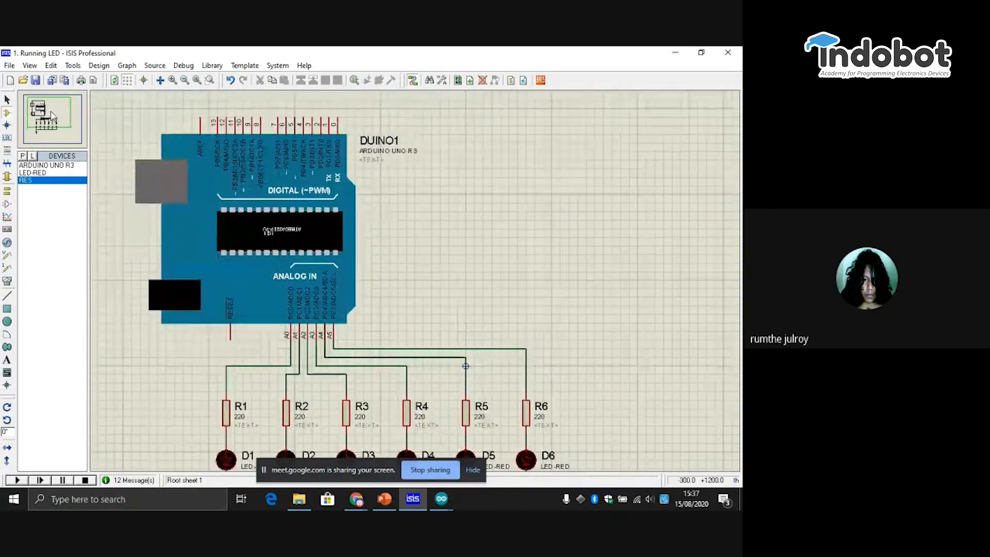
left_click(51, 113)
left_click(50, 123)
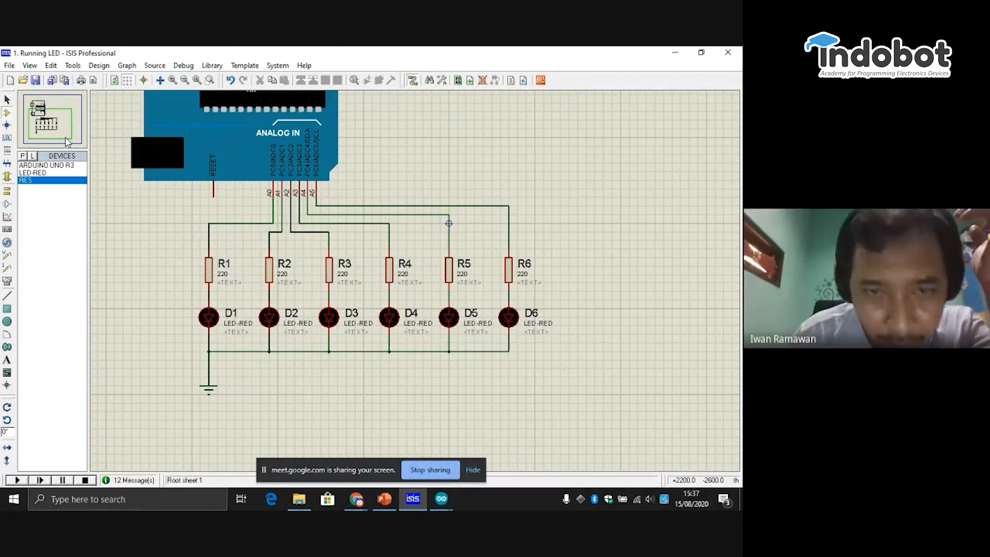
left_click(17, 480)
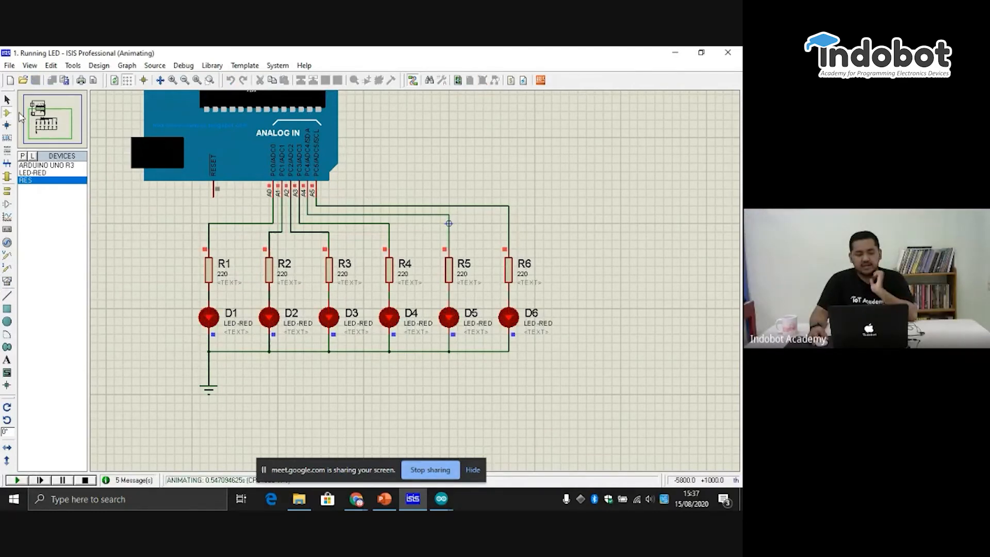
left_click(42, 118)
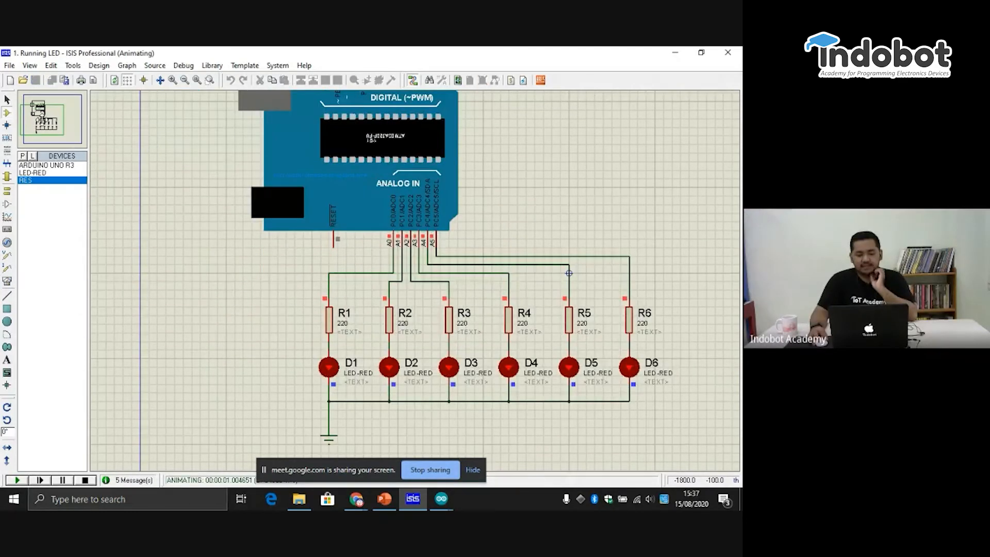
left_click(42, 112)
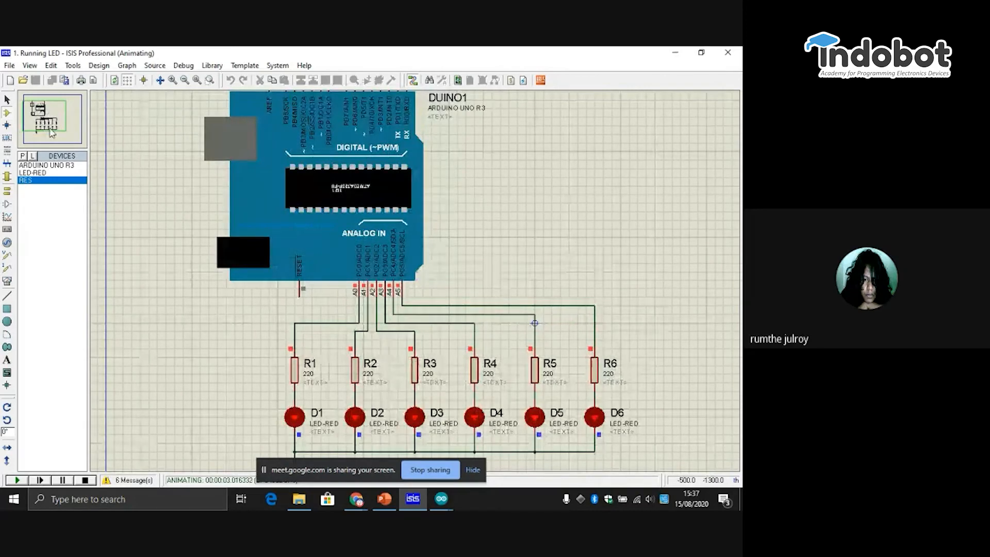
left_click(52, 133)
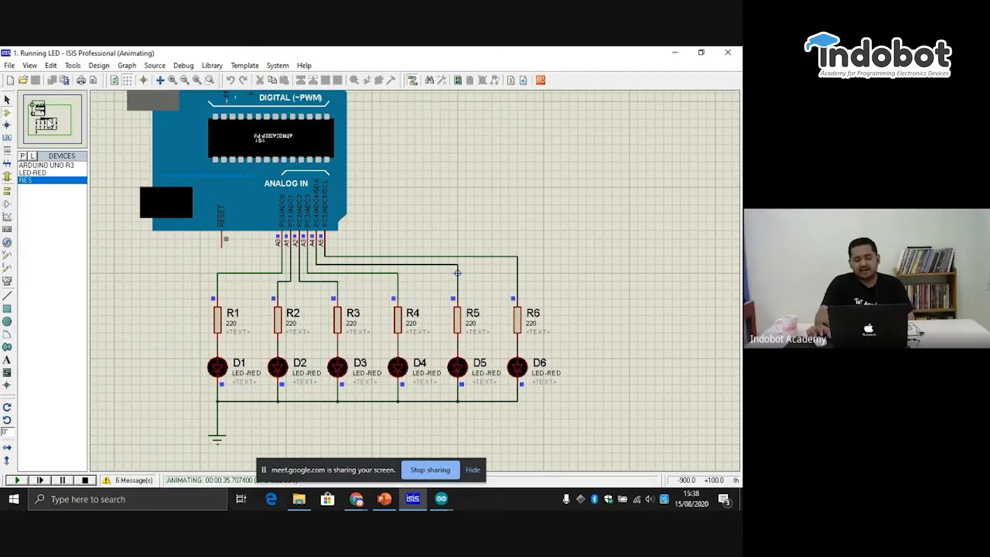
left_click(48, 115)
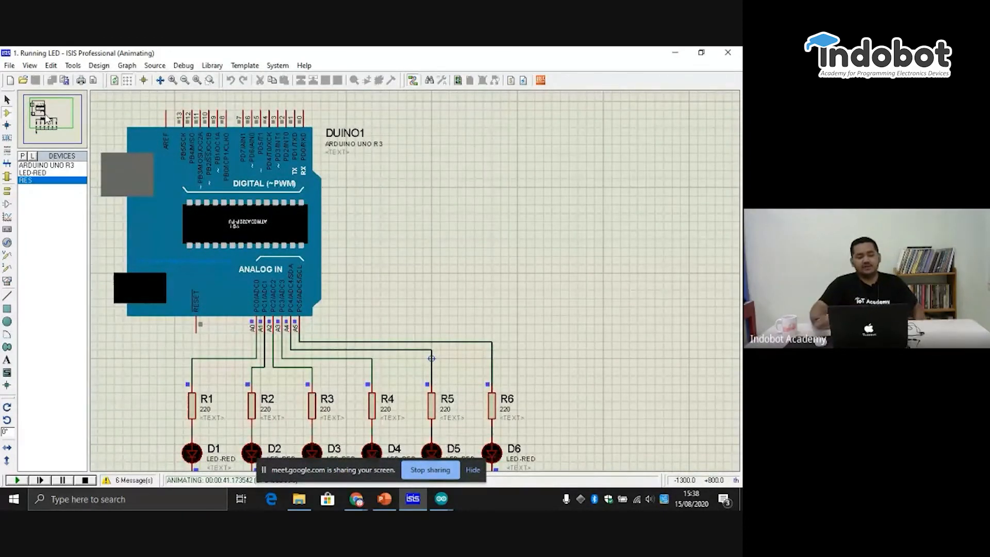
left_click(45, 115)
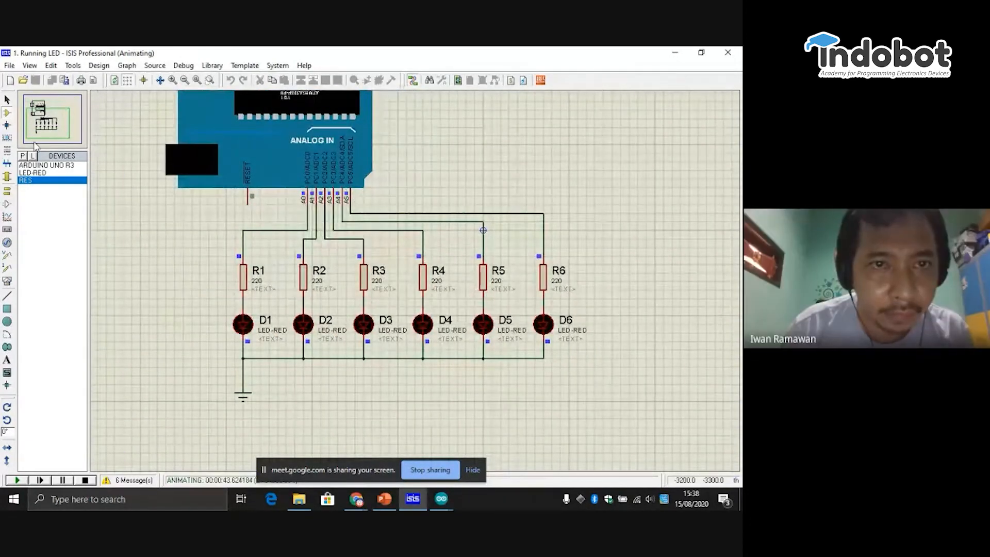
- Move the screen-sharing bar clear, switch to the Blink sketch in Arduino IDE and choose Documents > Bootcamp Proteus as its save location
left_click_drag(358, 465, 602, 67)
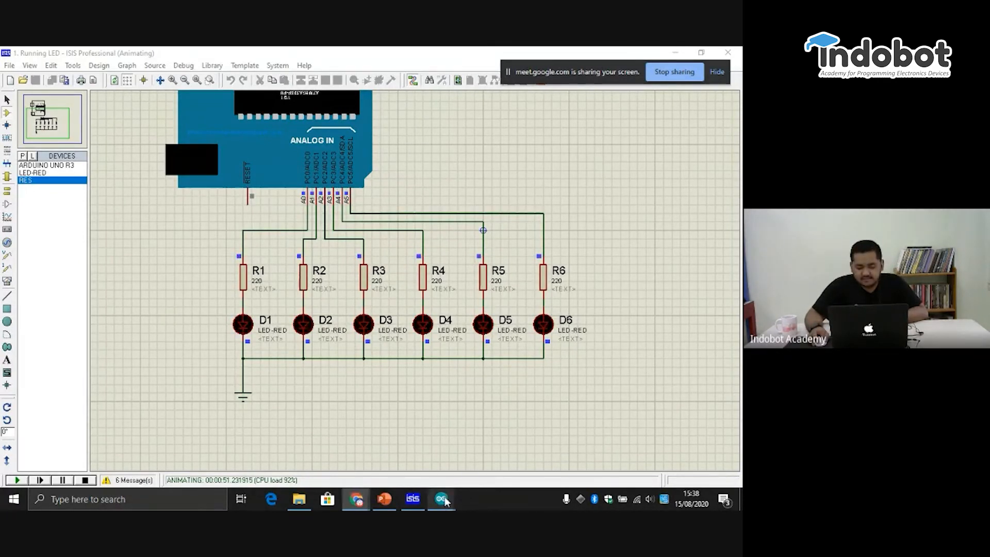
mouse_move(445, 502)
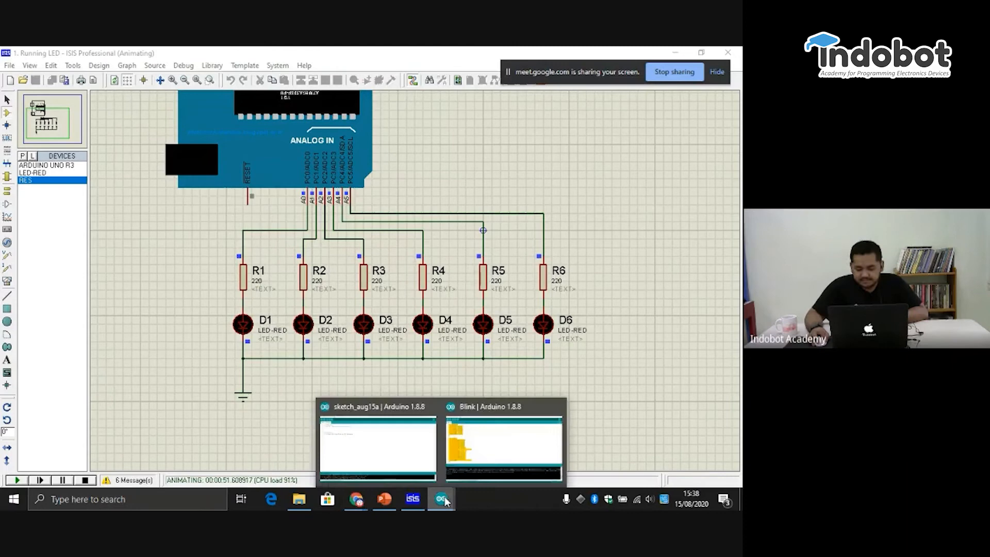
left_click(495, 452)
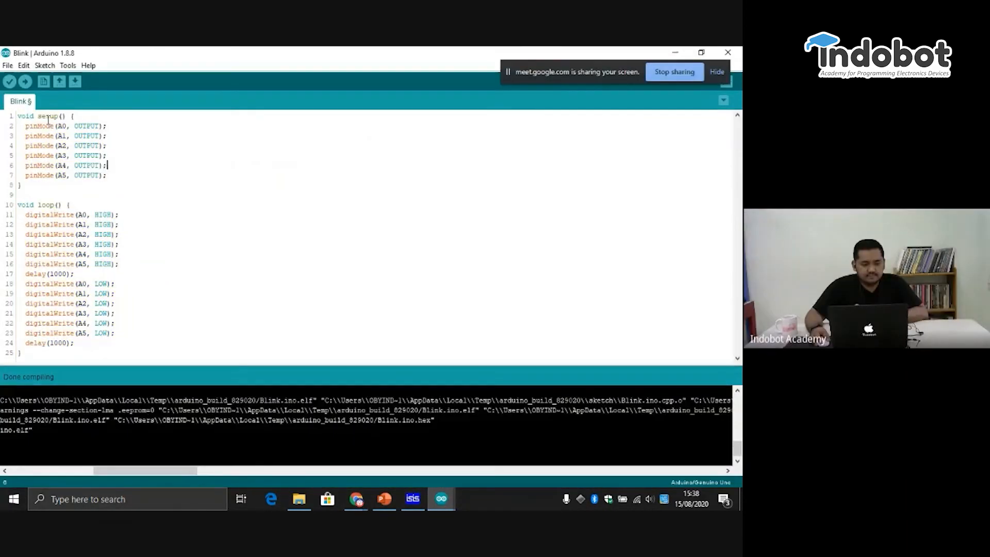
left_click(7, 65)
left_click(40, 168)
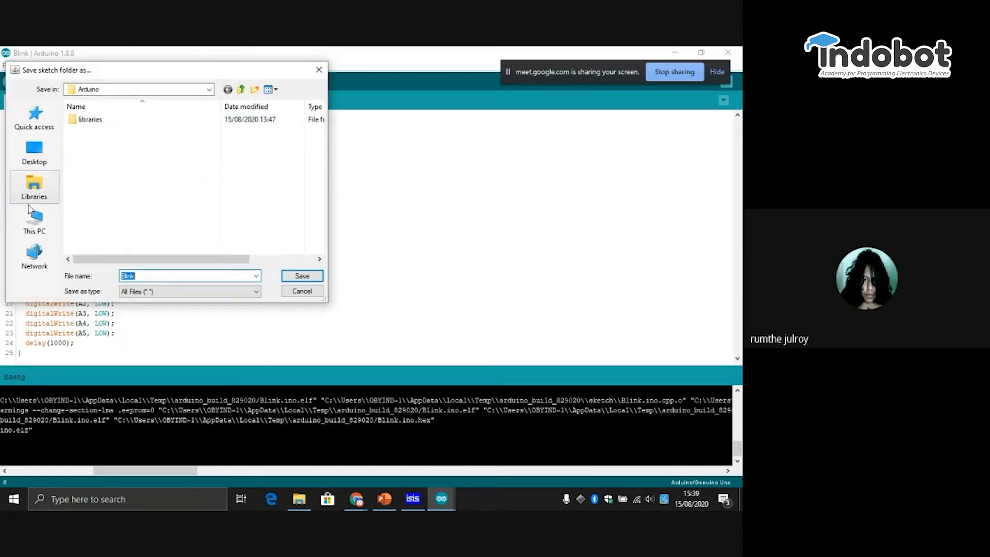
left_click(34, 219)
double_click(133, 195)
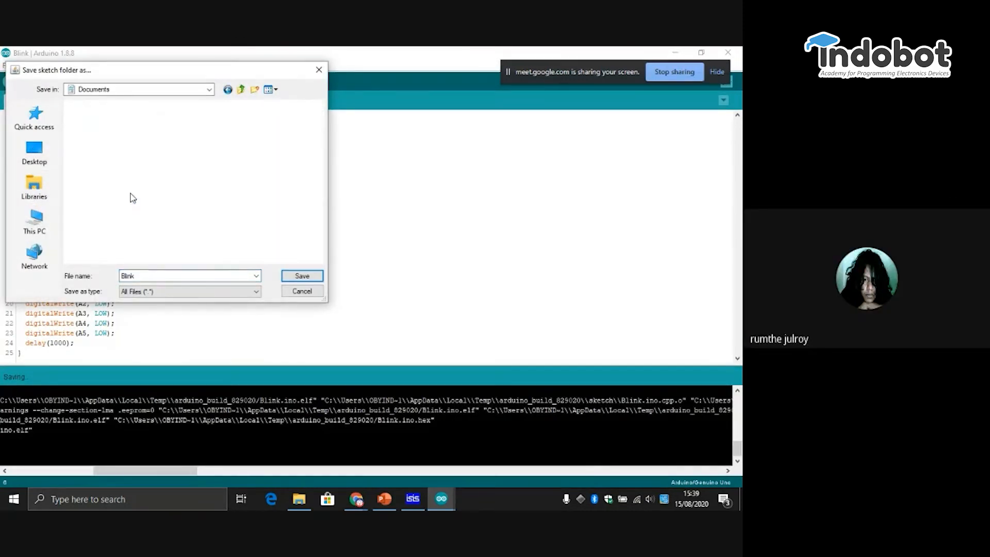
double_click(131, 158)
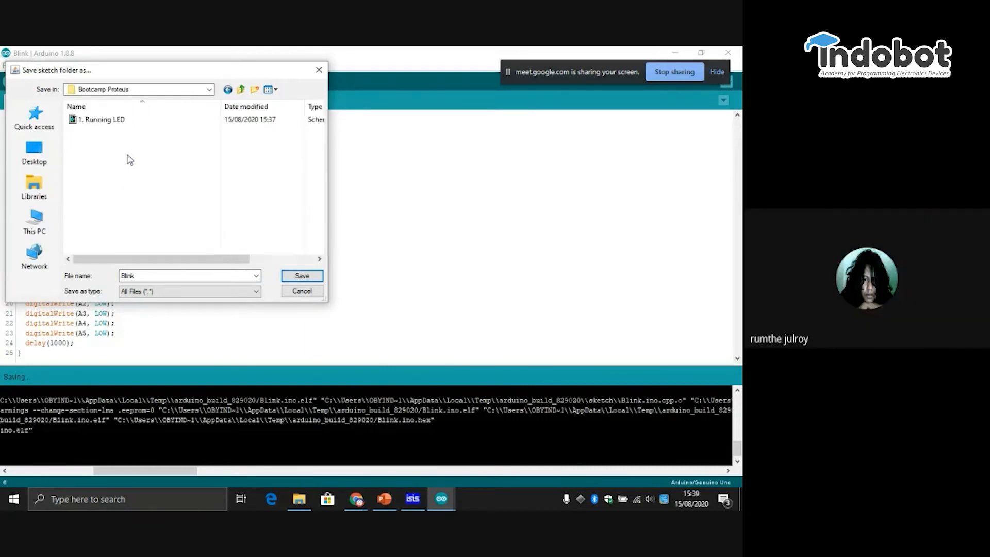
- Save the sketch in the Bootcamp Proteus folder under the name "1 Running LED"
left_click(145, 277)
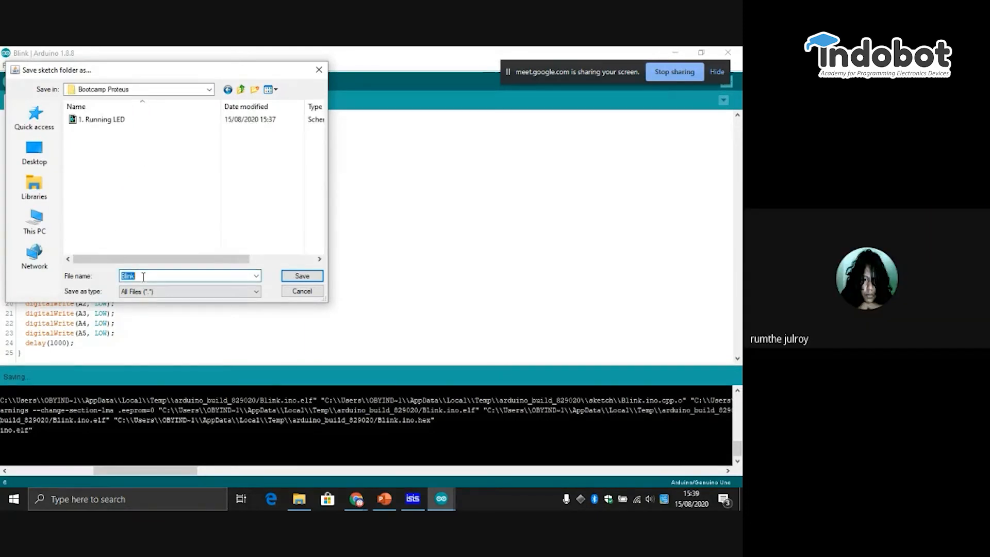
type("1")
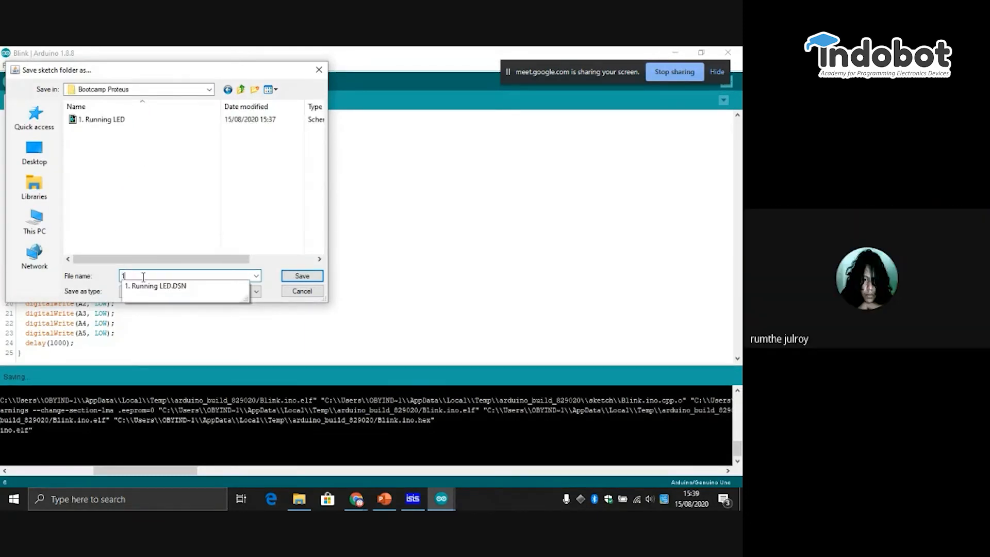
type(".")
type(" Runnin")
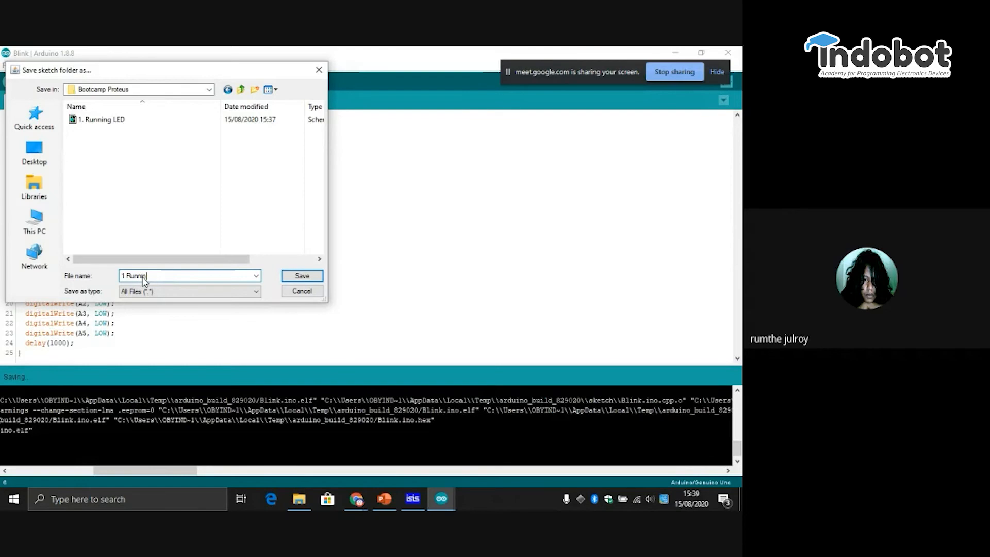
type("g LED")
key("Return")
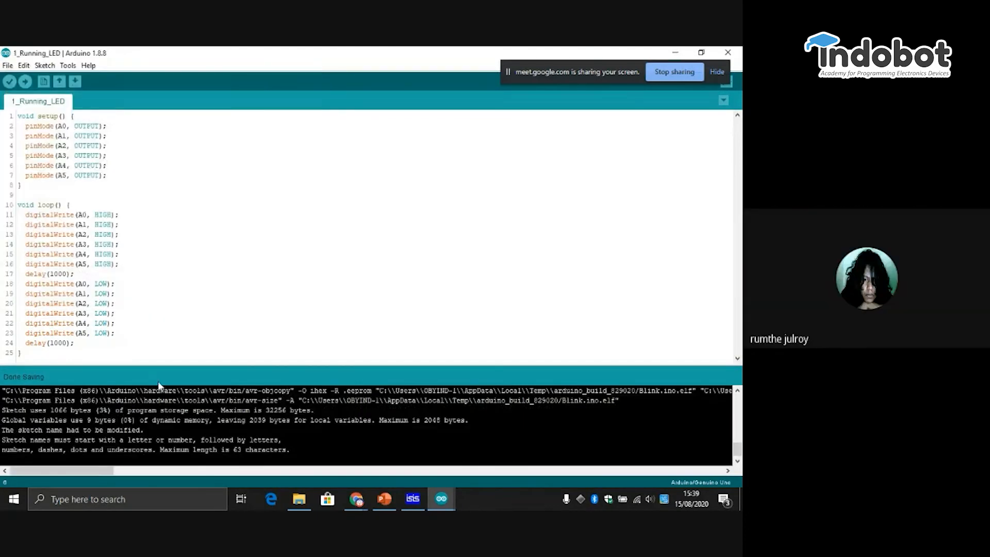
- Switch back to Proteus ISIS, stop the simulation and delete the wire between pin A0 and R1
left_click(413, 499)
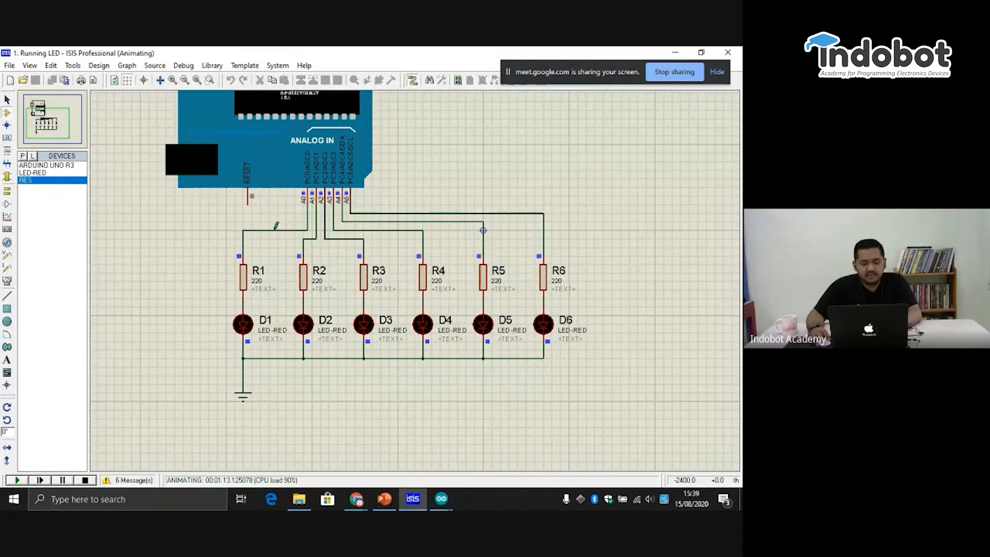
left_click(86, 479)
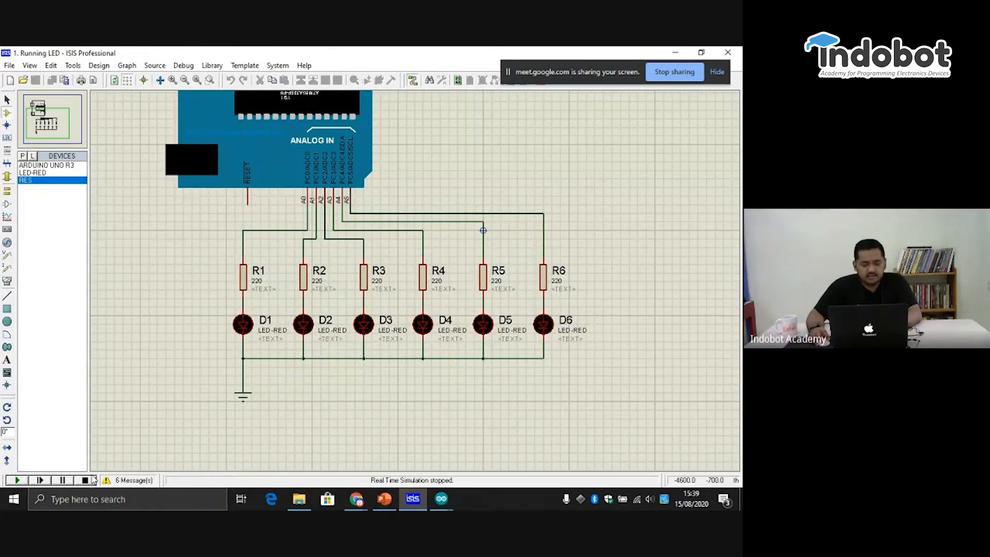
right_click(283, 231)
left_click(315, 261)
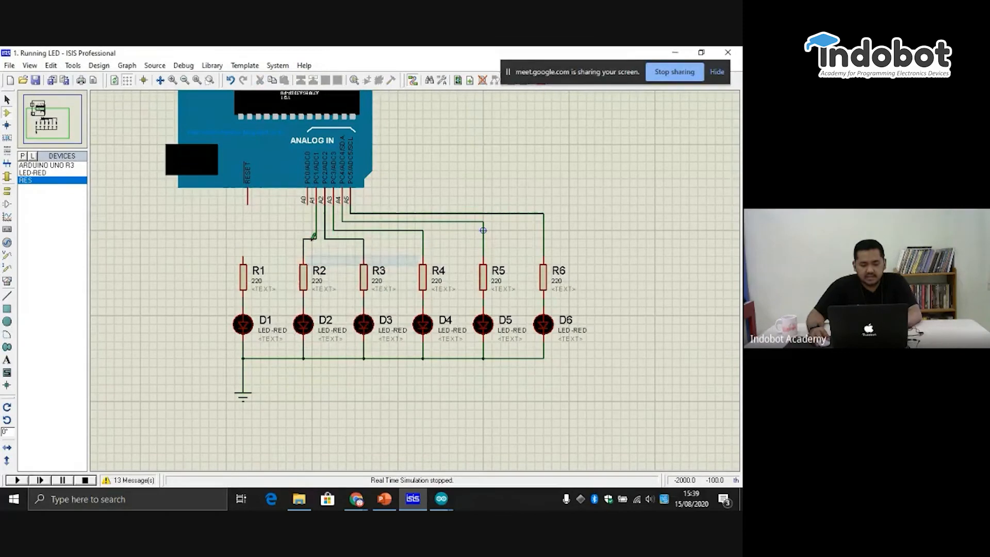
- Delete the wire between pin A1 and R2, and wire A1 to R2 and A0 to R1
right_click(321, 233)
left_click(334, 265)
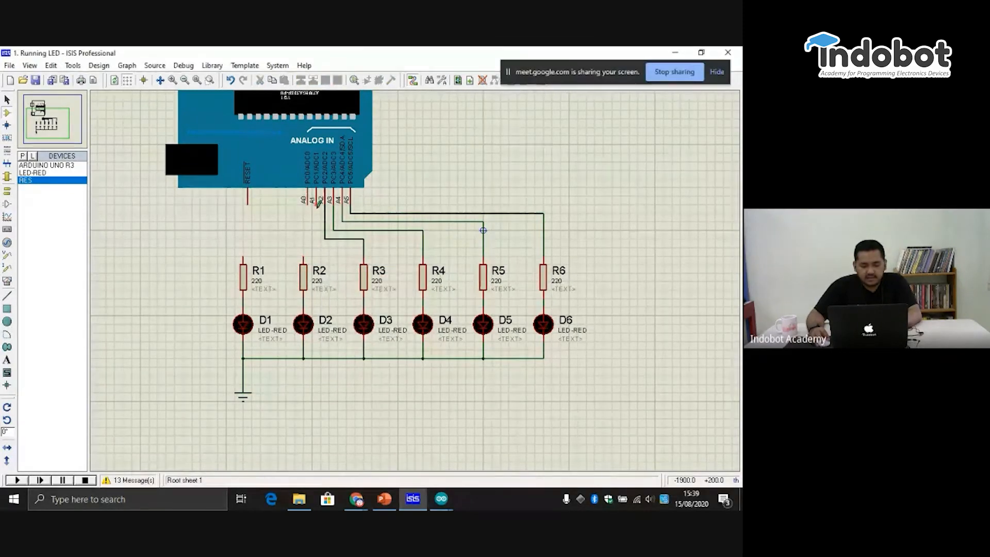
left_click(317, 209)
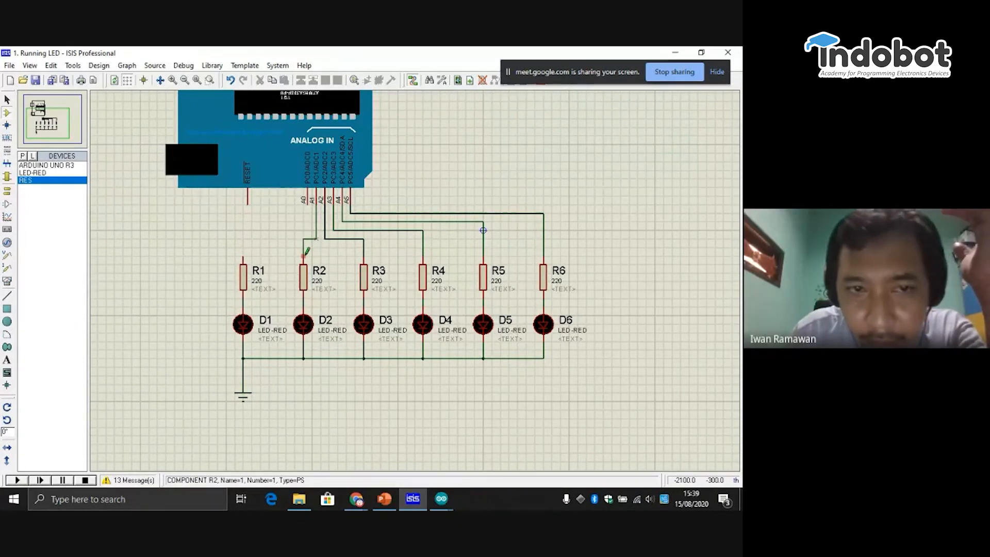
left_click(303, 256)
left_click(308, 203)
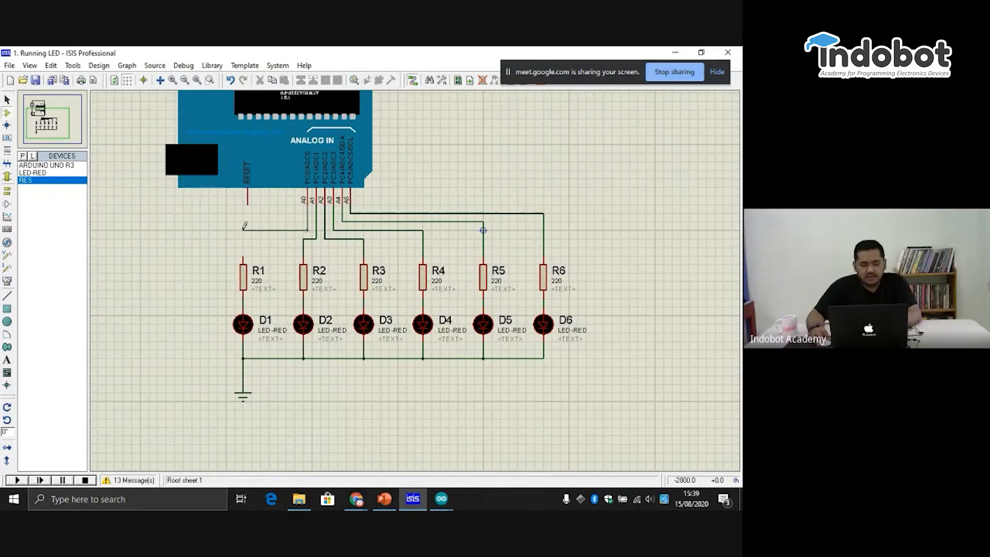
left_click(243, 258)
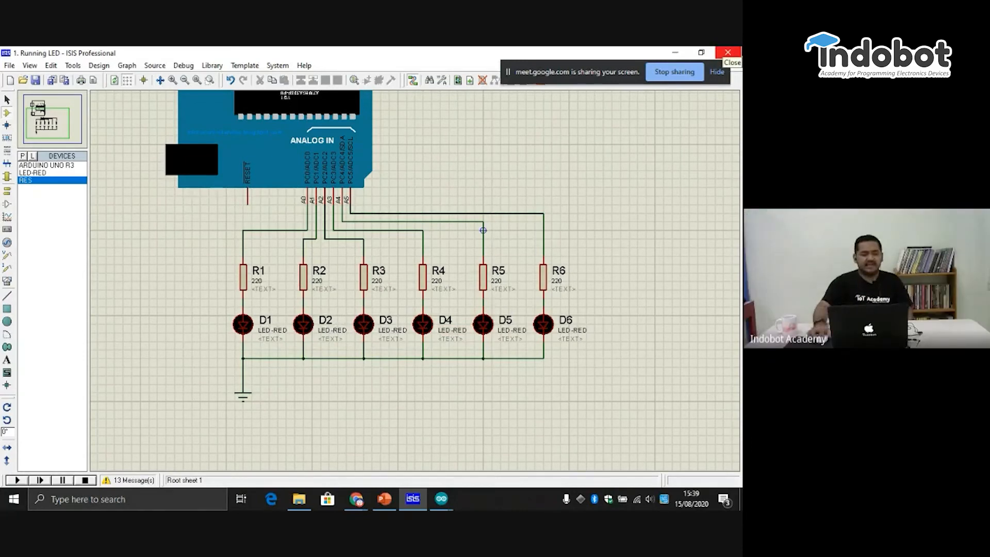
- Save the rewired six-LED design to its existing Running LED file
left_click(61, 113)
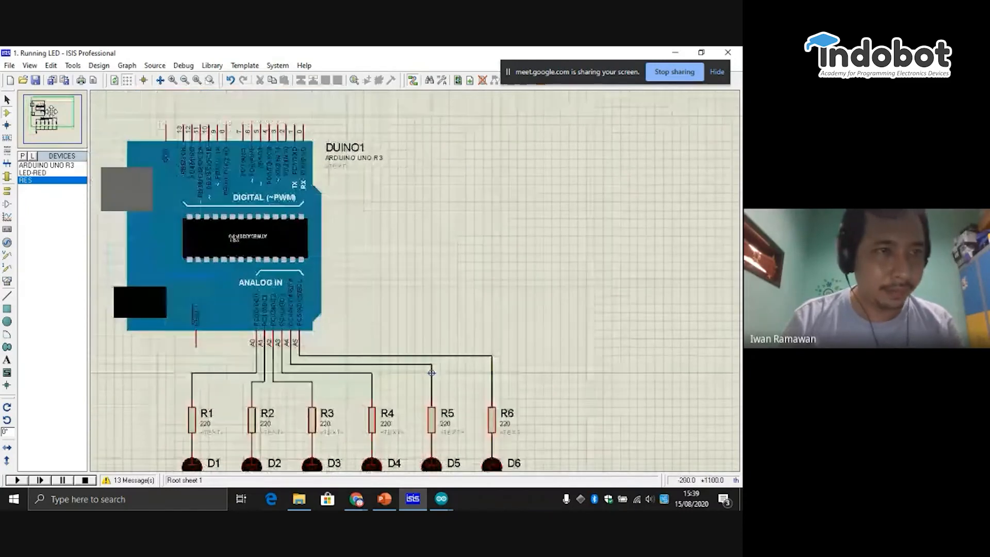
left_click(48, 112)
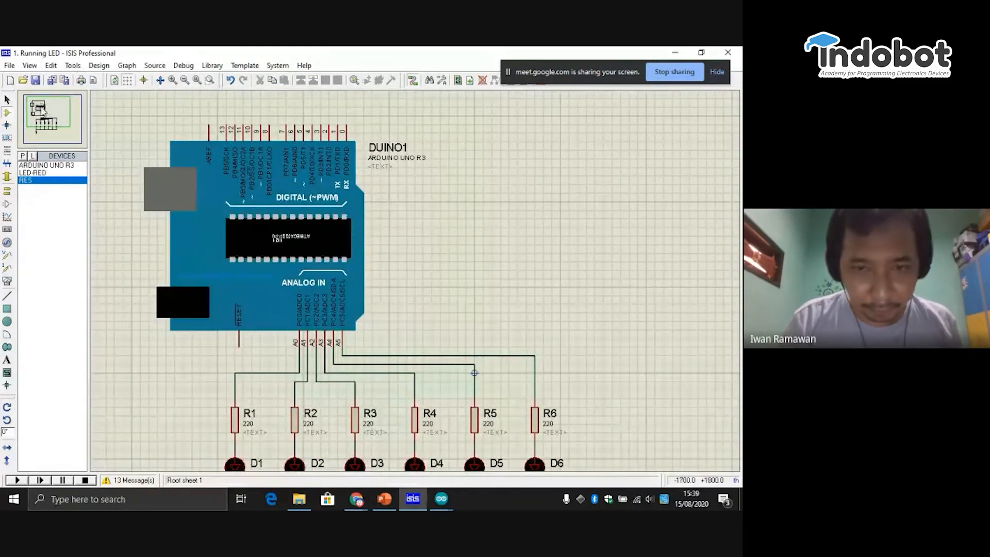
left_click(35, 80)
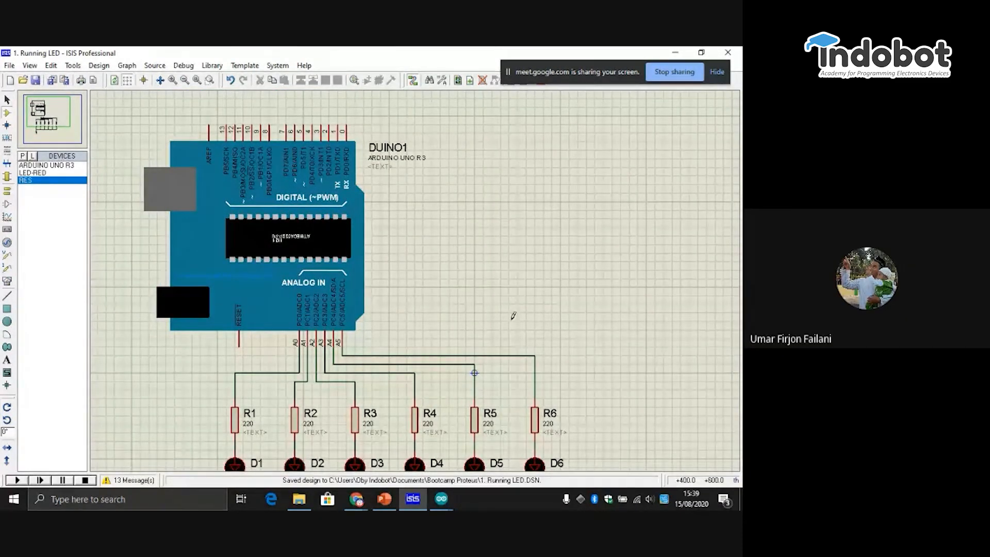
left_click(49, 122)
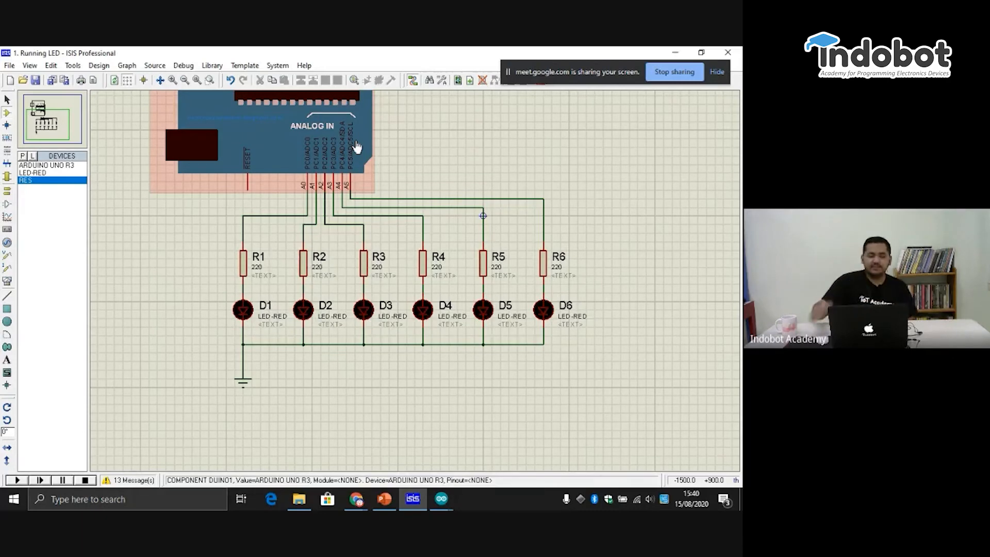
left_click(43, 114)
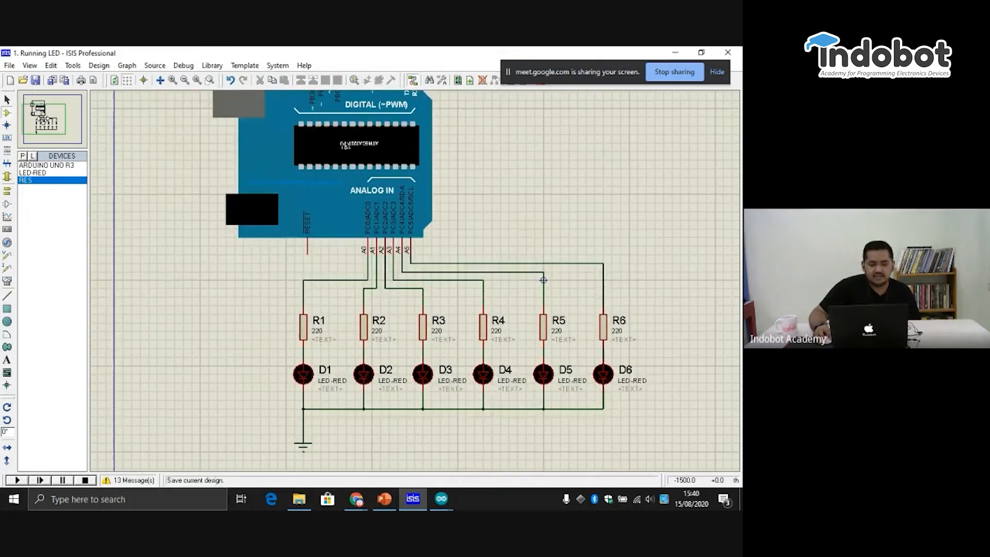
left_click_drag(44, 118, 49, 119)
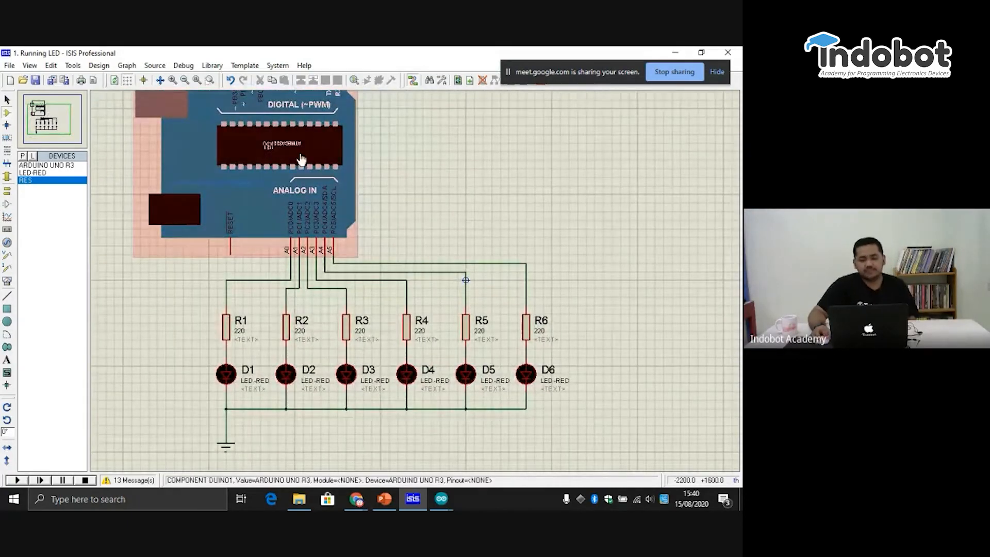
left_click(36, 81)
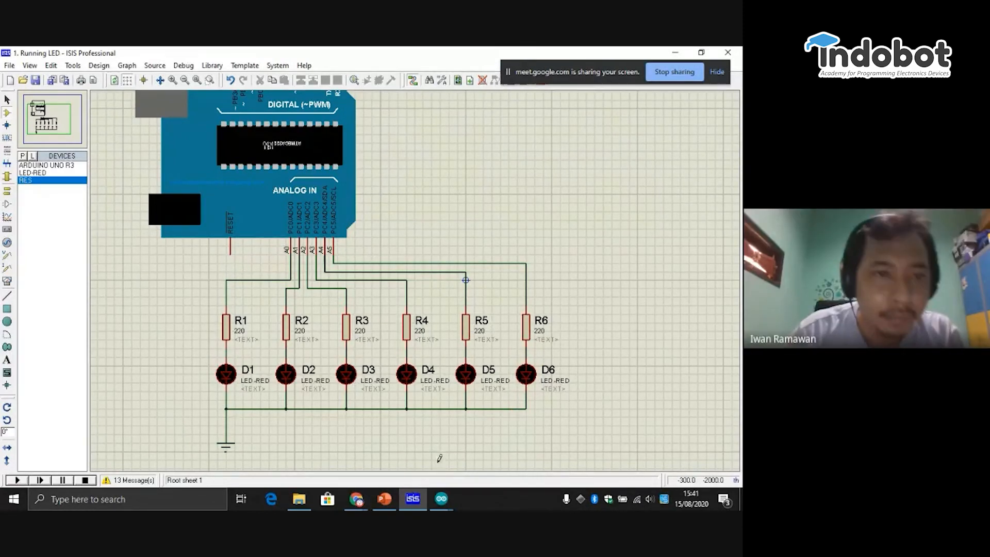
- Switch to the 1_Running_LED sketch in Arduino IDE and confirm the preferences with verbose output during compilation enabled
left_click(442, 499)
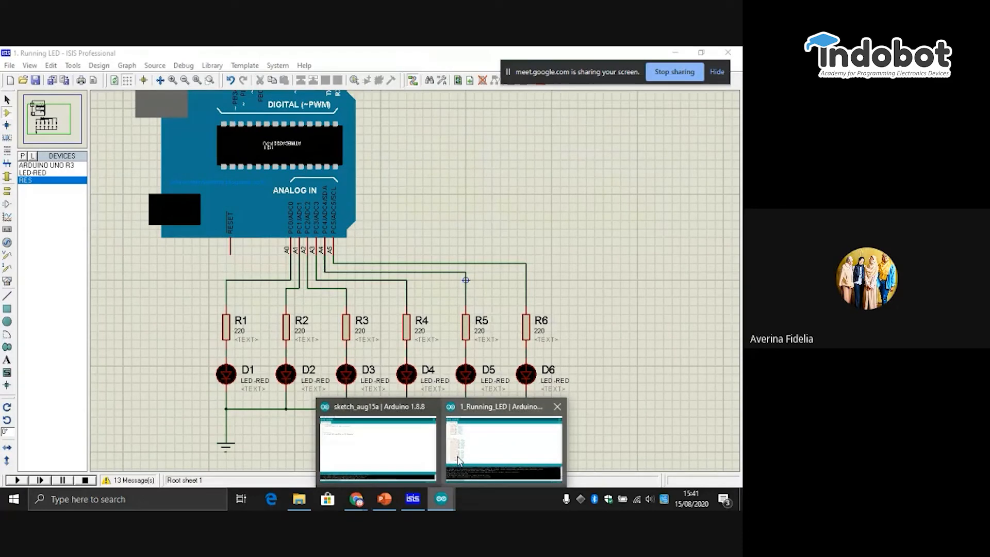
left_click(458, 459)
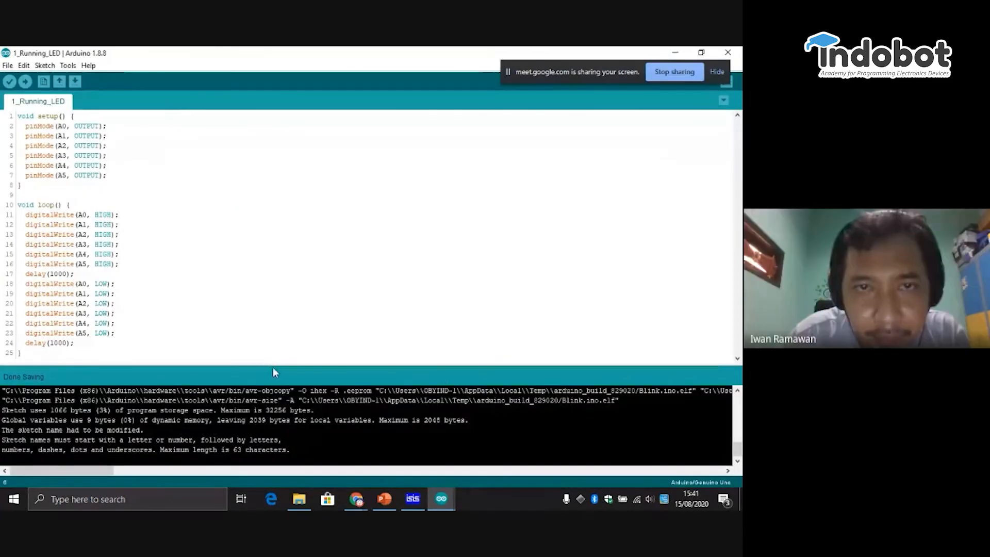
left_click_drag(273, 368, 273, 419)
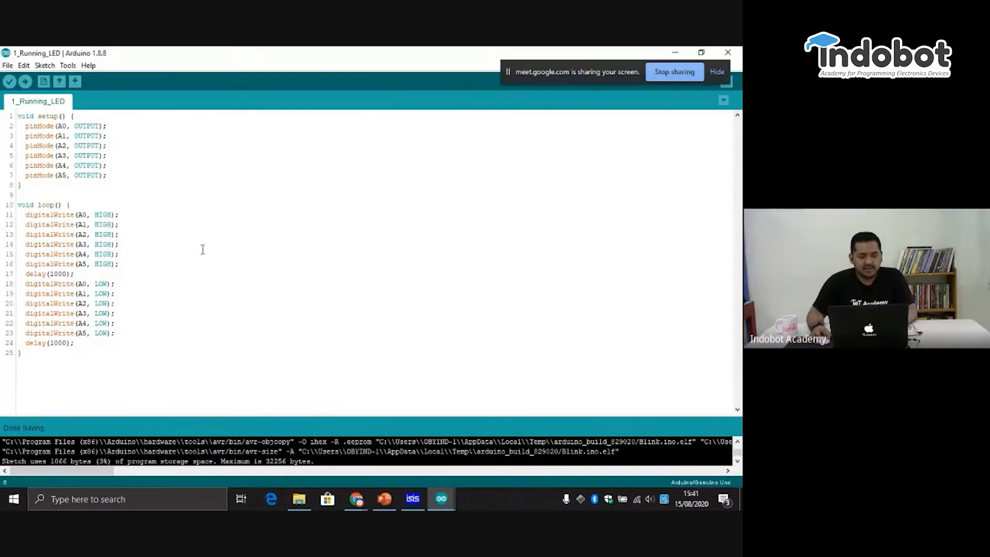
left_click(8, 66)
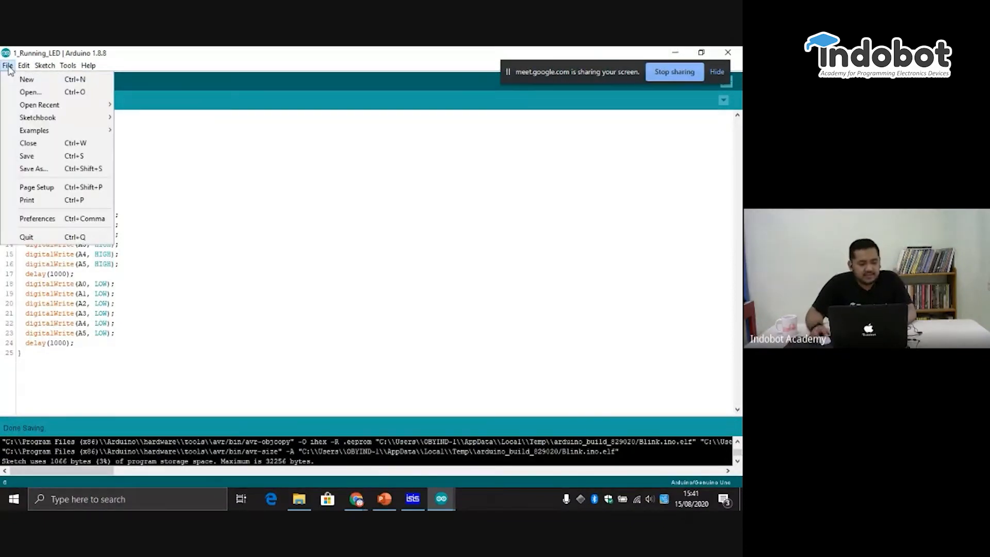
left_click(77, 223)
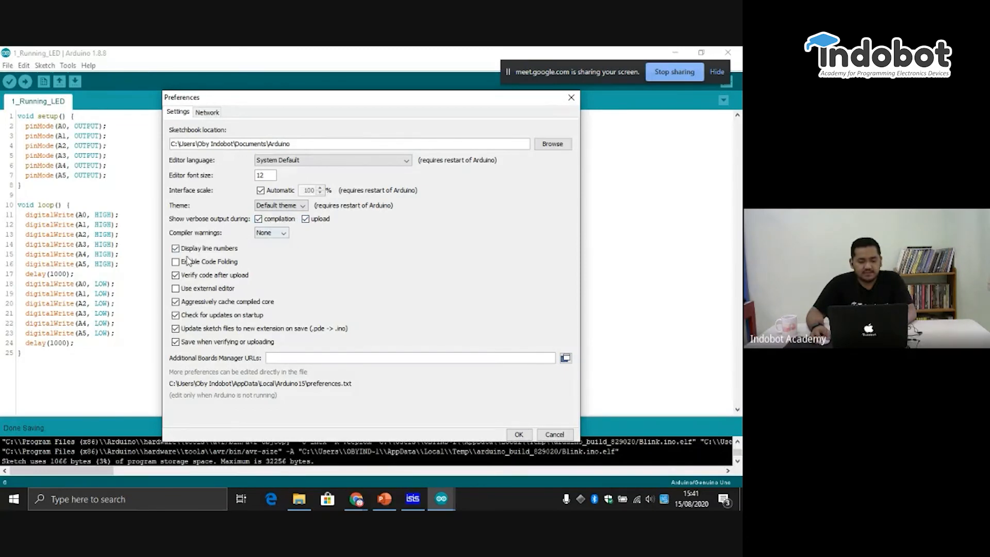
left_click(262, 222)
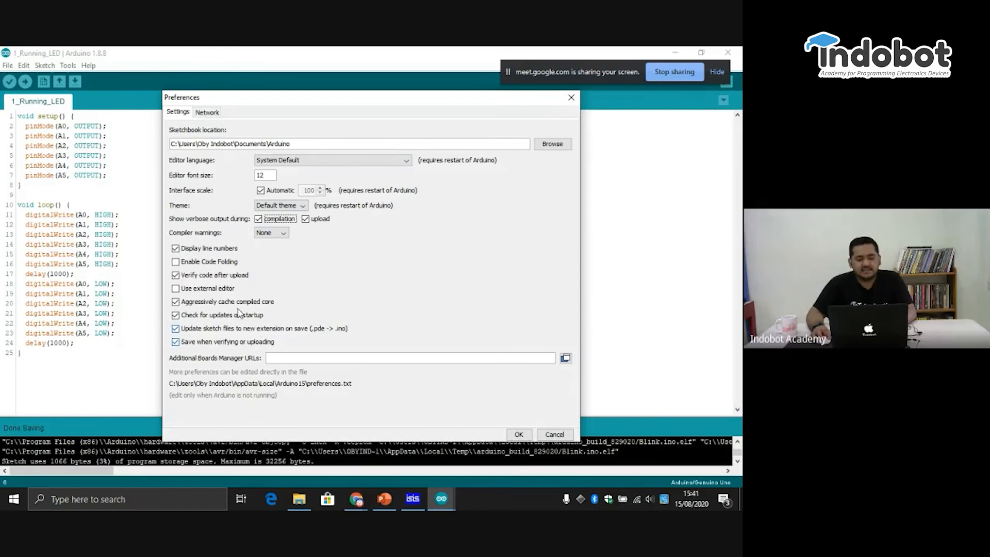
left_click(527, 436)
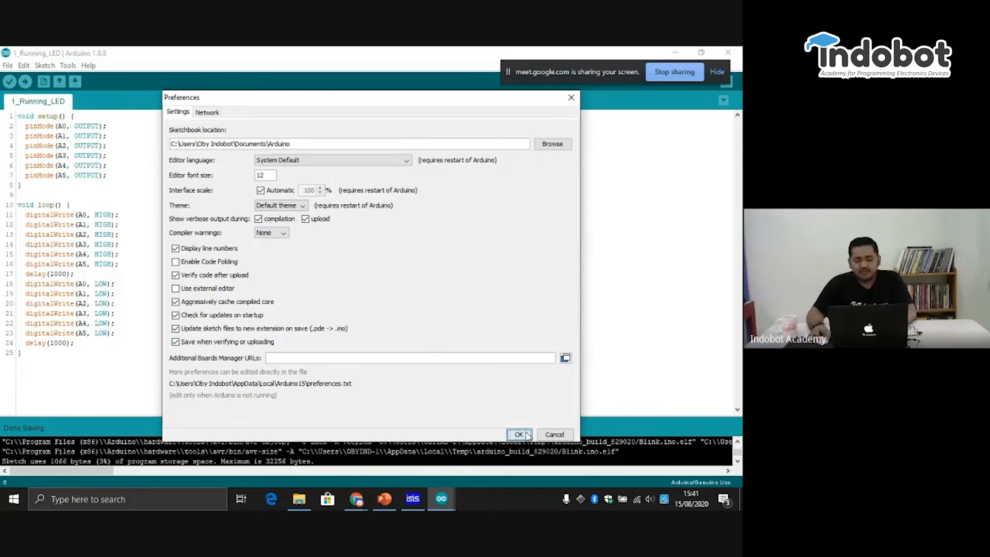
- Compile the 1_Running_LED sketch, enlarge the output area to mark the 1_Running_LED.ino.hex path, and shrink the area again
left_click(9, 81)
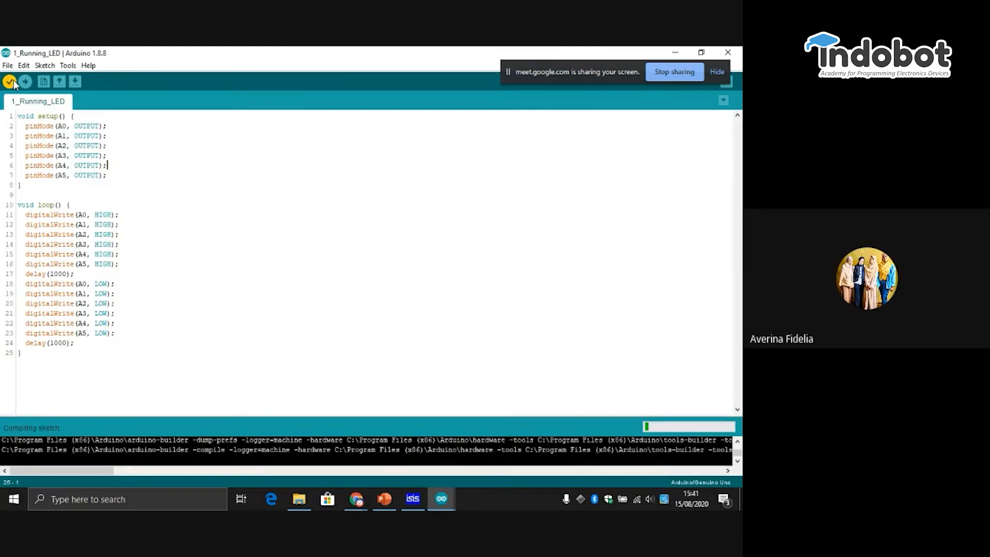
left_click_drag(413, 416, 429, 321)
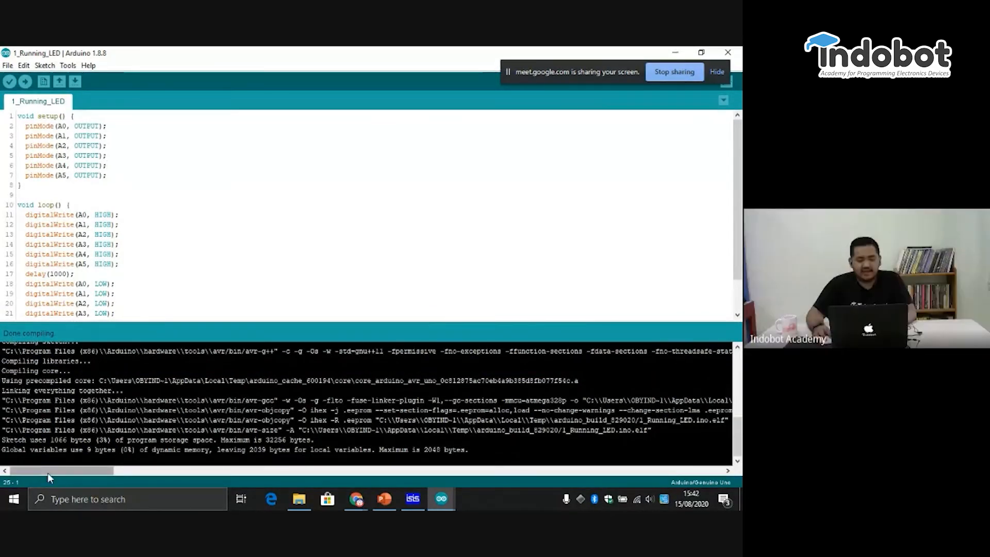
left_click_drag(39, 471, 116, 490)
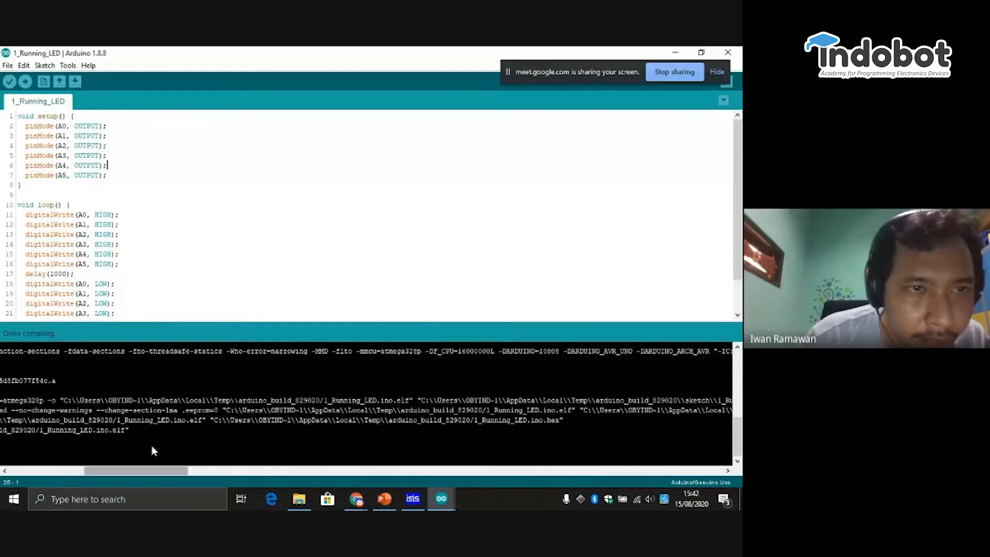
left_click_drag(166, 469, 176, 470)
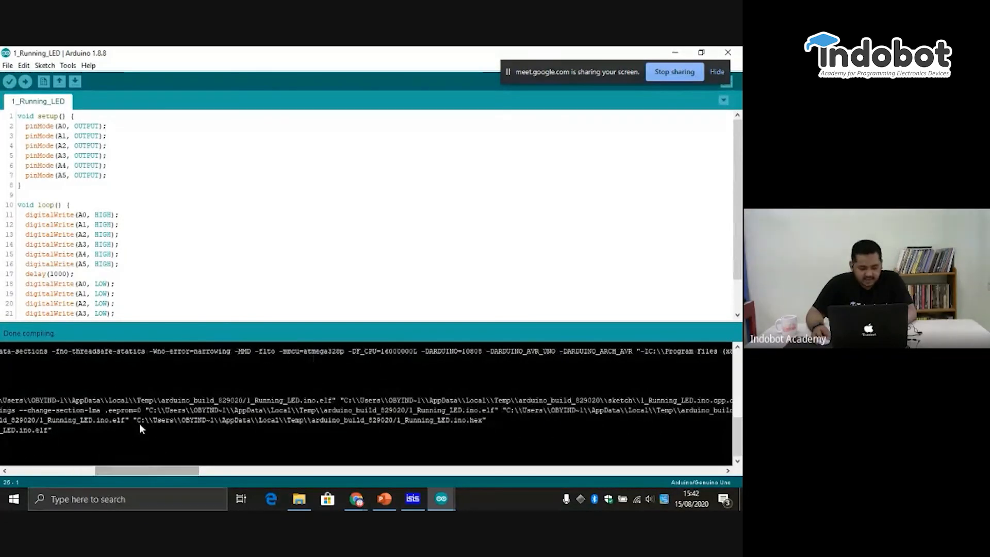
left_click_drag(481, 422, 138, 422)
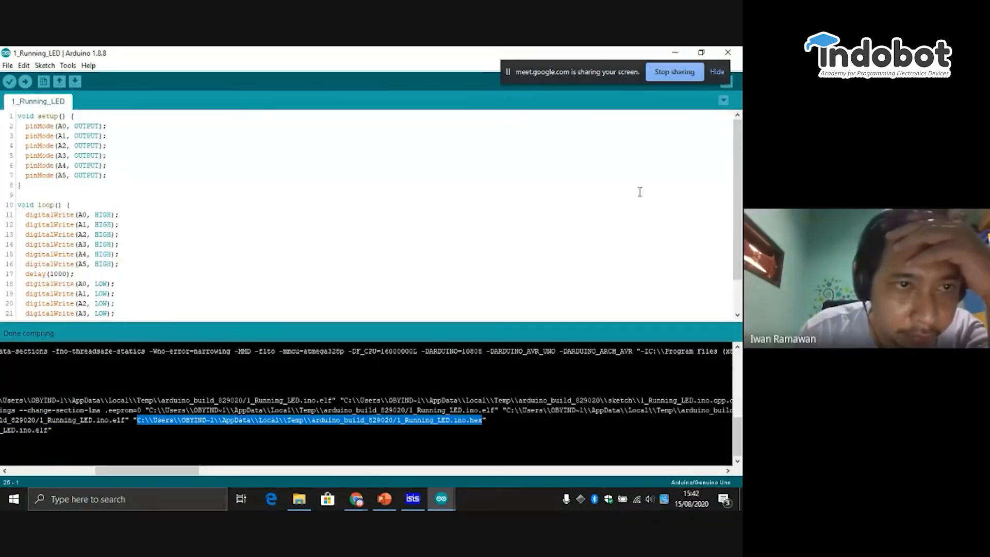
left_click(585, 319)
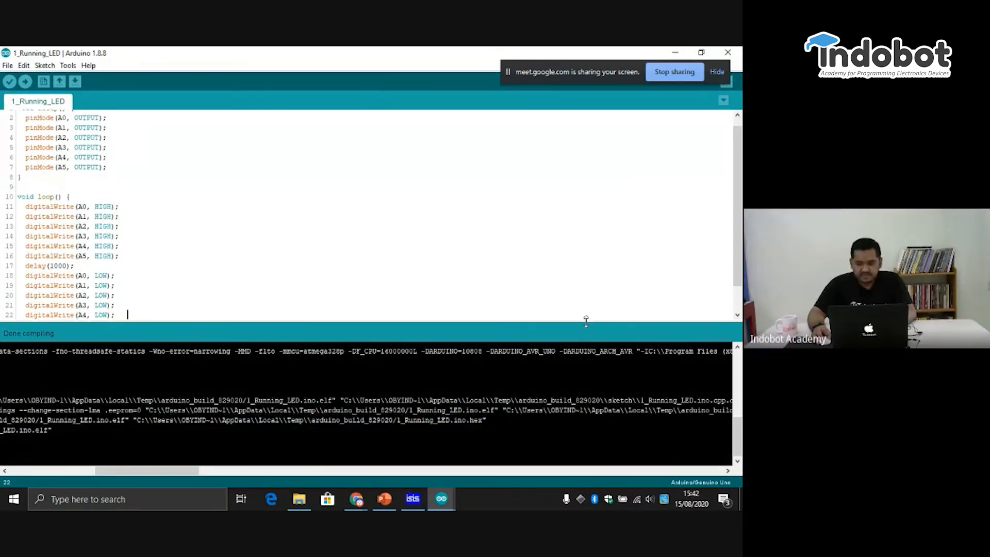
left_click_drag(587, 320, 561, 439)
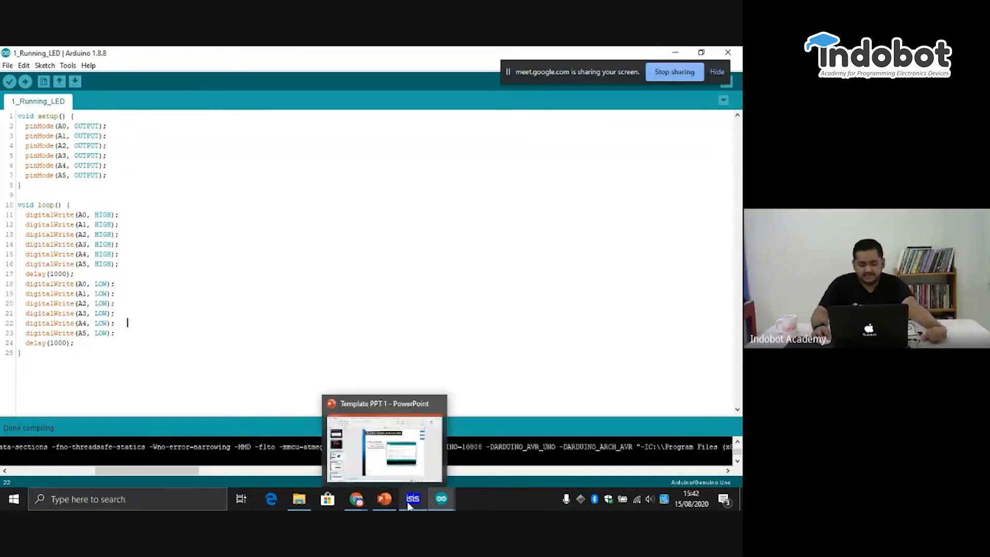
- Switch back to Proteus ISIS and examine the Arduino analog pins and the wiring of the six LED branches
mouse_move(413, 498)
left_click(399, 474)
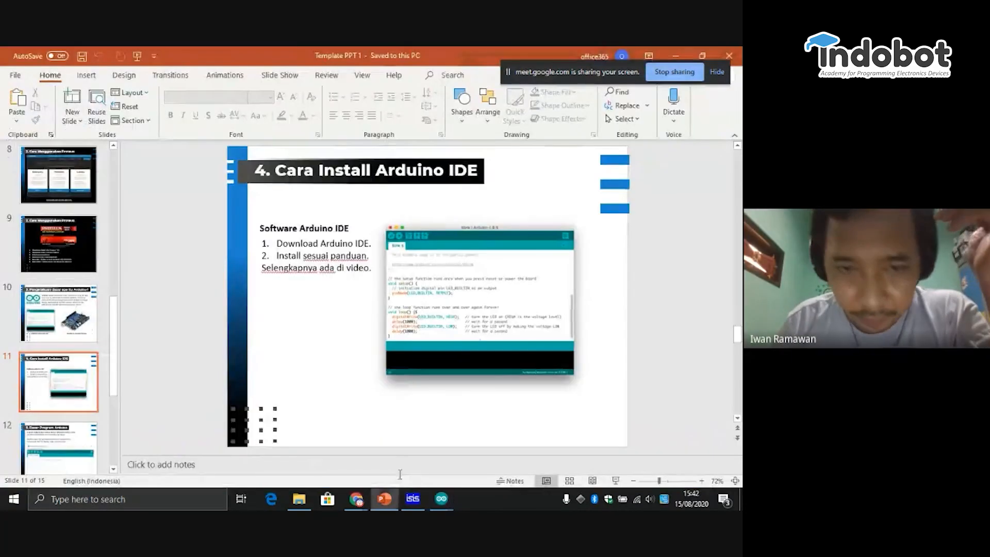
left_click(413, 496)
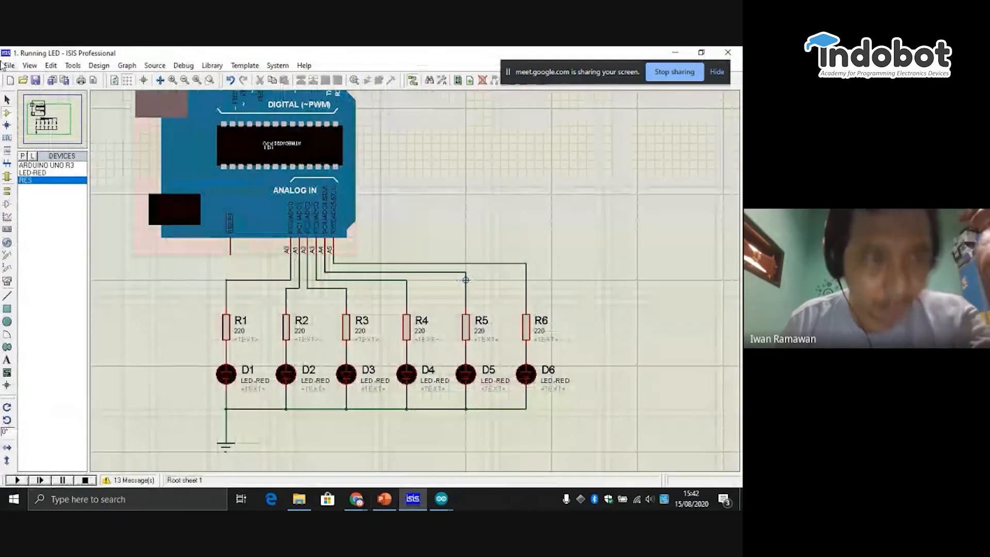
left_click(45, 123)
left_click(45, 119)
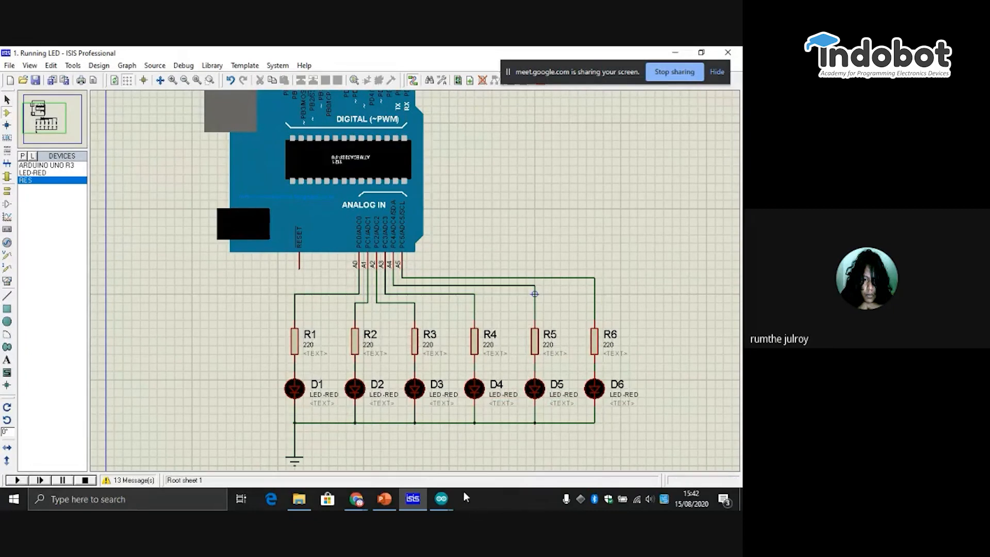
mouse_move(448, 500)
left_click(53, 128)
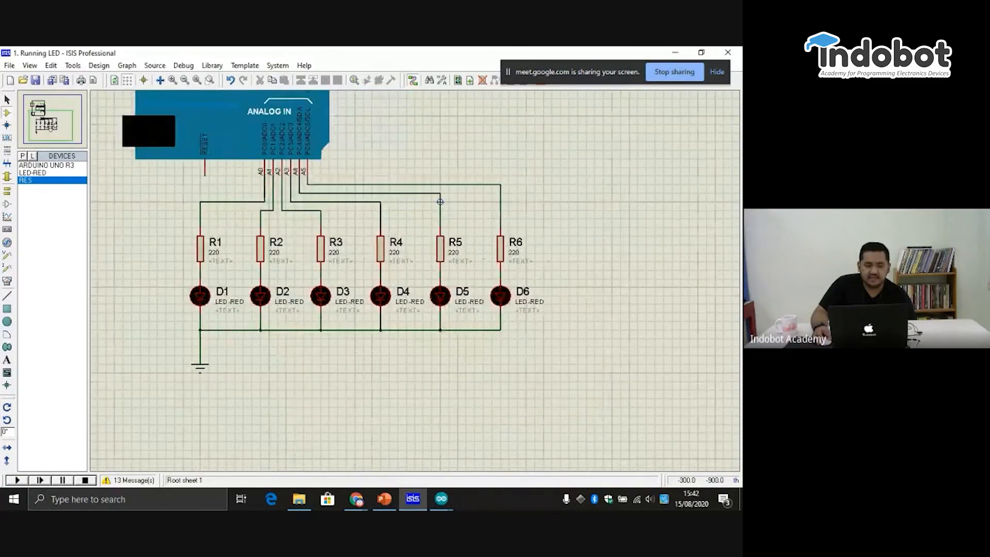
left_click(48, 123)
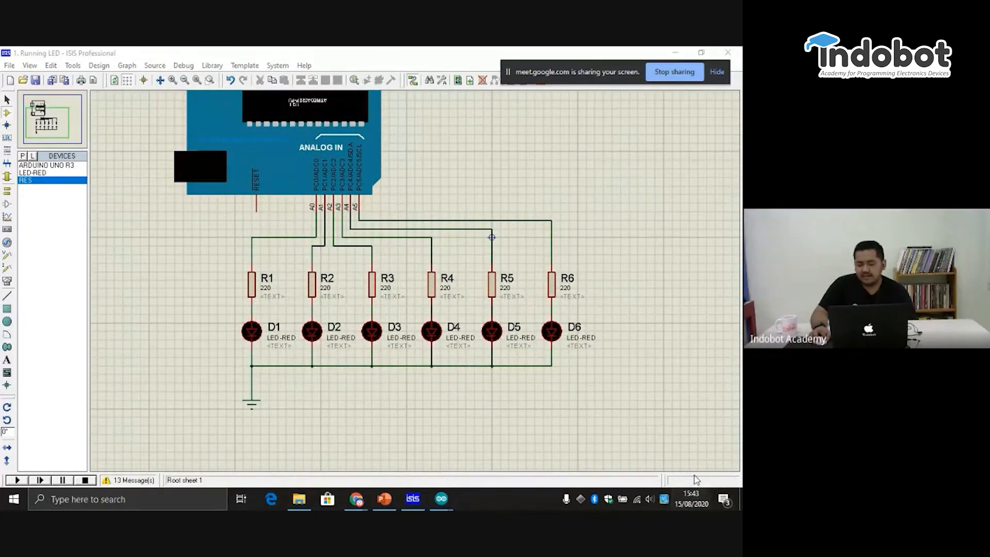
- Save the current Running LED design again in Proteus ISIS
left_click(691, 499)
left_click(465, 422)
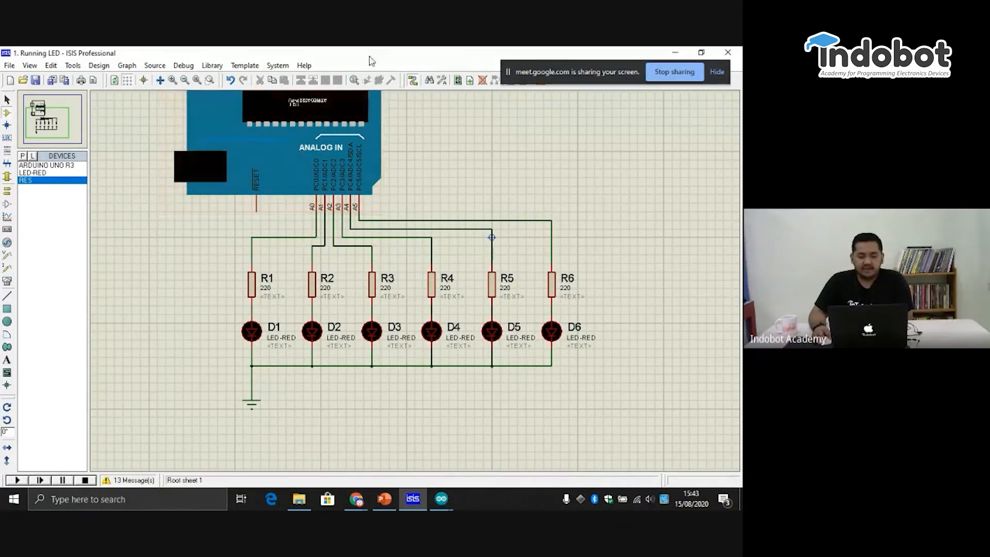
left_click(9, 66)
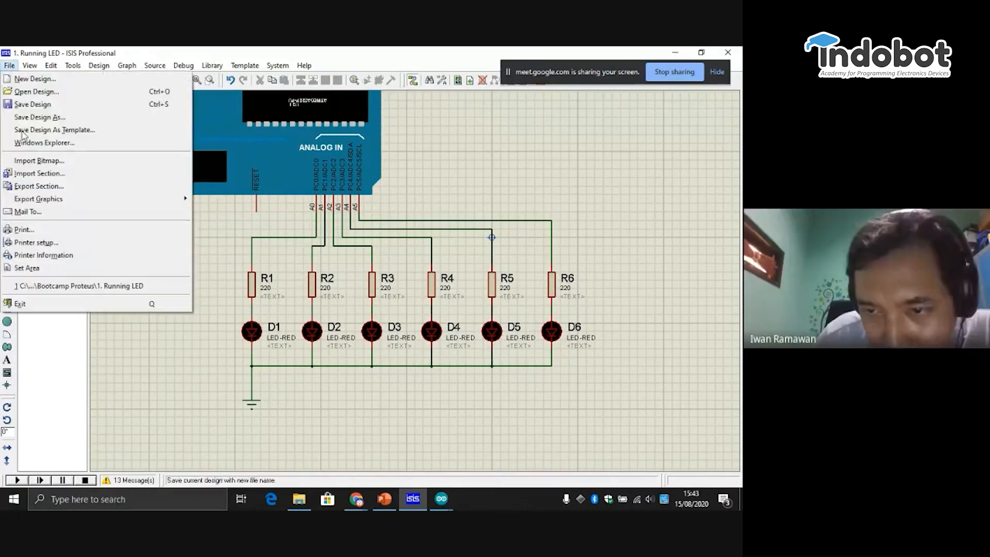
left_click(31, 104)
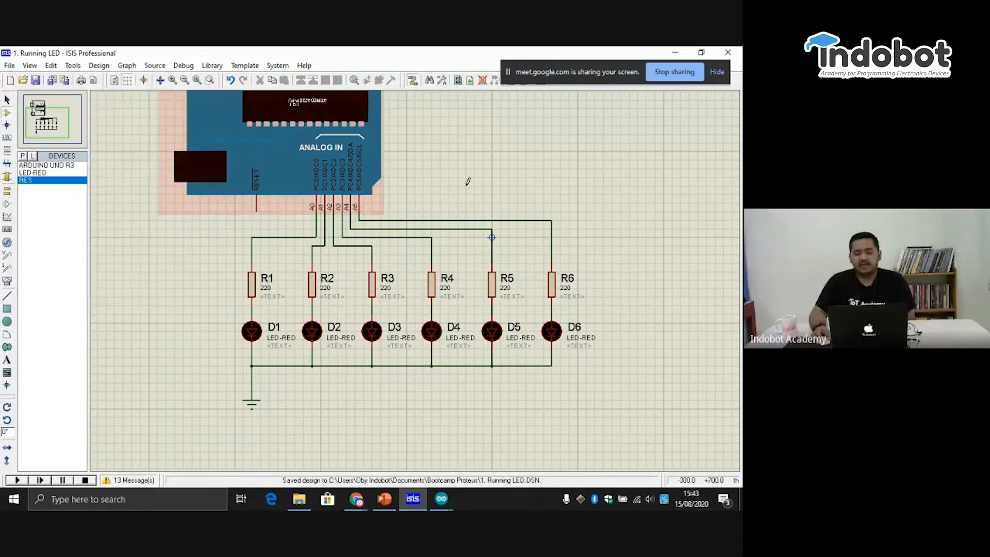
- Examine the board and LED branches once more and stop sharing the screen in Google Meet
left_click(39, 132)
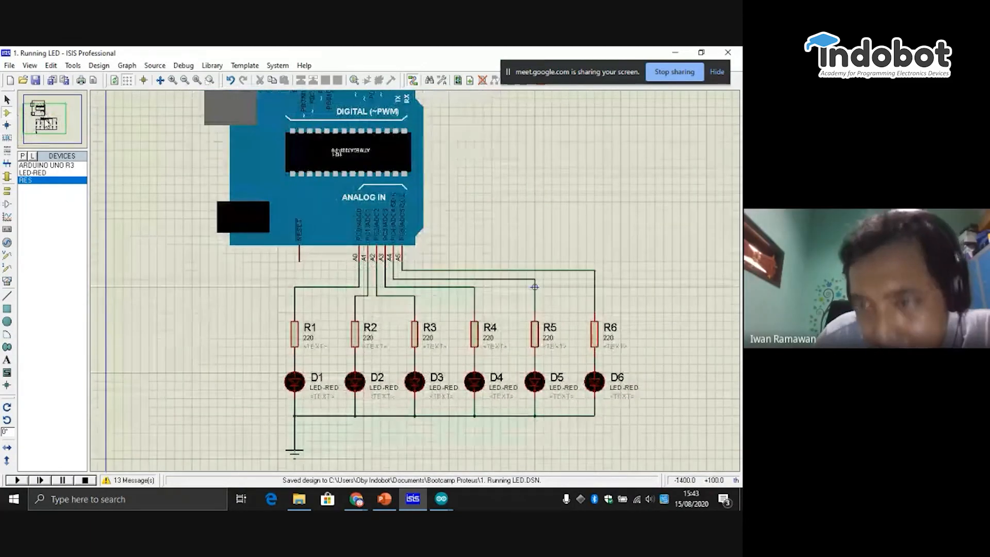
left_click(32, 126)
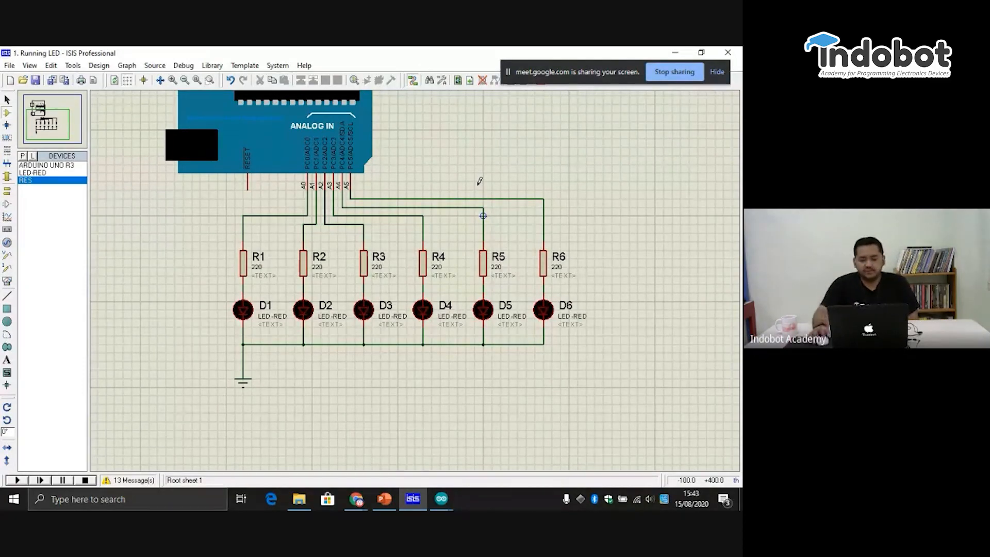
left_click(48, 125)
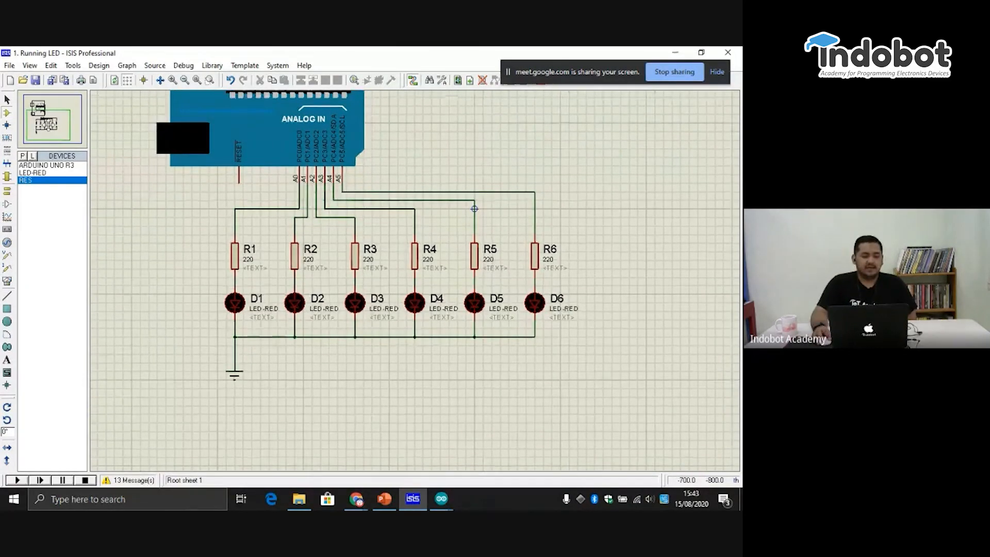
left_click(46, 119)
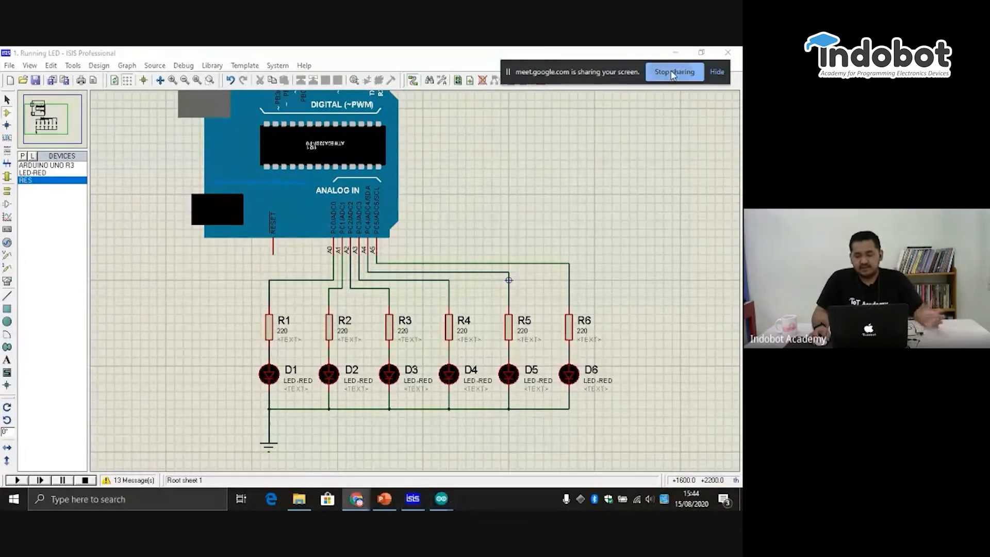
left_click(660, 73)
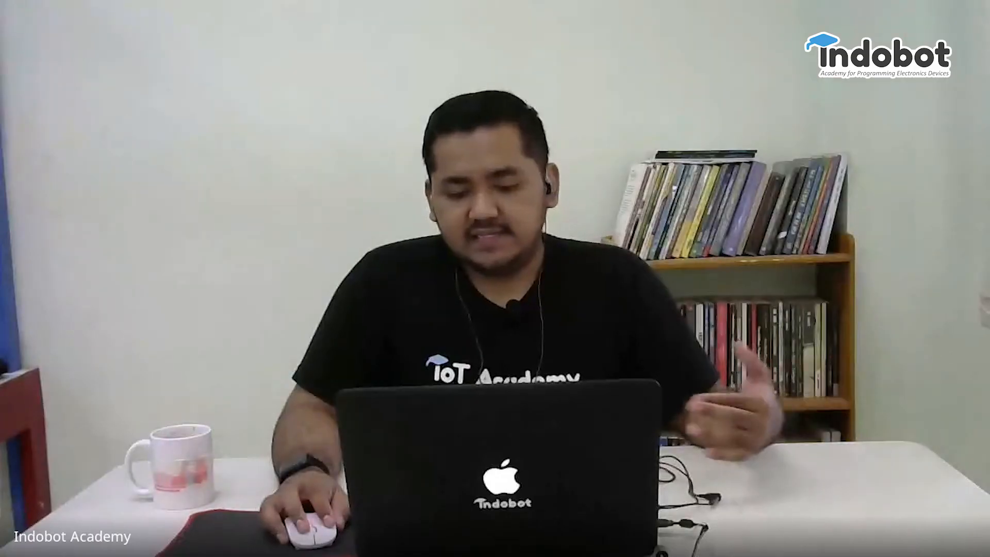